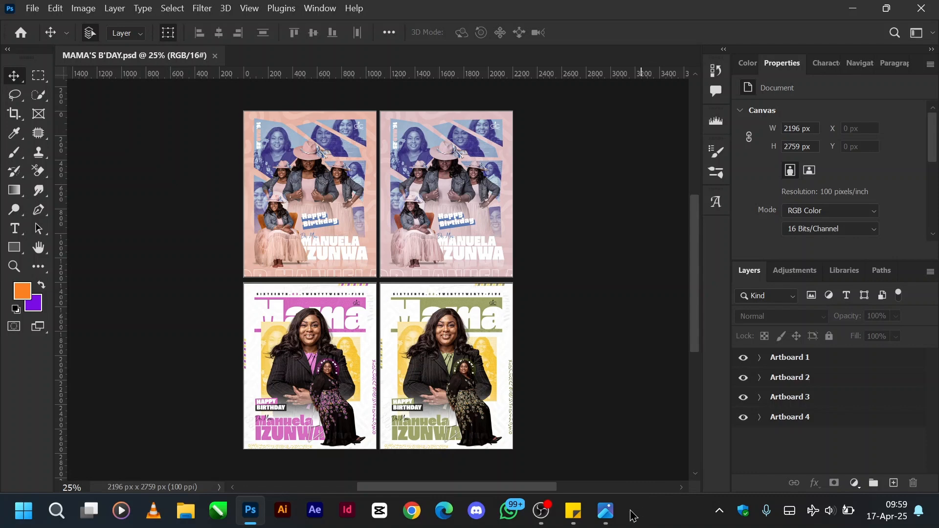
Examine the two open reference images, the red birthday design and the Chelsea match poster, and minimize both.
{"action": "left_click", "coordinate": [604, 520]}
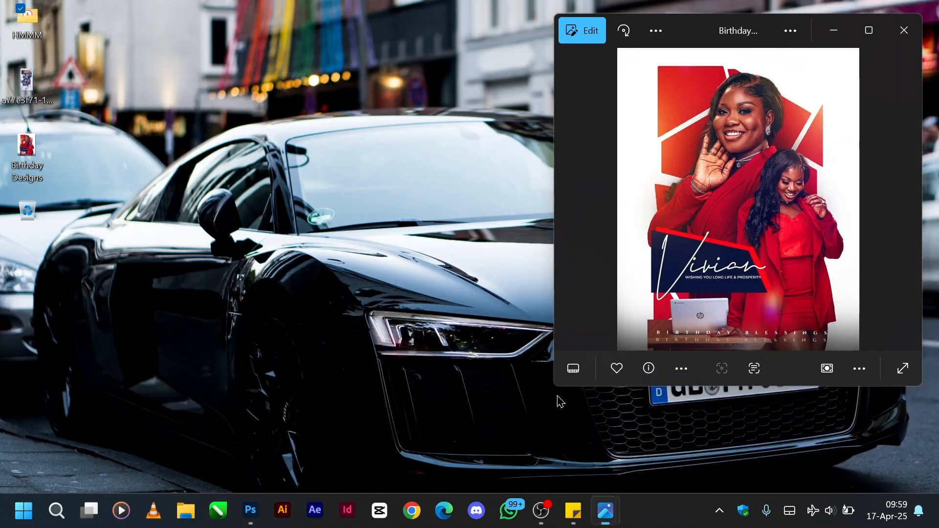
{"action": "left_click", "coordinate": [560, 402]}
{"action": "mouse_move", "coordinate": [613, 511]}
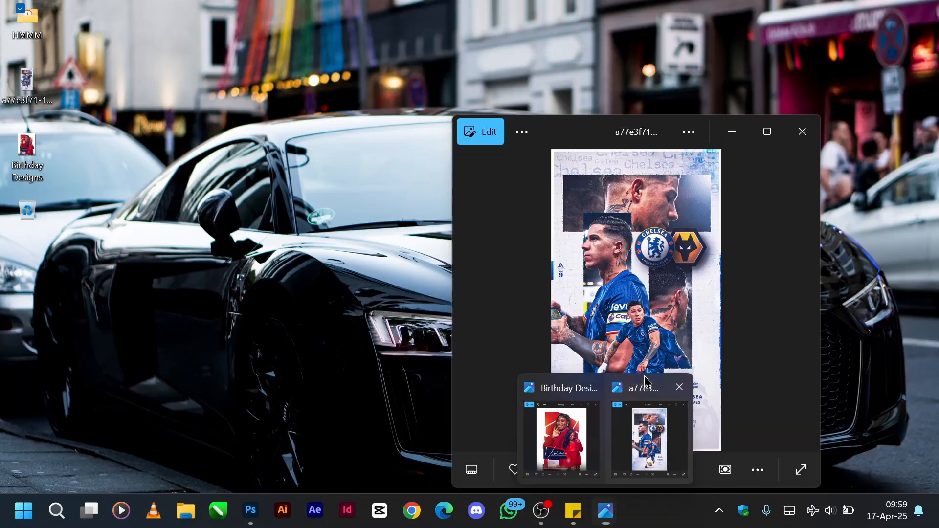
{"action": "left_click", "coordinate": [645, 391]}
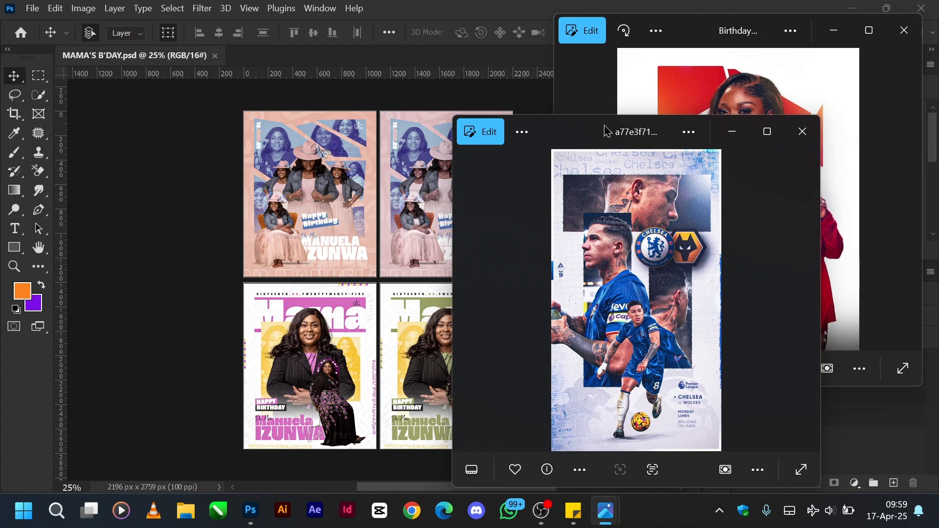
{"action": "left_click_drag", "start_coordinate": [606, 130], "coordinate": [656, 113]}
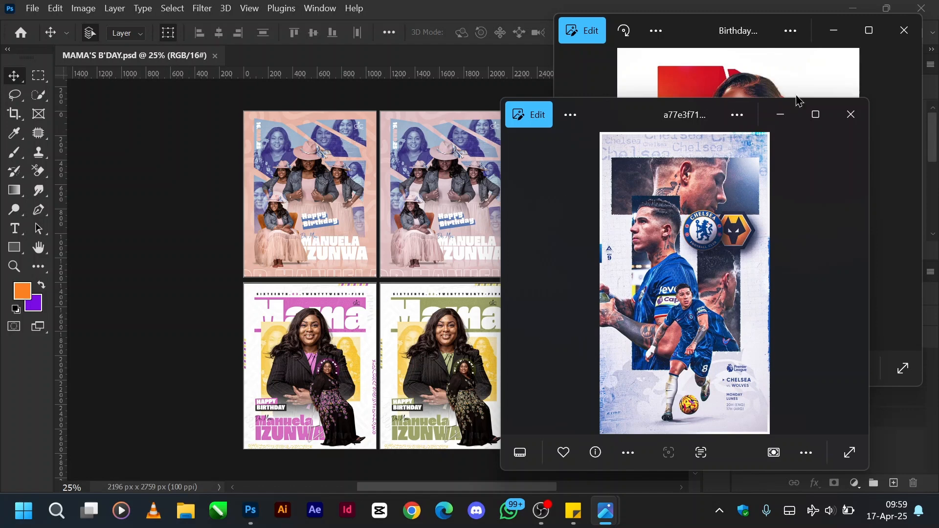
{"action": "left_click", "coordinate": [781, 116]}
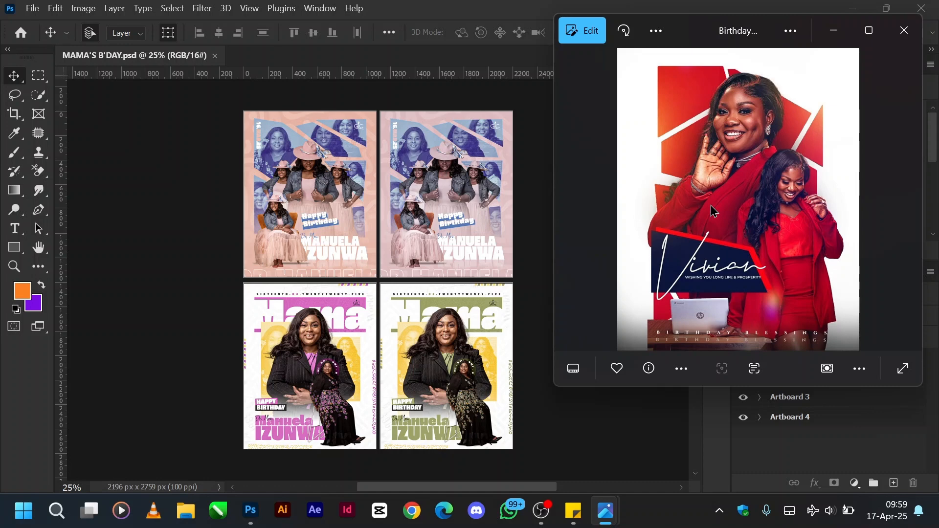
{"action": "mouse_move", "coordinate": [613, 514]}
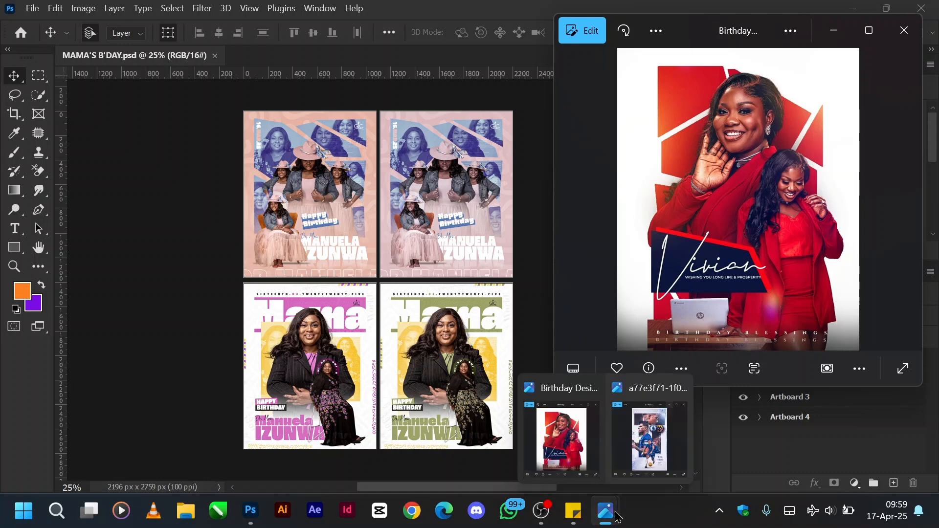
{"action": "left_click", "coordinate": [637, 472]}
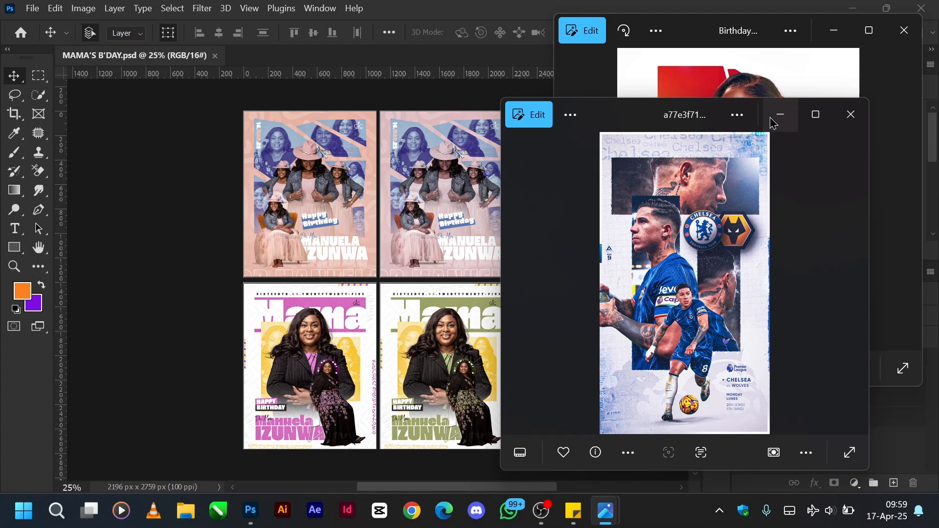
{"action": "left_click", "coordinate": [780, 115]}
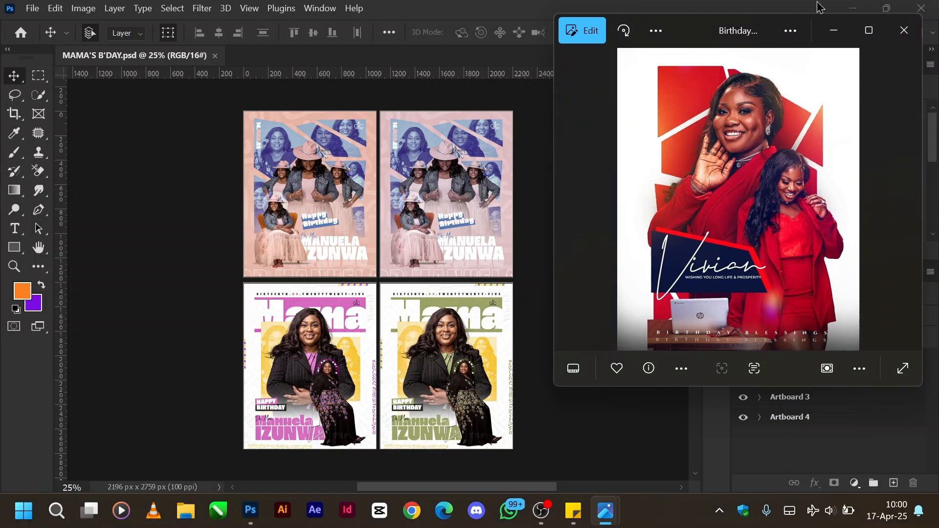
{"action": "left_click", "coordinate": [834, 30]}
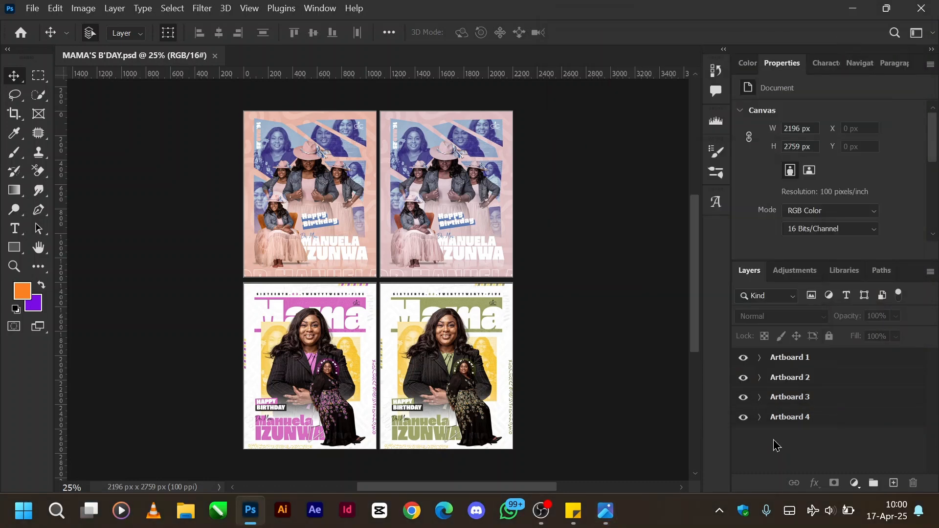
Hide Artboards 2, 3 and 4, expand Artboard 1 and hide all the layers inside it.
{"action": "left_click", "coordinate": [743, 417]}
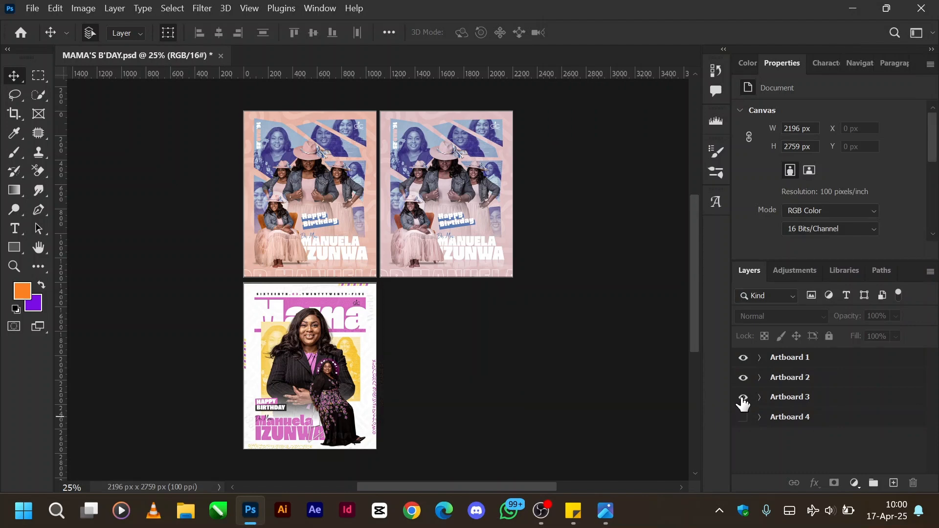
{"action": "left_click", "coordinate": [742, 397]}
{"action": "left_click", "coordinate": [743, 378]}
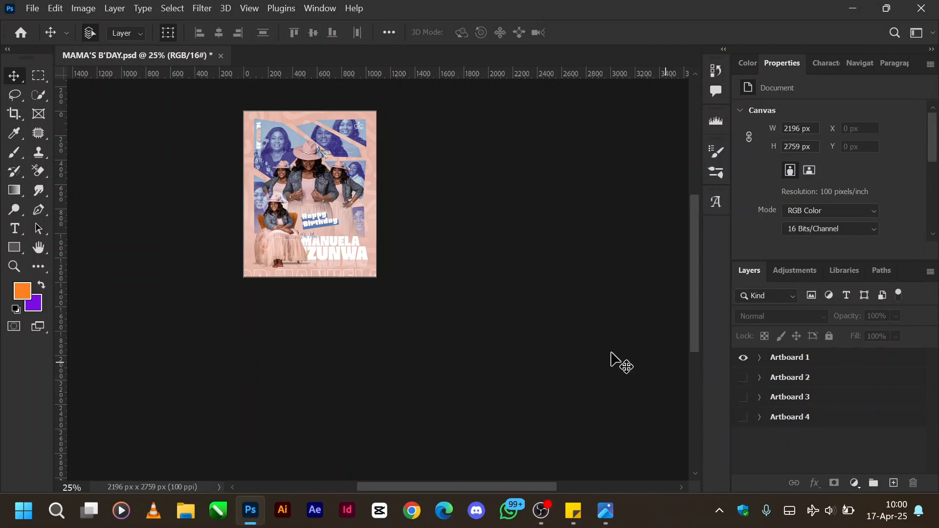
{"action": "scroll", "coordinate": [466, 338], "scroll_direction": "up", "scroll_amount": 1}
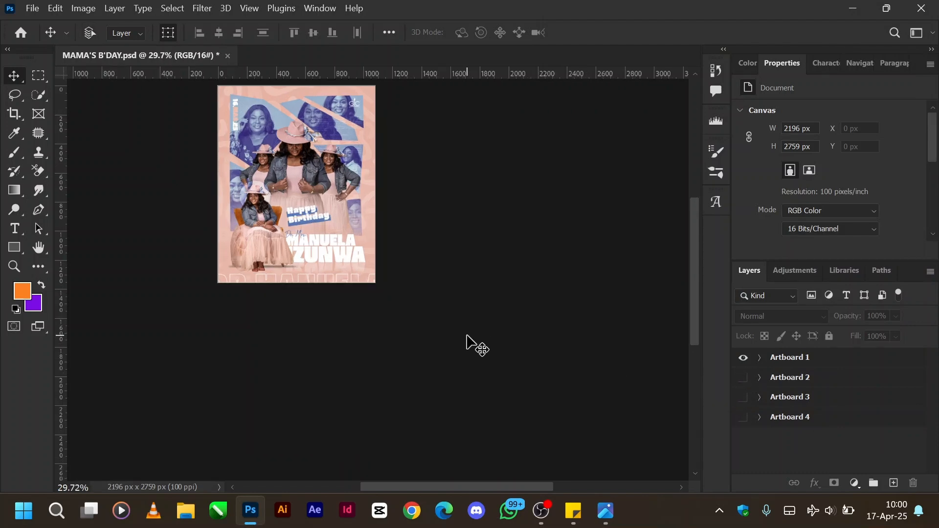
{"action": "scroll", "coordinate": [467, 338], "scroll_direction": "up", "scroll_amount": 5}
{"action": "scroll", "coordinate": [467, 338], "scroll_direction": "down", "scroll_amount": 2}
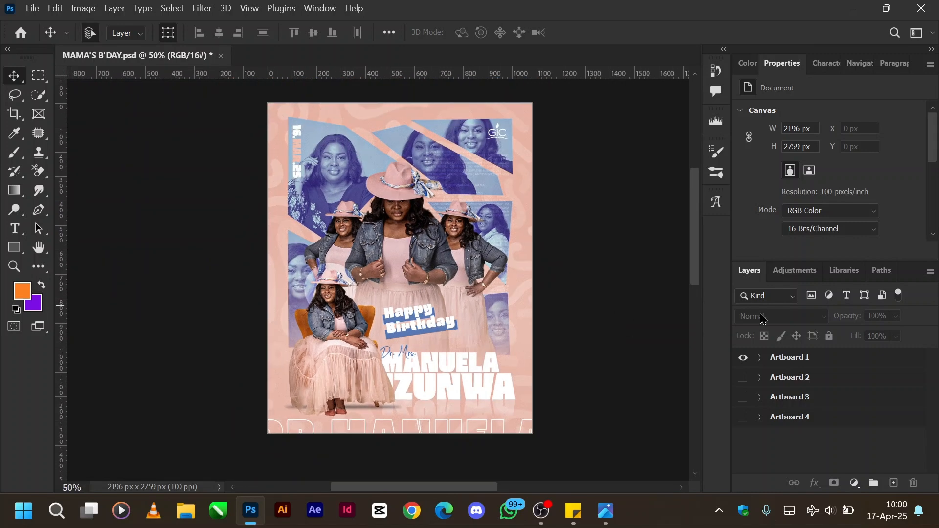
{"action": "left_click", "coordinate": [759, 358]}
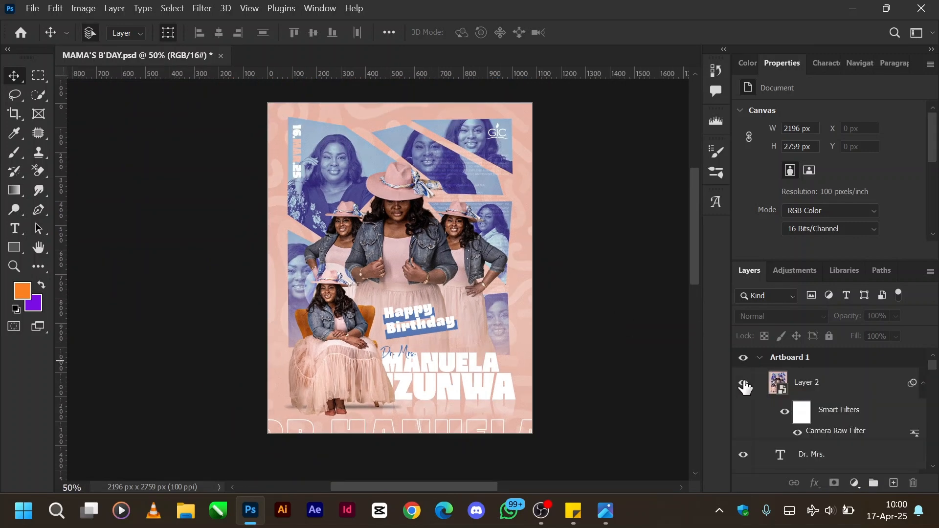
{"action": "left_click_drag", "start_coordinate": [743, 382], "coordinate": [741, 471]}
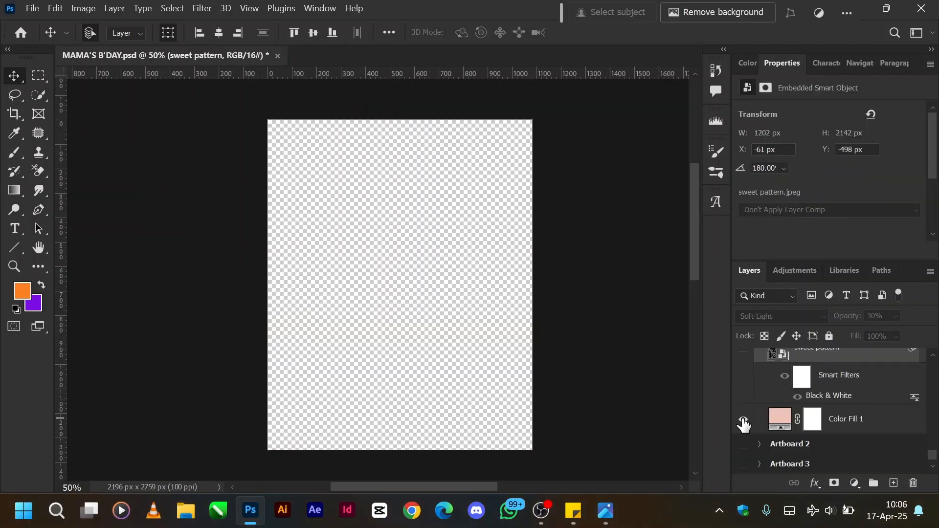
Show the Color Fill 1 background and the sweet pattern layer in Artboard 1.
{"action": "left_click", "coordinate": [743, 419]}
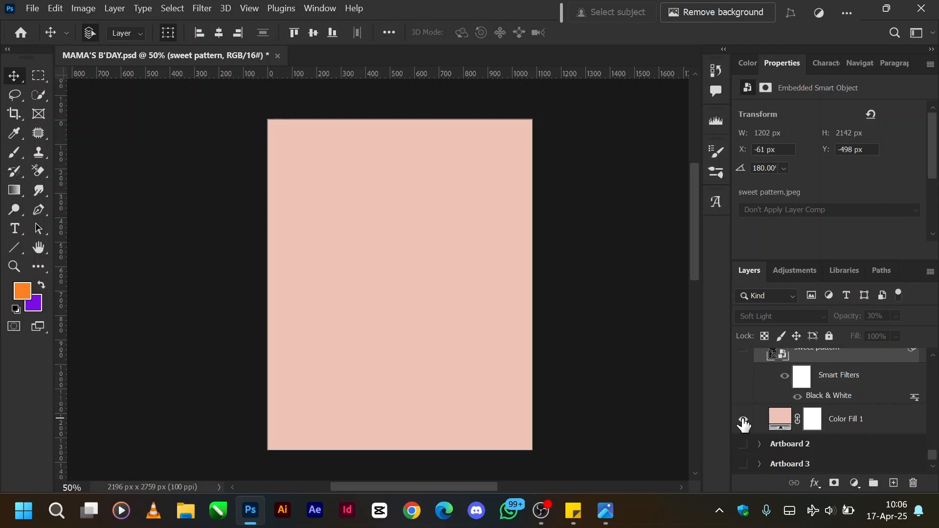
{"action": "scroll", "coordinate": [772, 401], "scroll_direction": "up", "scroll_amount": 1}
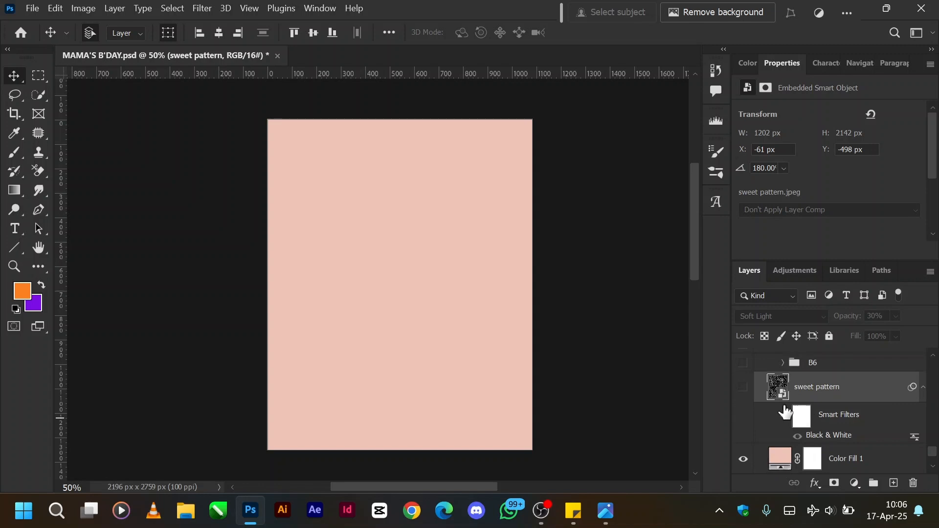
{"action": "left_click", "coordinate": [743, 387]}
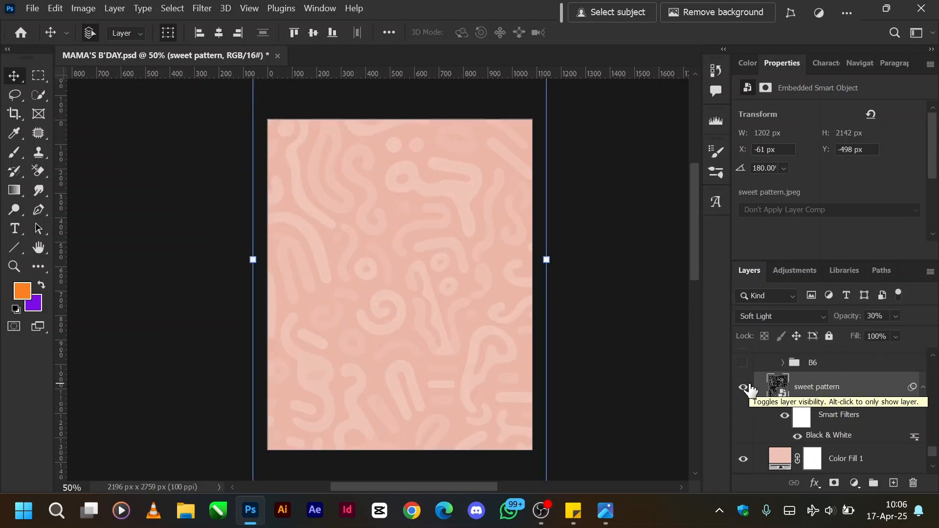
Turn off the sweet pattern layer's smart filters and set its blend mode to Normal at 100% opacity.
{"action": "left_click", "coordinate": [785, 415]}
{"action": "left_click", "coordinate": [788, 320]}
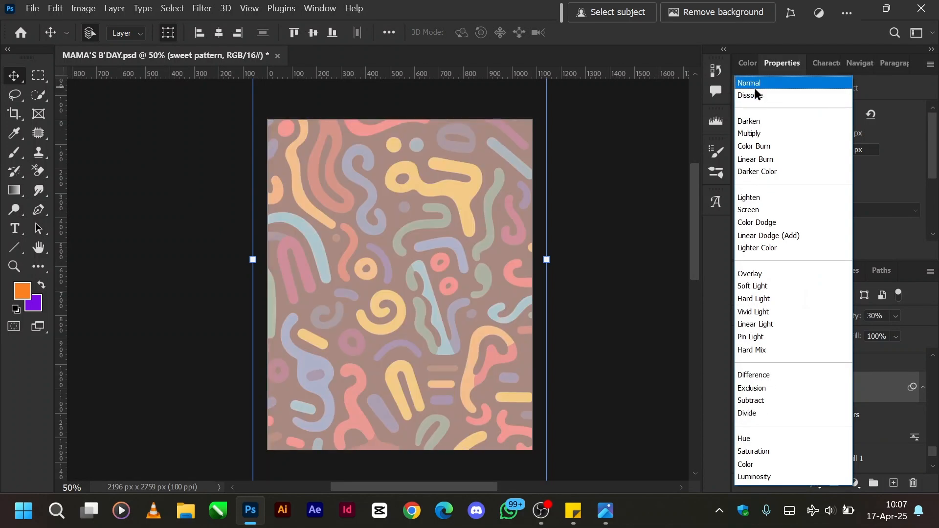
{"action": "left_click", "coordinate": [755, 78]}
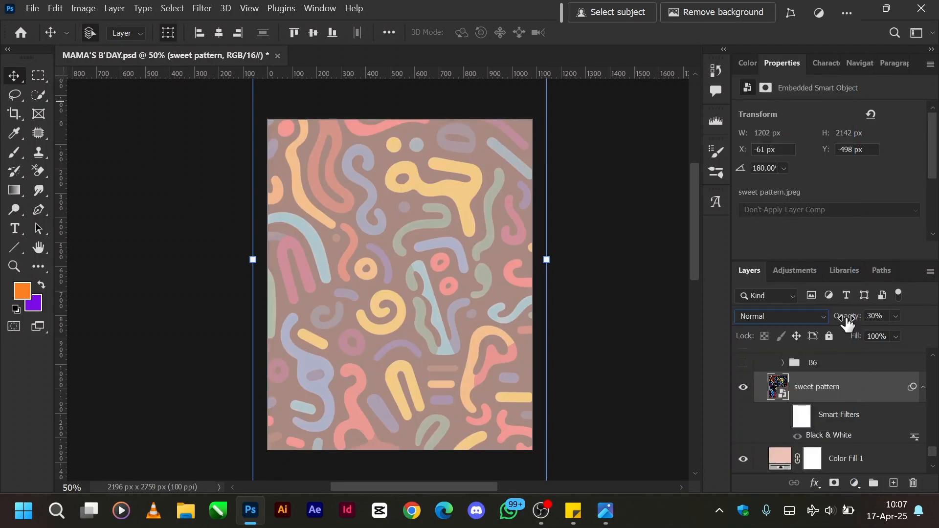
{"action": "key", "text": "0"}
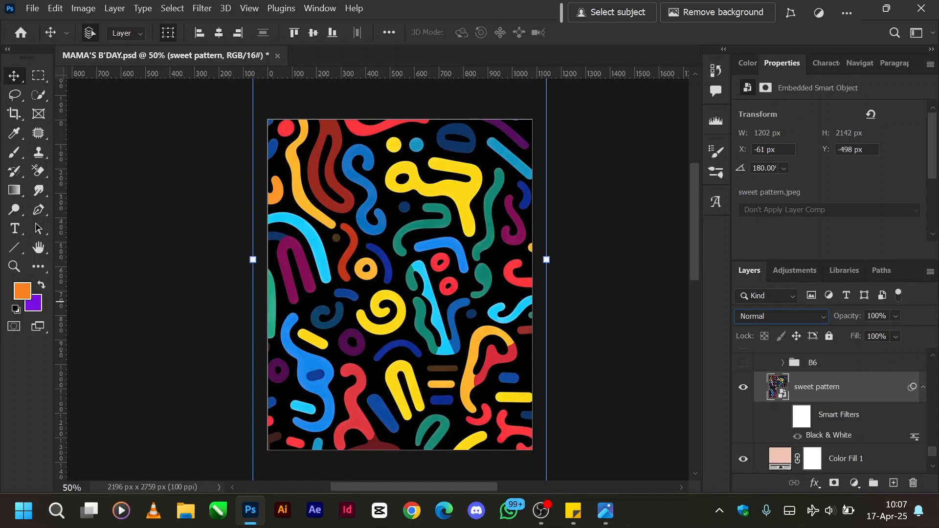
Turn the sweet pattern layer's smart filters back on and set its blend mode to Soft Light at 30% opacity.
{"action": "left_click", "coordinate": [784, 415]}
{"action": "left_click", "coordinate": [821, 320]}
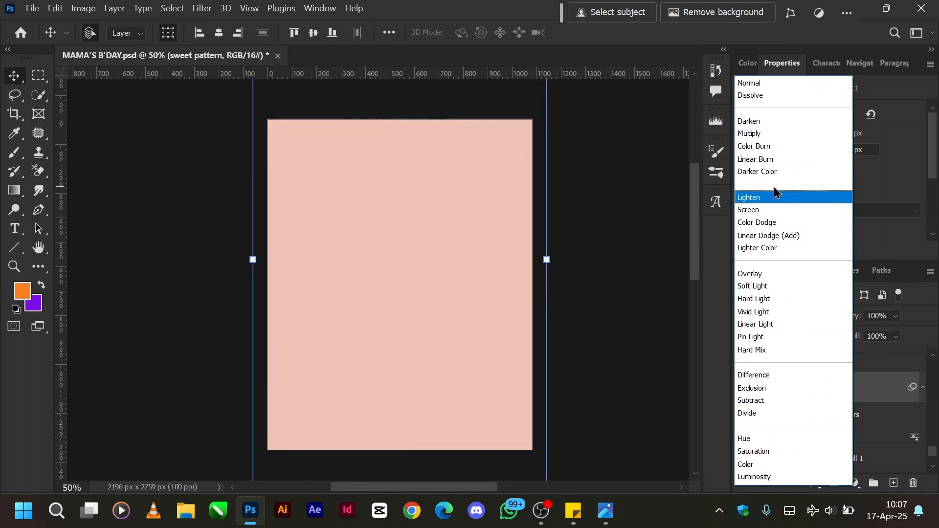
{"action": "left_click", "coordinate": [757, 288]}
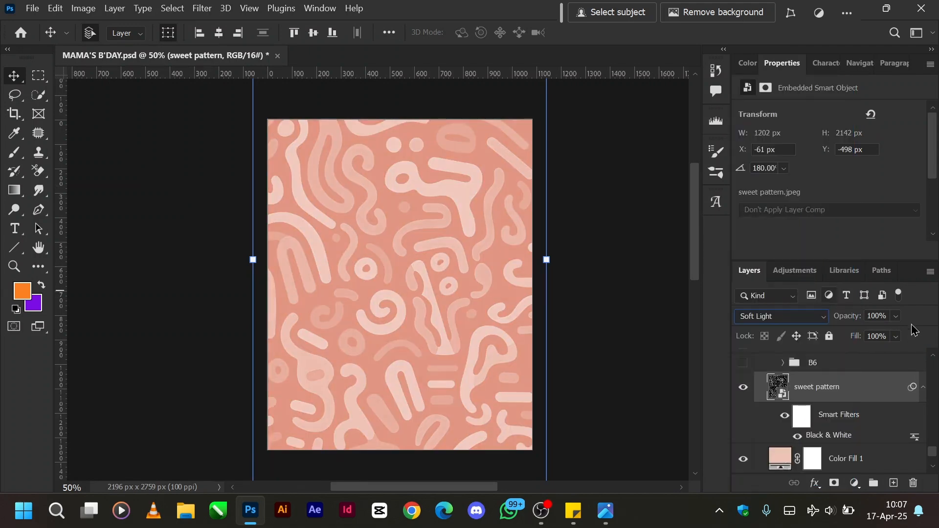
{"action": "type", "text": "30"}
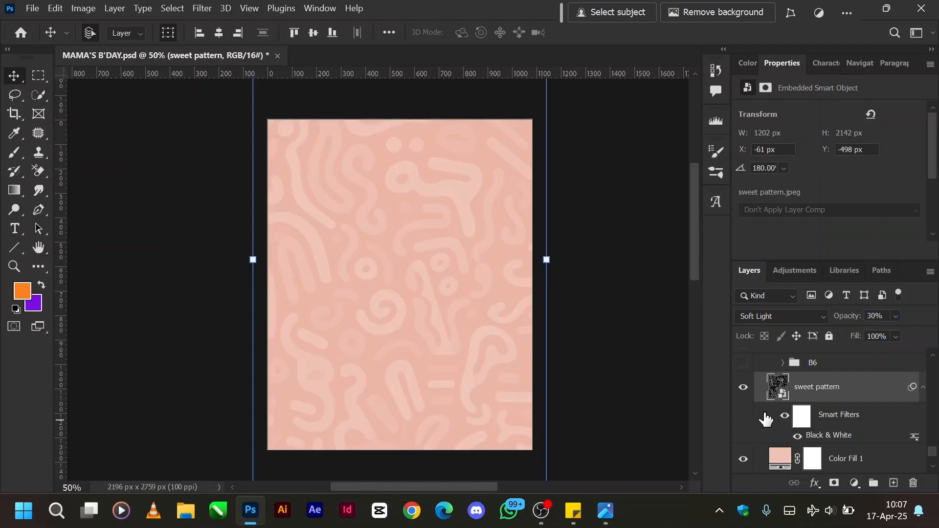
Show and expand the B6 group, and delete the Shape 10 layer inside it.
{"action": "scroll", "coordinate": [768, 413], "scroll_direction": "up", "scroll_amount": 2}
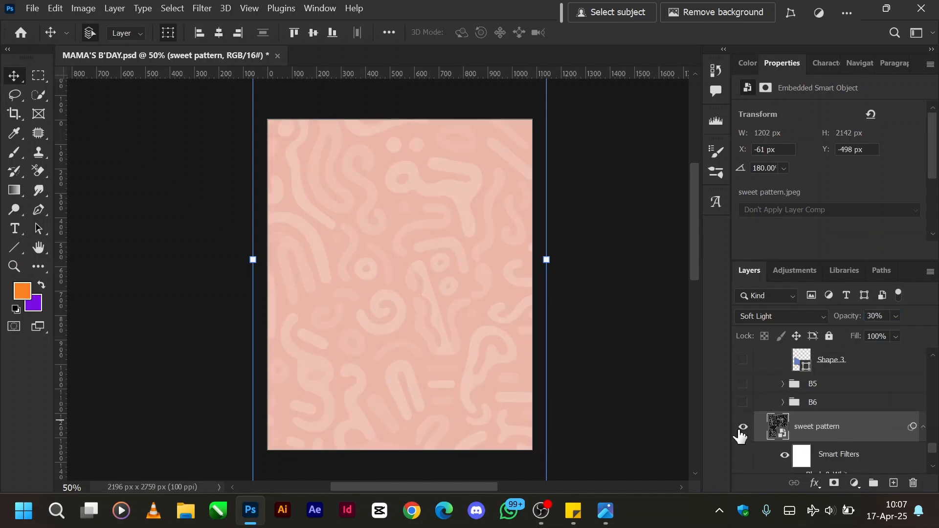
{"action": "left_click", "coordinate": [742, 403]}
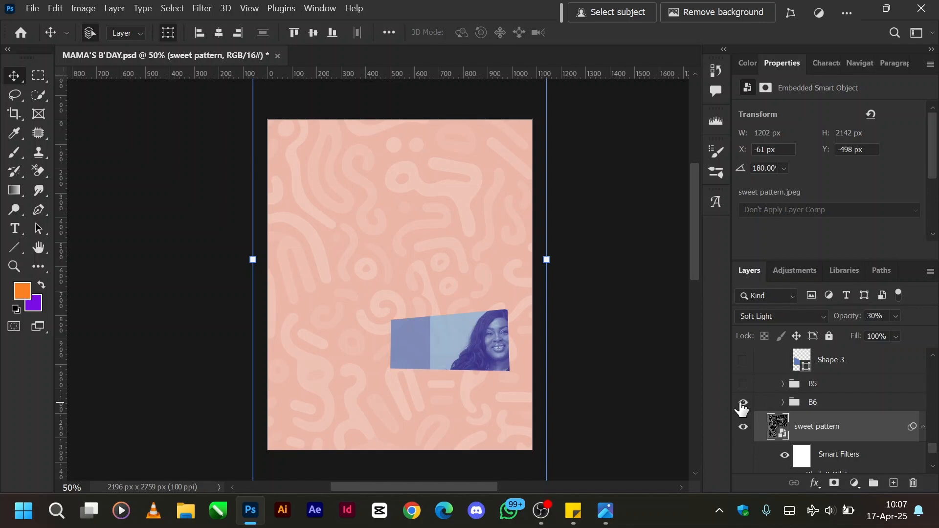
{"action": "left_click", "coordinate": [781, 403]}
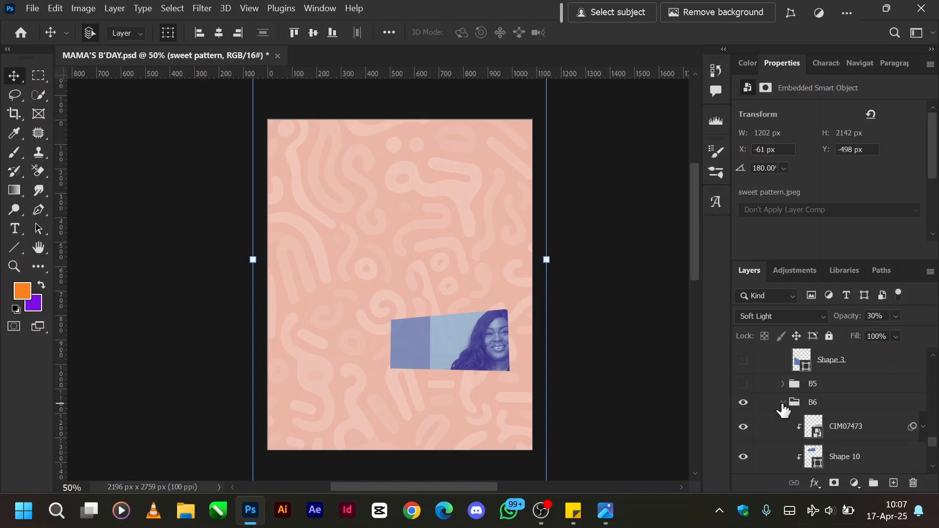
{"action": "scroll", "coordinate": [783, 409], "scroll_direction": "down", "scroll_amount": 1}
{"action": "left_click", "coordinate": [845, 390]}
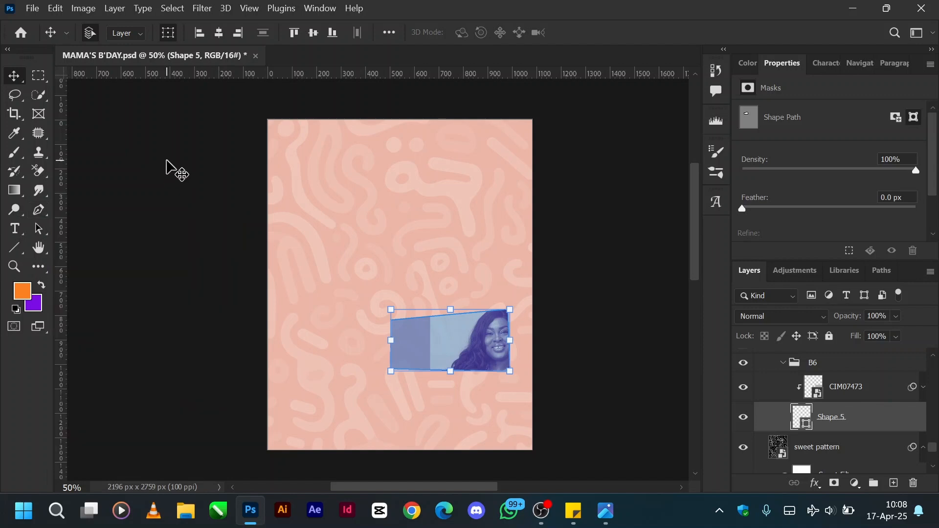
Activate the Pen tool, try its Path mode and set it back to Shape mode.
{"action": "key", "text": "p"}
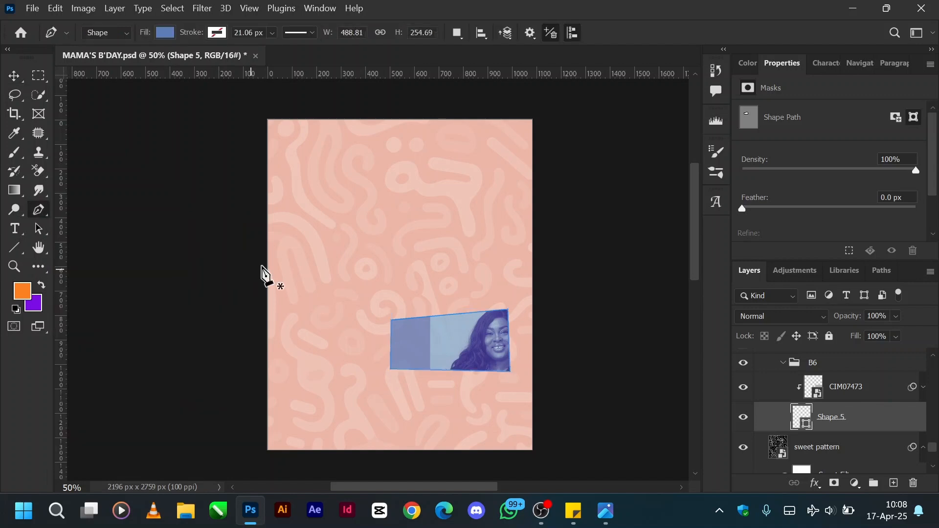
{"action": "left_click", "coordinate": [119, 35]}
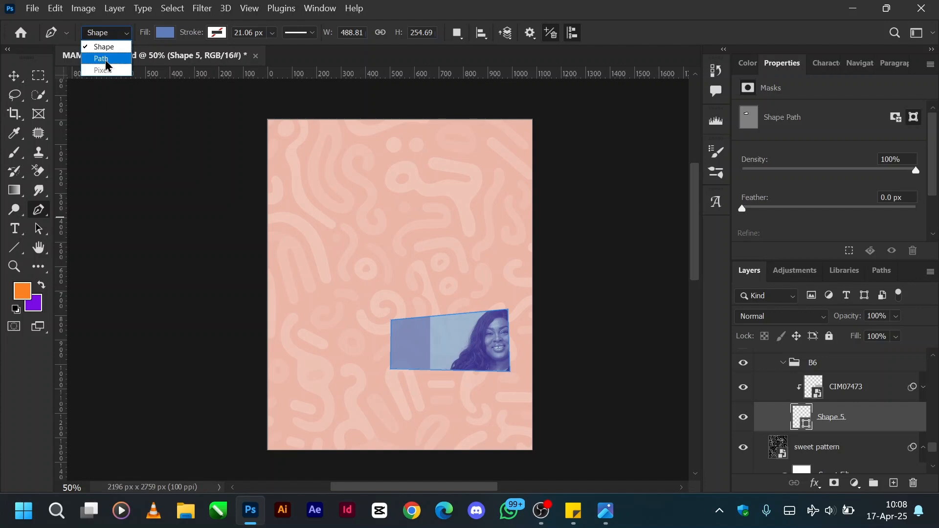
{"action": "left_click", "coordinate": [106, 60]}
{"action": "left_click", "coordinate": [117, 34]}
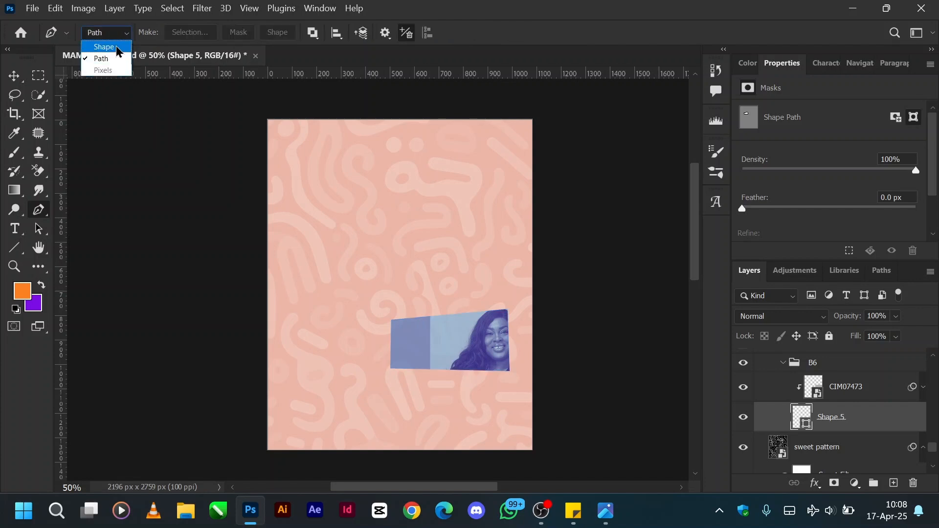
{"action": "left_click", "coordinate": [117, 48]}
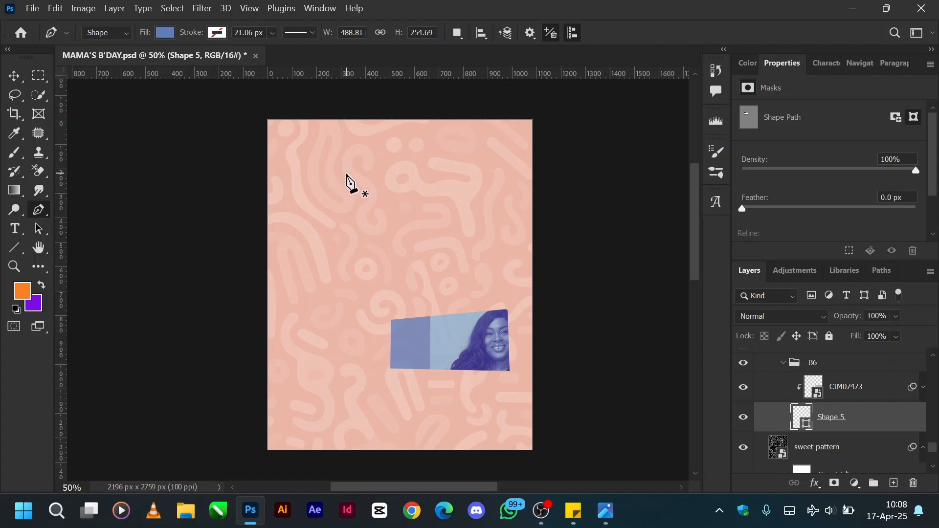
Draw a closed four-sided shape about 456 × 256 px in the upper middle of Artboard 1 with the Pen tool.
{"action": "left_click", "coordinate": [322, 208]}
{"action": "left_click", "coordinate": [432, 185]}
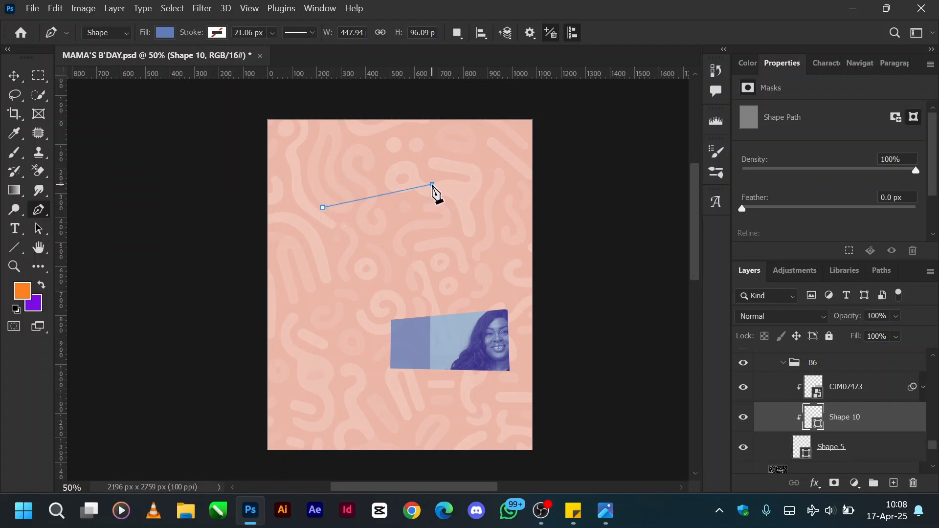
{"action": "left_click", "coordinate": [434, 246]}
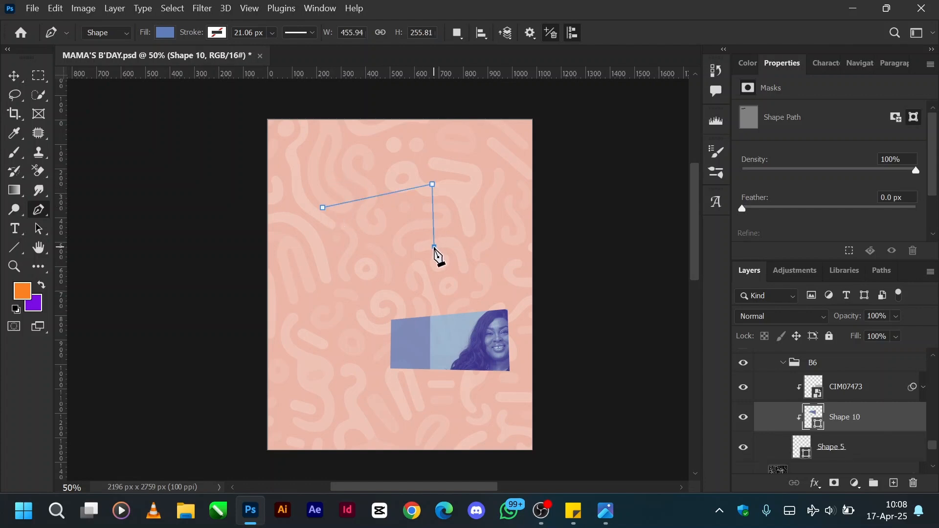
{"action": "left_click", "coordinate": [335, 246]}
{"action": "left_click", "coordinate": [322, 208]}
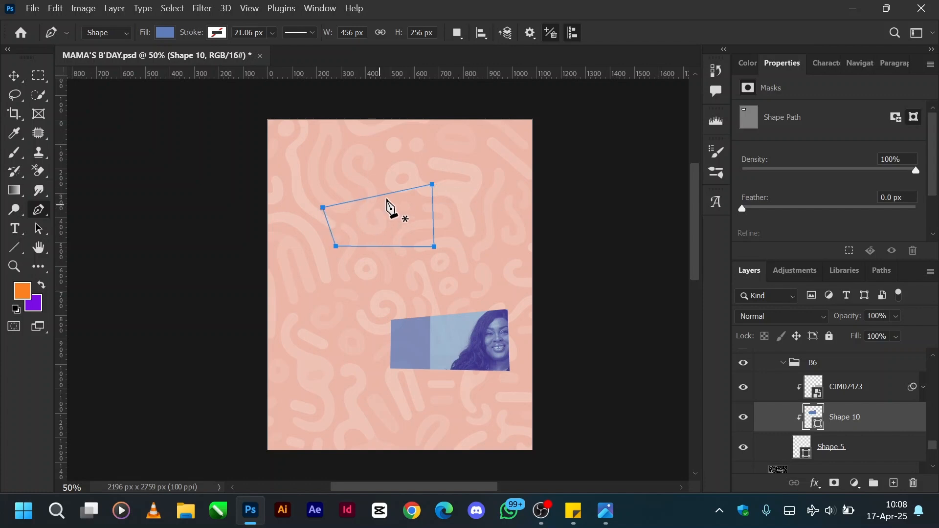
Delete the newly drawn four-sided shape layer, Shape 10, from the B6 group and select the sweet pattern layer.
{"action": "key", "text": "v"}
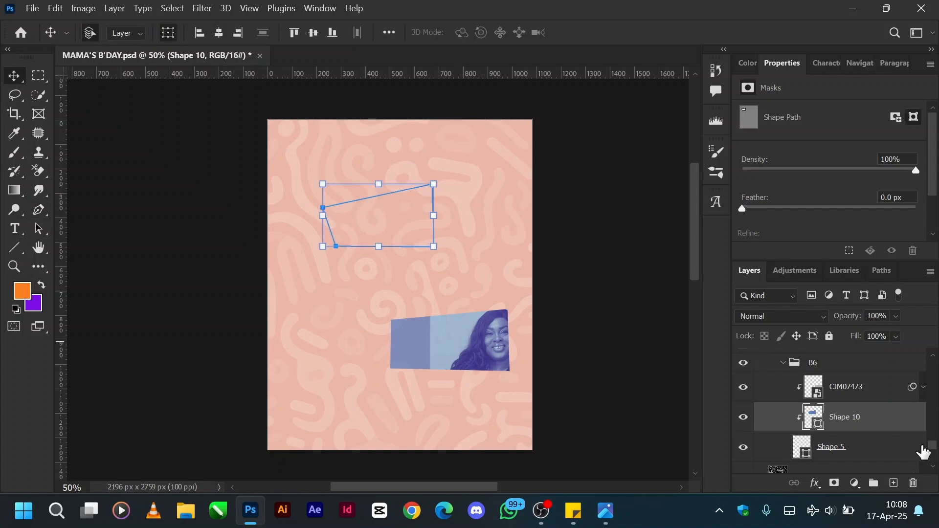
{"action": "left_click", "coordinate": [823, 447]}
{"action": "left_click", "coordinate": [824, 449]}
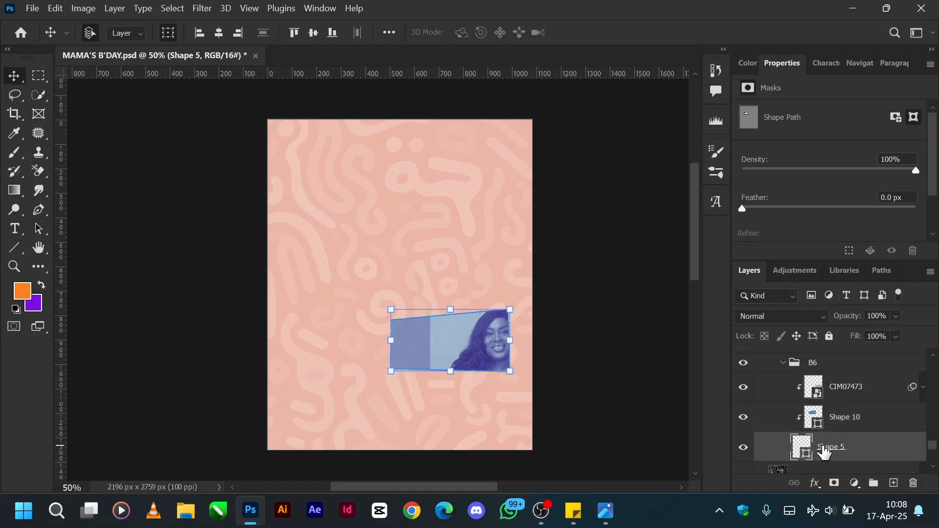
{"action": "left_click", "coordinate": [843, 419]}
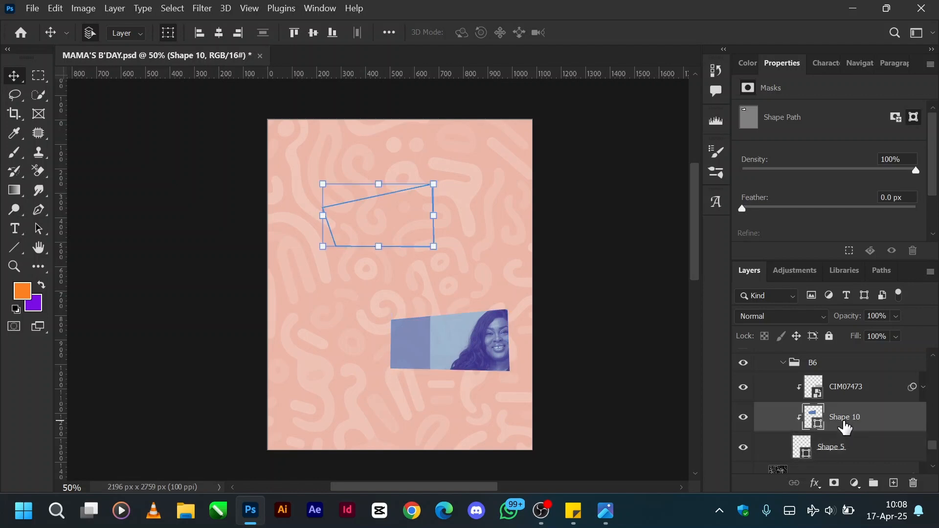
{"action": "key", "text": "Delete"}
{"action": "left_click", "coordinate": [798, 447]}
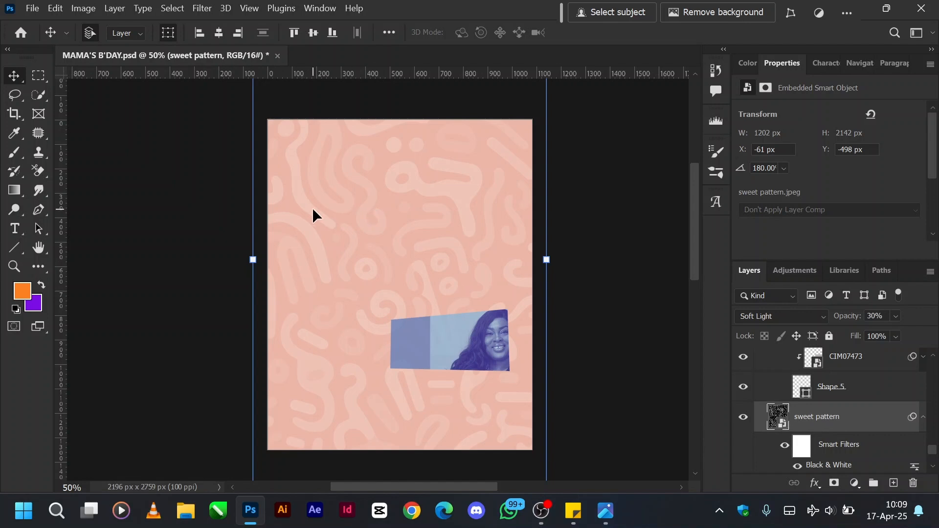
Draw a closed black four-sided shape about 582 × 288 px in the artboard's upper part with the Pen tool, directly above the sweet pattern layer.
{"action": "key", "text": "p"}
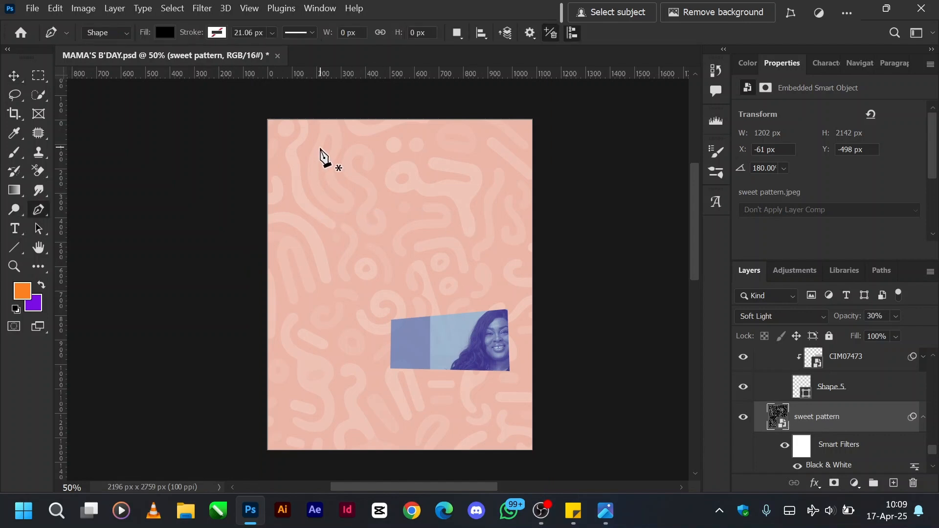
{"action": "left_click", "coordinate": [319, 183]}
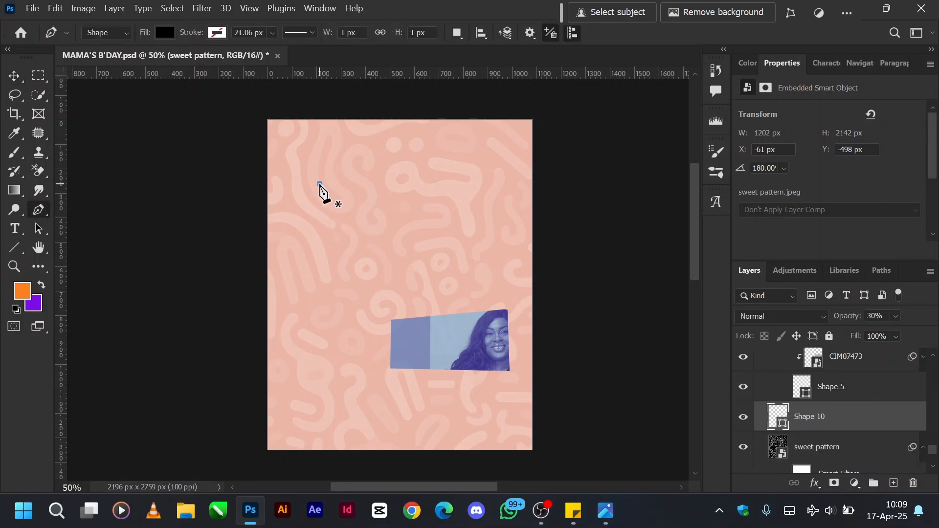
{"action": "left_click", "coordinate": [462, 174]}
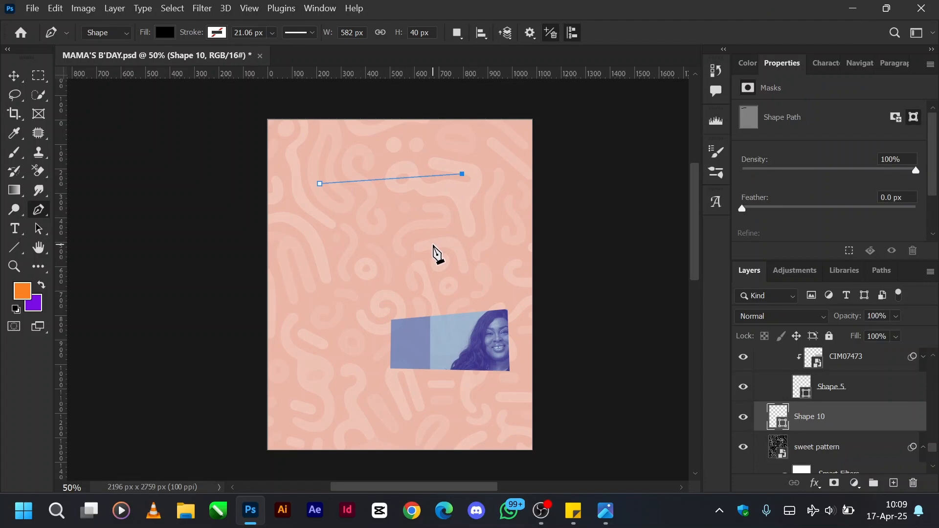
{"action": "left_click", "coordinate": [432, 243]}
{"action": "left_click", "coordinate": [333, 238]}
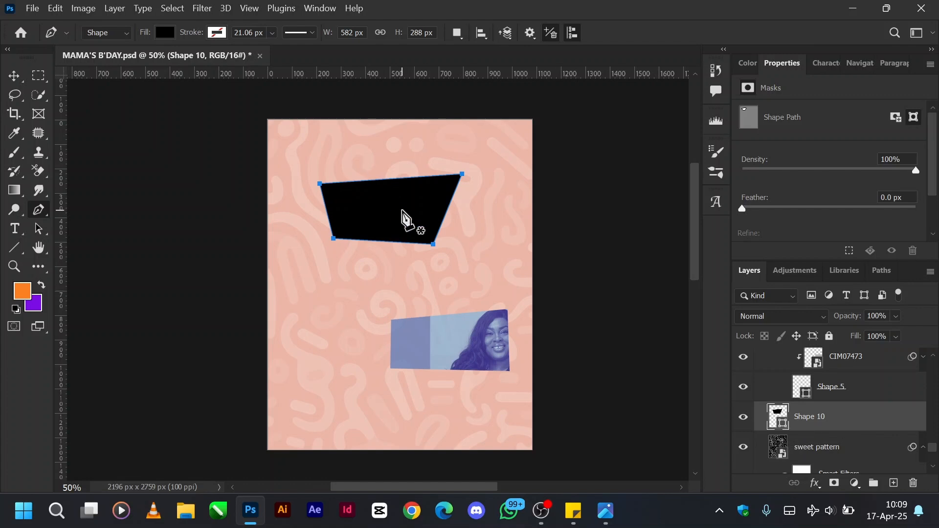
{"action": "left_click", "coordinate": [812, 447]}
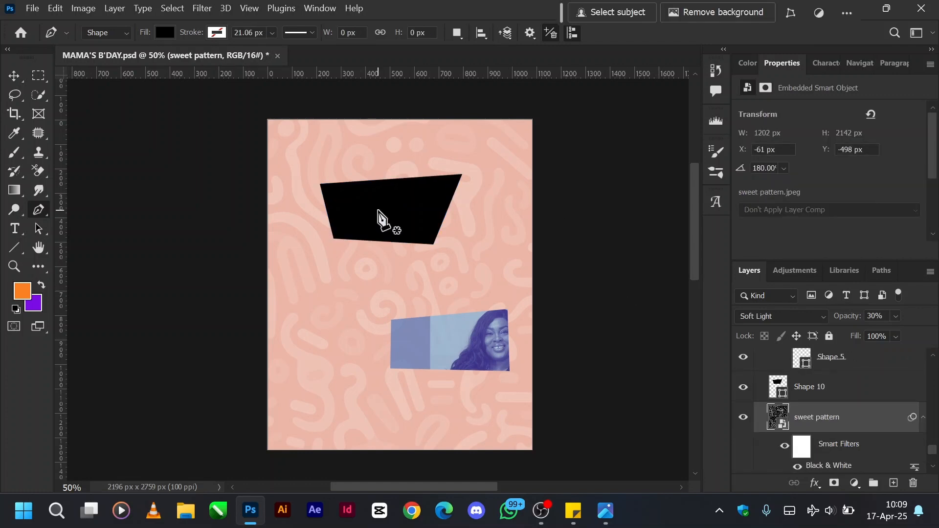
Try a pink sampled from the background and dark brown 431103 as the black shape's fill, cancel the colour change and delete the shape.
{"action": "key", "text": "v"}
{"action": "left_click", "coordinate": [417, 211]}
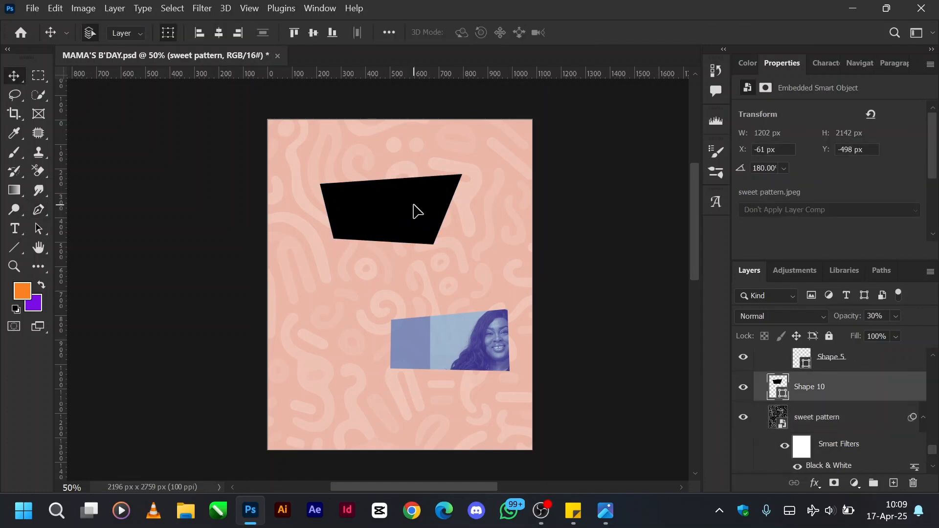
{"action": "double_click", "coordinate": [782, 395]}
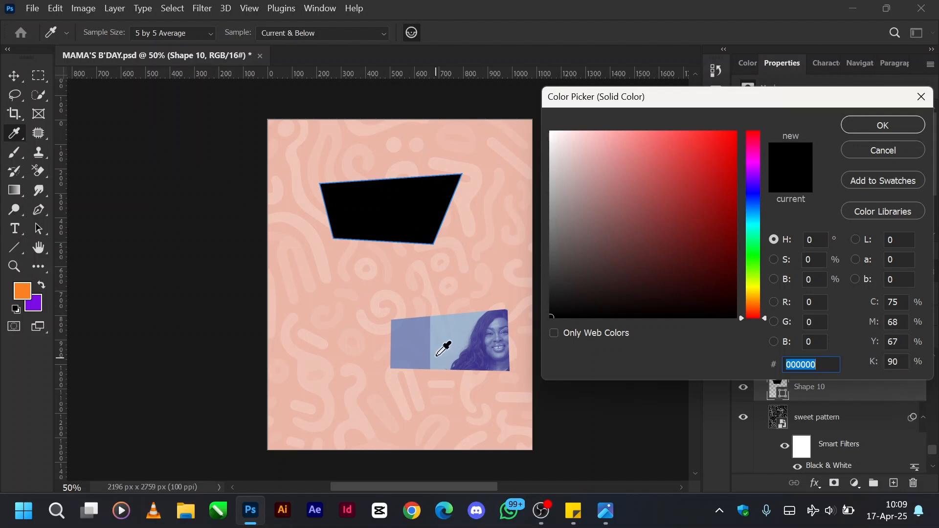
{"action": "left_click", "coordinate": [392, 342]}
{"action": "left_click", "coordinate": [421, 325]}
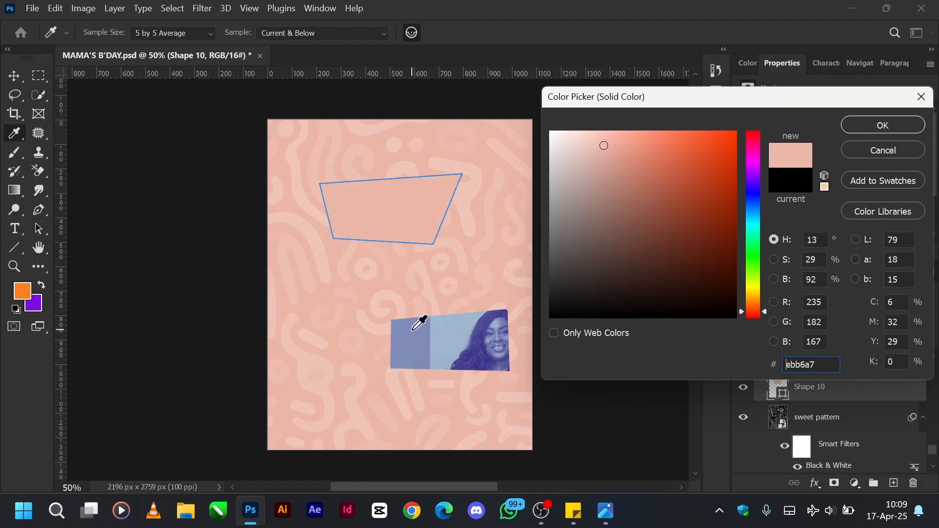
{"action": "left_click_drag", "start_coordinate": [726, 186], "coordinate": [729, 268]}
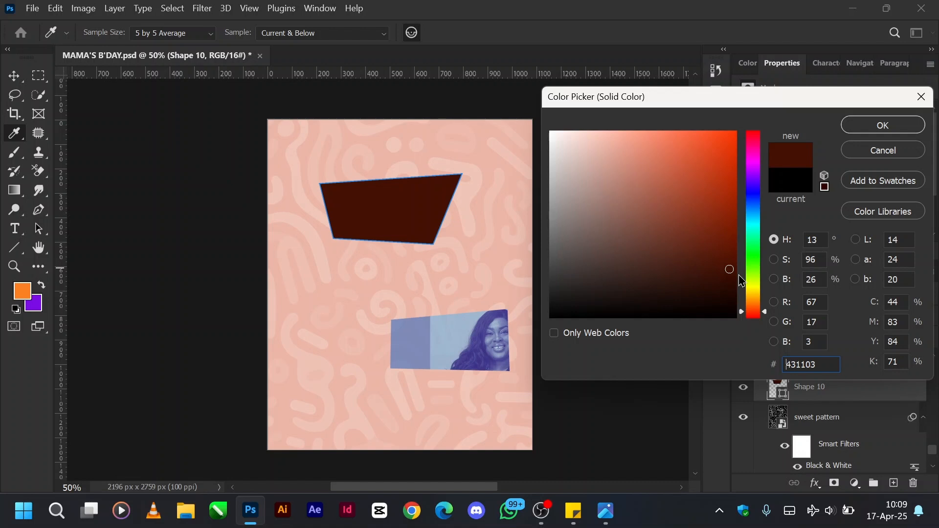
{"action": "left_click", "coordinate": [871, 150]}
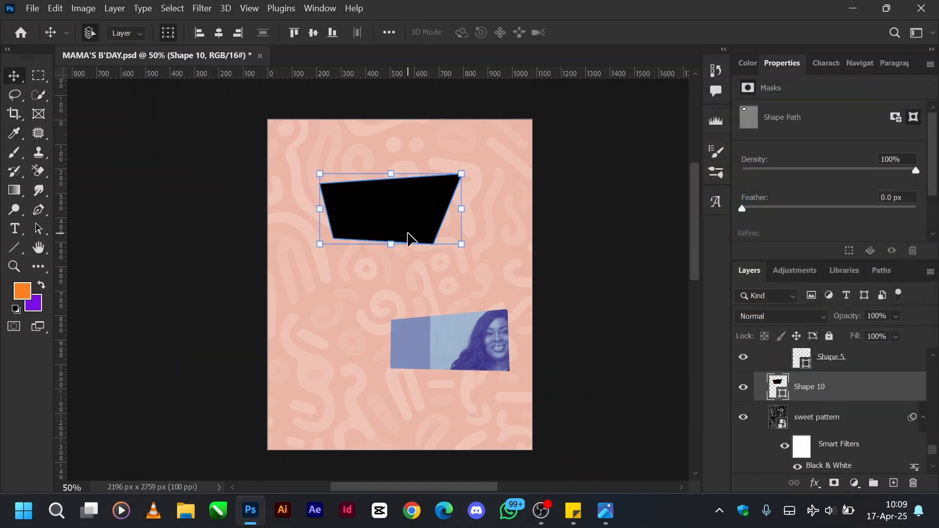
{"action": "key", "text": "Delete"}
Release the CIM07473 photo from its clipping mask on Shape 5 and move it to X 256 px, Y 175 px.
{"action": "scroll", "coordinate": [826, 395], "scroll_direction": "up", "scroll_amount": 1}
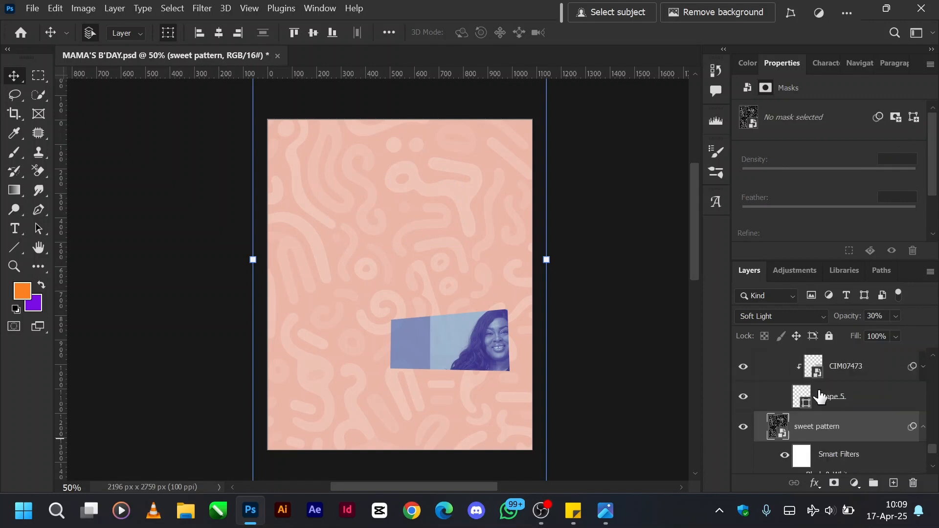
{"action": "scroll", "coordinate": [819, 396], "scroll_direction": "up", "scroll_amount": 1}
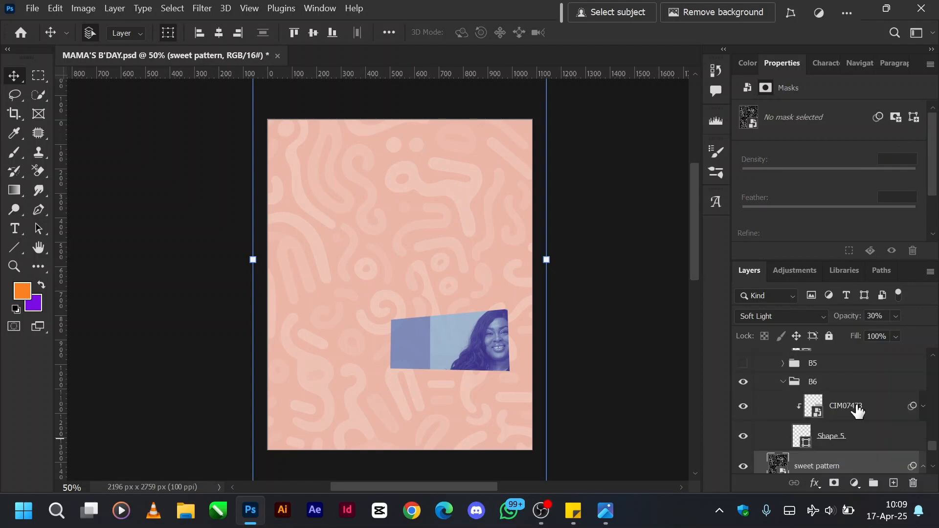
{"action": "left_click", "coordinate": [836, 435]}
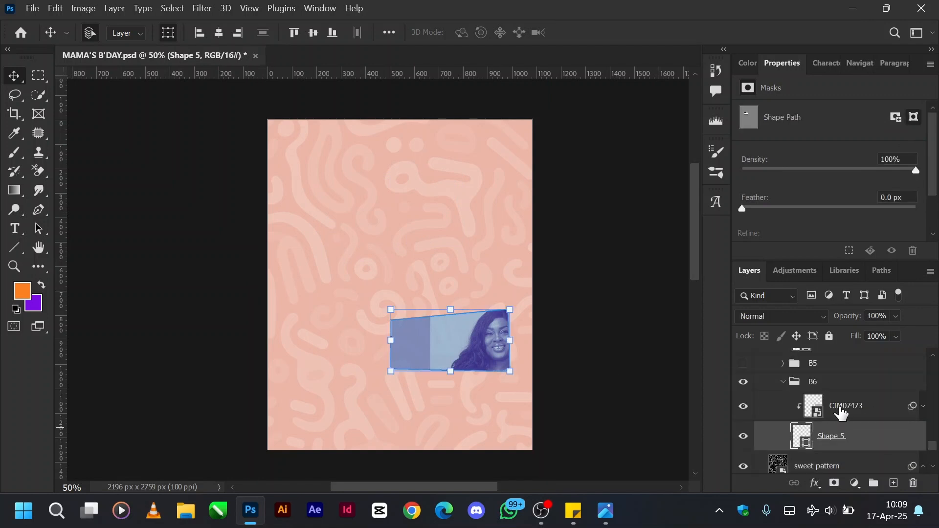
{"action": "left_click", "coordinate": [839, 412]}
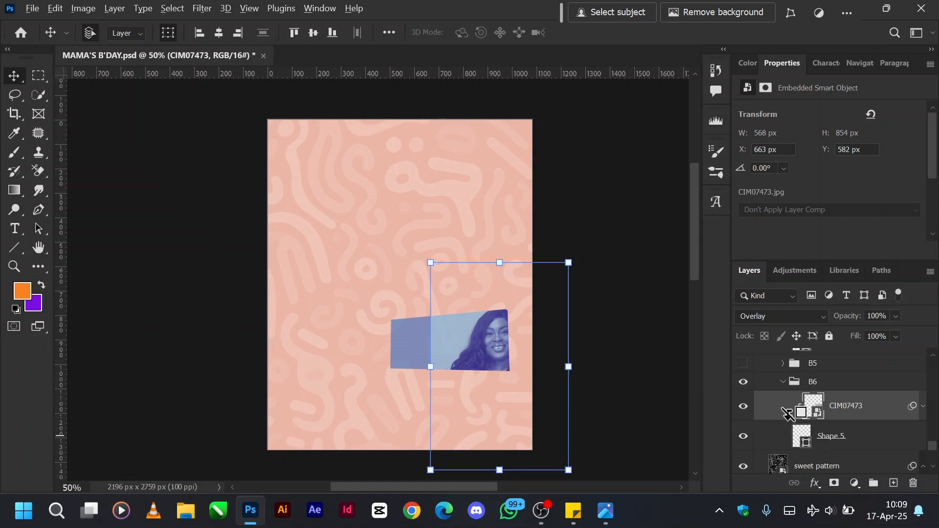
{"action": "left_click", "coordinate": [787, 415], "text": "alt"}
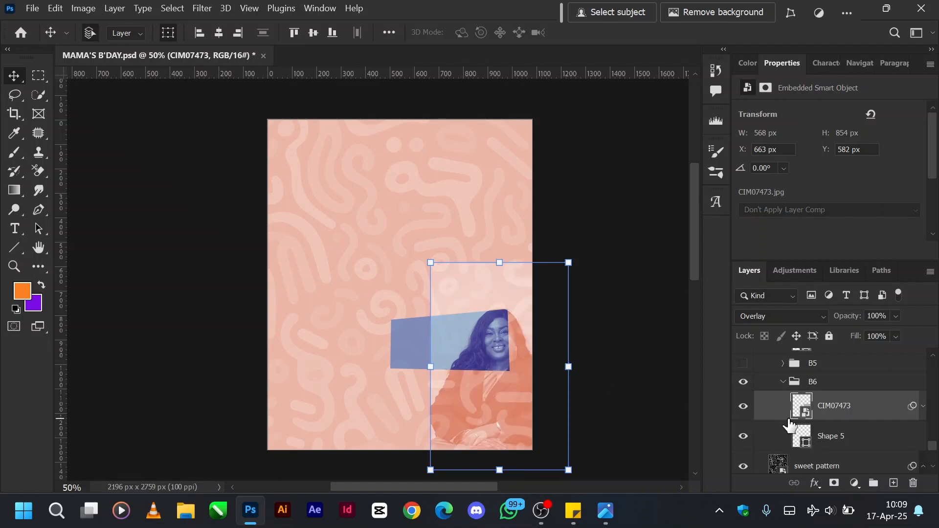
{"action": "left_click_drag", "start_coordinate": [519, 352], "coordinate": [433, 272]}
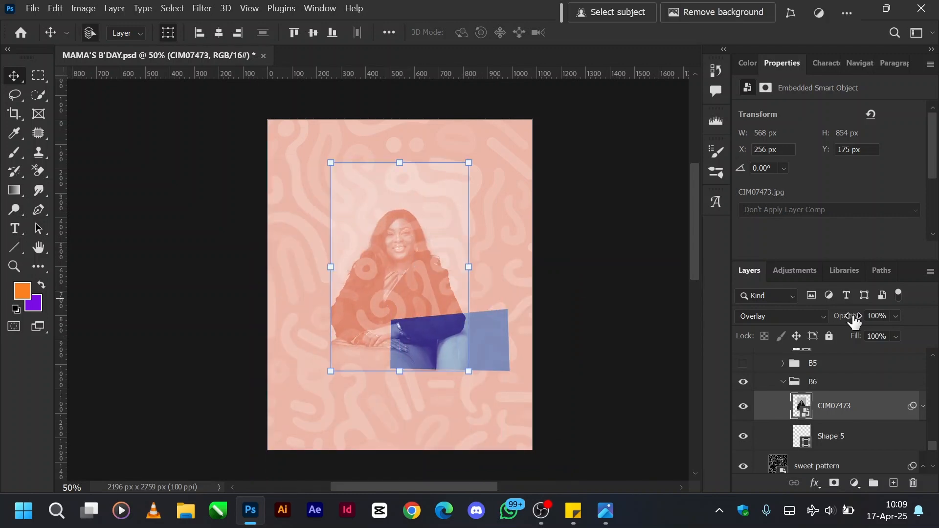
Set the CIM07473 photo's blend mode to Normal, expand its smart filters and toggle the Black & White effect off and on.
{"action": "left_click", "coordinate": [797, 318]}
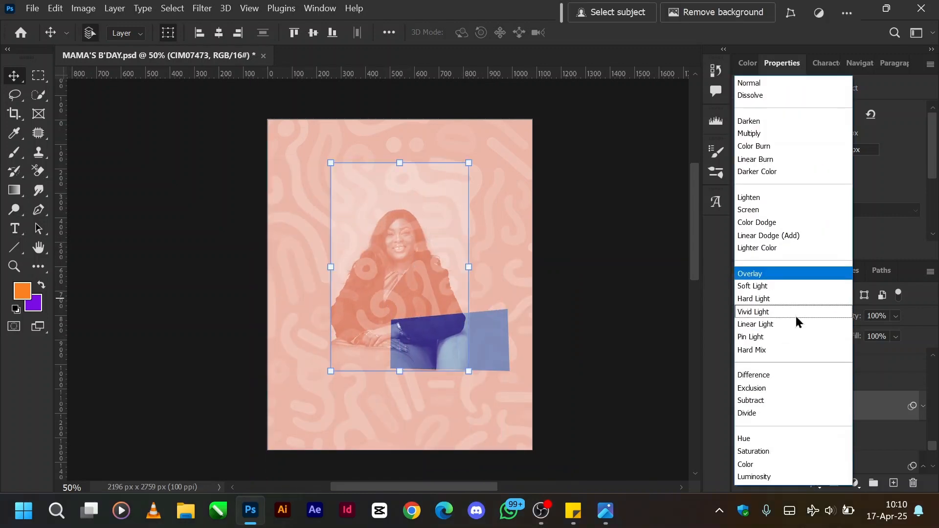
{"action": "left_click", "coordinate": [777, 83]}
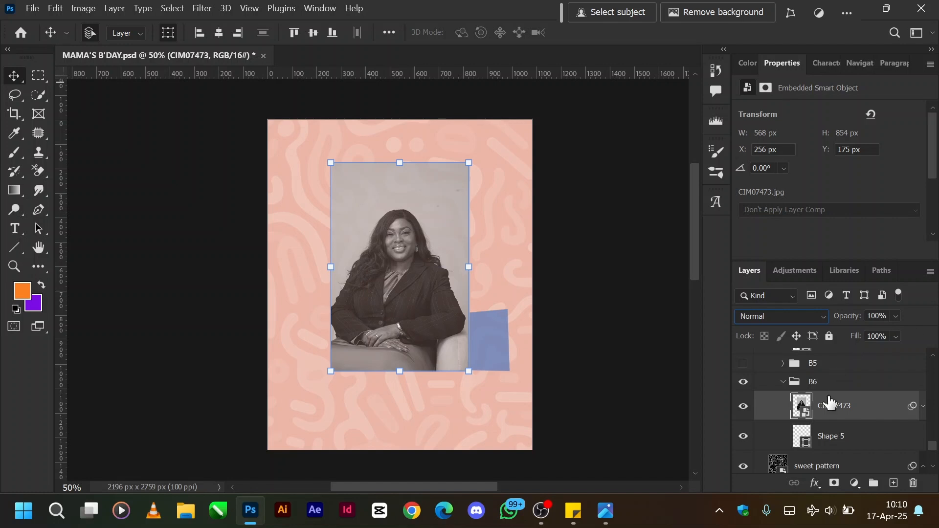
{"action": "left_click", "coordinate": [922, 407]}
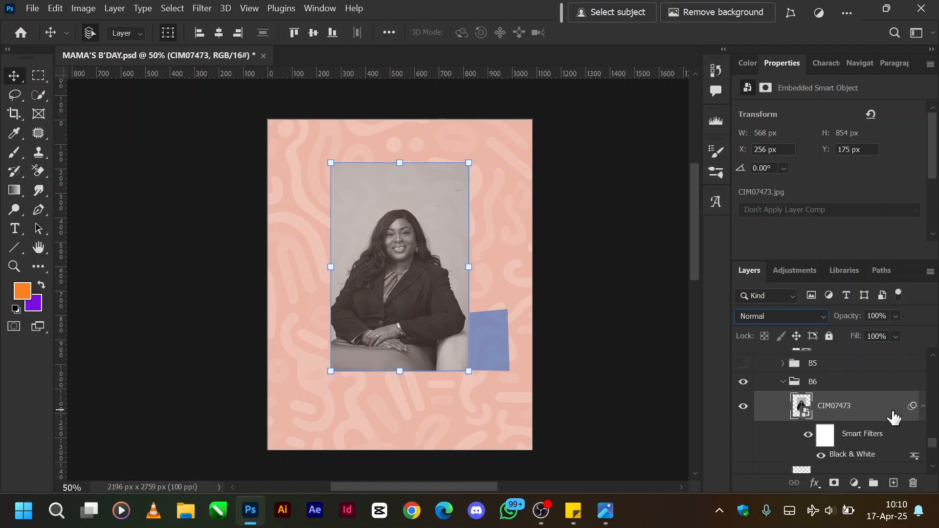
{"action": "left_click", "coordinate": [807, 435]}
{"action": "left_click", "coordinate": [807, 435]}
{"action": "left_click", "coordinate": [807, 436]}
{"action": "left_click", "coordinate": [807, 436]}
Undo the CIM07473 photo's blend mode change and move, and clip it to Shape 5 again.
{"action": "key", "text": "ctrl+z"}
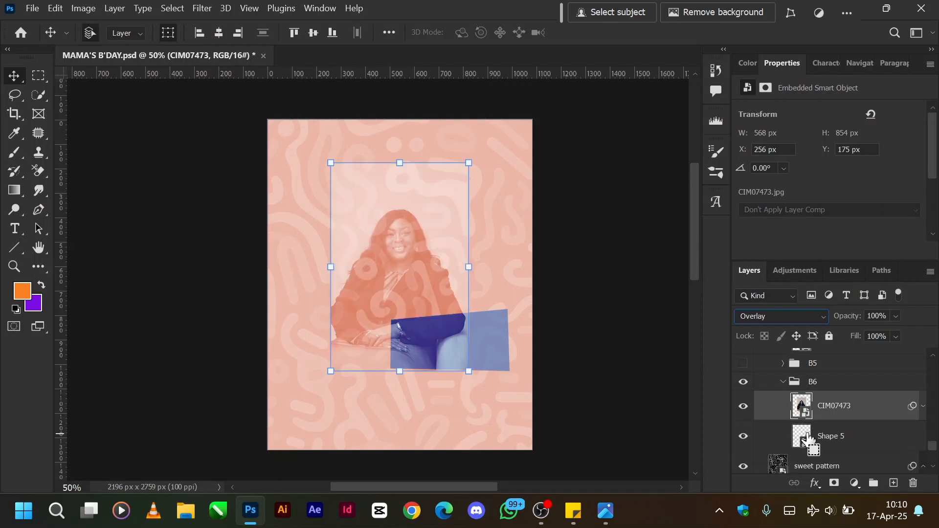
{"action": "key", "text": "ctrl+z"}
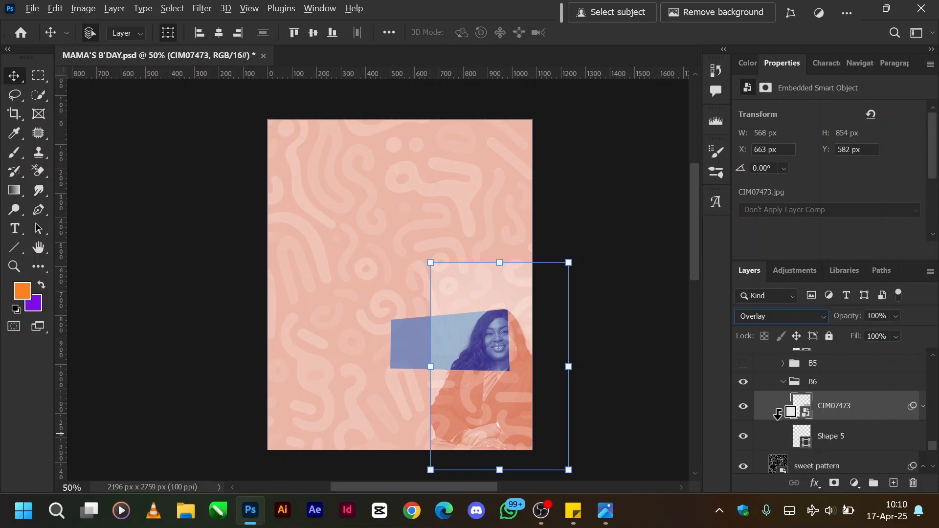
{"action": "left_click", "coordinate": [777, 415], "text": "alt"}
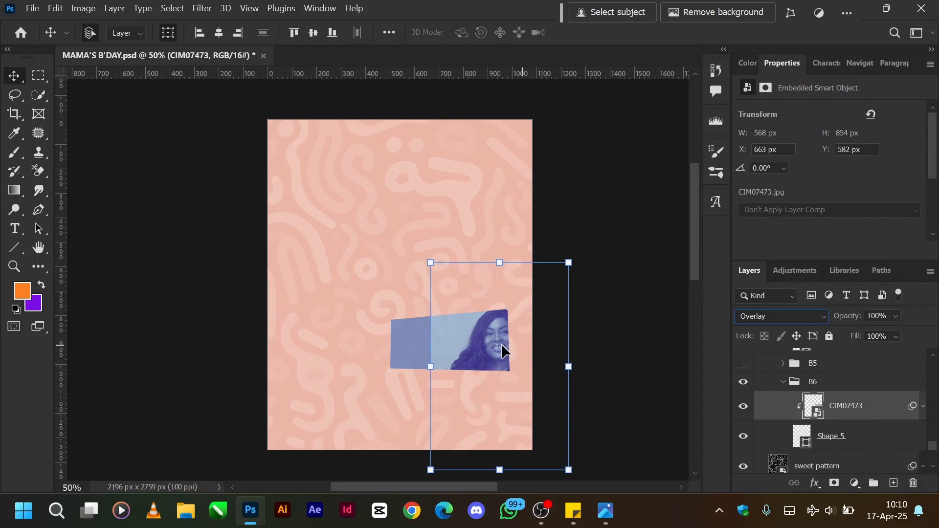
Show the B5 photo group and expand its layers together with those of the B6 group.
{"action": "left_click", "coordinate": [782, 382]}
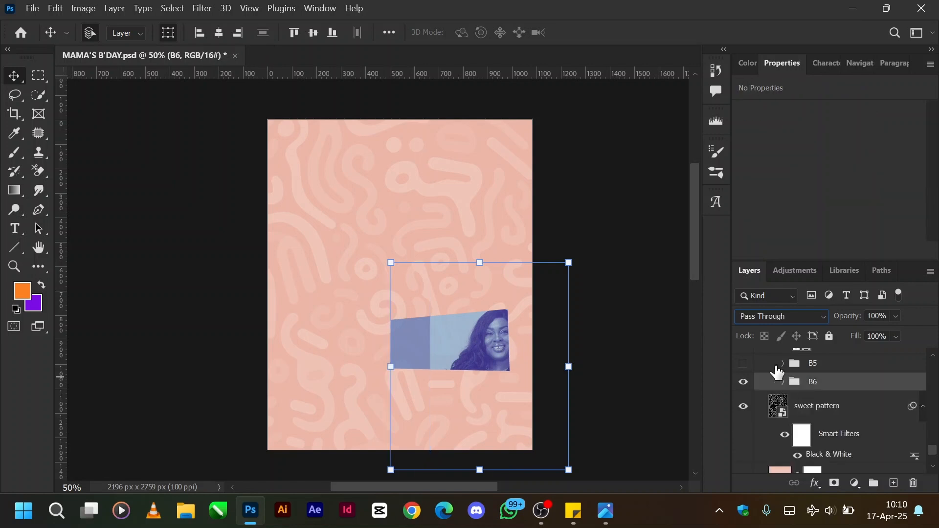
{"action": "left_click", "coordinate": [743, 364]}
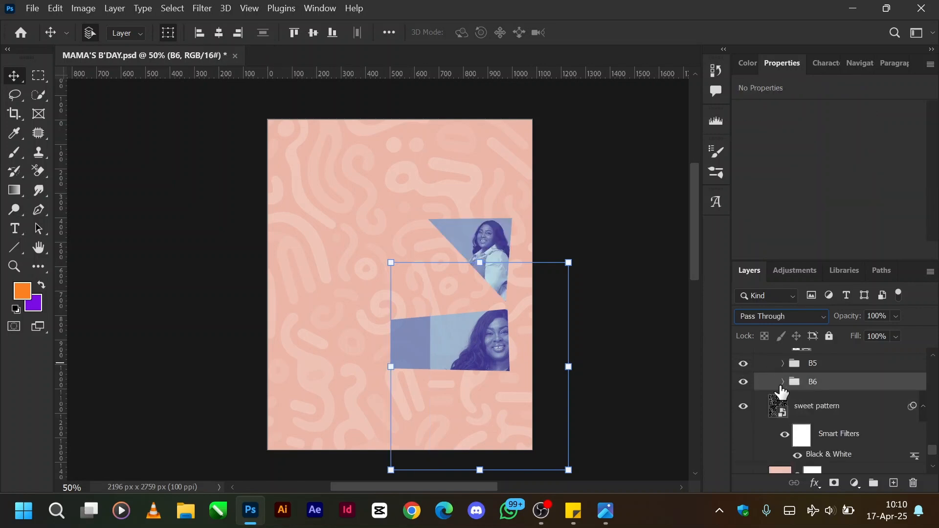
{"action": "left_click", "coordinate": [782, 382]}
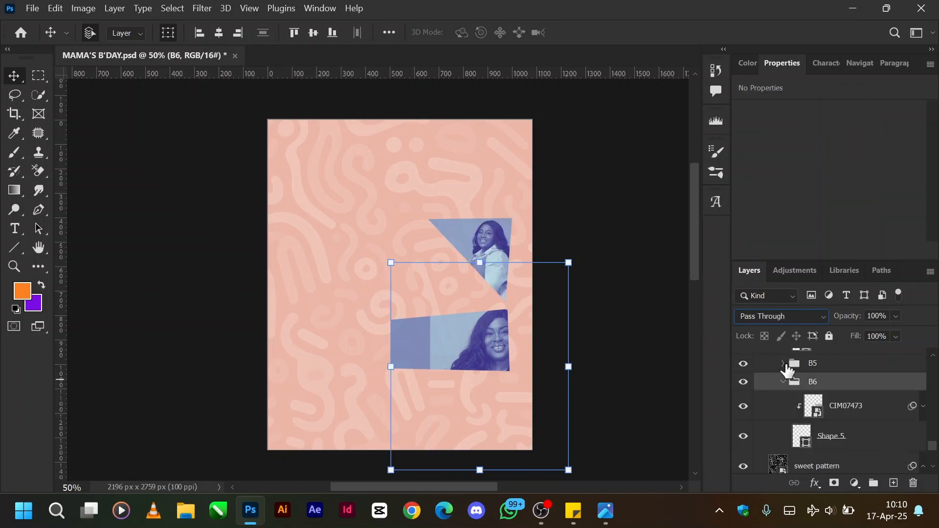
{"action": "left_click", "coordinate": [783, 364]}
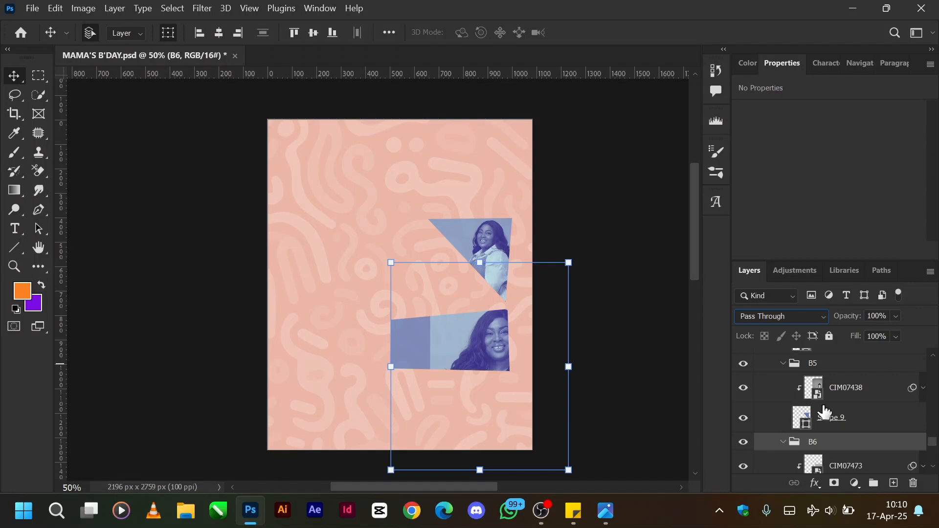
Examine the fill colour of Shape 9 in the B5 group, keep it as it is, and select the CIM07438 photo layer.
{"action": "left_click", "coordinate": [827, 390]}
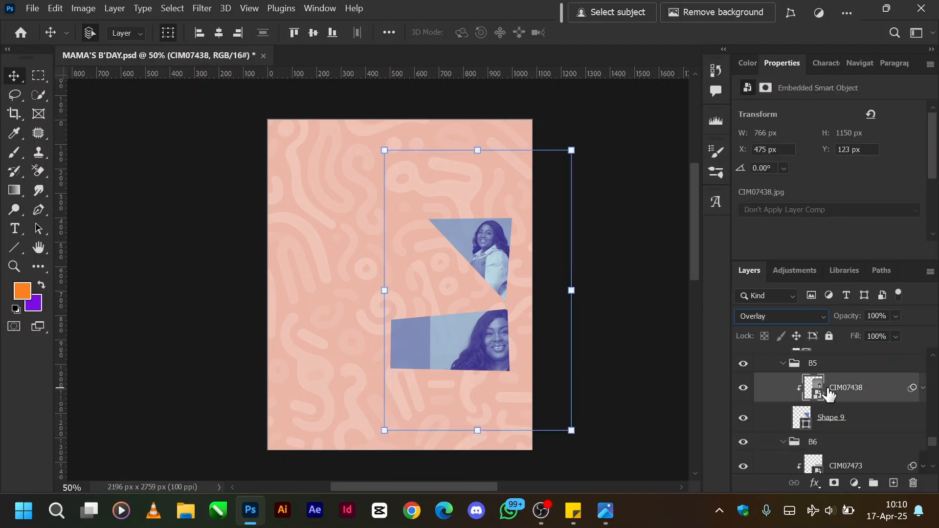
{"action": "left_click", "coordinate": [809, 423]}
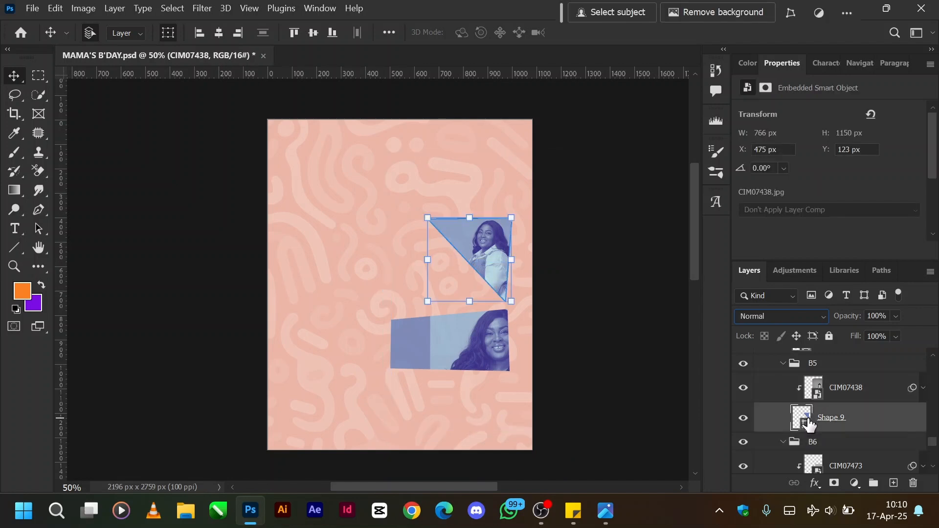
{"action": "double_click", "coordinate": [803, 419]}
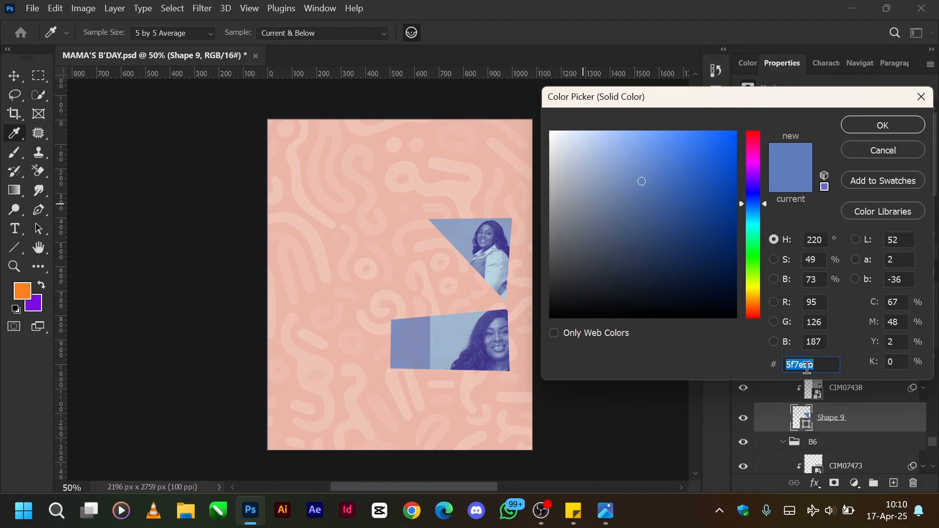
{"action": "left_click", "coordinate": [879, 130]}
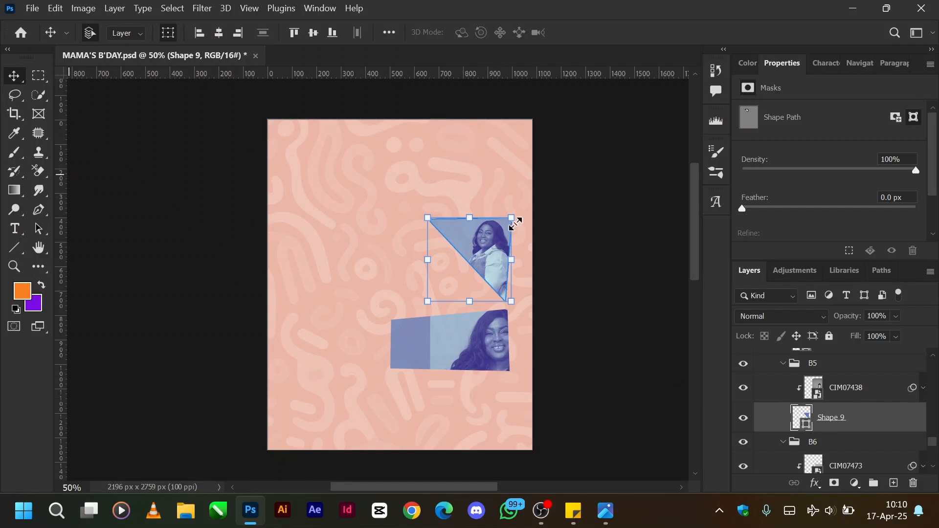
{"action": "left_click", "coordinate": [844, 398]}
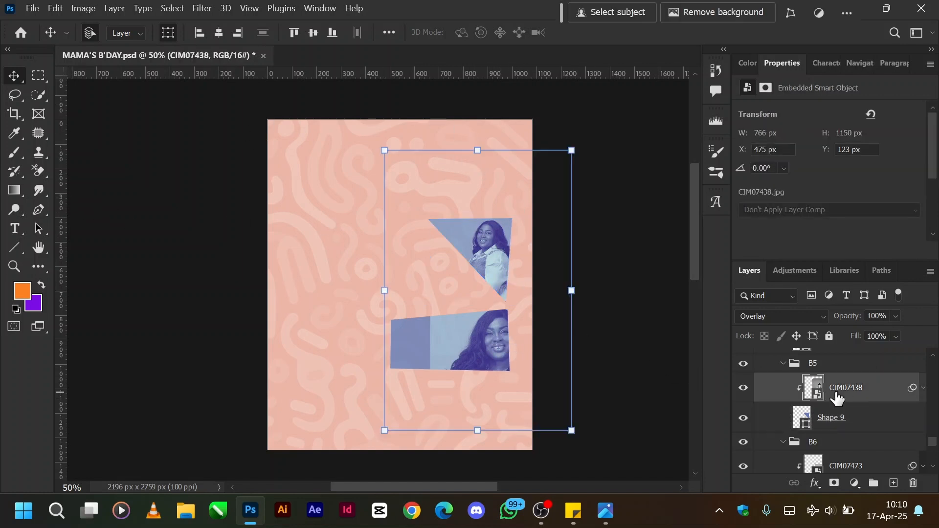
Release the CIM07438 photo from Shape 9, set its blend mode to Normal, and expand and toggle its smart filters.
{"action": "left_click", "coordinate": [790, 397], "text": "alt"}
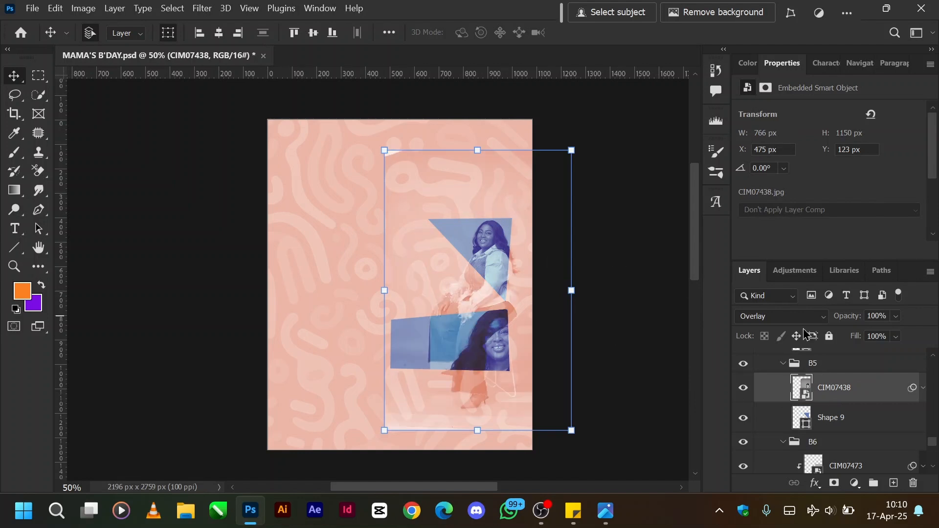
{"action": "left_click", "coordinate": [792, 319]}
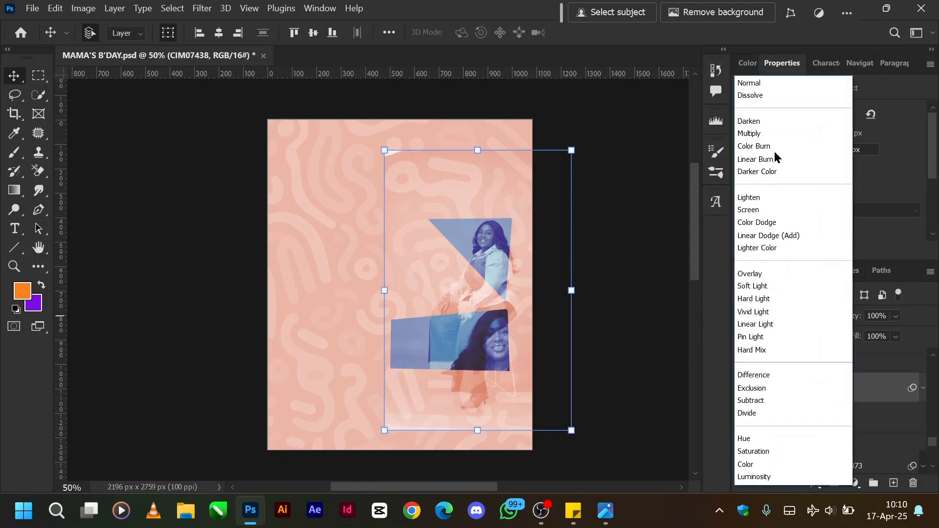
{"action": "left_click", "coordinate": [773, 81]}
{"action": "left_click", "coordinate": [922, 389]}
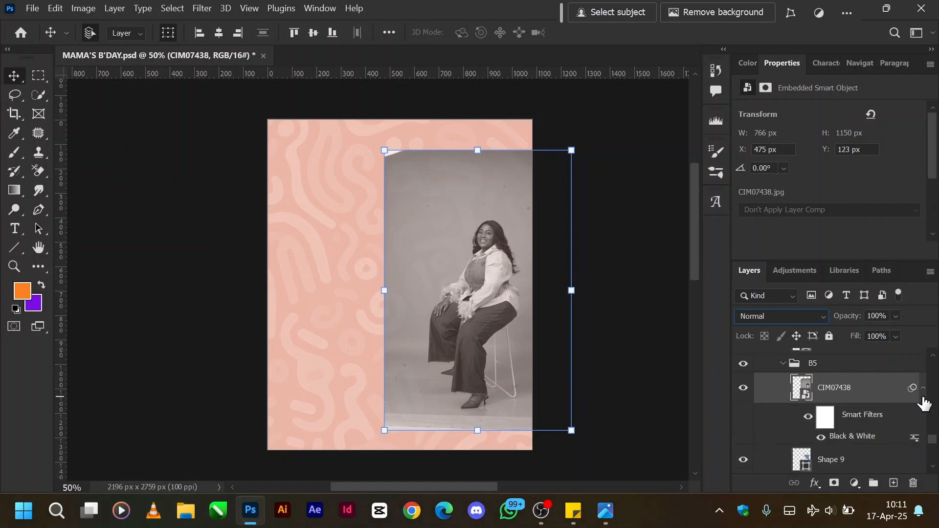
{"action": "left_click", "coordinate": [809, 417]}
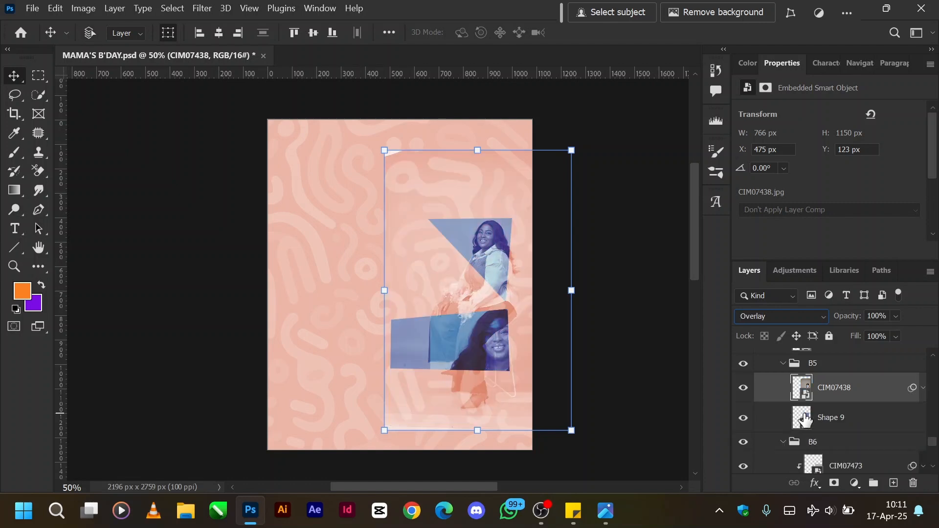
Restore the CIM07438 photo to Overlay and clipped to Shape 9, and collapse the B5 and B6 groups.
{"action": "key", "text": "ctrl"}
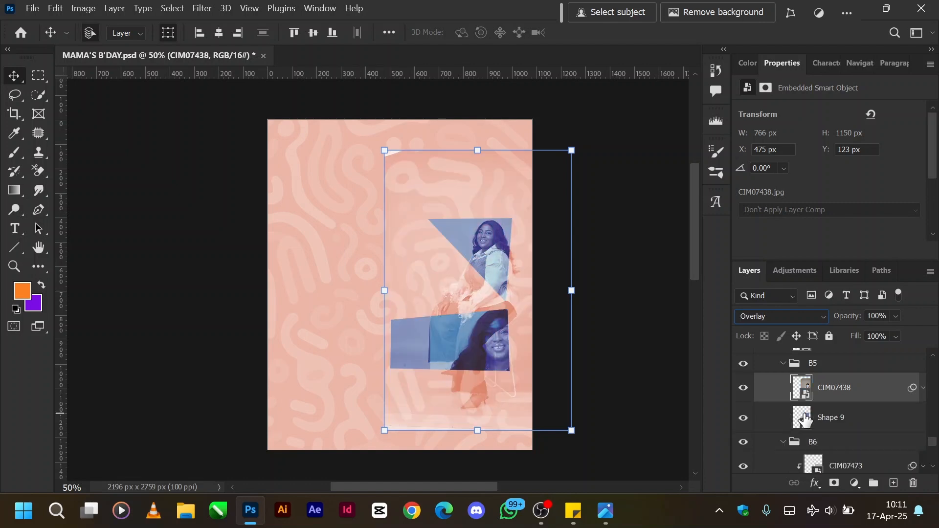
{"action": "left_click", "coordinate": [773, 396], "text": "alt"}
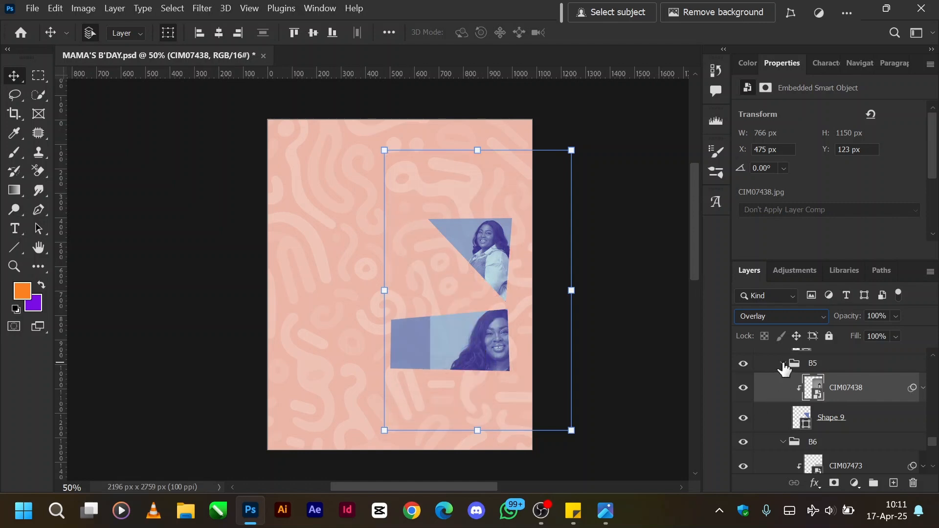
{"action": "left_click", "coordinate": [783, 363]}
{"action": "left_click", "coordinate": [782, 382]}
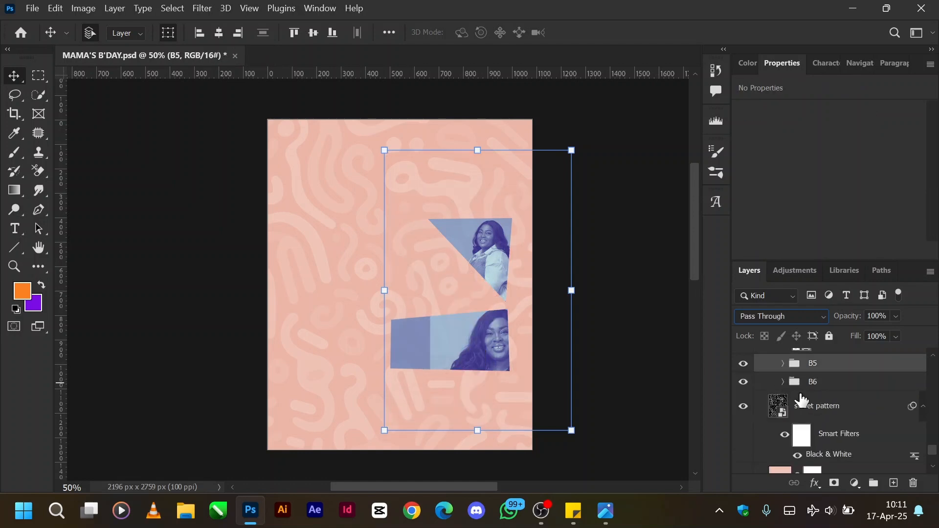
Show Shape 3 and its clipped CIM07478 photo in the B4 group and collapse the group.
{"action": "scroll", "coordinate": [802, 402], "scroll_direction": "up", "scroll_amount": 2}
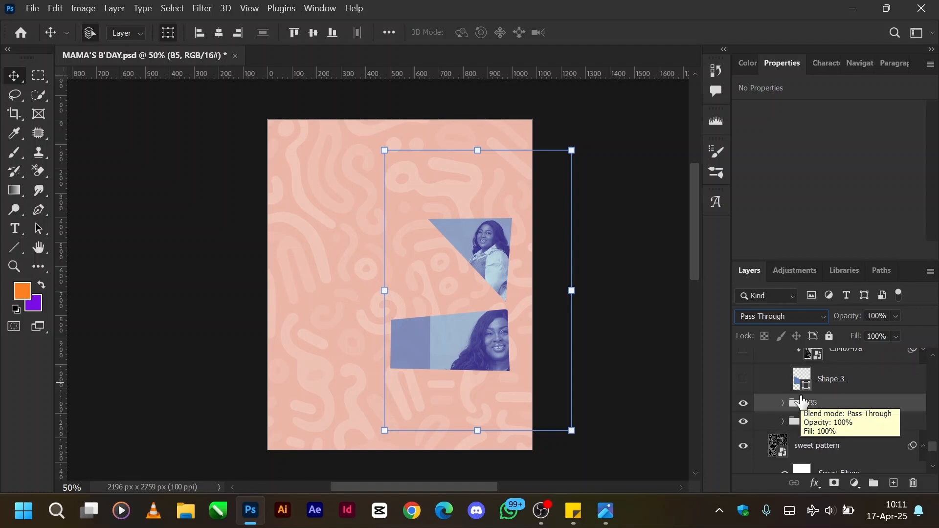
{"action": "scroll", "coordinate": [802, 402], "scroll_direction": "up", "scroll_amount": 2}
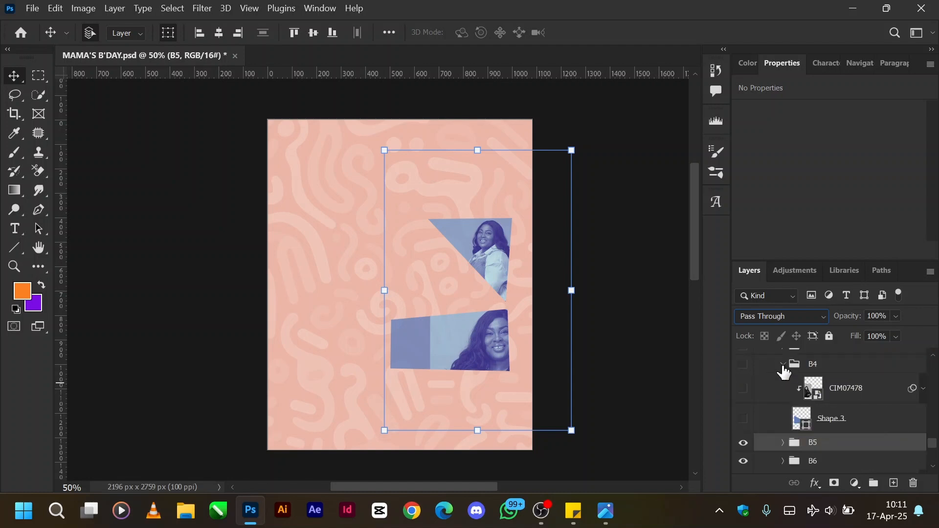
{"action": "left_click", "coordinate": [743, 418]}
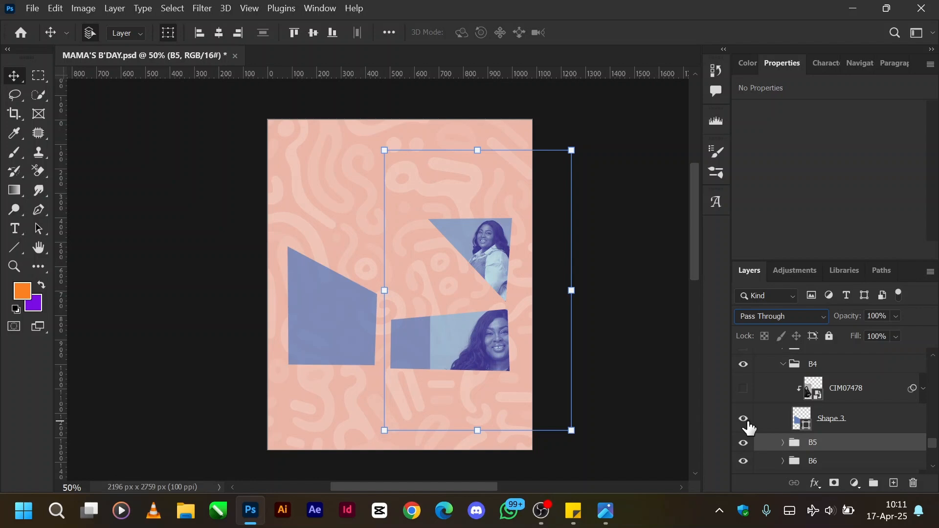
{"action": "left_click", "coordinate": [744, 389]}
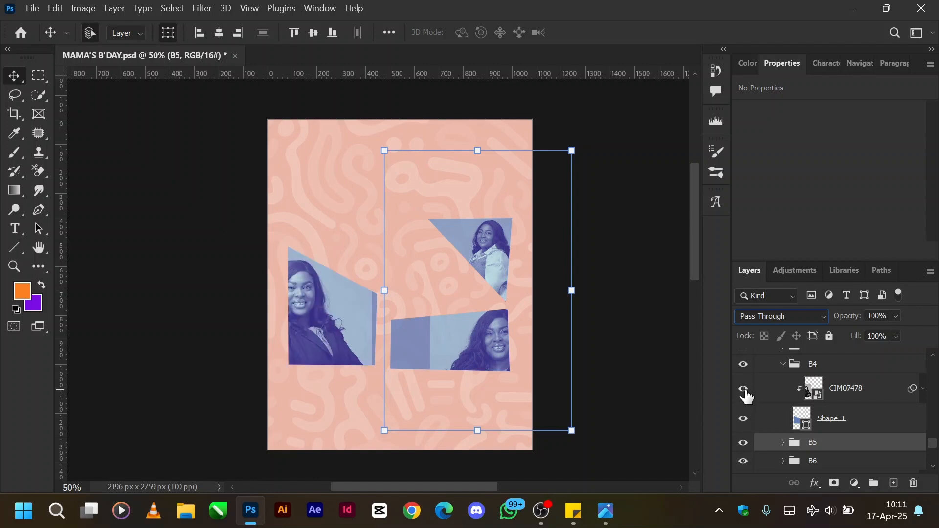
{"action": "left_click", "coordinate": [782, 365]}
Show the B3 group, plus Shape 8 and its clipped CIM07405 photo in the B2 group, and collapse B2.
{"action": "scroll", "coordinate": [804, 397], "scroll_direction": "up", "scroll_amount": 2}
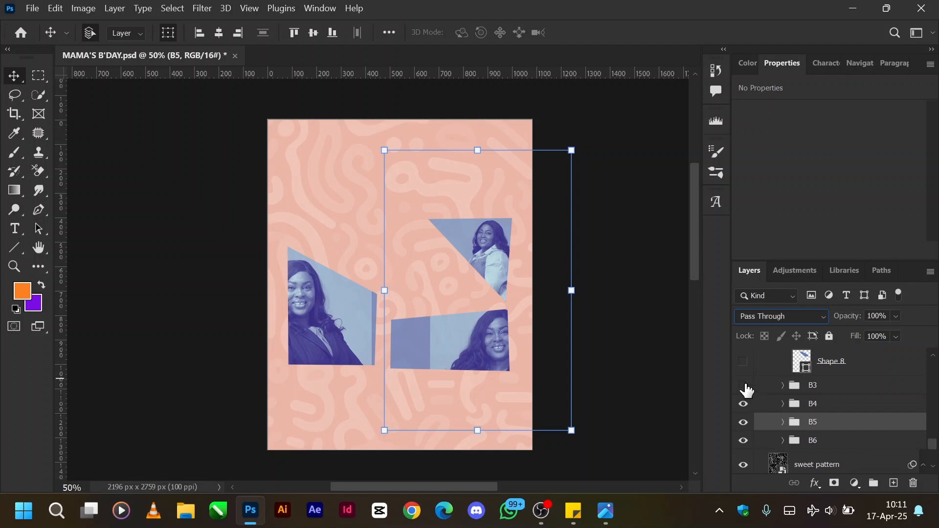
{"action": "left_click", "coordinate": [744, 385]}
{"action": "scroll", "coordinate": [745, 388], "scroll_direction": "up", "scroll_amount": 2}
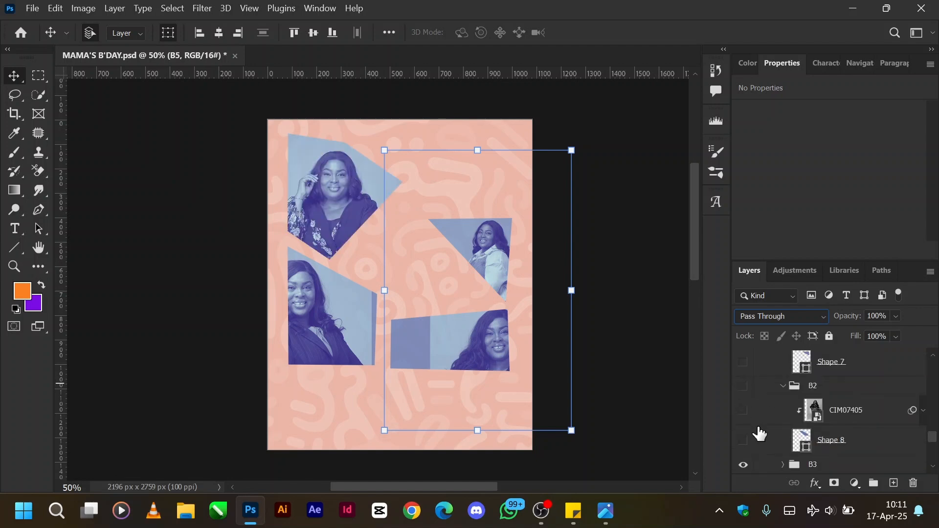
{"action": "left_click", "coordinate": [744, 441]}
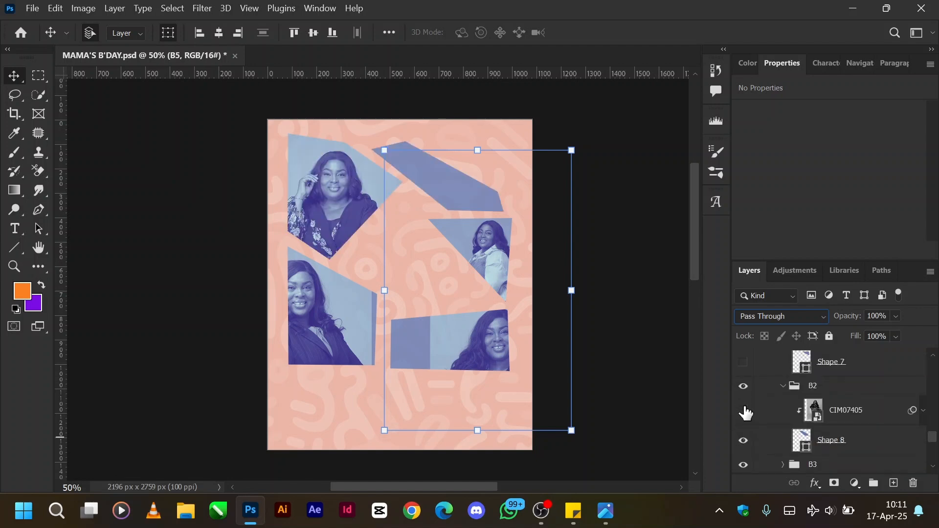
{"action": "left_click", "coordinate": [744, 410]}
{"action": "left_click", "coordinate": [783, 386]}
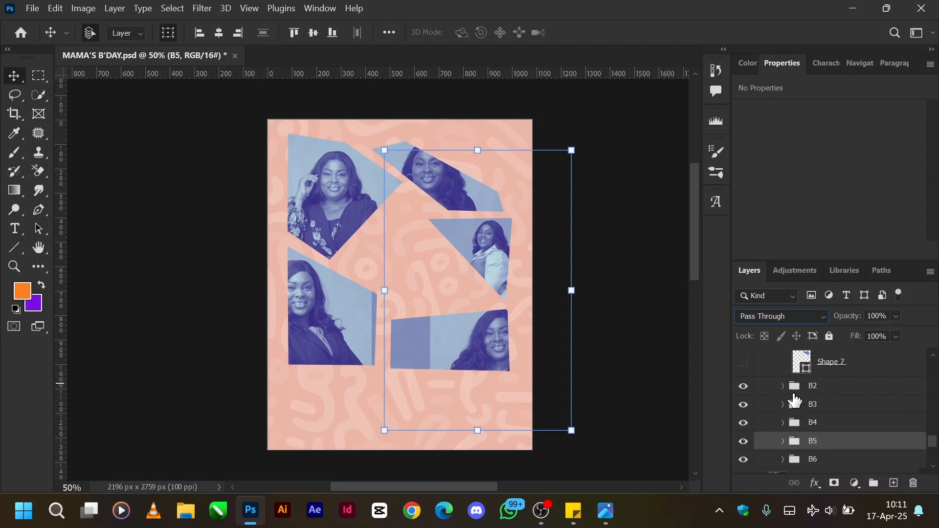
Show Shape 7 and its clipped CIM07480 photo in the B1 group, collapse the group and deselect all layers.
{"action": "scroll", "coordinate": [797, 391], "scroll_direction": "up", "scroll_amount": 1}
{"action": "left_click", "coordinate": [745, 405]}
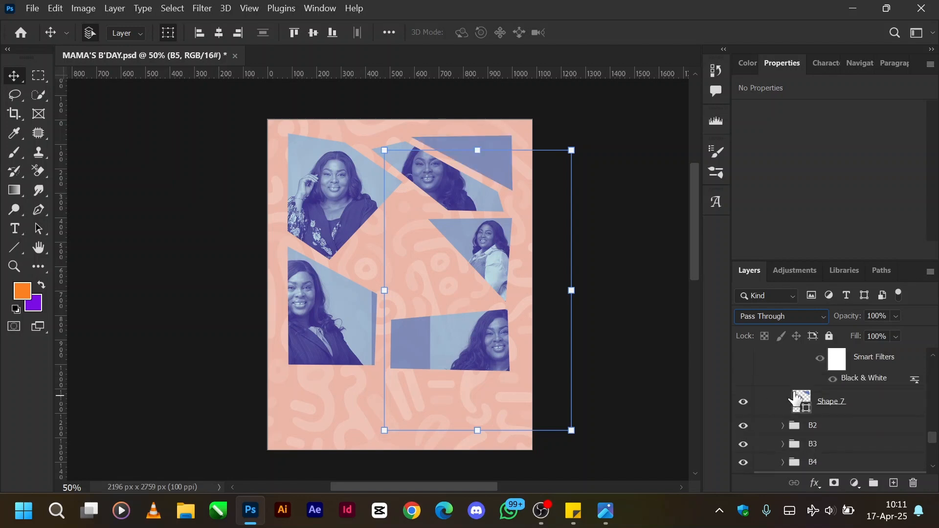
{"action": "scroll", "coordinate": [743, 411], "scroll_direction": "up", "scroll_amount": 2}
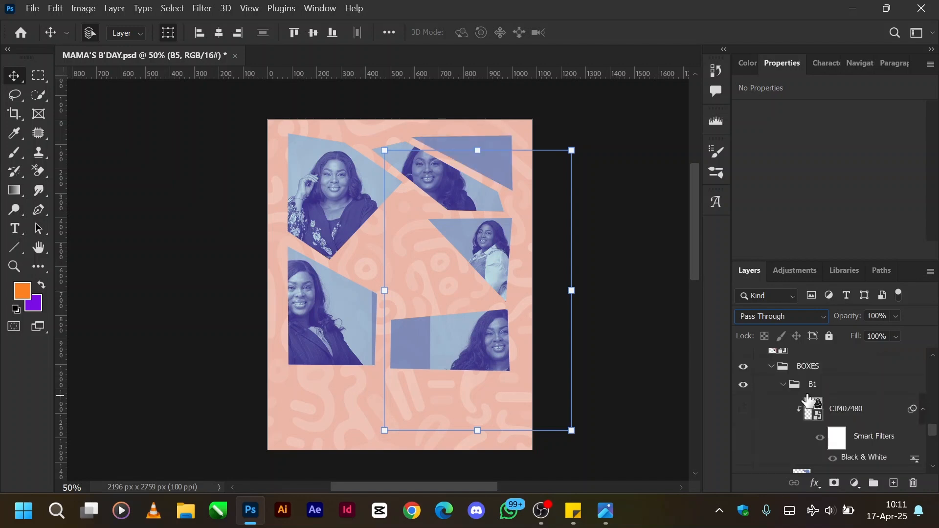
{"action": "left_click", "coordinate": [742, 410]}
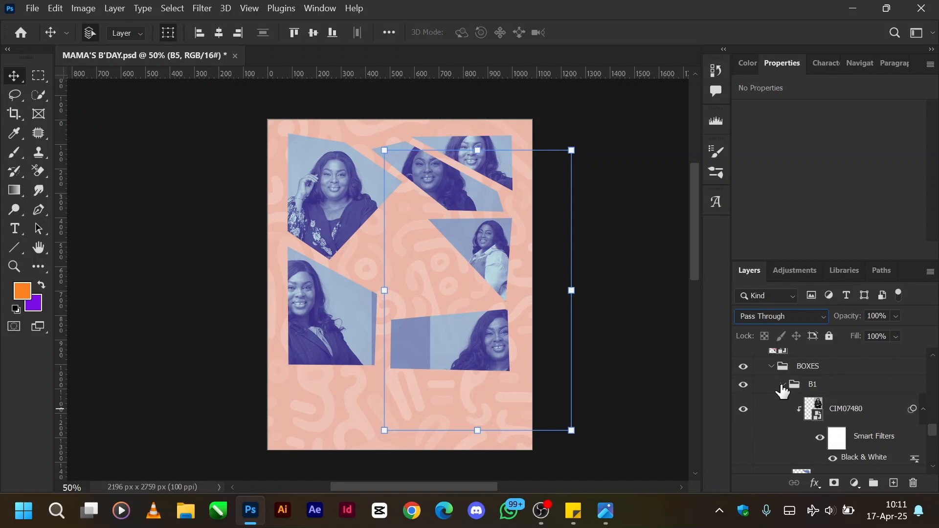
{"action": "left_click", "coordinate": [782, 385]}
{"action": "left_click", "coordinate": [613, 319]}
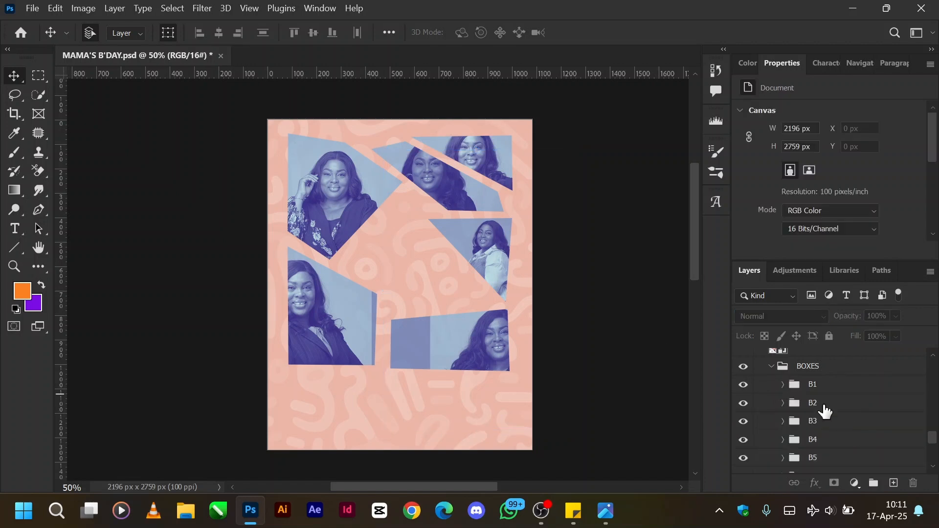
Select and collapse the BOXES group, and toggle its visibility off and on.
{"action": "left_click", "coordinate": [777, 370]}
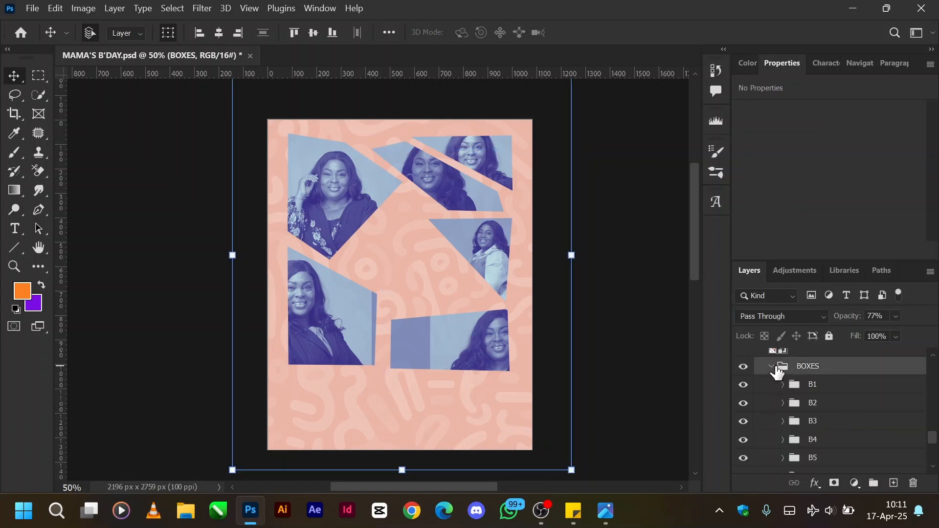
{"action": "left_click", "coordinate": [771, 367]}
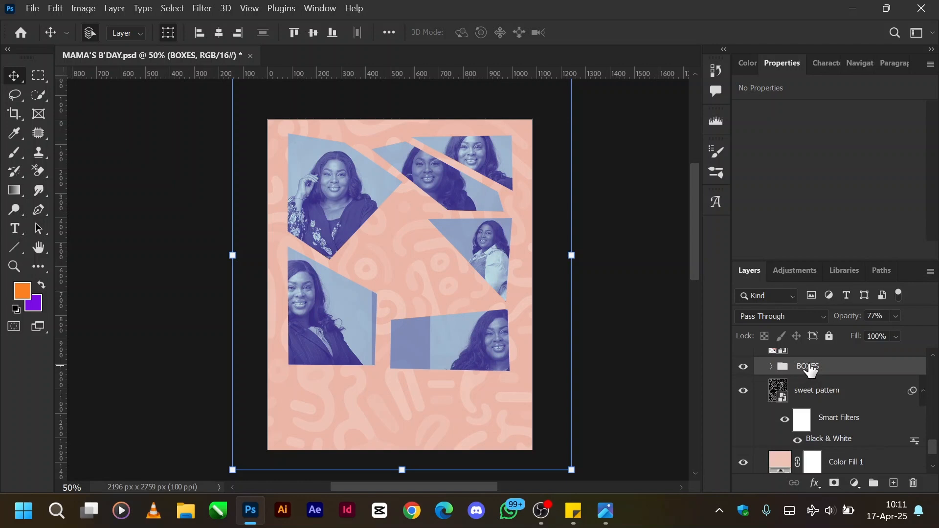
{"action": "left_click", "coordinate": [746, 367]}
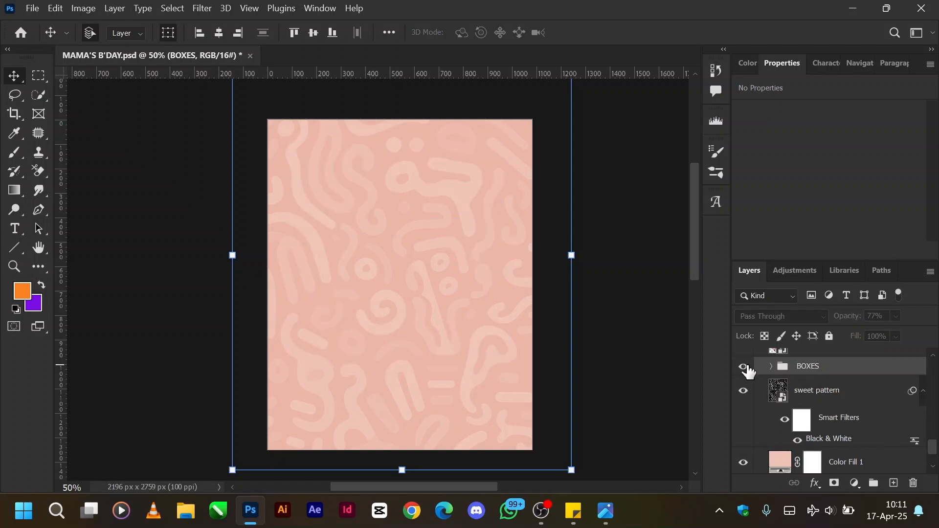
{"action": "left_click", "coordinate": [745, 368]}
Show the M12, M9 and M8 cut-out portraits above the BOXES group.
{"action": "scroll", "coordinate": [798, 384], "scroll_direction": "up", "scroll_amount": 1}
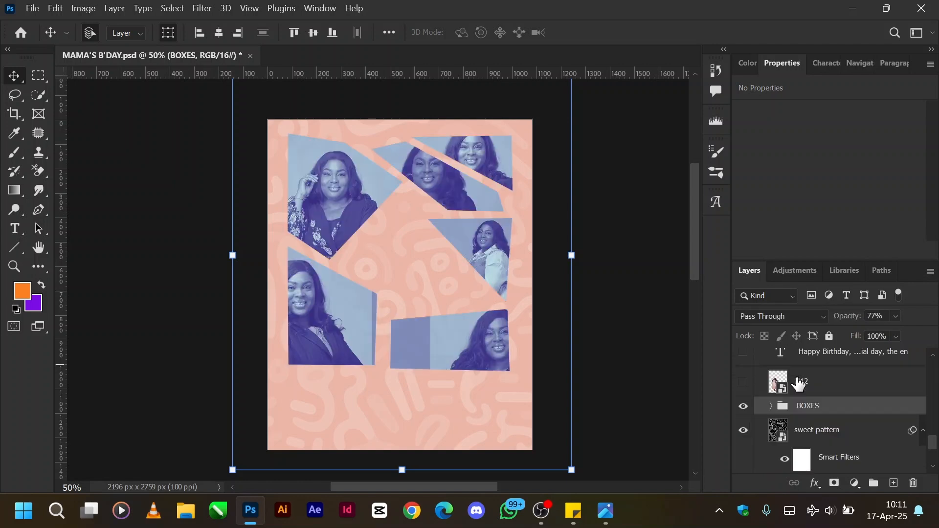
{"action": "left_click", "coordinate": [745, 383]}
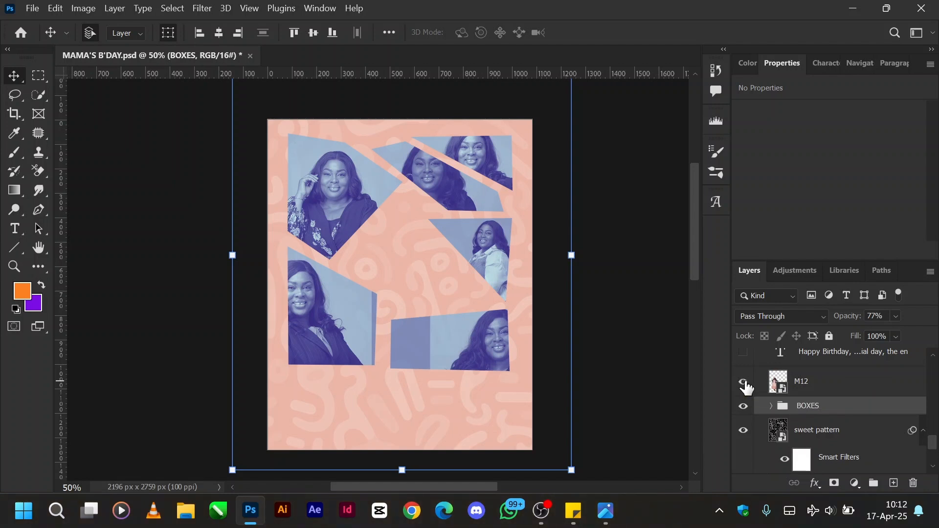
{"action": "left_click", "coordinate": [645, 374]}
{"action": "scroll", "coordinate": [814, 389], "scroll_direction": "up", "scroll_amount": 1}
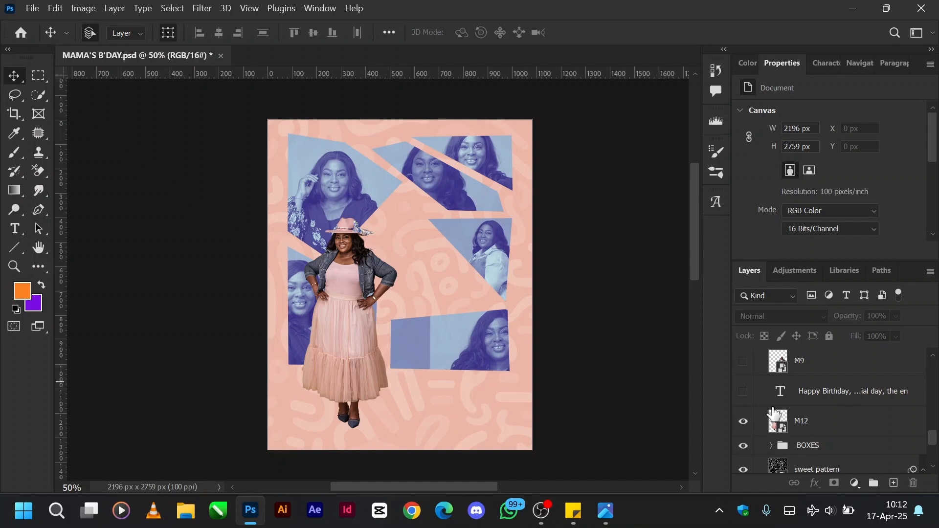
{"action": "scroll", "coordinate": [773, 414], "scroll_direction": "up", "scroll_amount": 1}
{"action": "left_click", "coordinate": [743, 400]}
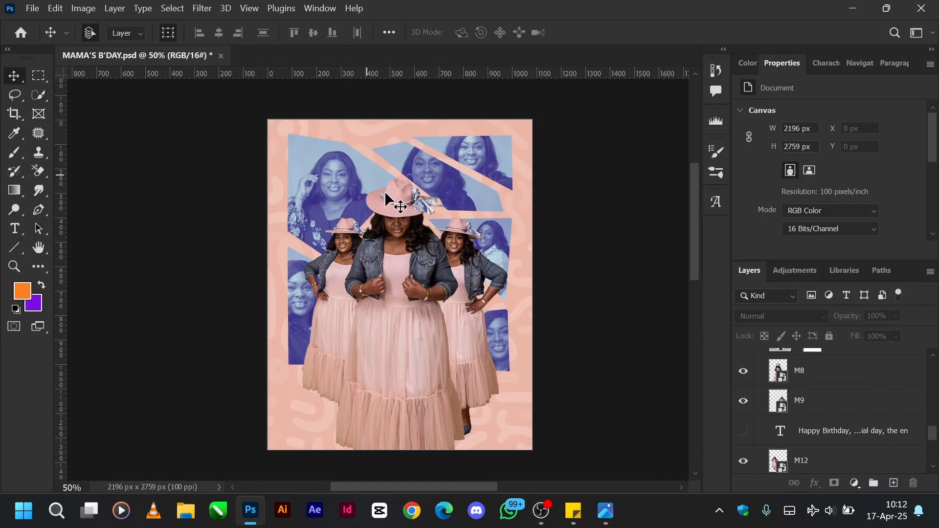
Show the Happy Birthday text layer between M9 and M12 and select it to inspect its settings.
{"action": "scroll", "coordinate": [856, 403], "scroll_direction": "up", "scroll_amount": 1}
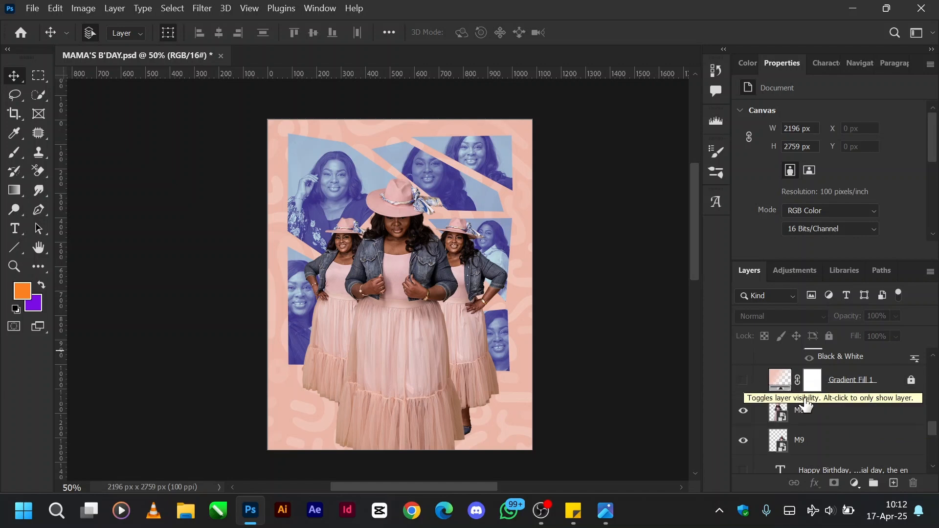
{"action": "scroll", "coordinate": [806, 404], "scroll_direction": "down", "scroll_amount": 2}
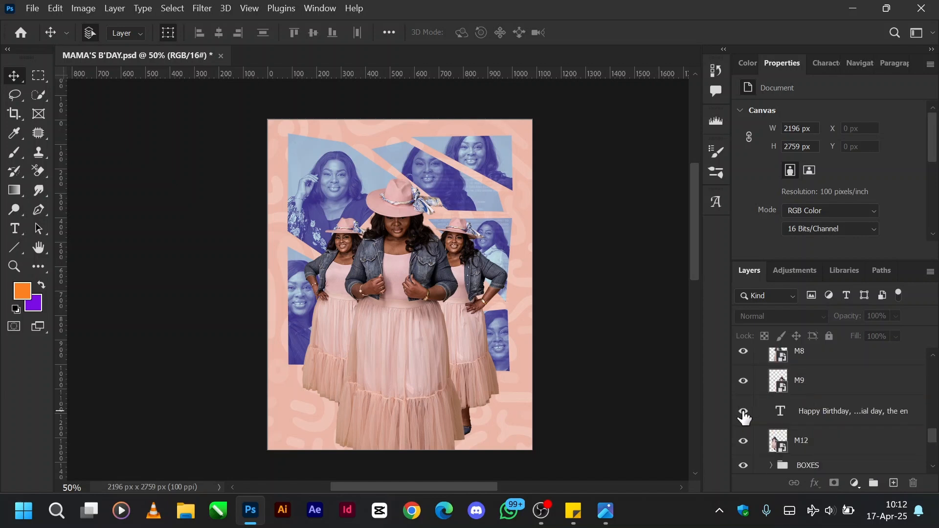
{"action": "left_click", "coordinate": [806, 416]}
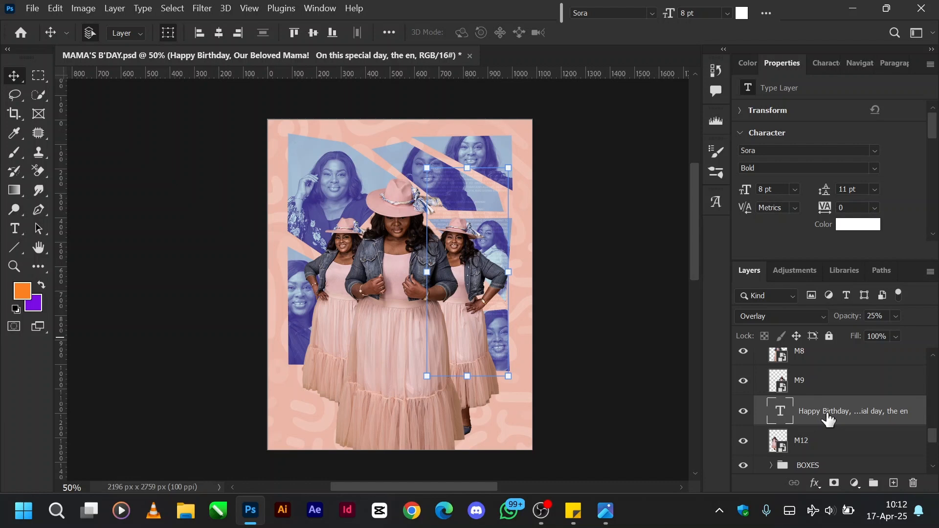
Show the Gradient Fill 1 layer above the M8 portrait and select it.
{"action": "scroll", "coordinate": [827, 419], "scroll_direction": "up", "scroll_amount": 3}
{"action": "left_click", "coordinate": [800, 410]}
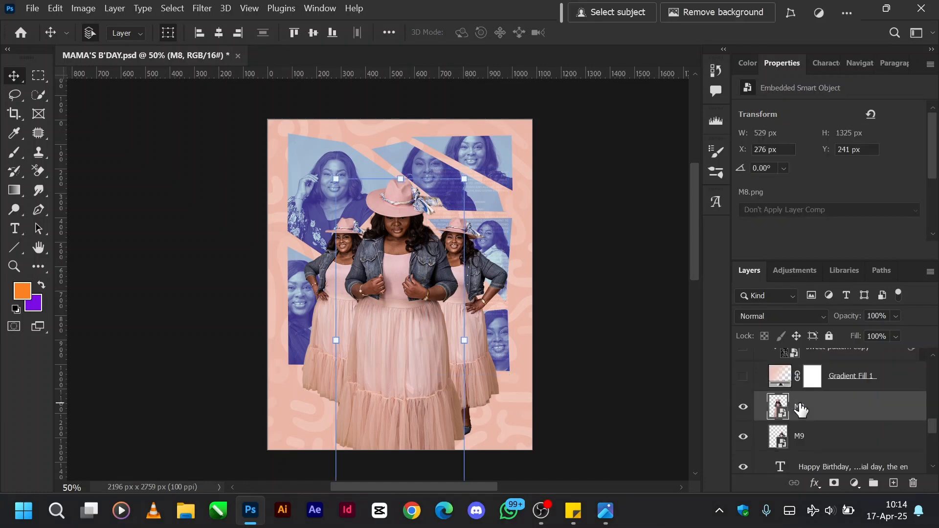
{"action": "left_click", "coordinate": [745, 377]}
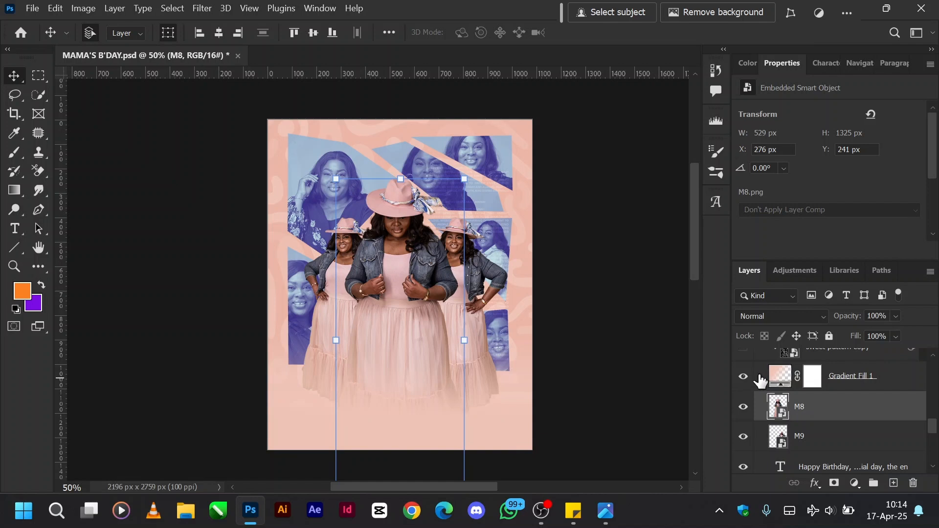
{"action": "left_click", "coordinate": [775, 377]}
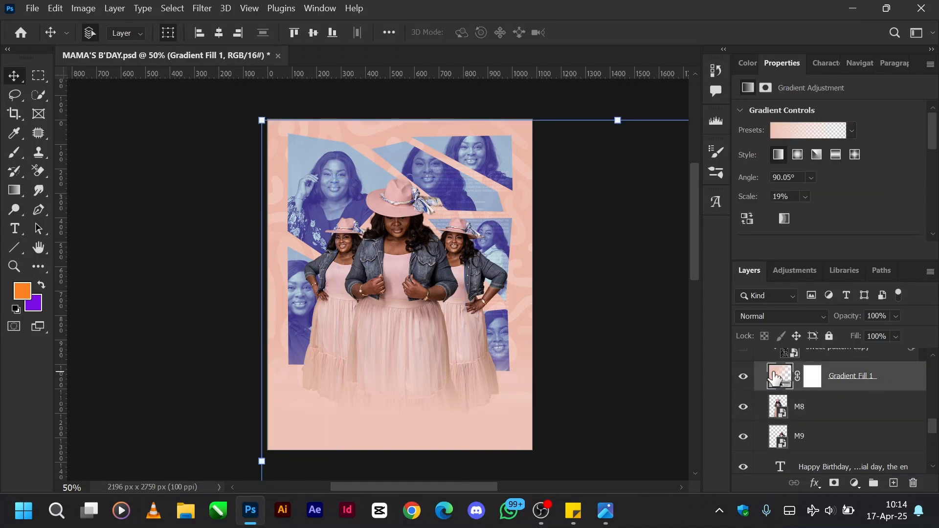
Show the sweet pattern copy layer, release it from Gradient Fill 1 and clip it to that layer again.
{"action": "scroll", "coordinate": [808, 400], "scroll_direction": "up", "scroll_amount": 1}
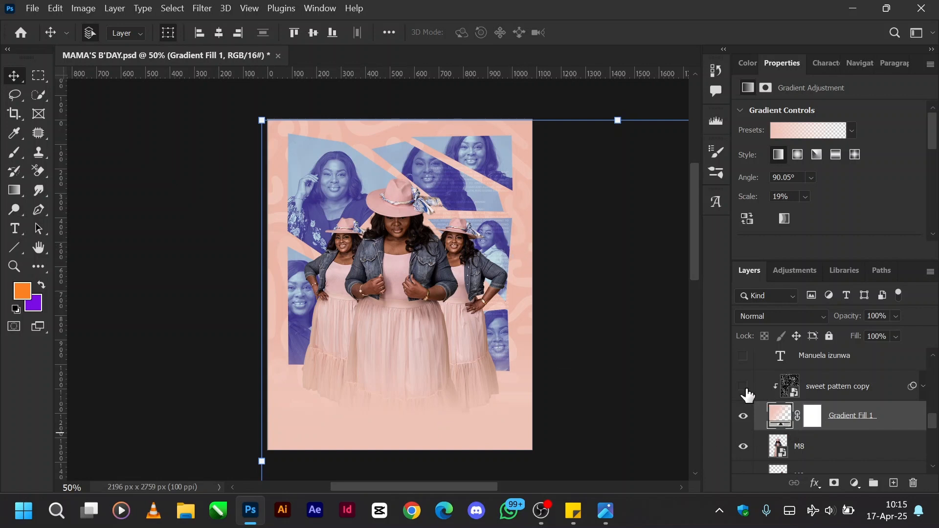
{"action": "left_click", "coordinate": [774, 402], "text": "alt"}
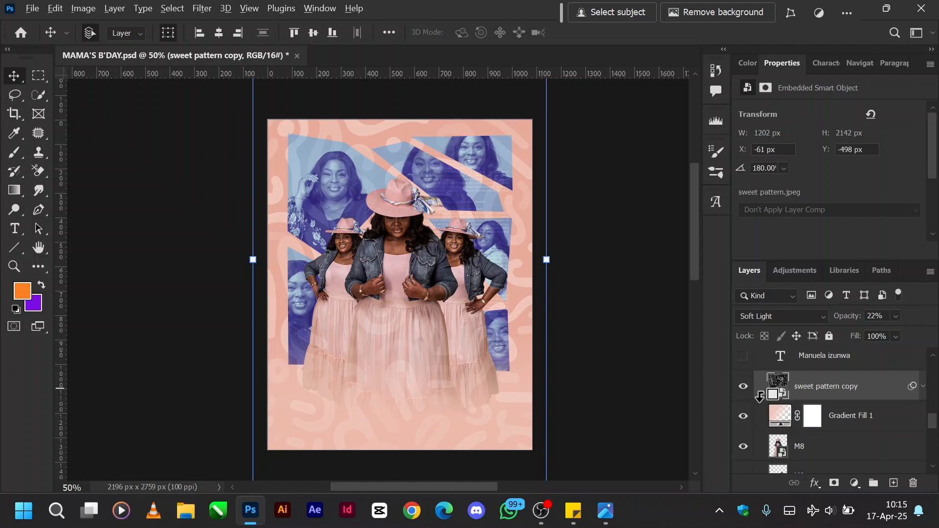
{"action": "left_click", "coordinate": [759, 396], "text": "alt"}
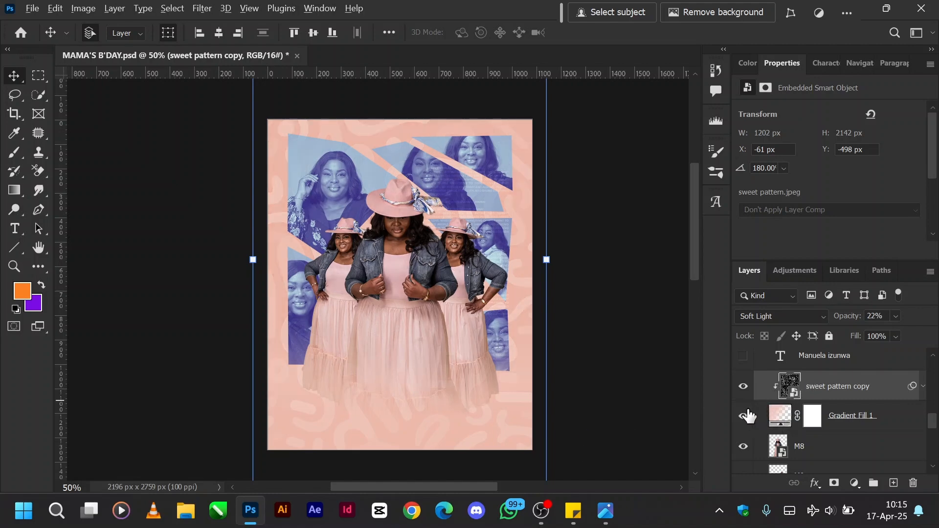
Launch the Keyviz keystroke display app.
{"action": "key", "text": "super"}
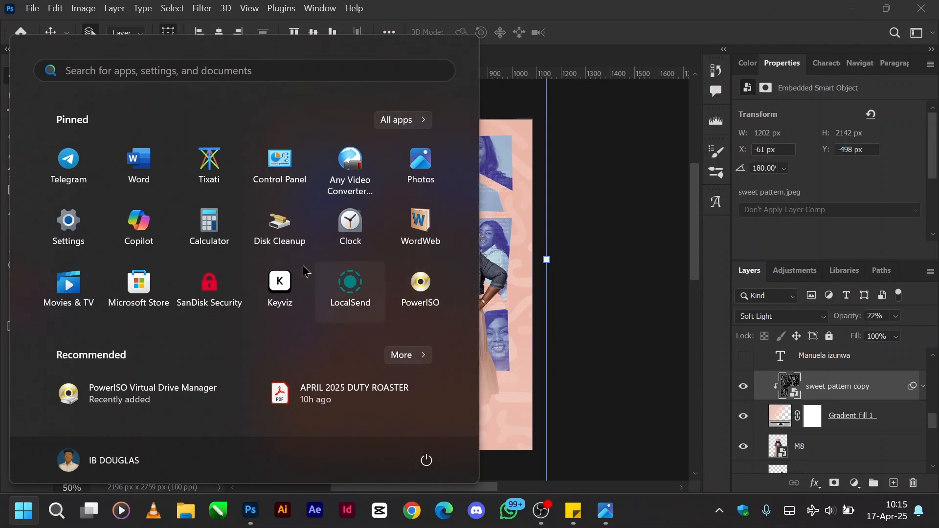
{"action": "left_click", "coordinate": [279, 281]}
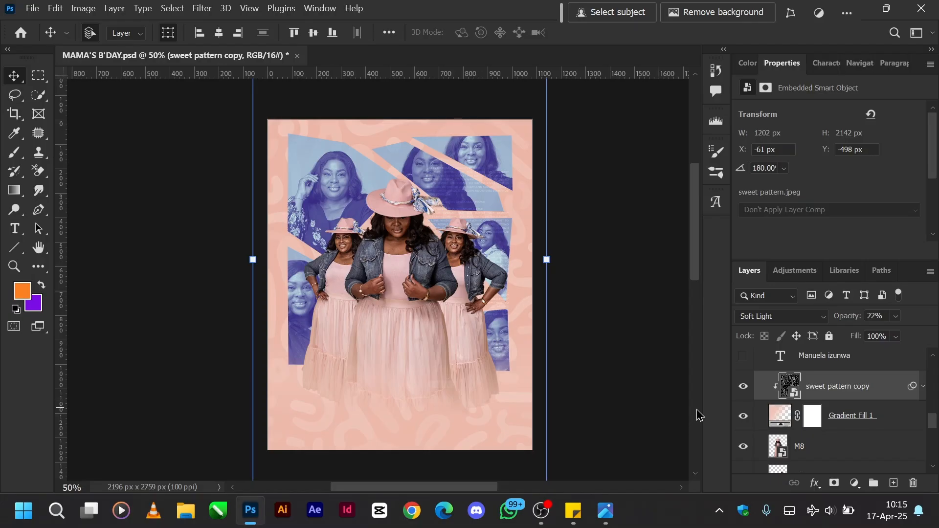
Release the sweet pattern copy layer's clipping mask and clip it back onto Gradient Fill 1.
{"action": "left_click", "coordinate": [764, 394], "text": "alt"}
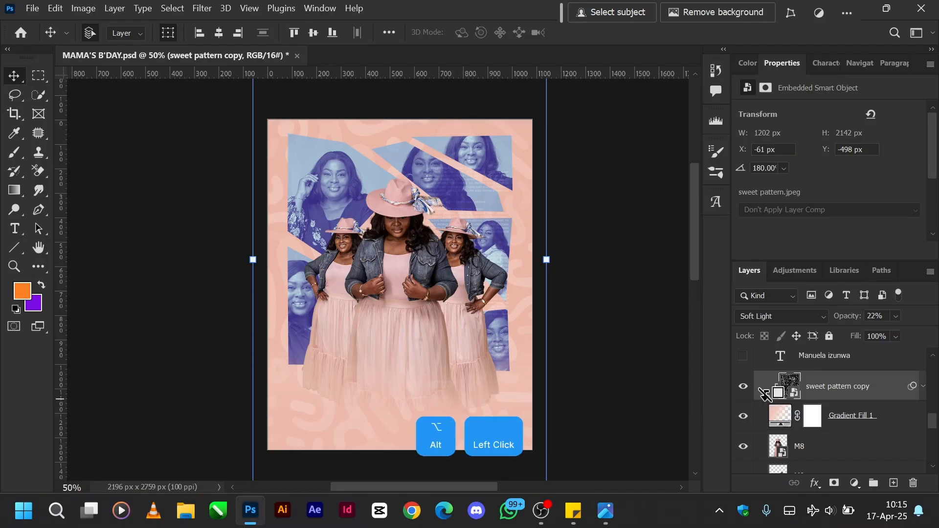
{"action": "left_click", "coordinate": [764, 395], "text": "alt"}
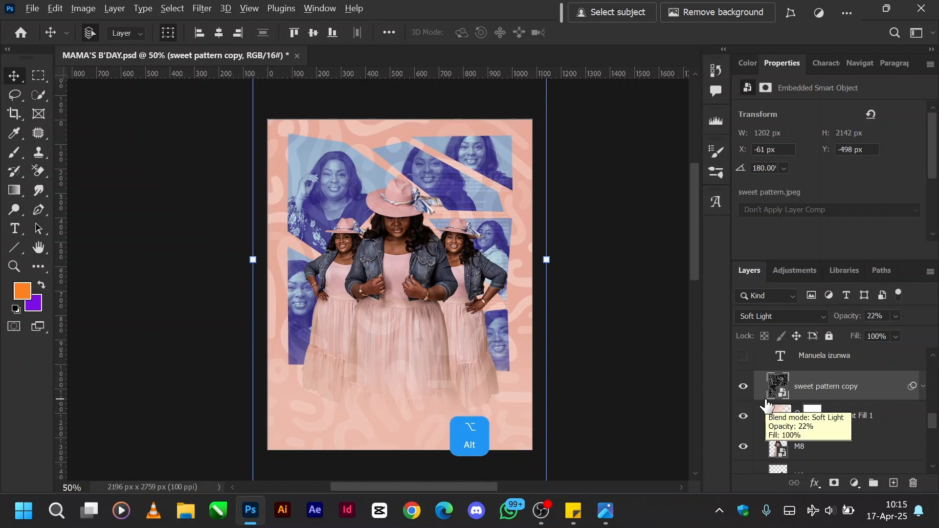
{"action": "left_click", "coordinate": [765, 395], "text": "alt"}
Show the PIC1 group above the Birthday text, expand it and select its M10 seated portrait layer.
{"action": "scroll", "coordinate": [766, 399], "scroll_direction": "up", "scroll_amount": 3}
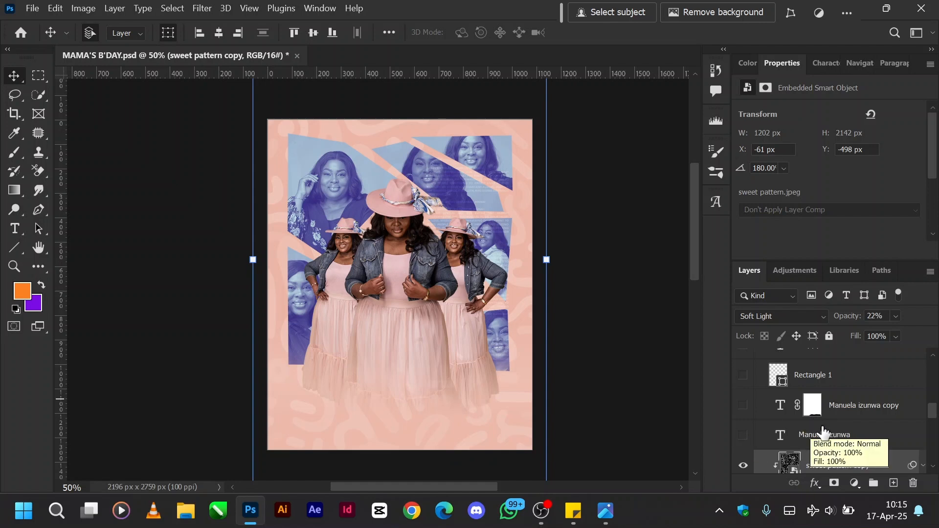
{"action": "scroll", "coordinate": [822, 432], "scroll_direction": "up", "scroll_amount": 1}
{"action": "scroll", "coordinate": [822, 432], "scroll_direction": "up", "scroll_amount": 2}
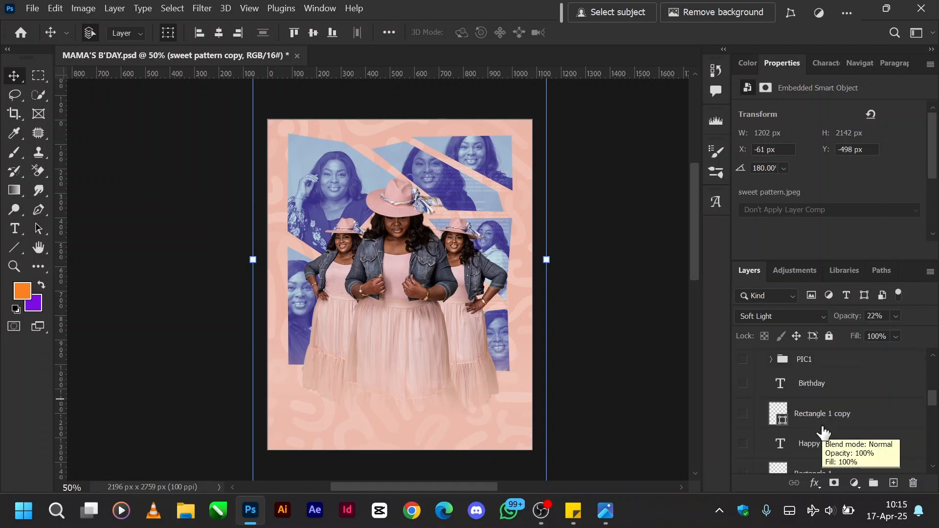
{"action": "left_click", "coordinate": [743, 362]}
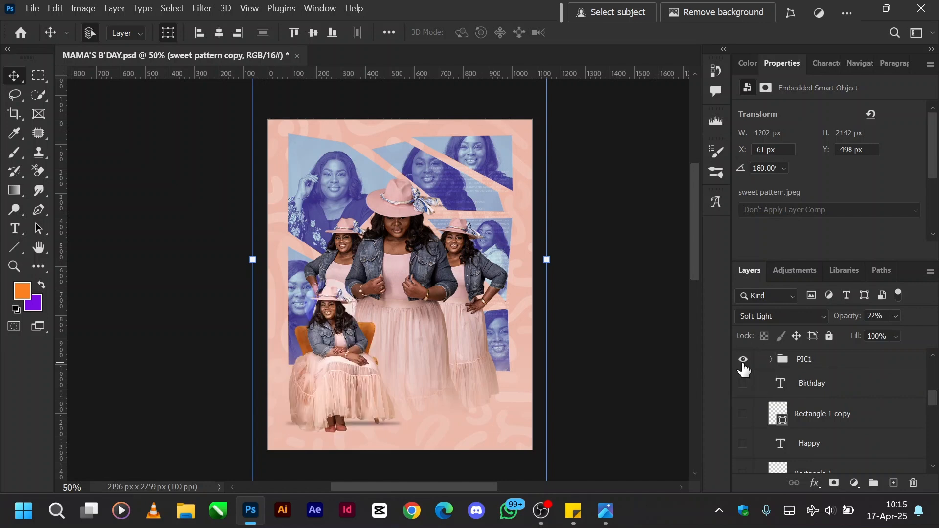
{"action": "left_click", "coordinate": [770, 361]}
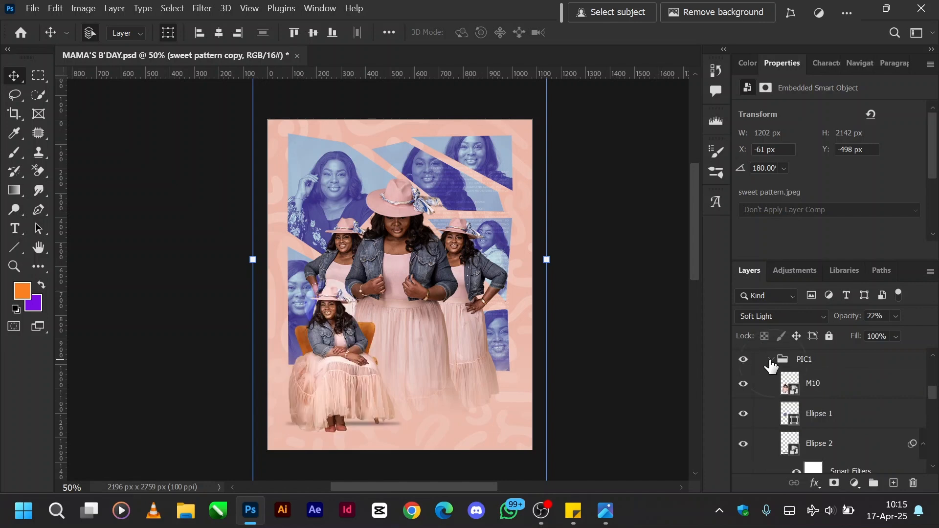
{"action": "left_click", "coordinate": [833, 388]}
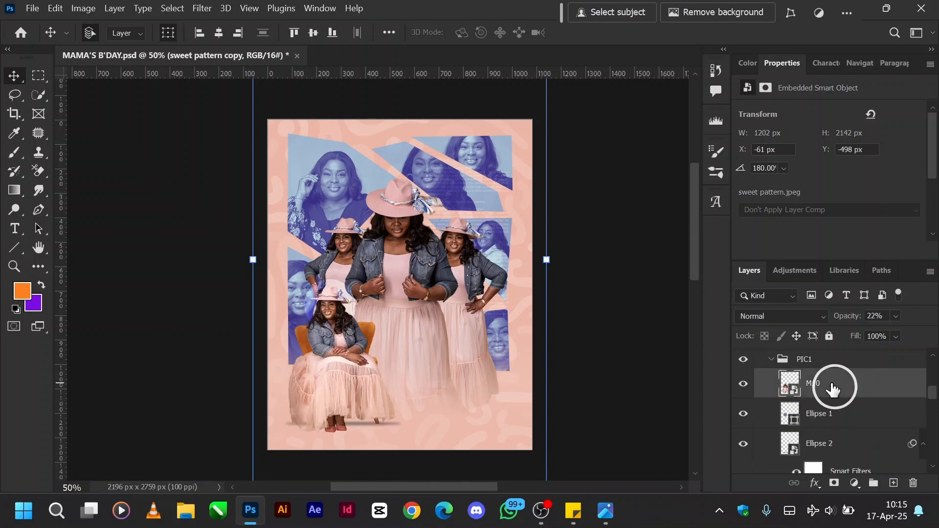
Set the Ellipse 1 layer behind the seated portrait to Normal blend mode at 100% opacity.
{"action": "left_click", "coordinate": [820, 424]}
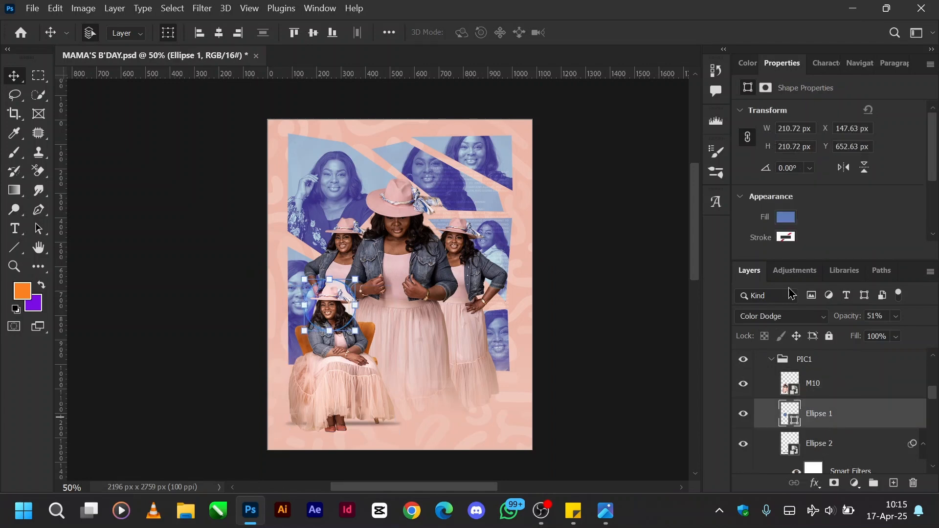
{"action": "left_click", "coordinate": [796, 324]}
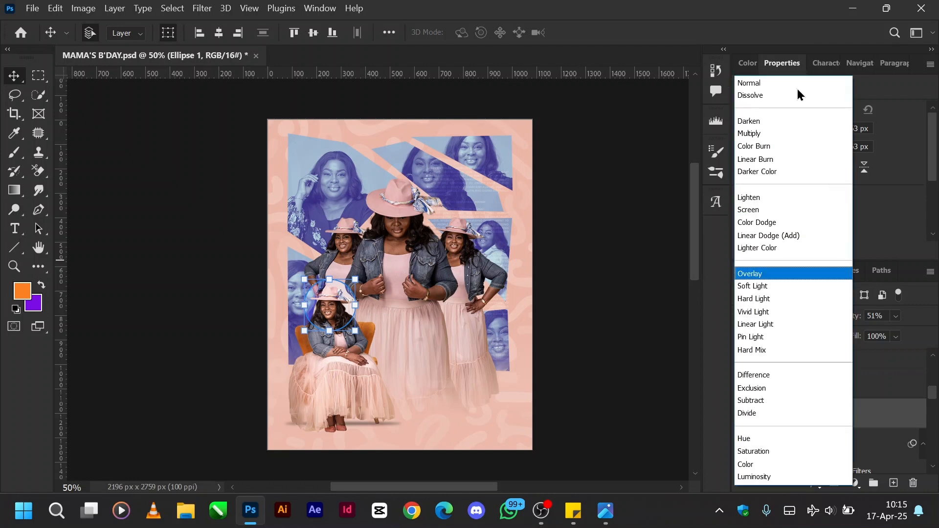
{"action": "left_click", "coordinate": [762, 87]}
{"action": "left_click_drag", "start_coordinate": [853, 317], "coordinate": [934, 327]}
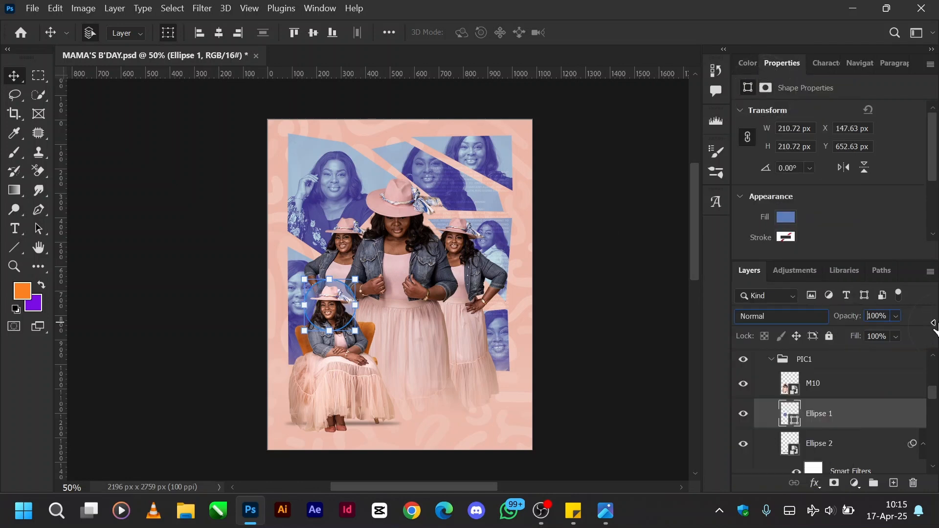
{"action": "left_click", "coordinate": [395, 347], "text": "ctrl"}
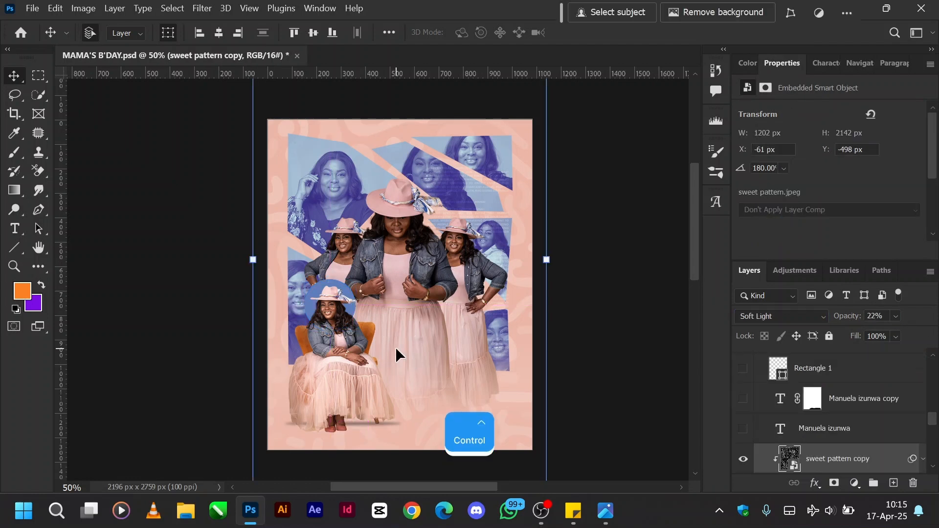
Set the Ellipse 1 layer in PIC1 to Color Dodge at 25% opacity and deselect it.
{"action": "scroll", "coordinate": [809, 417], "scroll_direction": "up", "scroll_amount": 5}
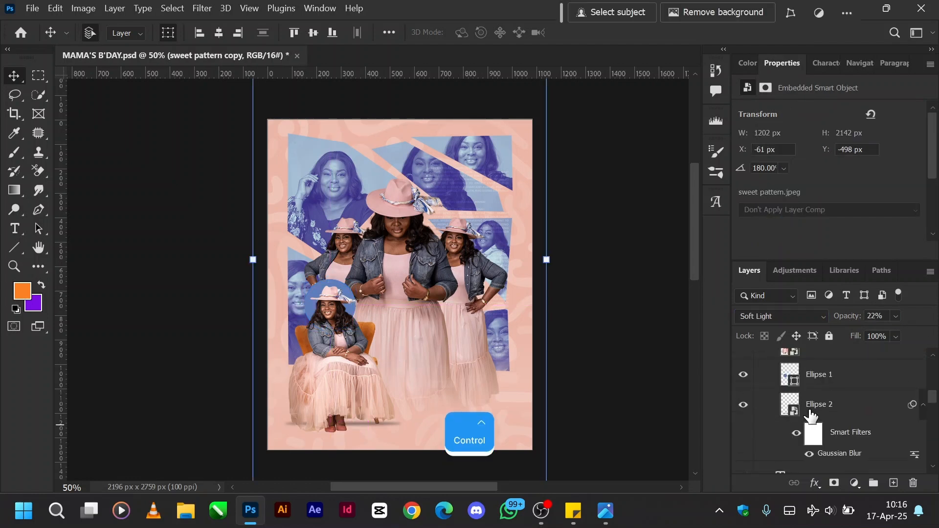
{"action": "left_click", "coordinate": [823, 414]}
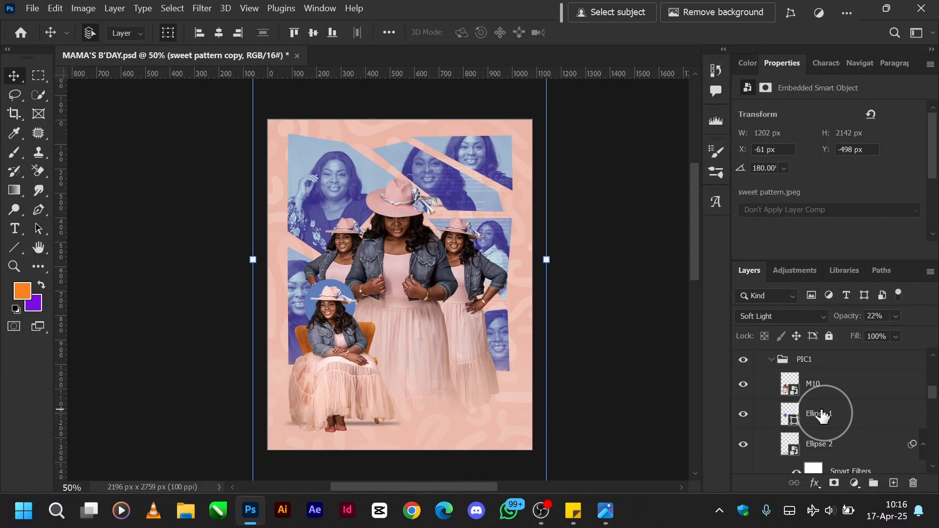
{"action": "left_click", "coordinate": [782, 316]}
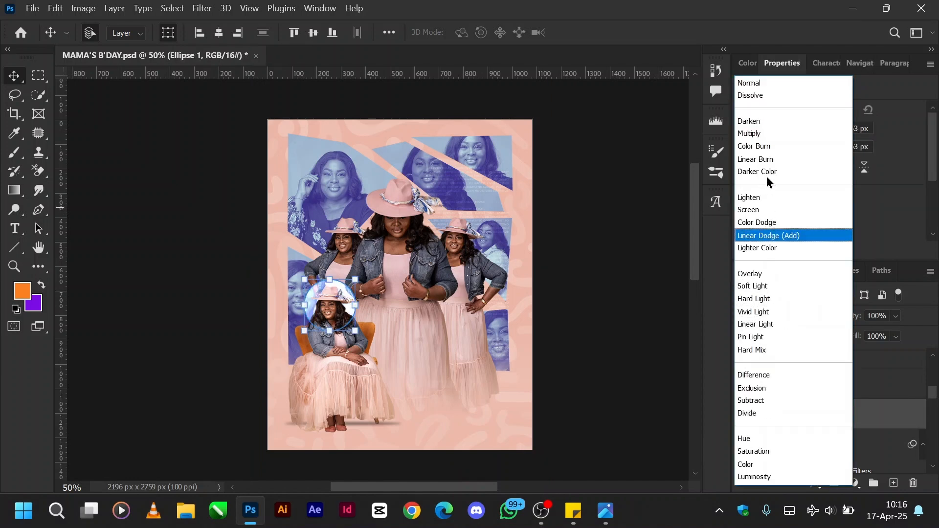
{"action": "left_click", "coordinate": [758, 223]}
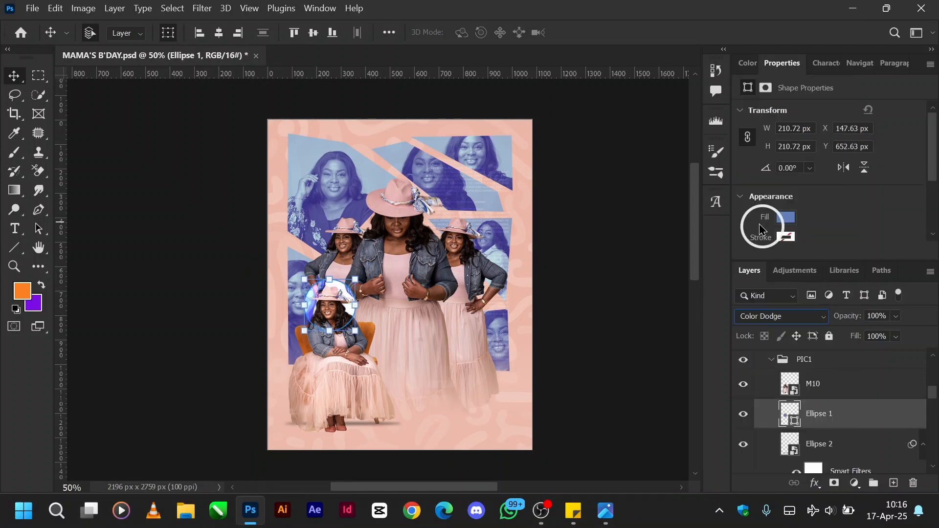
{"action": "left_click", "coordinate": [887, 316]}
{"action": "type", "text": "25"}
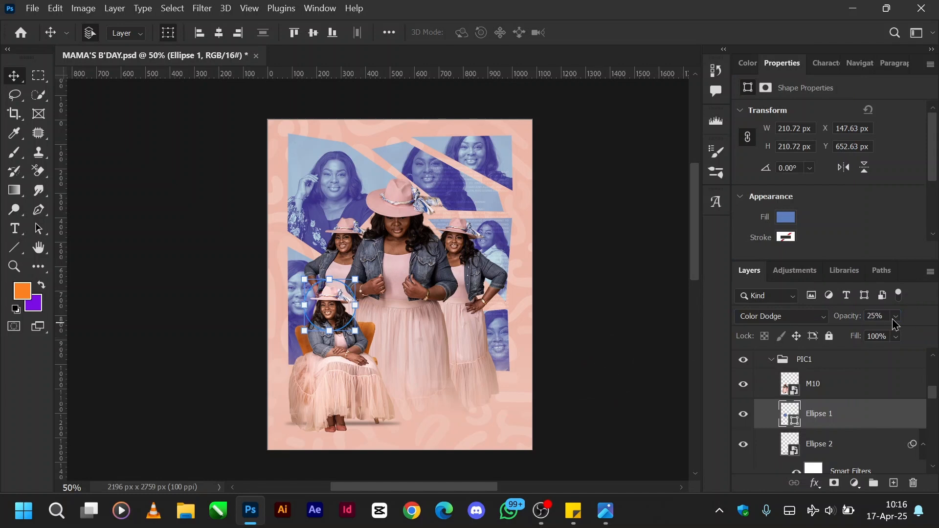
{"action": "left_click", "coordinate": [644, 360]}
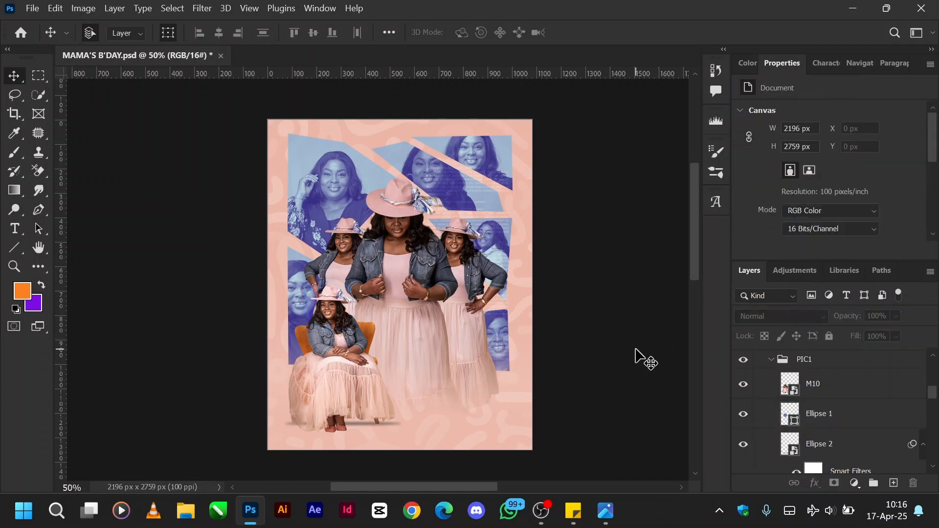
Select the Ellipse 2 shadow under the seated portrait and examine its opacity and Gaussian Blur smart filter.
{"action": "key", "text": "ctrl"}
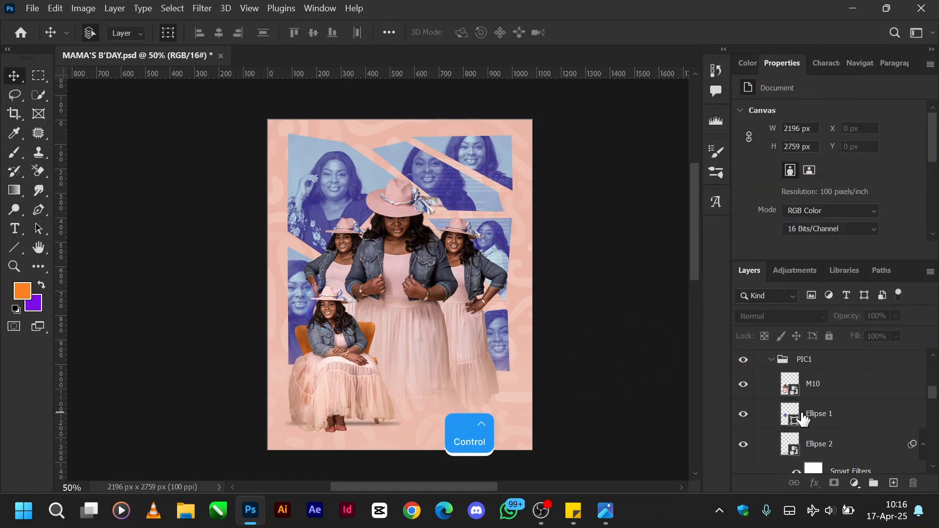
{"action": "left_click", "coordinate": [826, 445]}
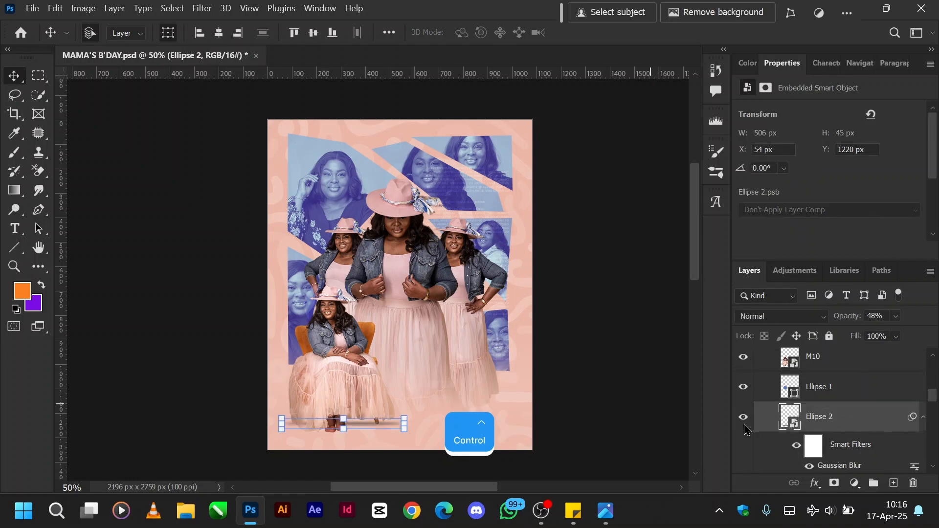
{"action": "scroll", "coordinate": [797, 421], "scroll_direction": "down", "scroll_amount": 1}
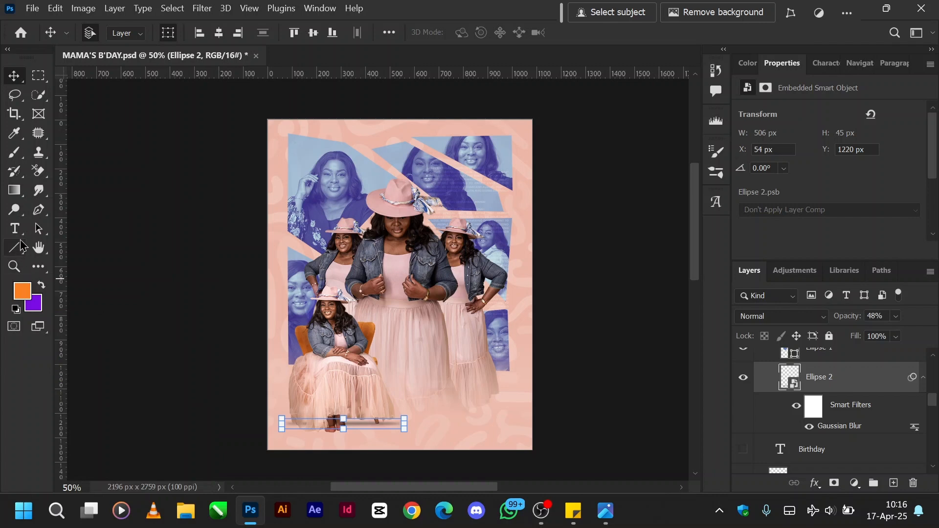
Draw a flat black ellipse about 424 by 28 px across the lower dresses beside the seated portrait.
{"action": "left_click", "coordinate": [20, 198]}
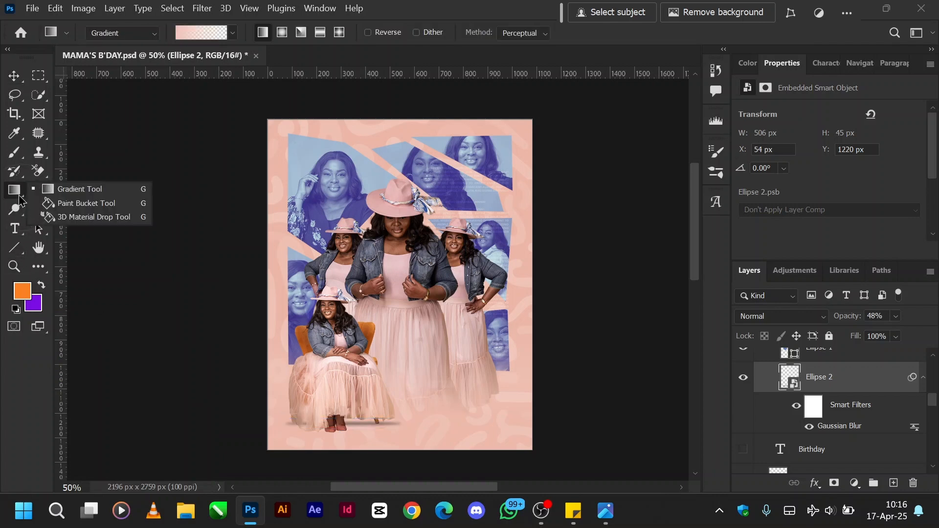
{"action": "left_click", "coordinate": [18, 276]}
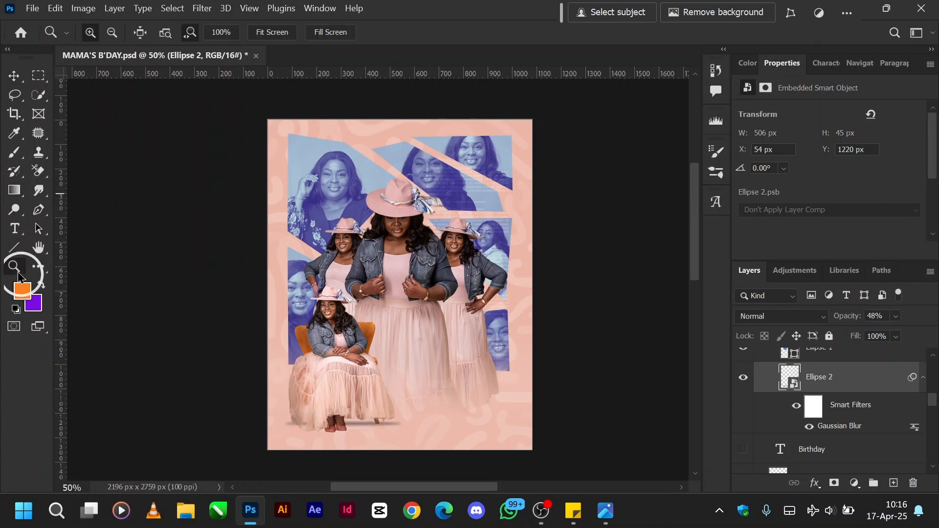
{"action": "left_click", "coordinate": [21, 254]}
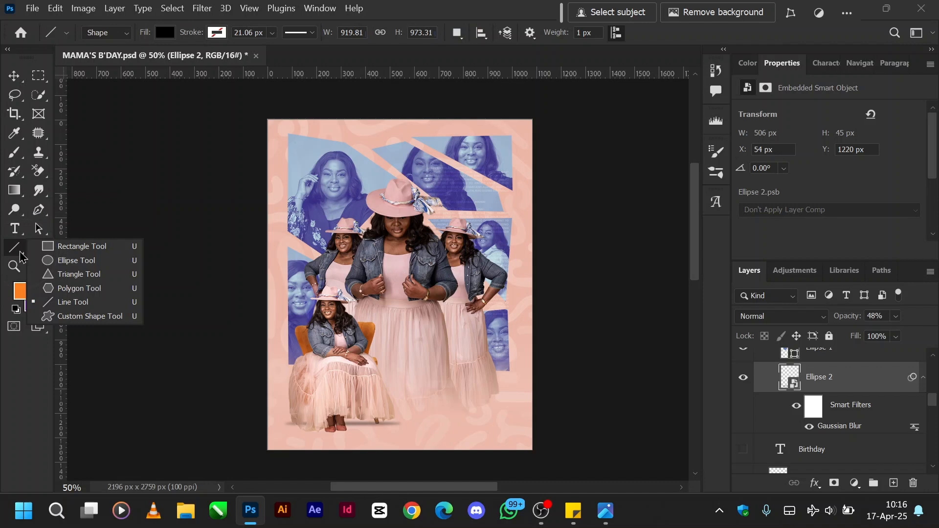
{"action": "left_click", "coordinate": [72, 260]}
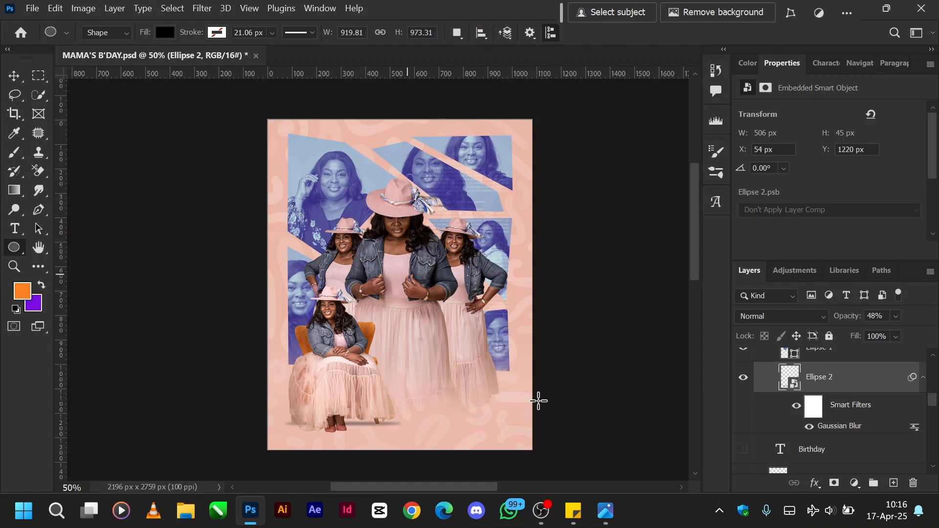
{"action": "left_click_drag", "start_coordinate": [397, 381], "coordinate": [501, 387]}
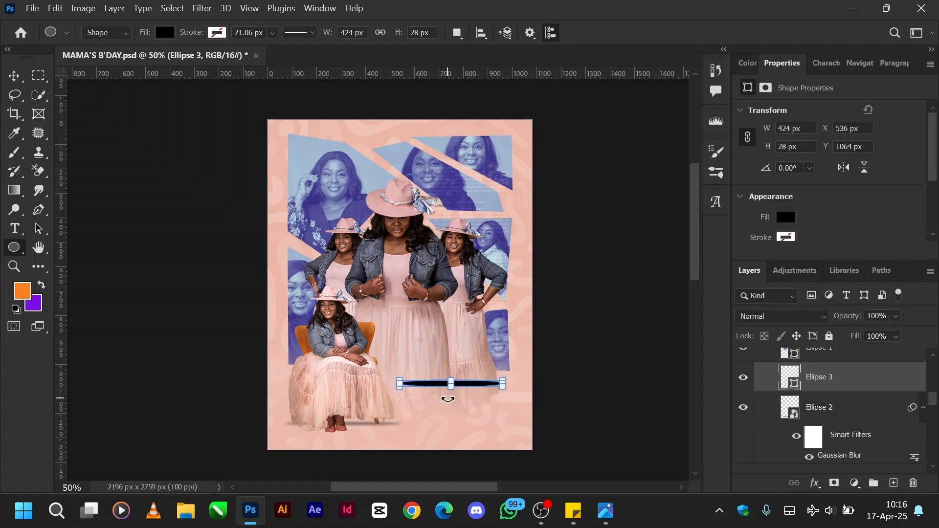
{"action": "key", "text": "v"}
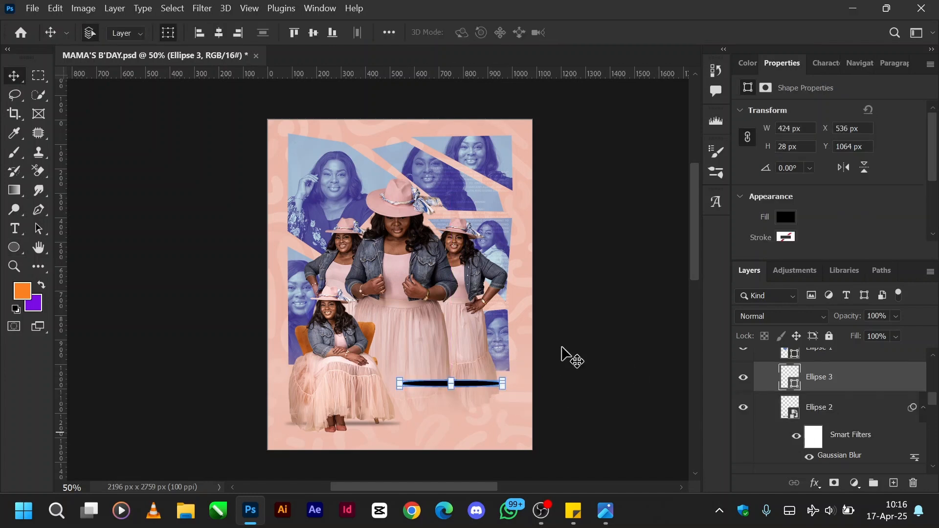
Convert the black ellipse to a smart object with a Gaussian Blur of about 5 px and lower its opacity to 25%.
{"action": "left_click", "coordinate": [202, 8]}
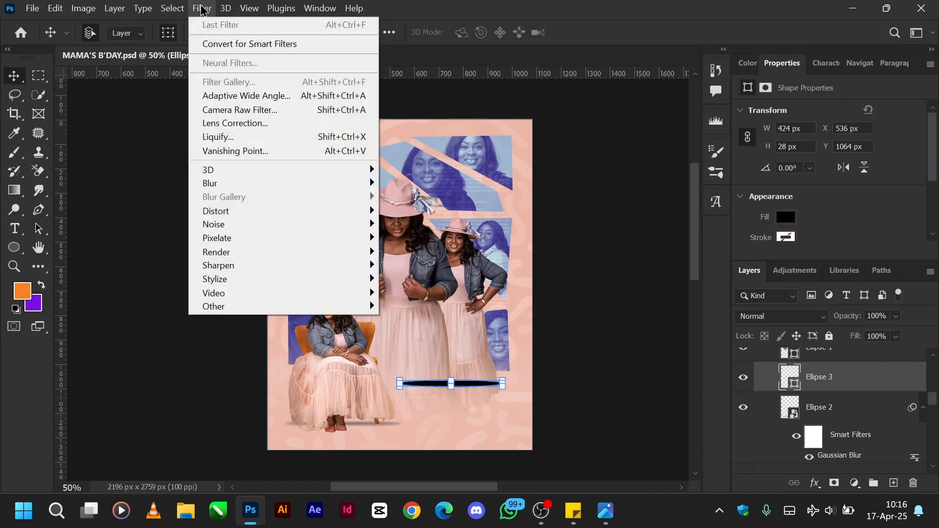
{"action": "mouse_move", "coordinate": [285, 188]}
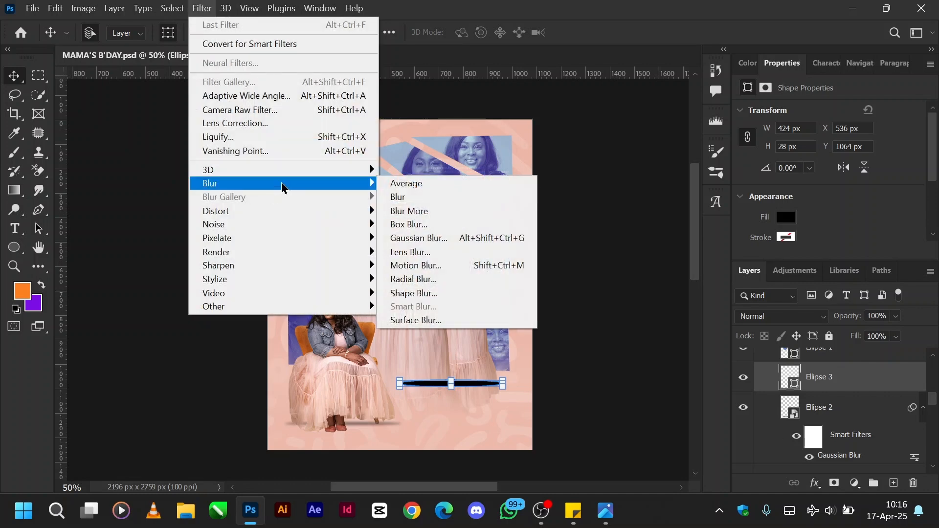
{"action": "left_click", "coordinate": [441, 239]}
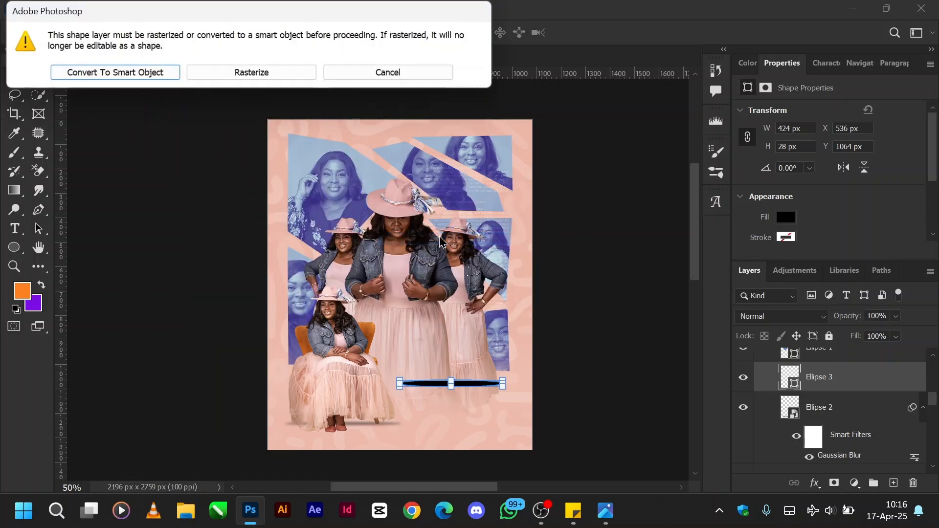
{"action": "left_click", "coordinate": [143, 73]}
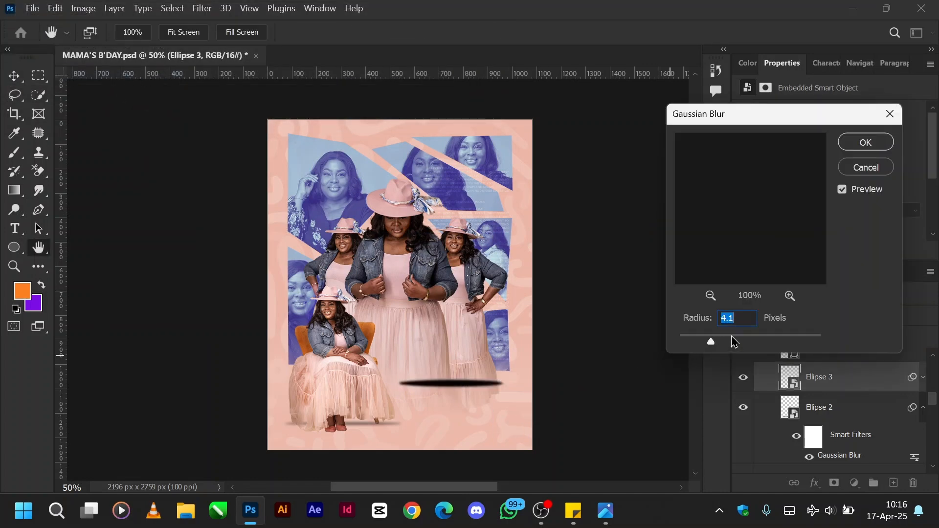
{"action": "left_click_drag", "start_coordinate": [734, 341], "coordinate": [773, 341]}
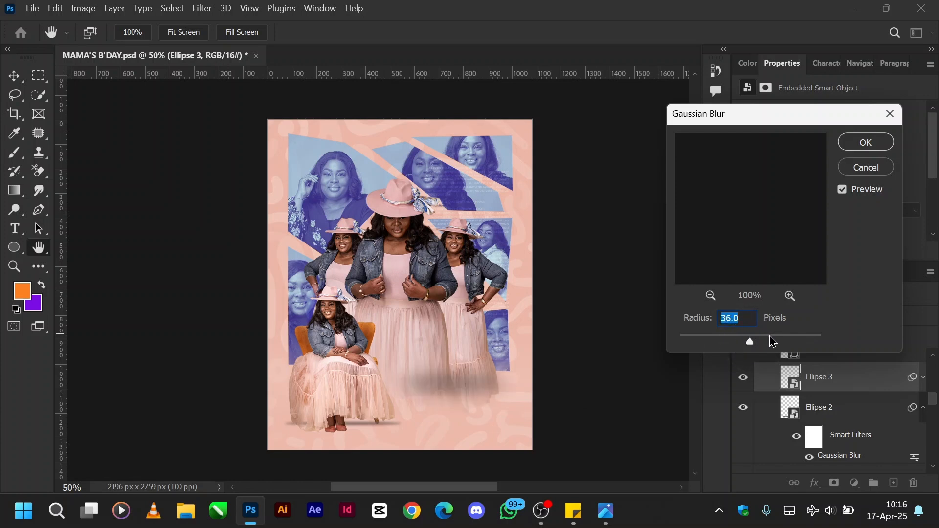
{"action": "left_click", "coordinate": [698, 341]}
{"action": "left_click", "coordinate": [713, 341]}
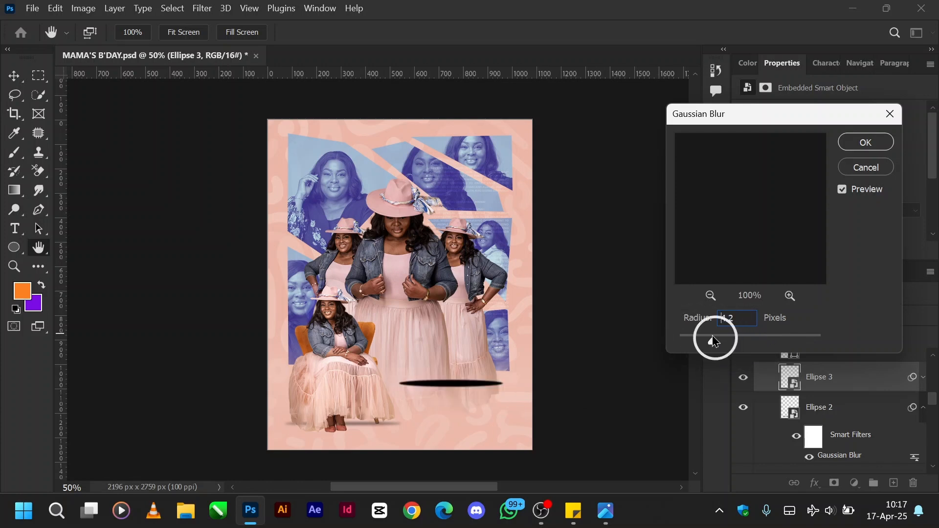
{"action": "left_click", "coordinate": [718, 341]}
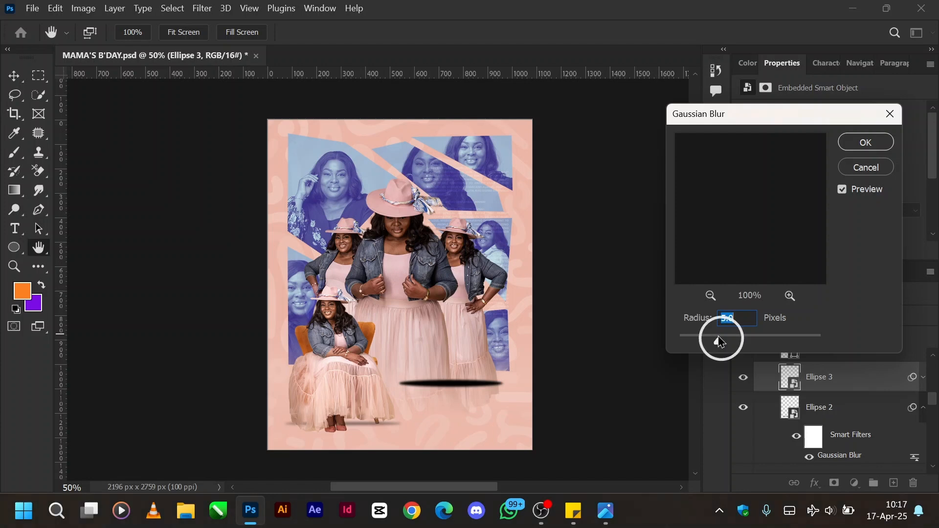
{"action": "left_click", "coordinate": [860, 148]}
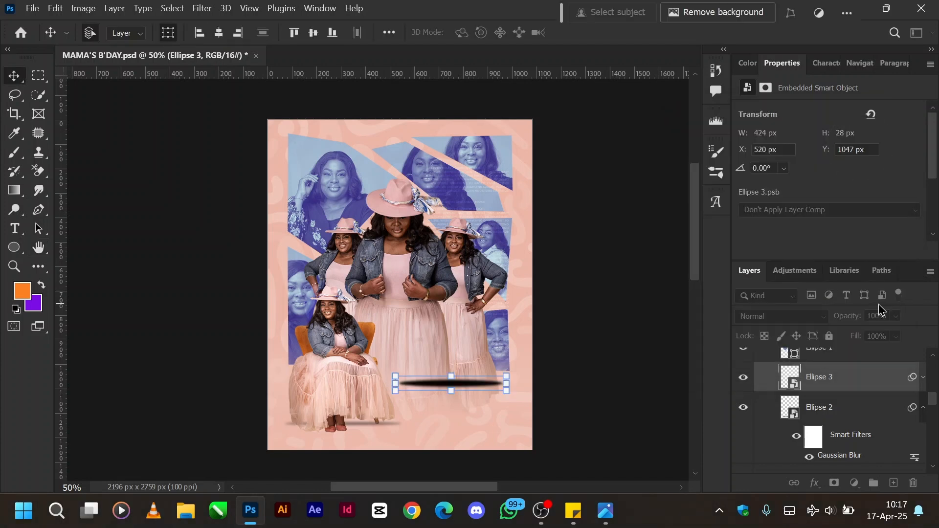
{"action": "left_click_drag", "start_coordinate": [859, 323], "coordinate": [806, 325]}
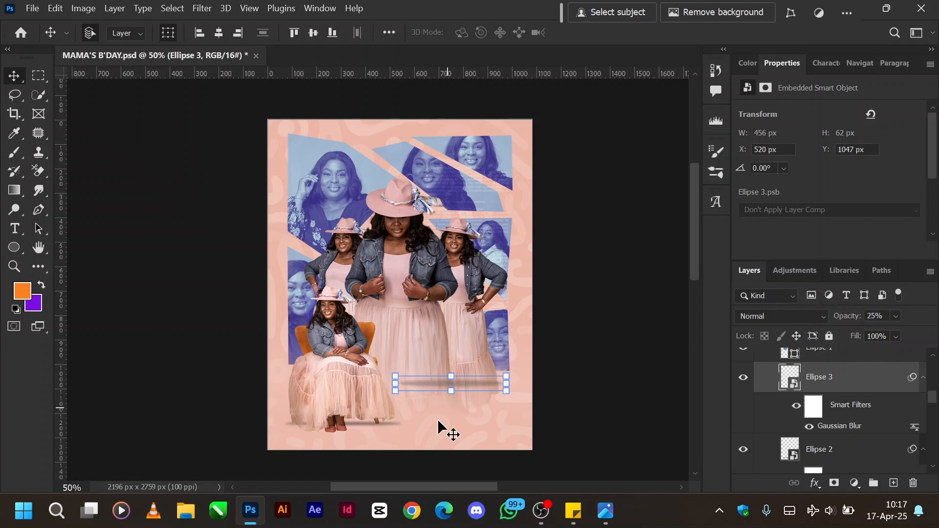
Try to flatten the blurred ellipse across the standing portraits' dresses with a transform and commit it.
{"action": "key", "text": "ctrl+equal"}
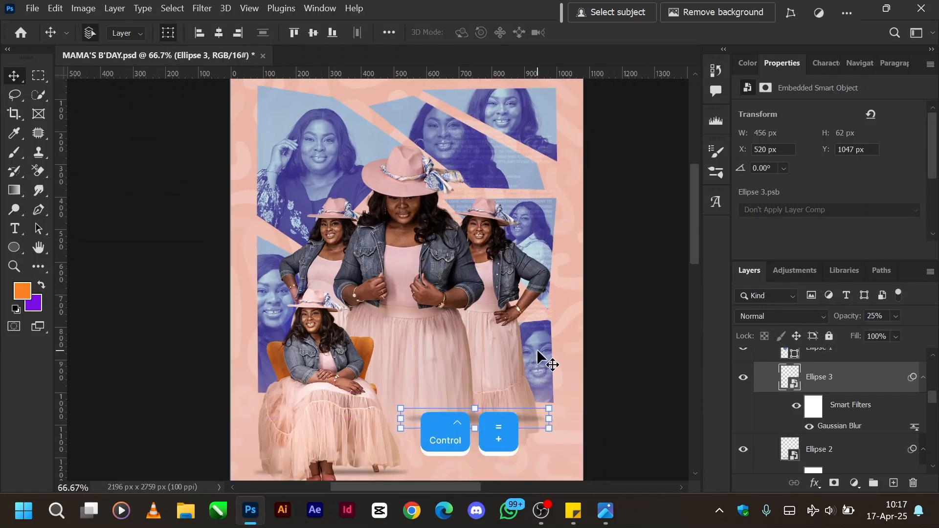
{"action": "scroll", "coordinate": [538, 353], "scroll_direction": "down", "scroll_amount": 2}
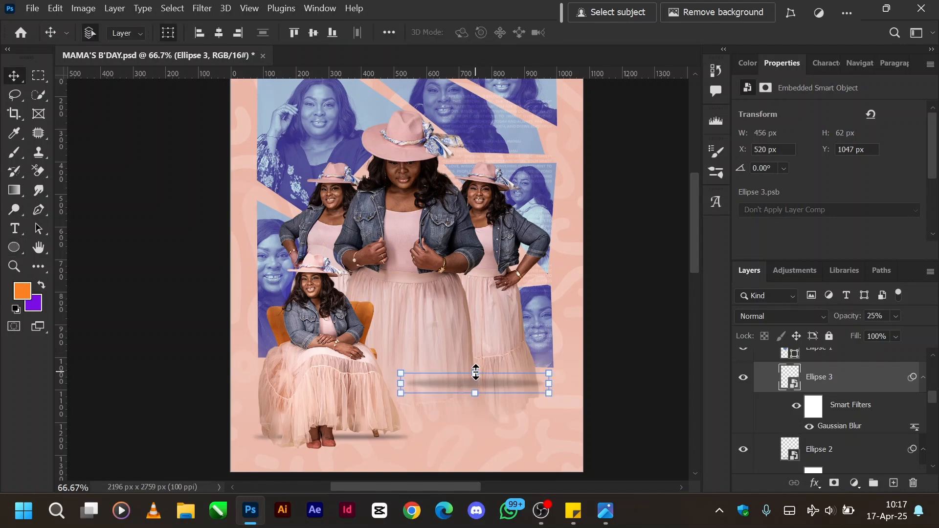
{"action": "left_click", "coordinate": [475, 373]}
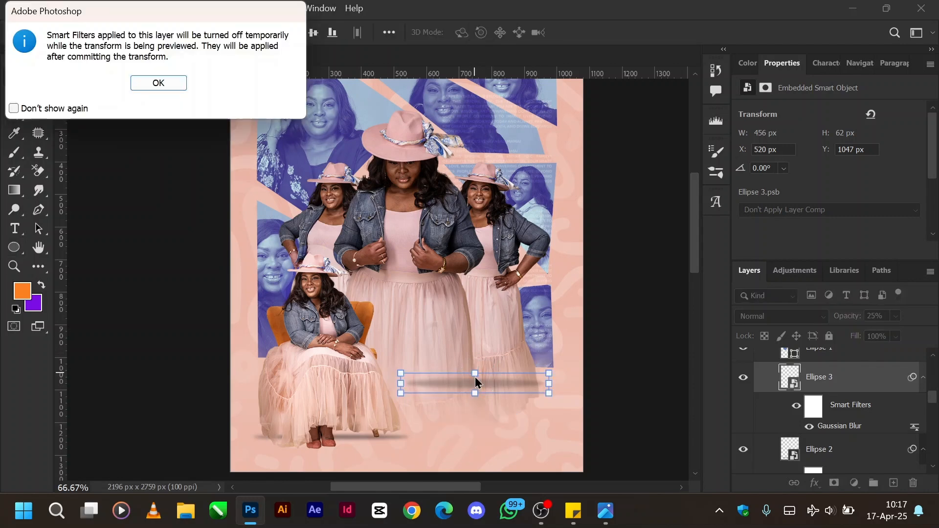
{"action": "key", "text": "Return"}
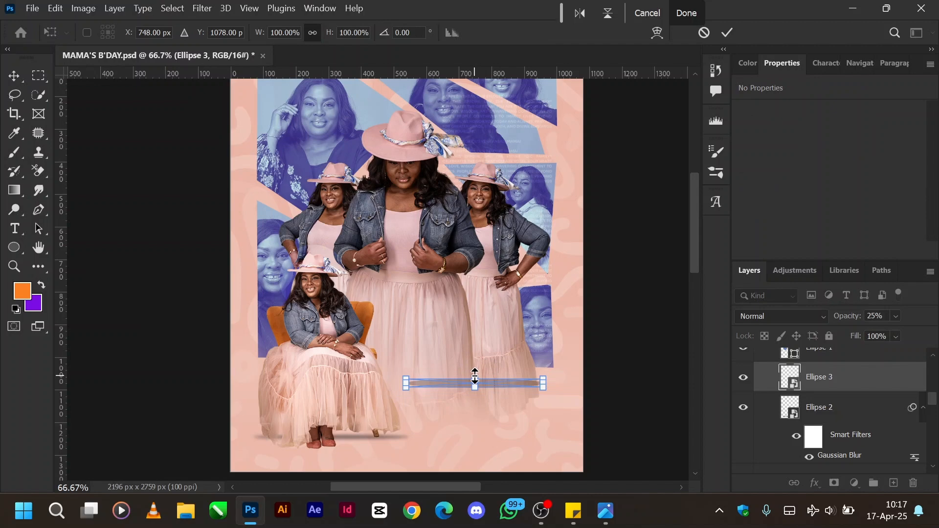
{"action": "left_click_drag", "start_coordinate": [475, 377], "coordinate": [475, 382]}
{"action": "key", "text": "ctrl+equal"}
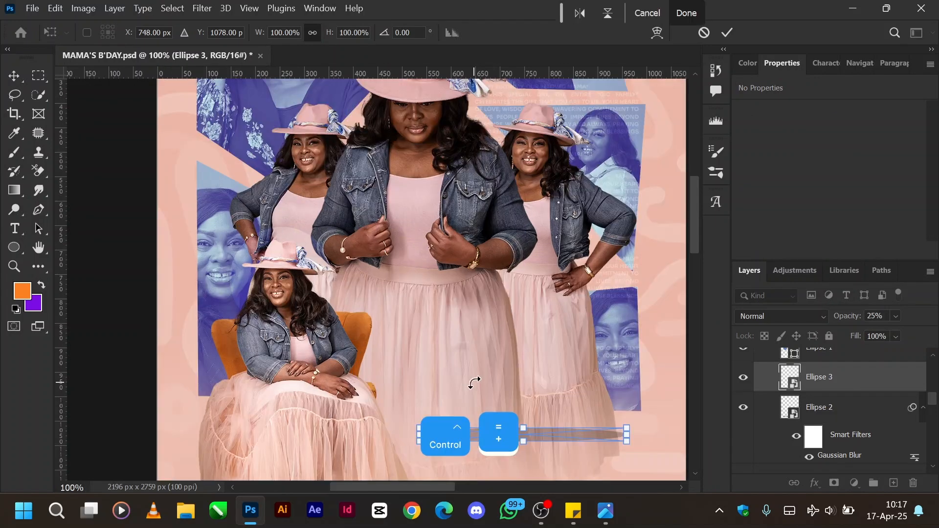
{"action": "scroll", "coordinate": [559, 359], "scroll_direction": "down", "scroll_amount": 3}
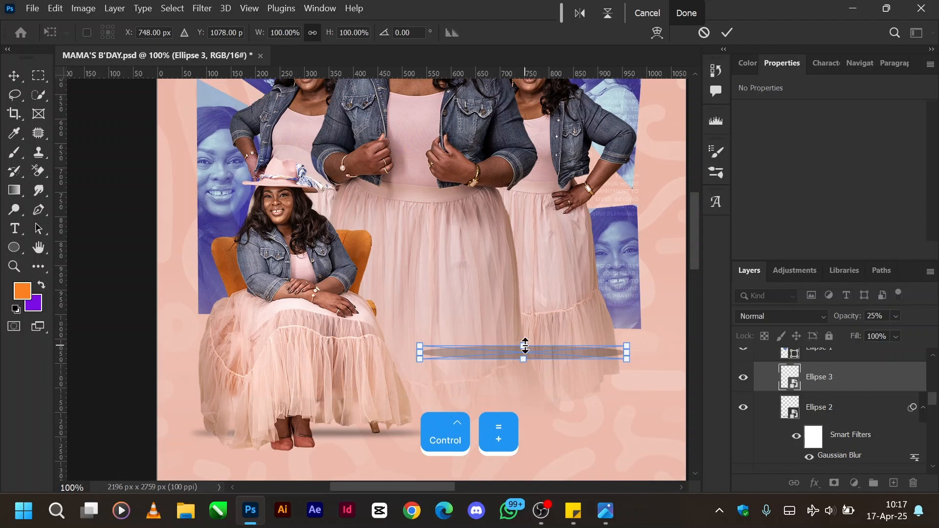
{"action": "mouse_move", "coordinate": [524, 348]}
{"action": "left_mouse_down"}
{"action": "mouse_move", "coordinate": [527, 356]}
{"action": "mouse_move", "coordinate": [525, 348]}
{"action": "left_mouse_up"}
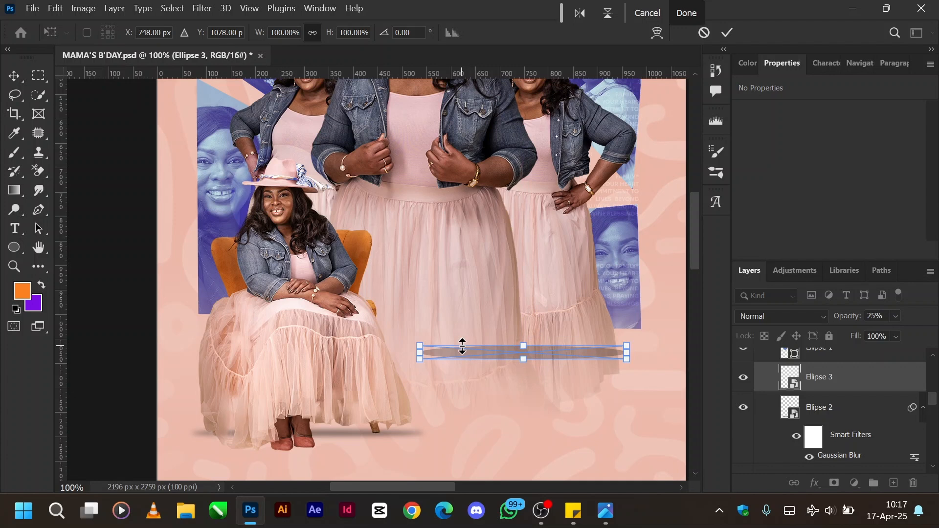
{"action": "key", "text": "Return"}
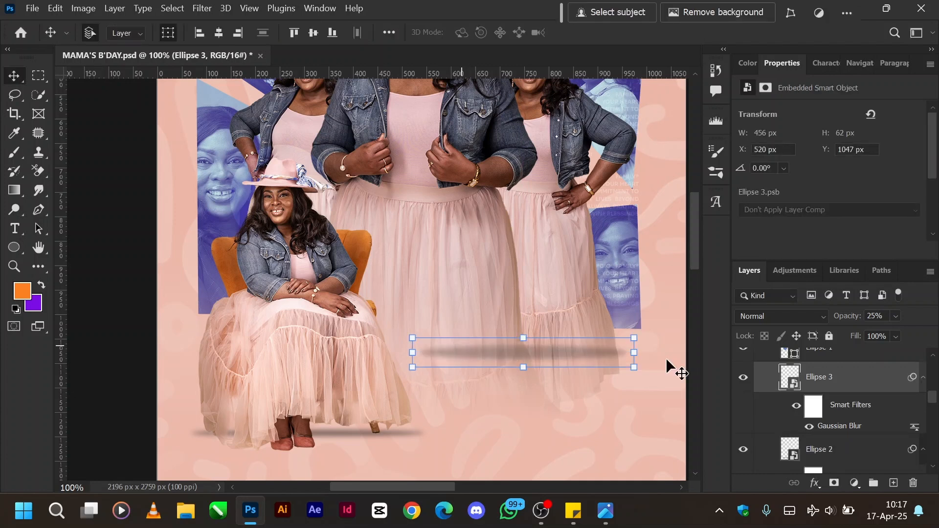
Delete the Ellipse 3 demonstration shadow layer from the PIC1 group.
{"action": "left_click", "coordinate": [859, 318]}
{"action": "key", "text": "ctrl"}
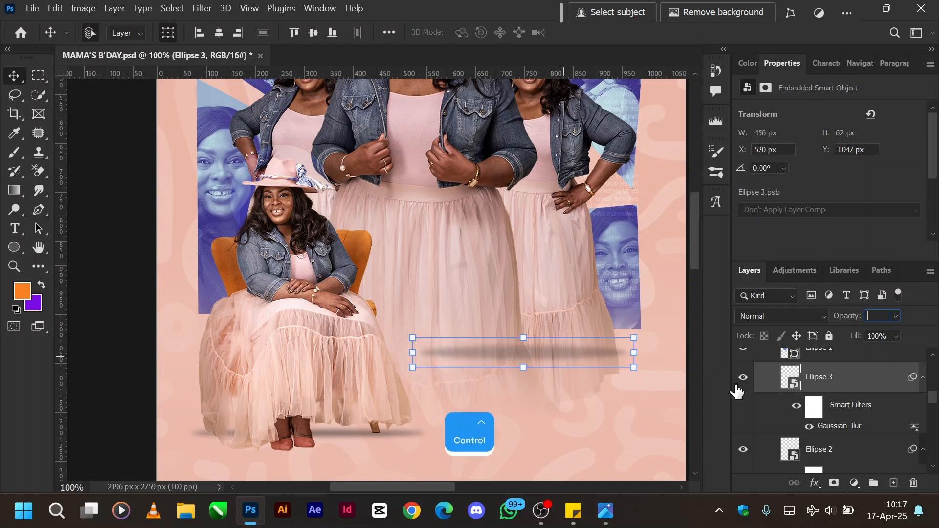
{"action": "left_click", "coordinate": [818, 377]}
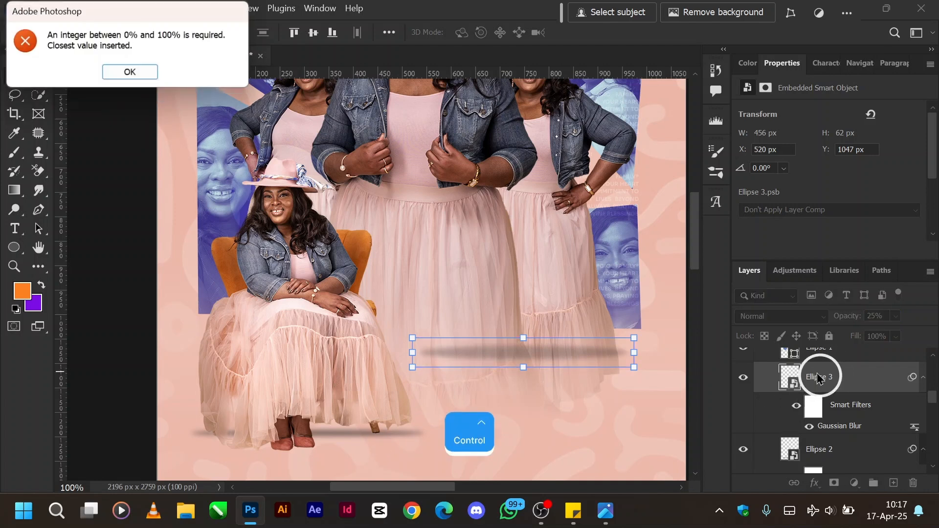
{"action": "left_click", "coordinate": [131, 72]}
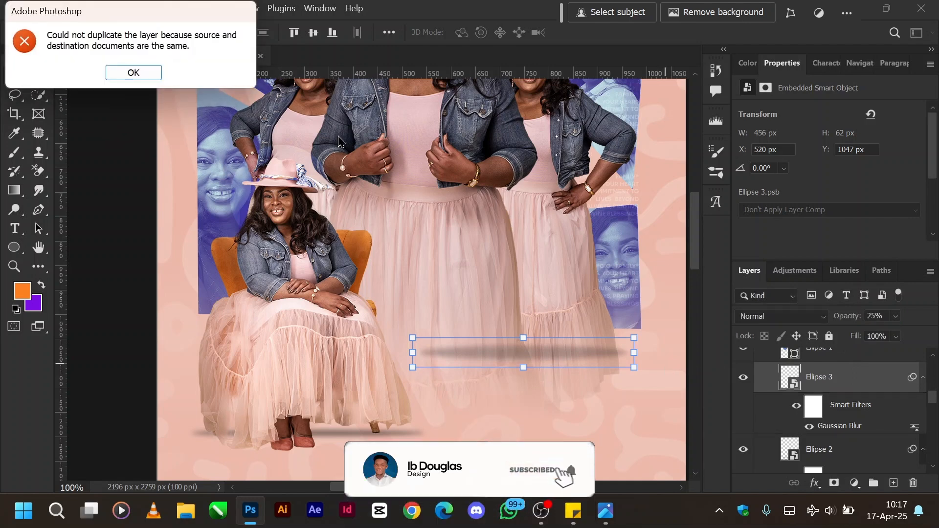
{"action": "left_click", "coordinate": [133, 73]}
{"action": "key", "text": "Delete"}
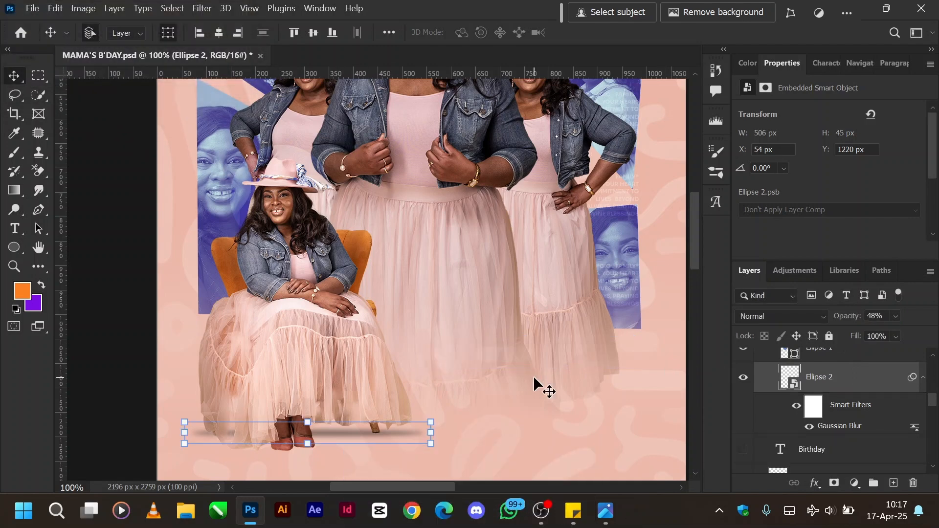
Make the white text layer with the celebrant's name visible beside the seated portrait and select it.
{"action": "key", "text": "ctrl+minus"}
{"action": "key", "text": "ctrl+minus"}
{"action": "key", "text": "ctrl+minus"}
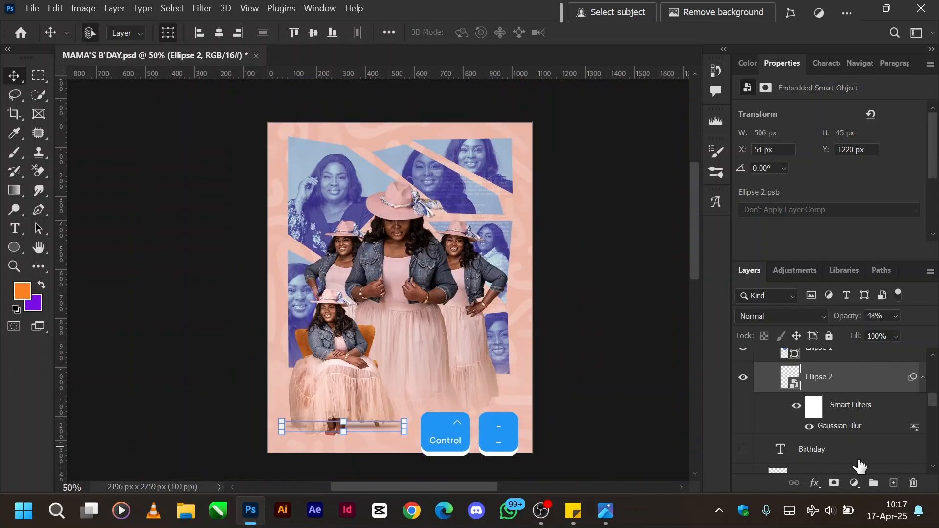
{"action": "scroll", "coordinate": [828, 418], "scroll_direction": "up", "scroll_amount": 2}
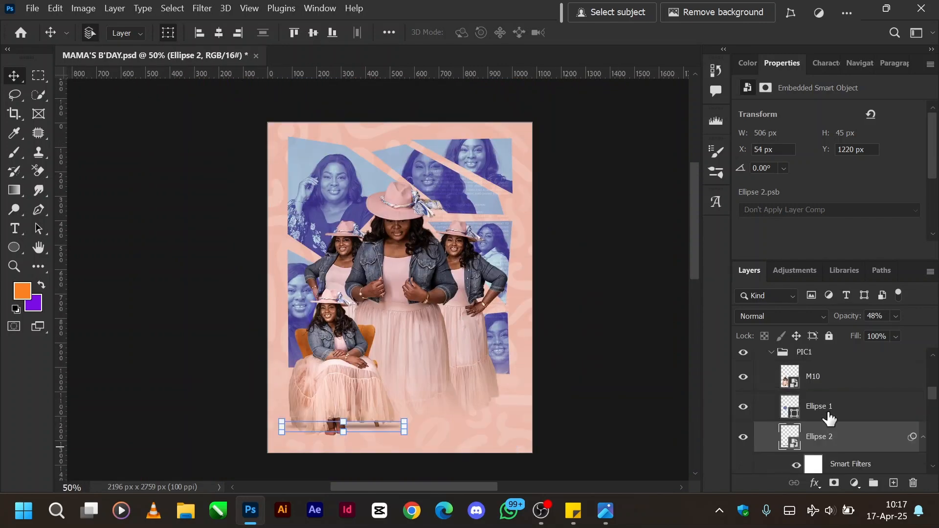
{"action": "scroll", "coordinate": [829, 418], "scroll_direction": "up", "scroll_amount": 1}
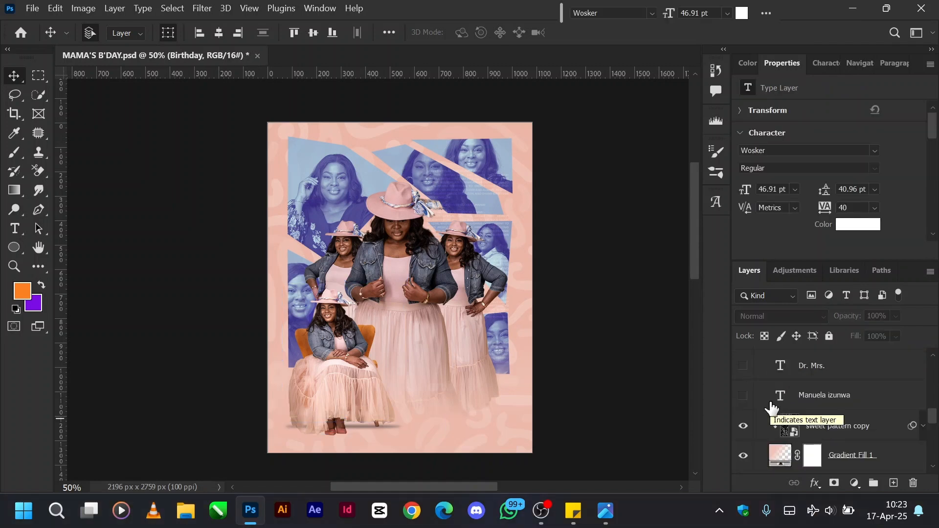
{"action": "left_click", "coordinate": [743, 396]}
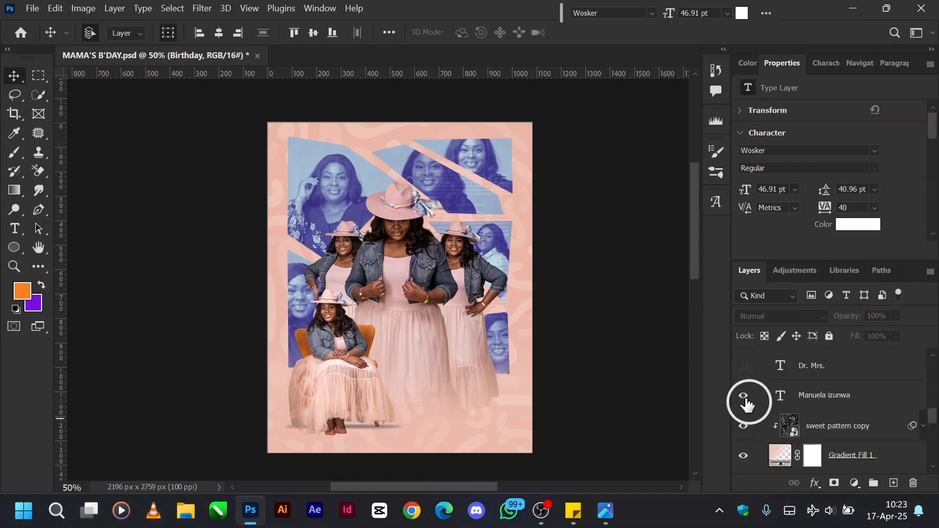
{"action": "left_click", "coordinate": [803, 398]}
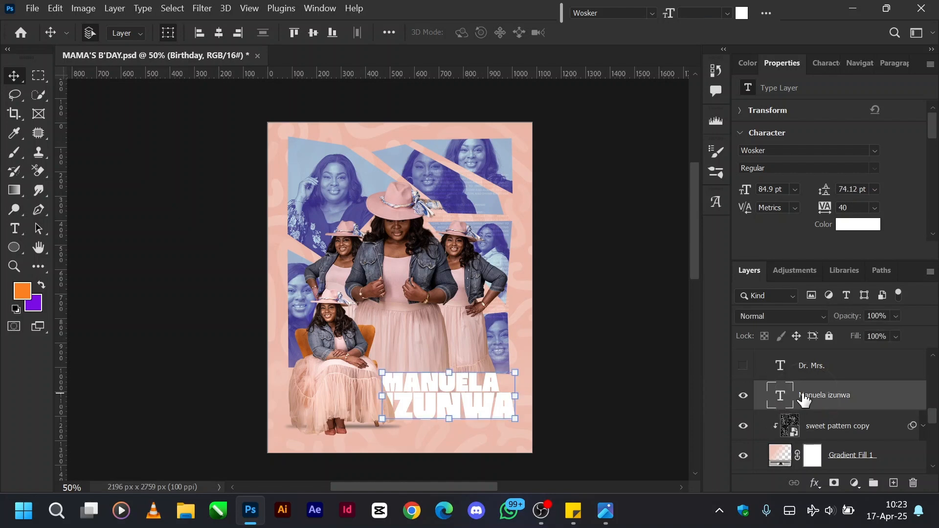
Examine the stacking order of the name text layer against the PIC1 portrait group, selecting the group to identify its contents.
{"action": "scroll", "coordinate": [795, 395], "scroll_direction": "up", "scroll_amount": 2}
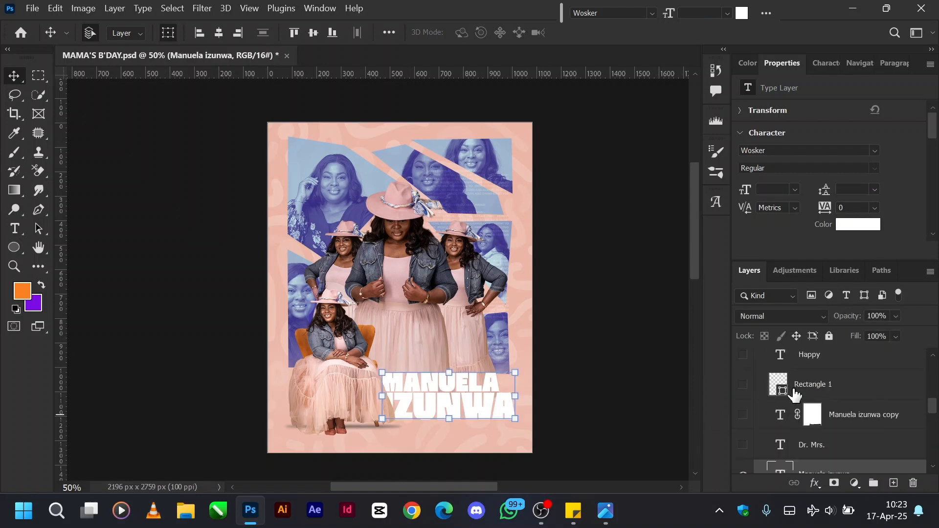
{"action": "scroll", "coordinate": [794, 395], "scroll_direction": "down", "scroll_amount": 1}
{"action": "scroll", "coordinate": [801, 391], "scroll_direction": "up", "scroll_amount": 4}
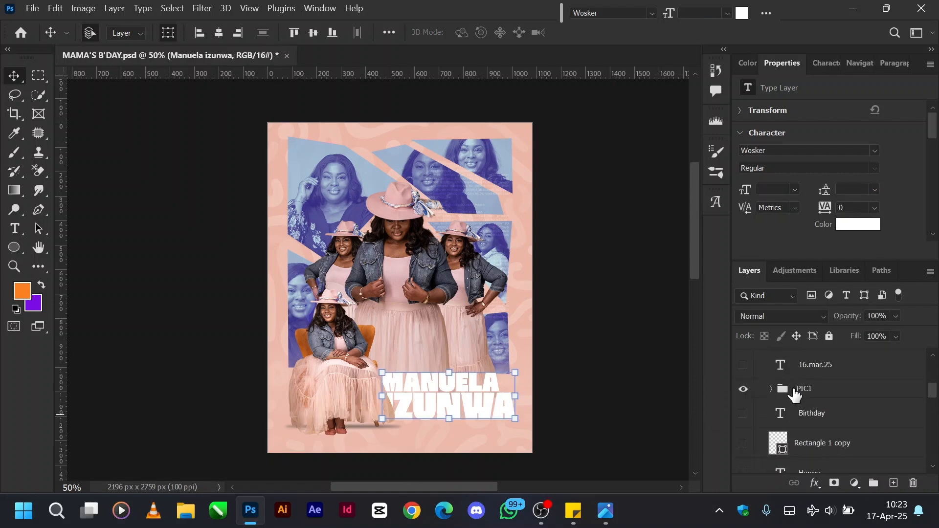
{"action": "scroll", "coordinate": [814, 454], "scroll_direction": "down", "scroll_amount": 3}
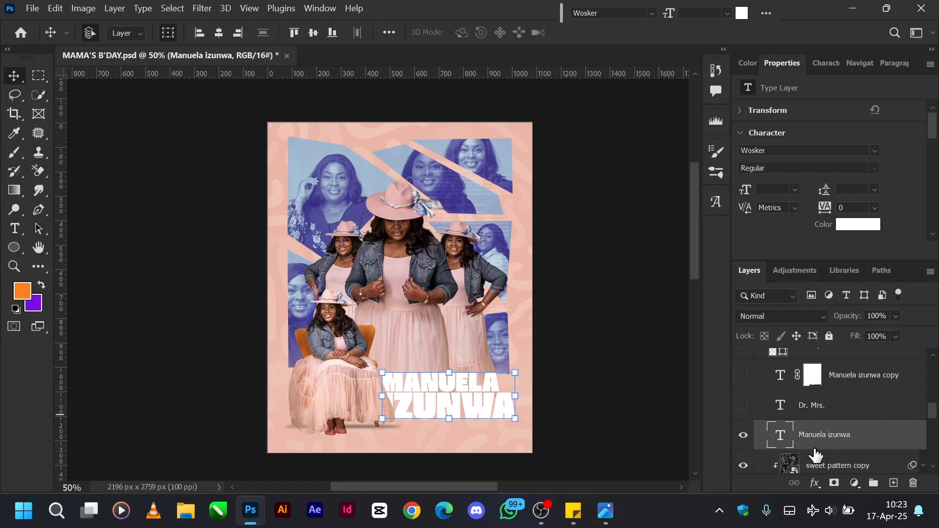
{"action": "scroll", "coordinate": [814, 454], "scroll_direction": "up", "scroll_amount": 2}
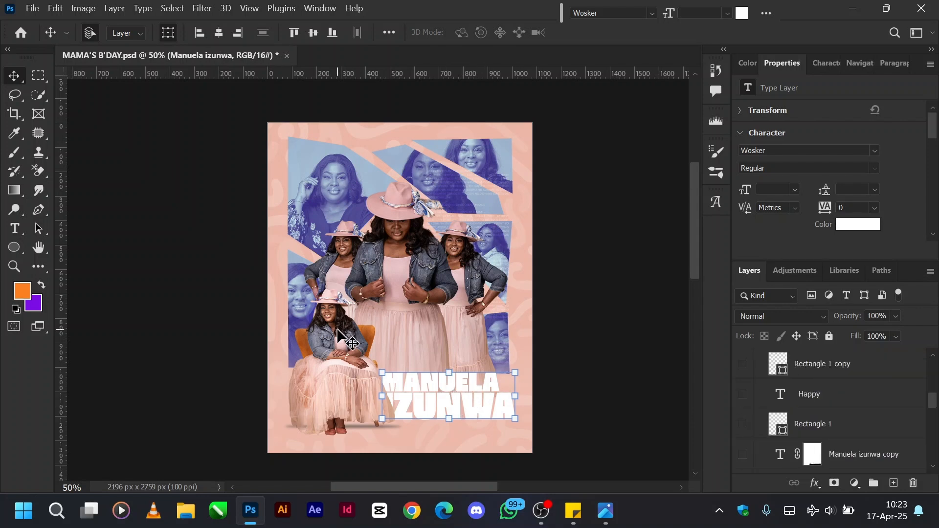
{"action": "scroll", "coordinate": [816, 429], "scroll_direction": "down", "scroll_amount": 3}
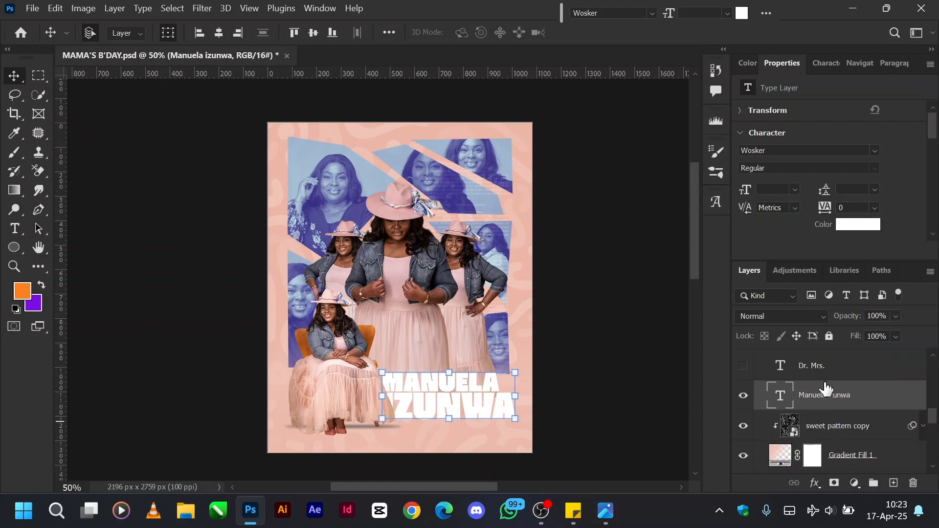
{"action": "scroll", "coordinate": [826, 387], "scroll_direction": "up", "scroll_amount": 3}
{"action": "scroll", "coordinate": [826, 388], "scroll_direction": "up", "scroll_amount": 2}
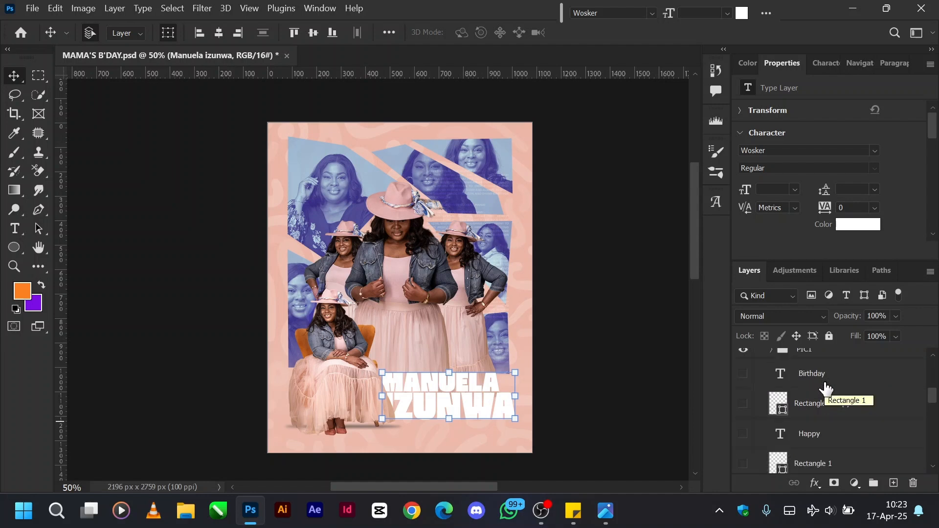
{"action": "scroll", "coordinate": [826, 387], "scroll_direction": "up", "scroll_amount": 1}
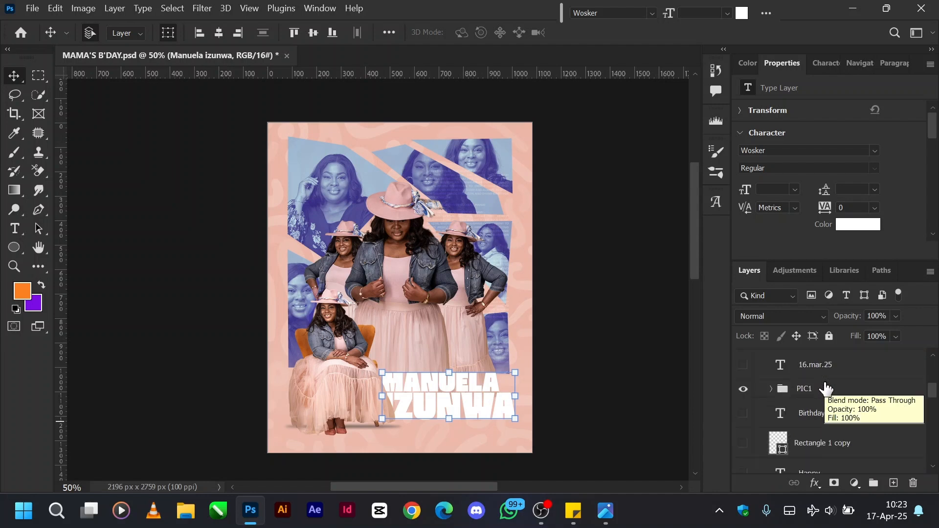
{"action": "left_click", "coordinate": [802, 390]}
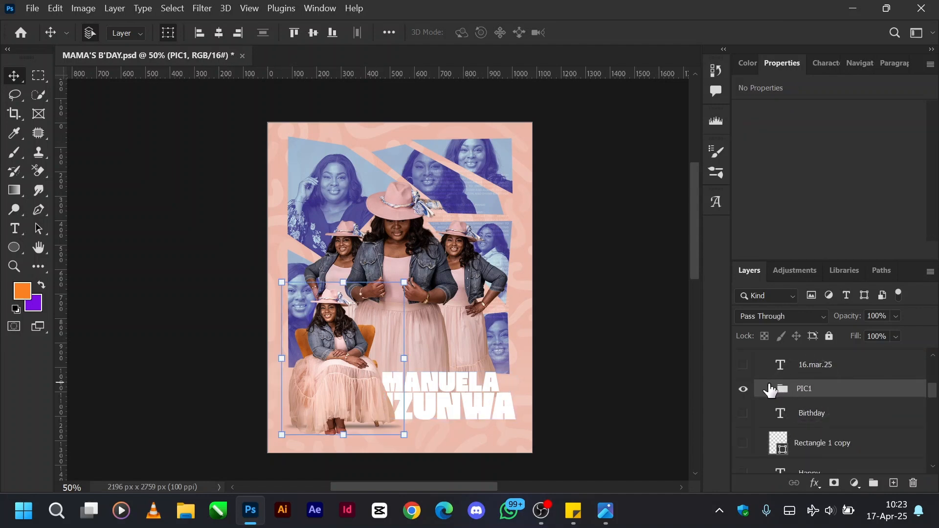
{"action": "scroll", "coordinate": [815, 424], "scroll_direction": "down", "scroll_amount": 3}
{"action": "scroll", "coordinate": [815, 423], "scroll_direction": "down", "scroll_amount": 3}
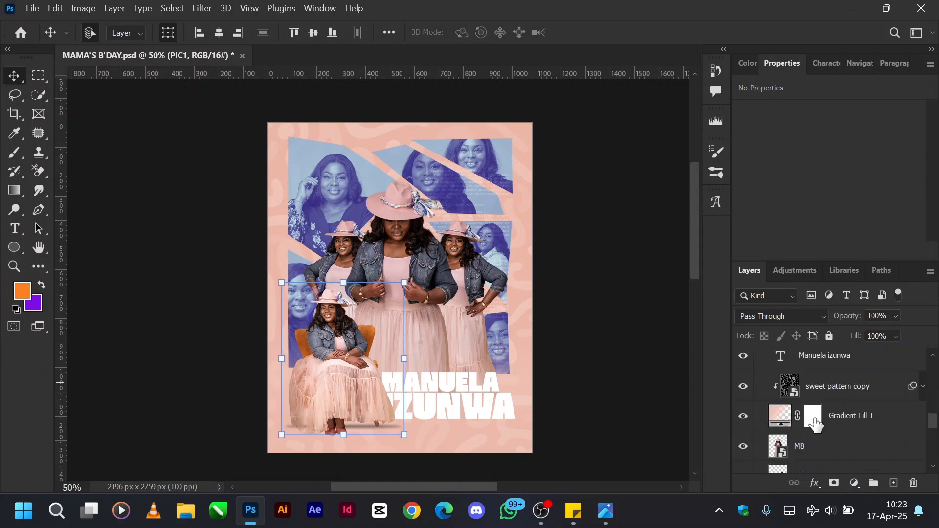
Make the "Dr. Mrs." script text layer above the celebrant's name visible and select it.
{"action": "left_click", "coordinate": [821, 363]}
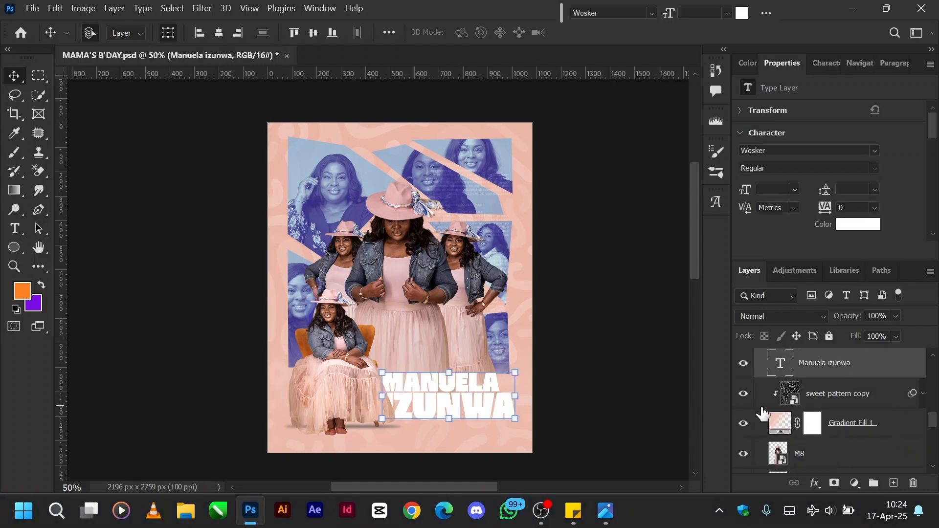
{"action": "scroll", "coordinate": [826, 409], "scroll_direction": "up", "scroll_amount": 2}
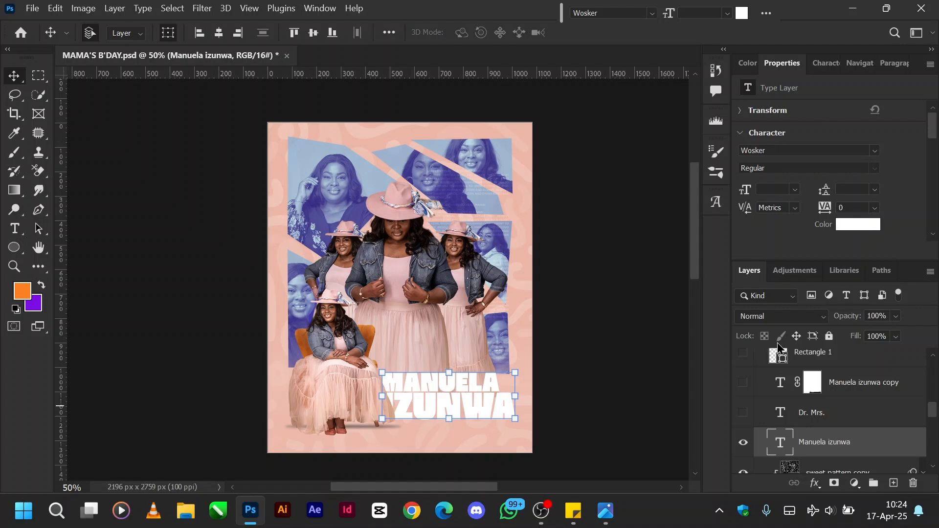
{"action": "left_click", "coordinate": [743, 413]}
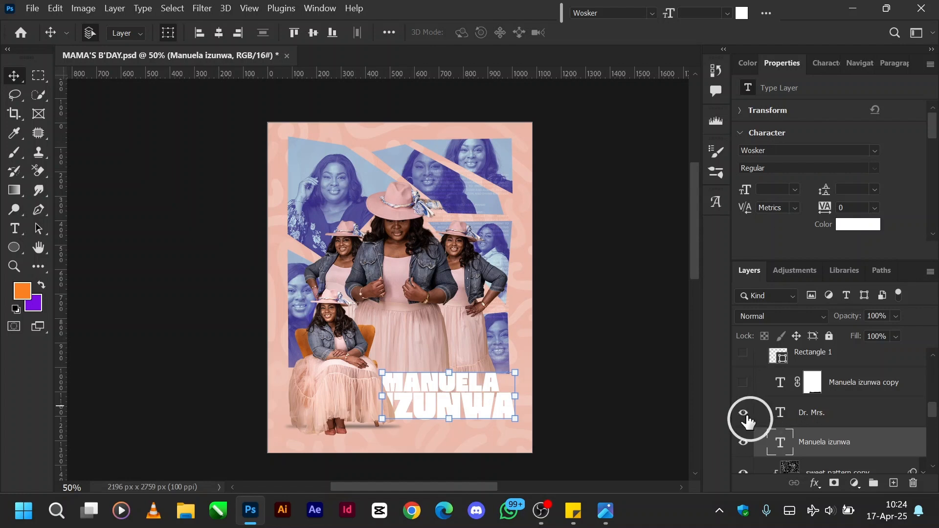
{"action": "left_click", "coordinate": [852, 416]}
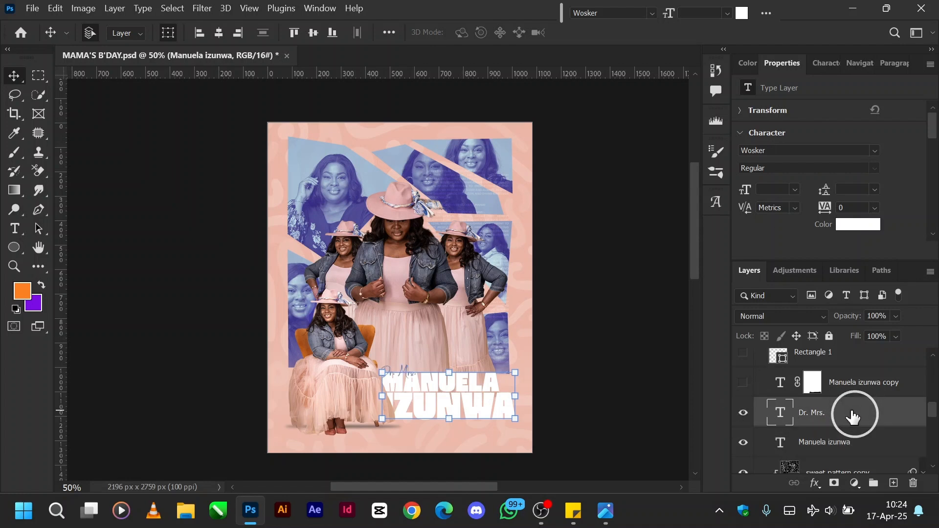
{"action": "left_click", "coordinate": [629, 413]}
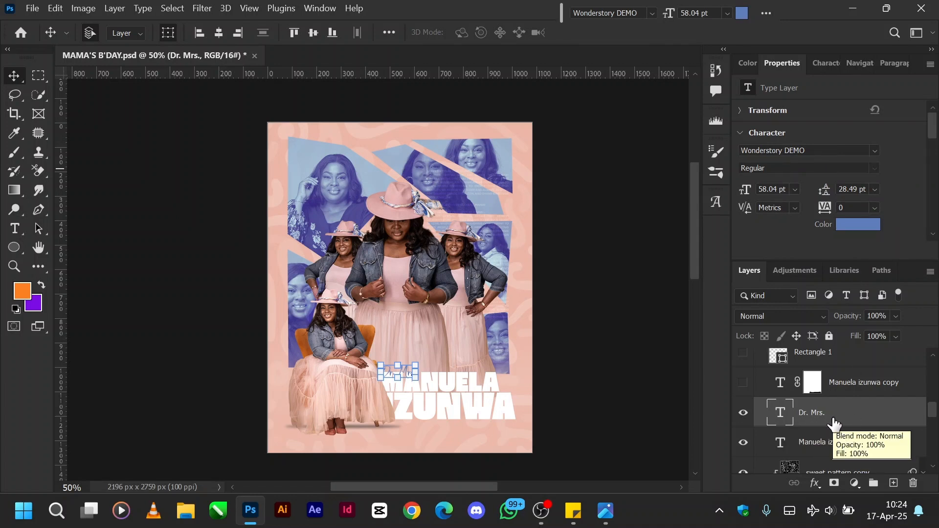
Reveal the name text's reflection in full by showing its layer, disabling its layer mask and raising its opacity to 100%.
{"action": "left_click", "coordinate": [742, 384]}
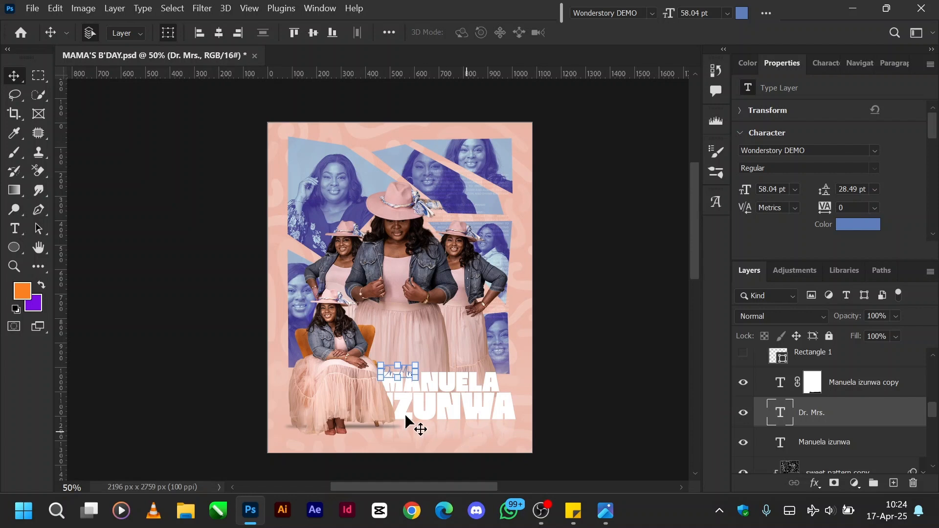
{"action": "left_click", "coordinate": [899, 387]}
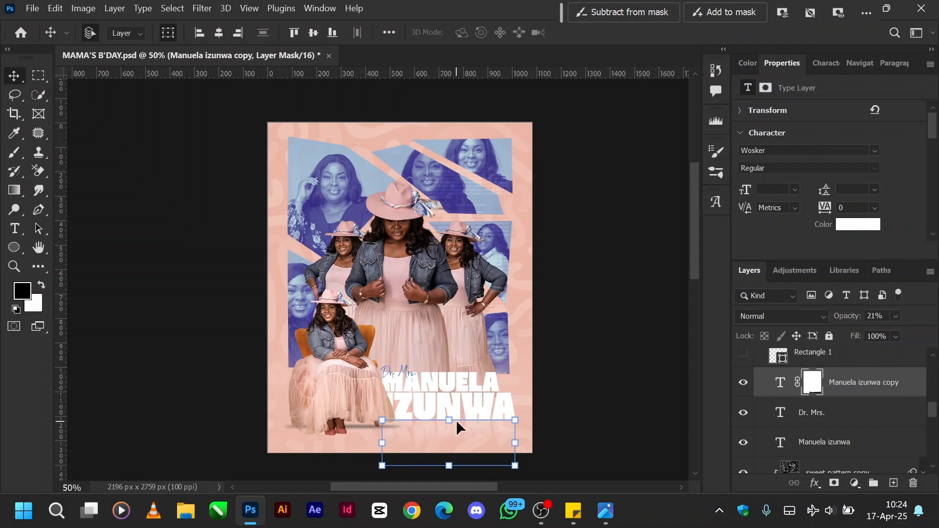
{"action": "right_click", "coordinate": [813, 384]}
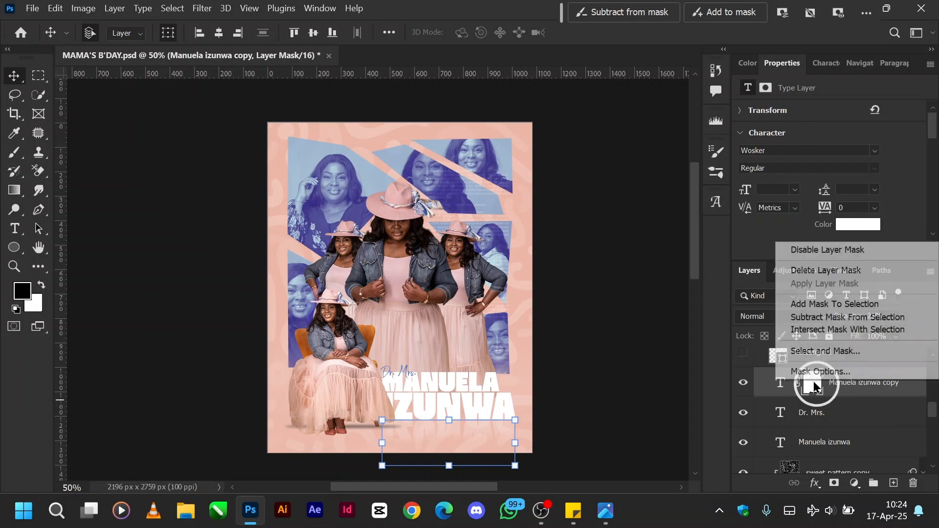
{"action": "left_click", "coordinate": [826, 250]}
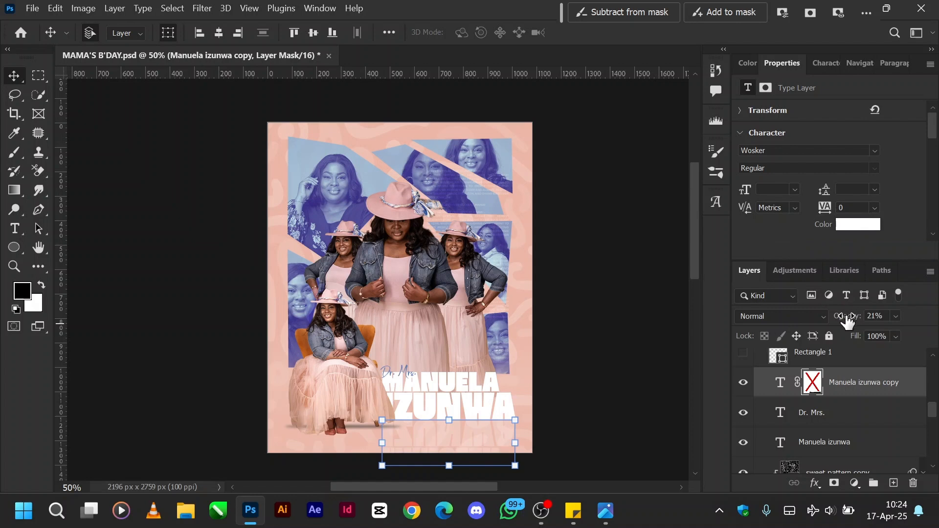
{"action": "left_click_drag", "start_coordinate": [845, 317], "coordinate": [933, 345]}
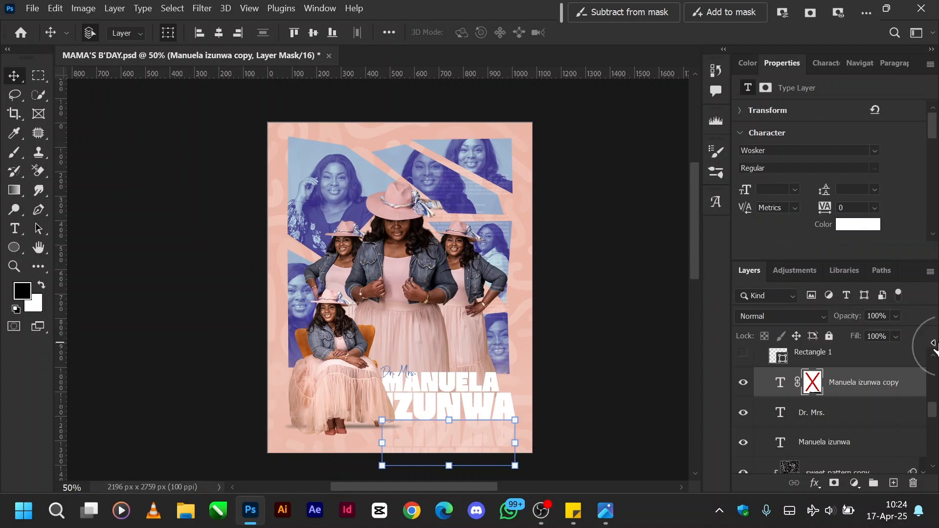
Flip the reflected name copy vertically so it reads upright, and hide its layer.
{"action": "left_click", "coordinate": [454, 421]}
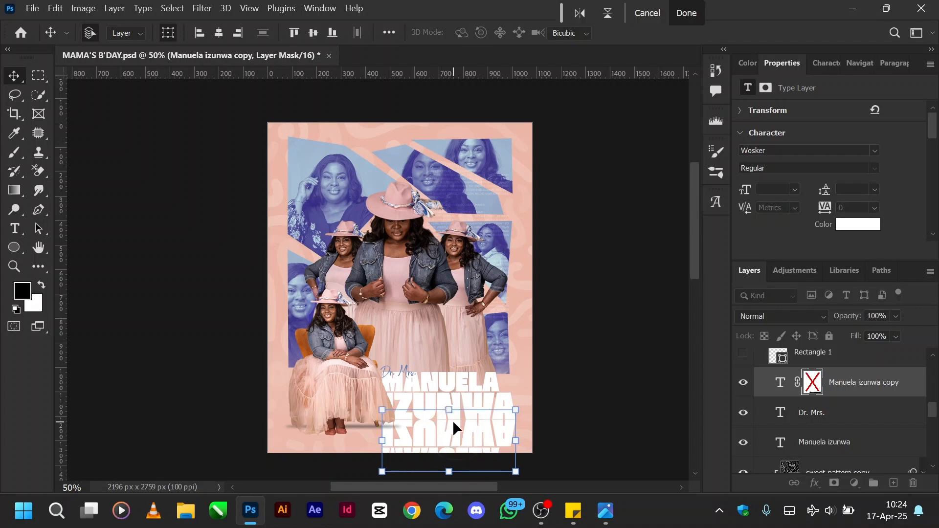
{"action": "right_click", "coordinate": [454, 432]}
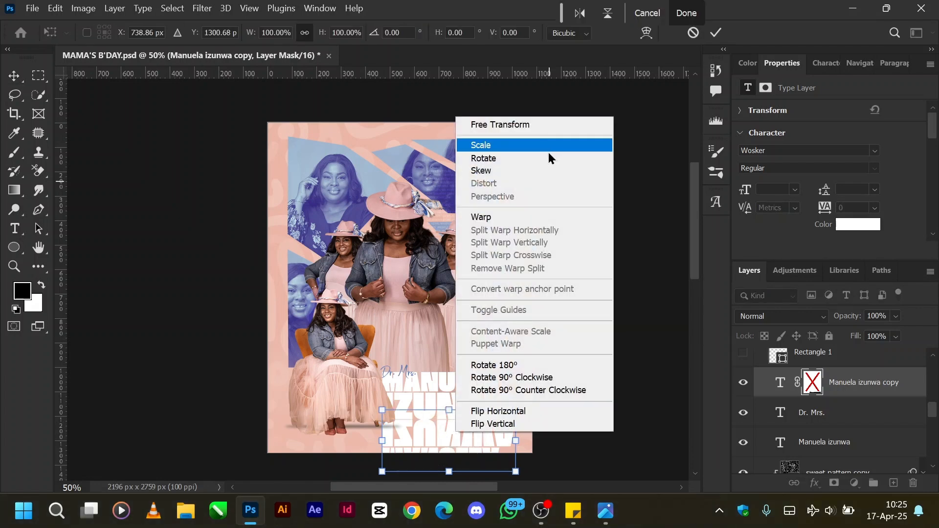
{"action": "left_click", "coordinate": [494, 425]}
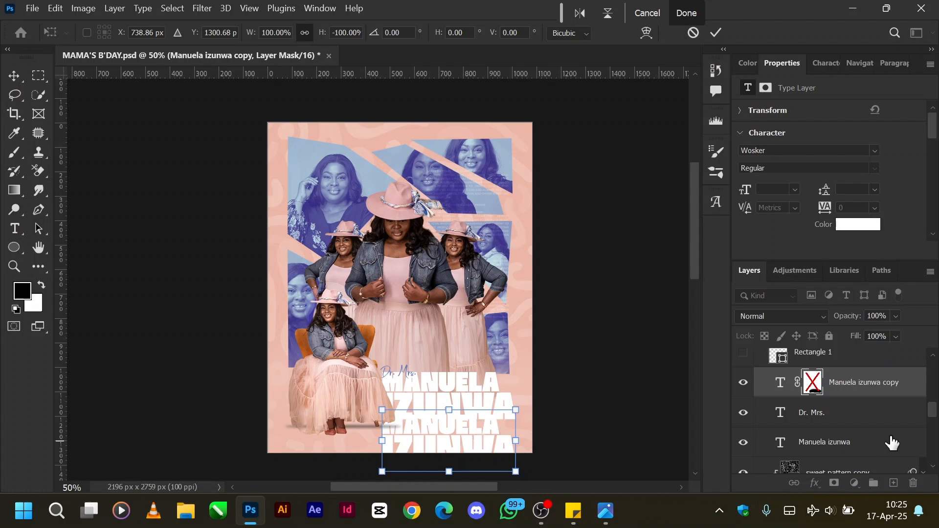
{"action": "left_click", "coordinate": [830, 412]}
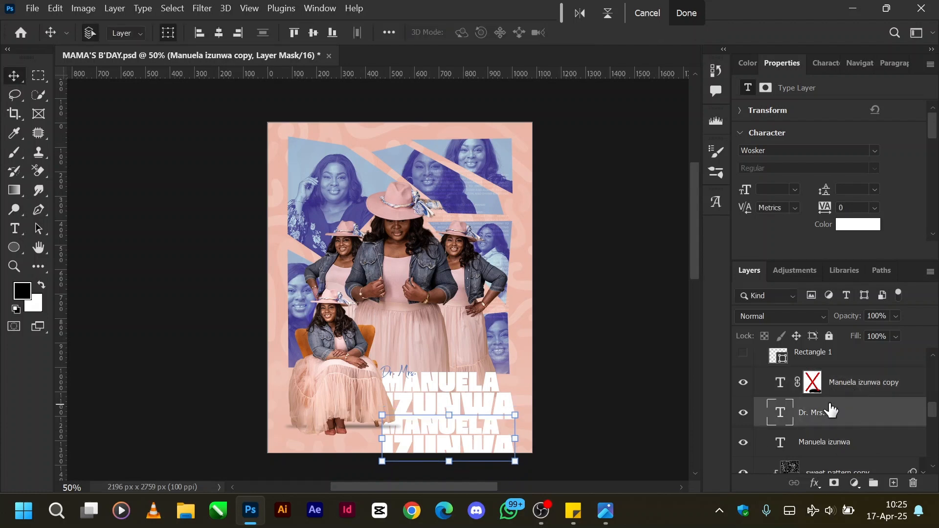
{"action": "left_click", "coordinate": [841, 389]}
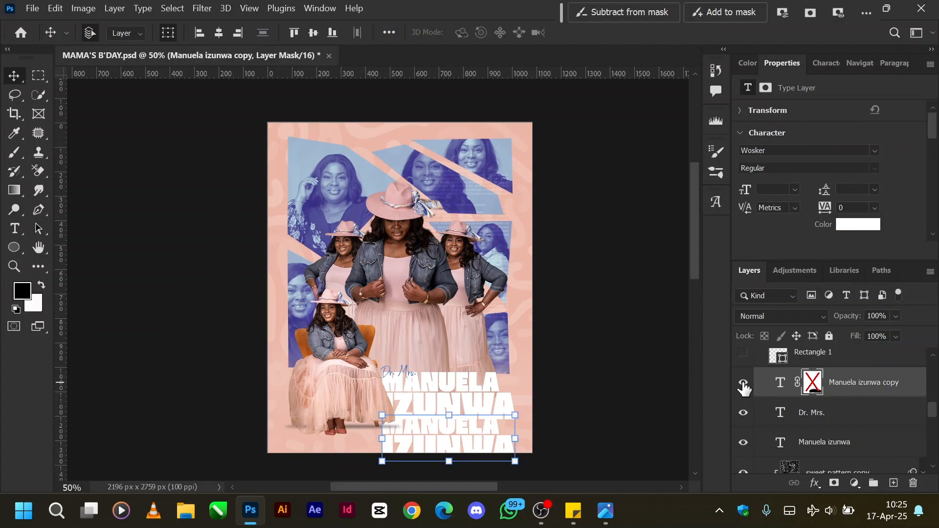
{"action": "left_click", "coordinate": [743, 385]}
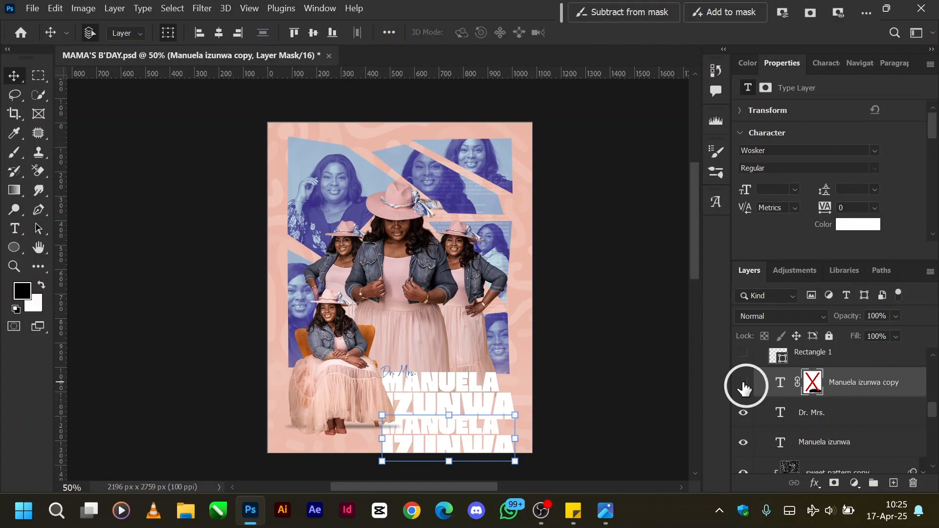
Duplicate the white name text layer straight down, directly below the original name.
{"action": "left_click", "coordinate": [825, 445]}
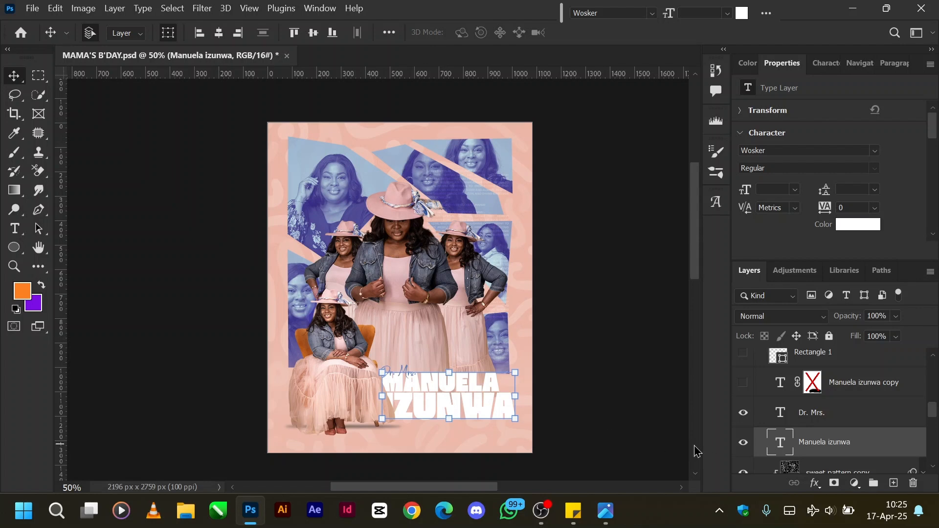
{"action": "key", "text": "alt"}
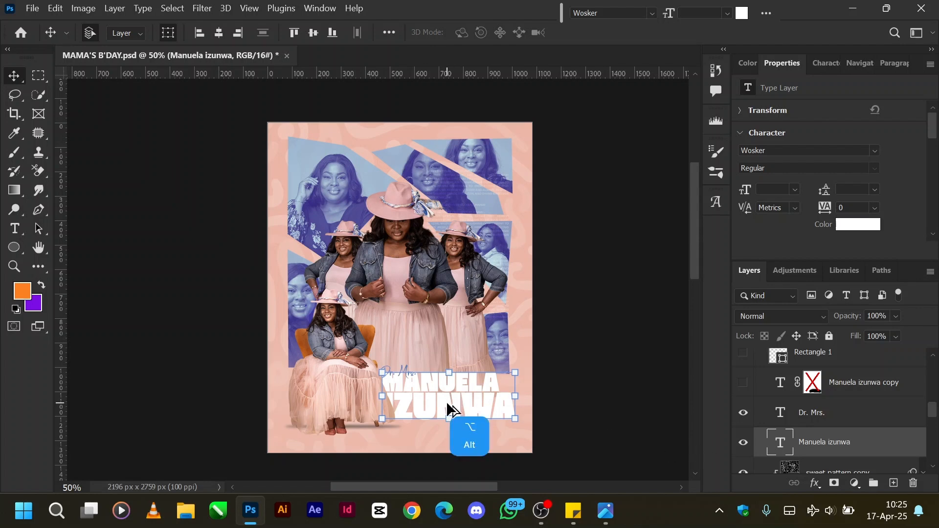
{"action": "left_click_drag", "start_coordinate": [447, 404], "coordinate": [449, 448]}
{"action": "key", "text": "shift"}
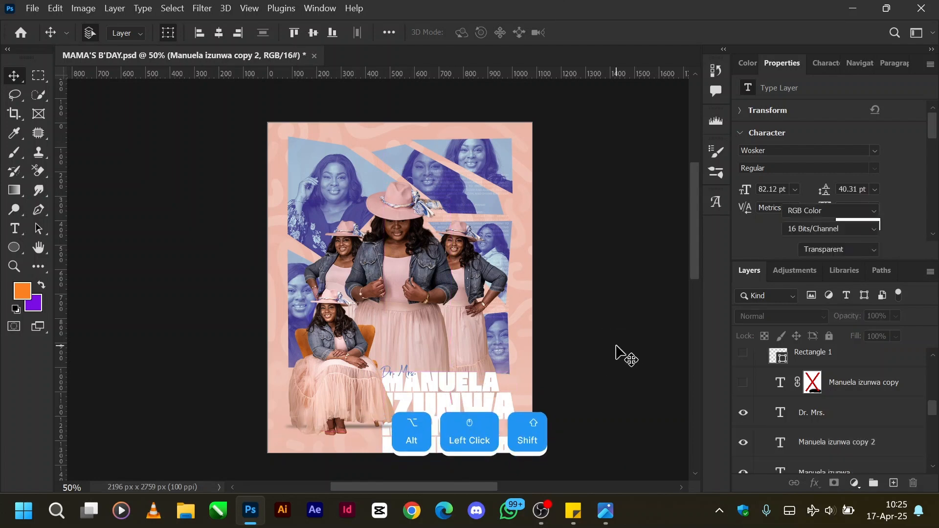
Flip the new name text copy vertically with a free transform so it mirrors the original.
{"action": "left_click", "coordinate": [811, 456]}
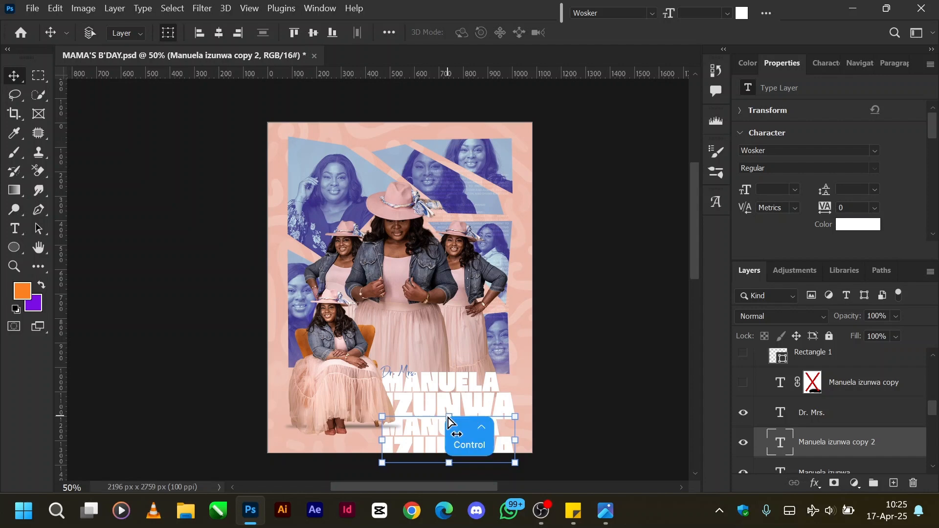
{"action": "key", "text": "ctrl+t"}
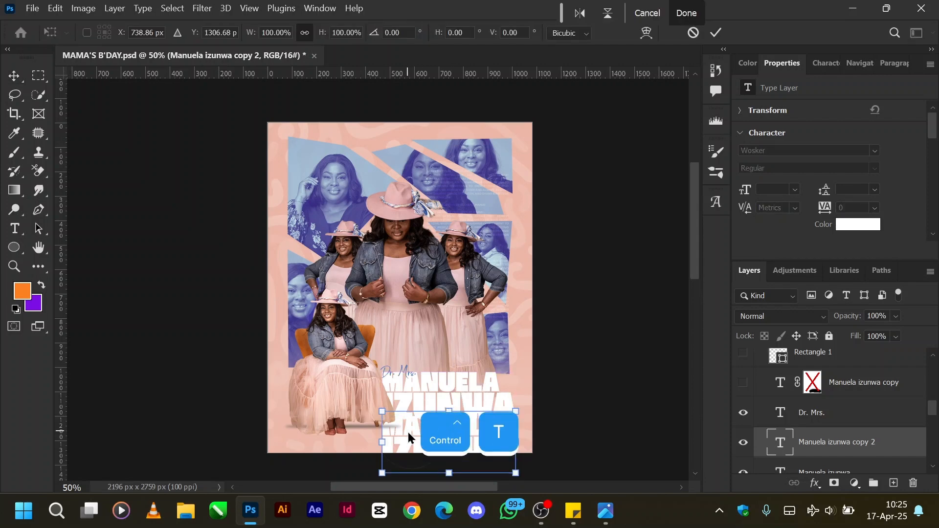
{"action": "right_click", "coordinate": [407, 432]}
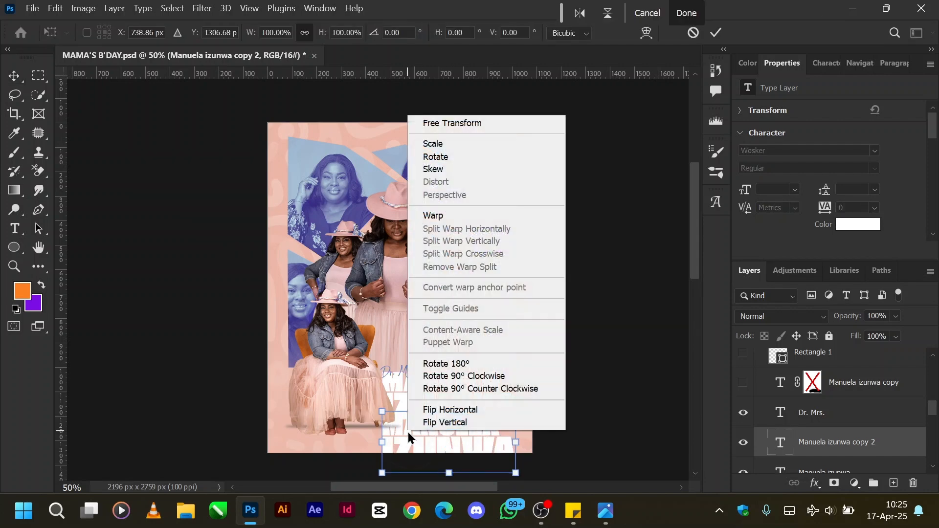
{"action": "left_click", "coordinate": [461, 424]}
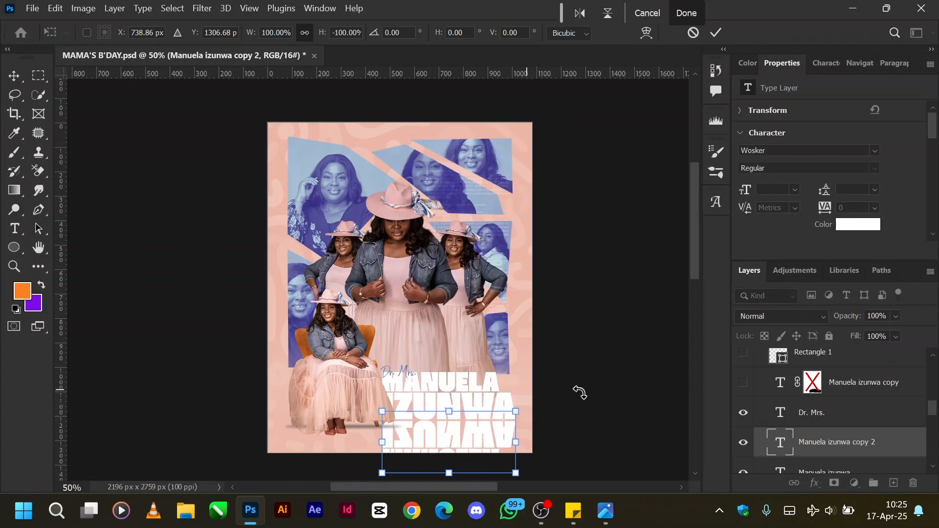
Nudge the flipped name copy up about 6 px so it meets the original lettering's bottom edge, and commit the transform.
{"action": "key", "text": "ctrl+equal"}
{"action": "key", "text": "ctrl+equal"}
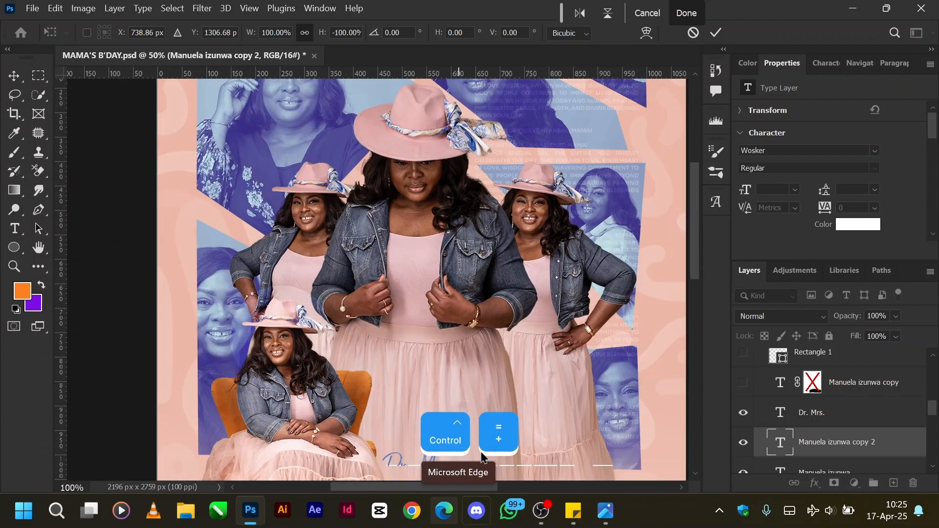
{"action": "scroll", "coordinate": [543, 376], "scroll_direction": "down", "scroll_amount": 5}
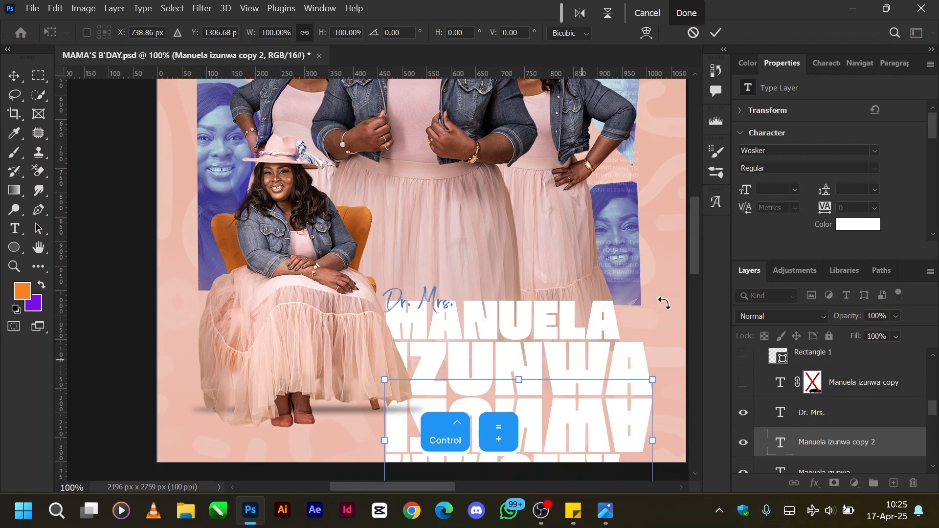
{"action": "key", "text": "Up"}
{"action": "key", "text": "Up"}
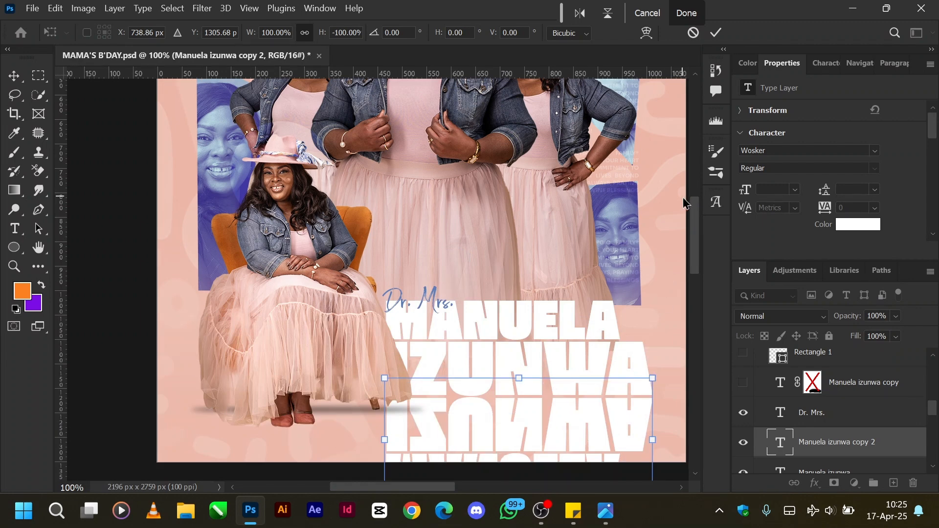
{"action": "key", "text": "Up"}
{"action": "key", "text": "Up"}
{"action": "key", "text": "Up"}
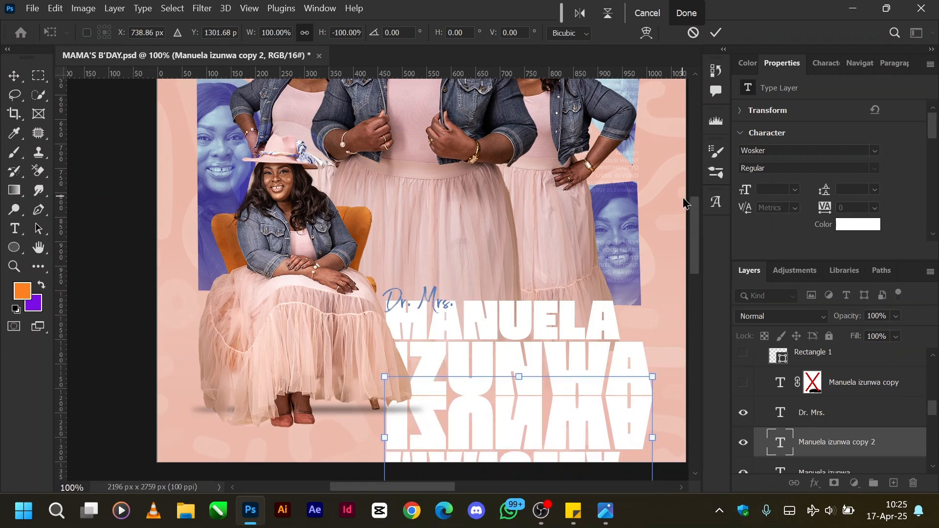
{"action": "key", "text": "Up"}
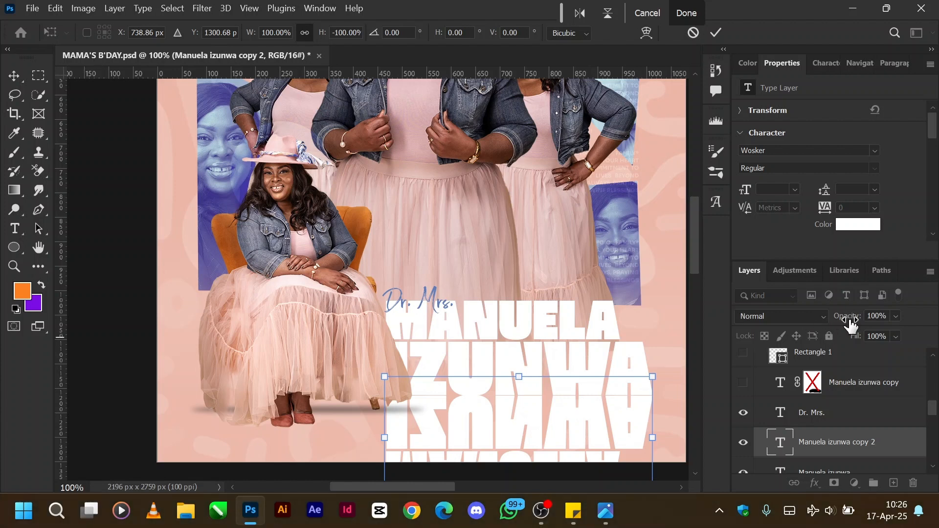
{"action": "left_click", "coordinate": [841, 443]}
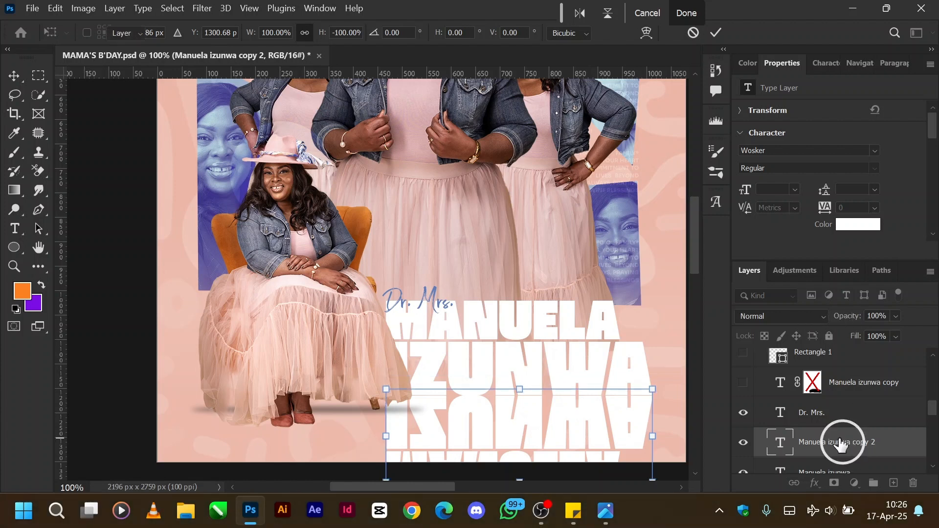
Set the flipped name copy's opacity to 21% and check the reflection without the transform outline.
{"action": "left_click", "coordinate": [868, 315]}
{"action": "type", "text": "2"}
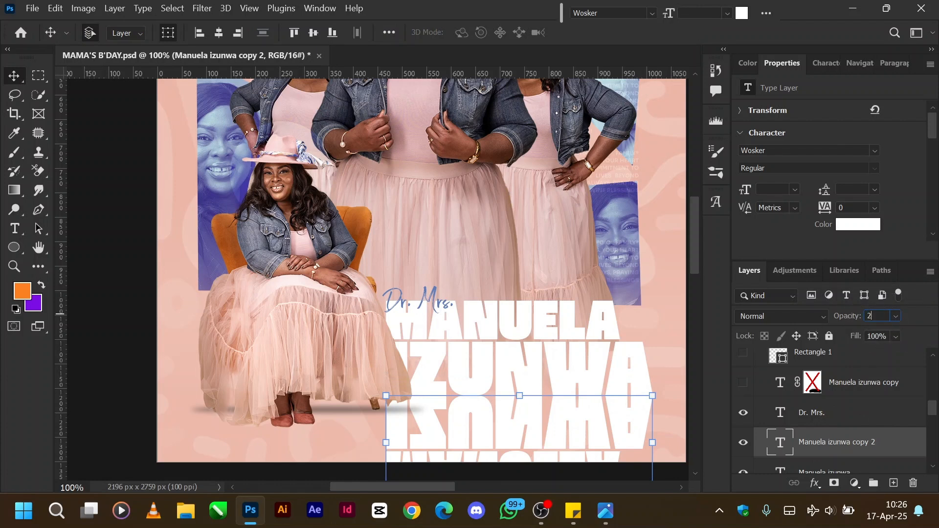
{"action": "type", "text": "1"}
{"action": "key", "text": "Return"}
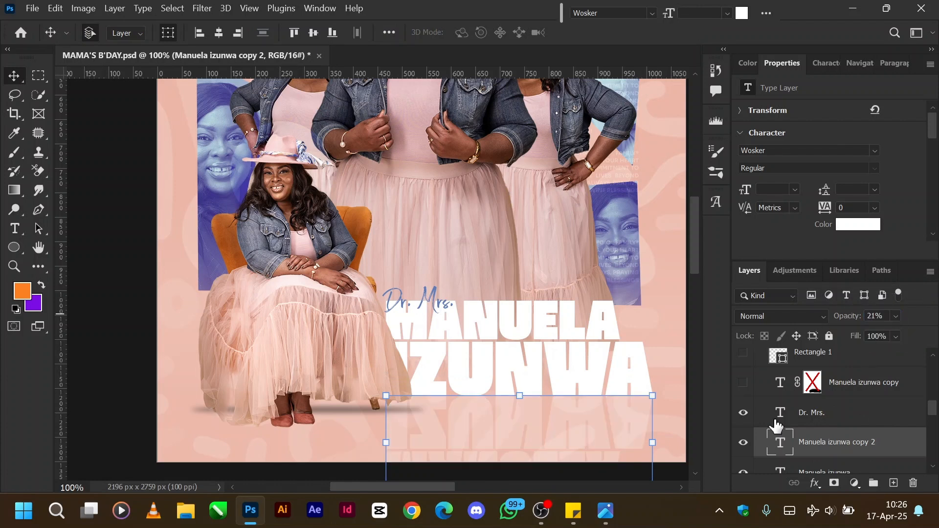
{"action": "key", "text": "ctrl+h"}
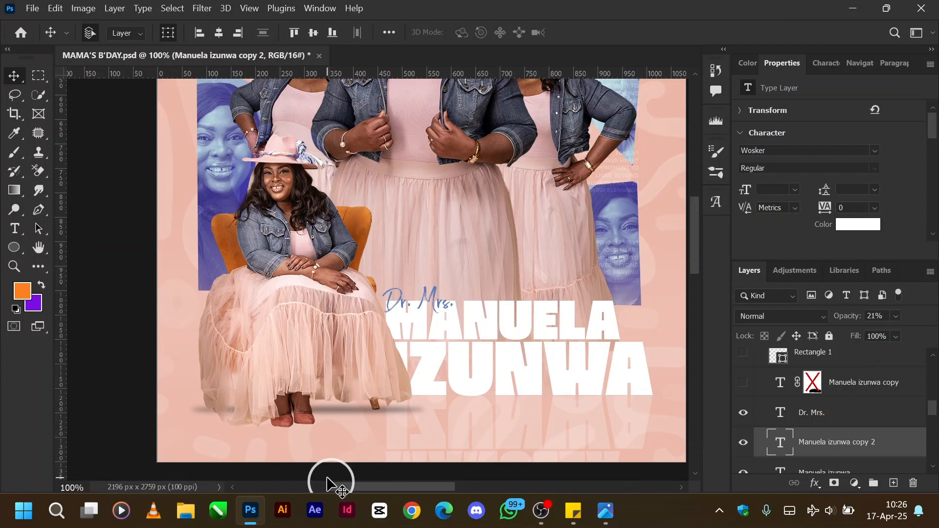
{"action": "key", "text": "ctrl+h"}
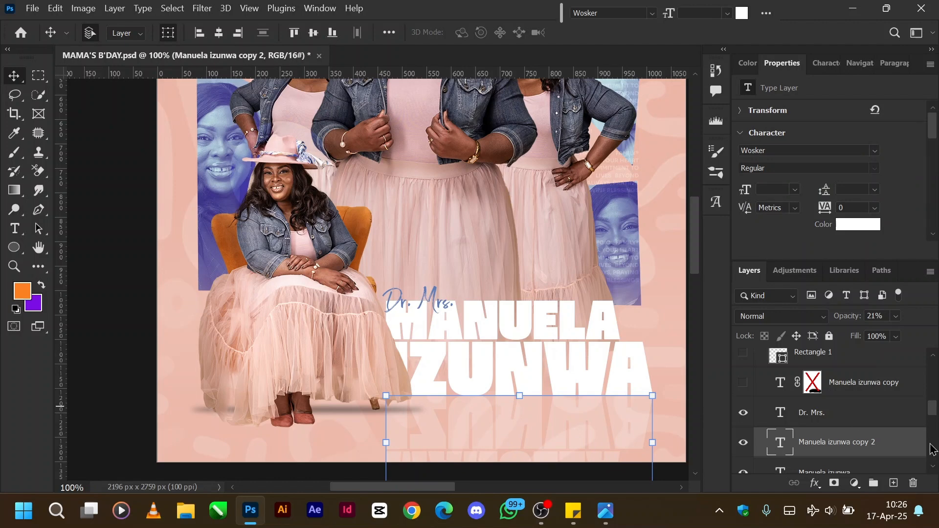
Try fading the flipped name copy's lower part with a layer mask painted black using an 80 px brush, and undo the masking.
{"action": "left_click", "coordinate": [834, 484]}
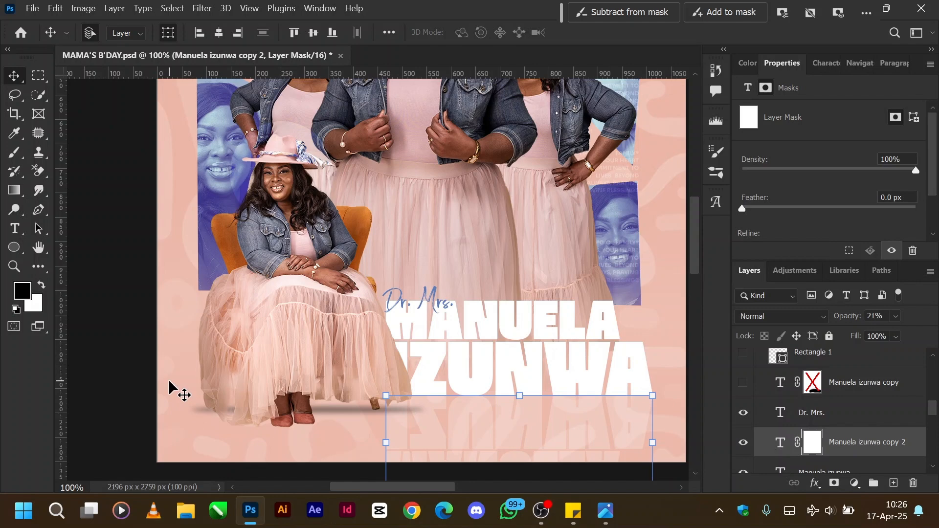
{"action": "key", "text": "b"}
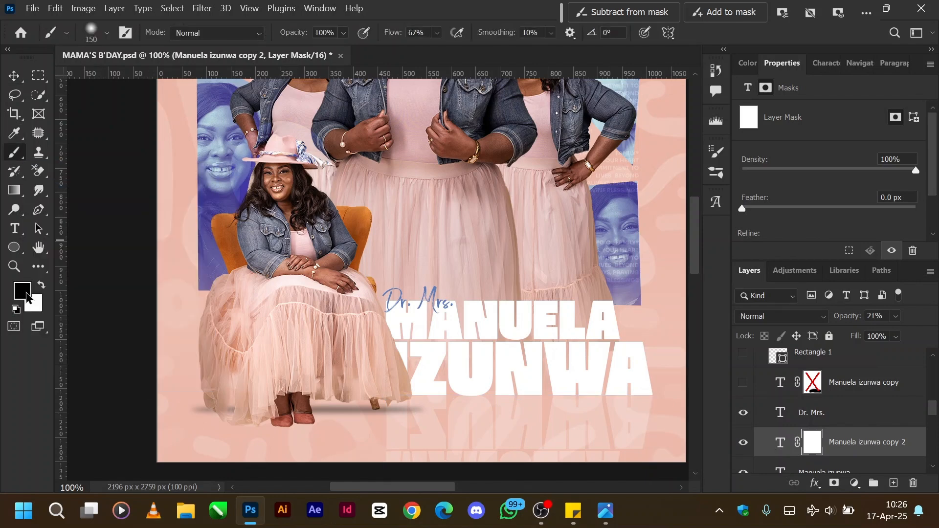
{"action": "key", "text": "bracketleft"}
{"action": "key", "text": "bracketleft"}
{"action": "key", "text": "bracketleft"}
{"action": "key", "text": "bracketleft"}
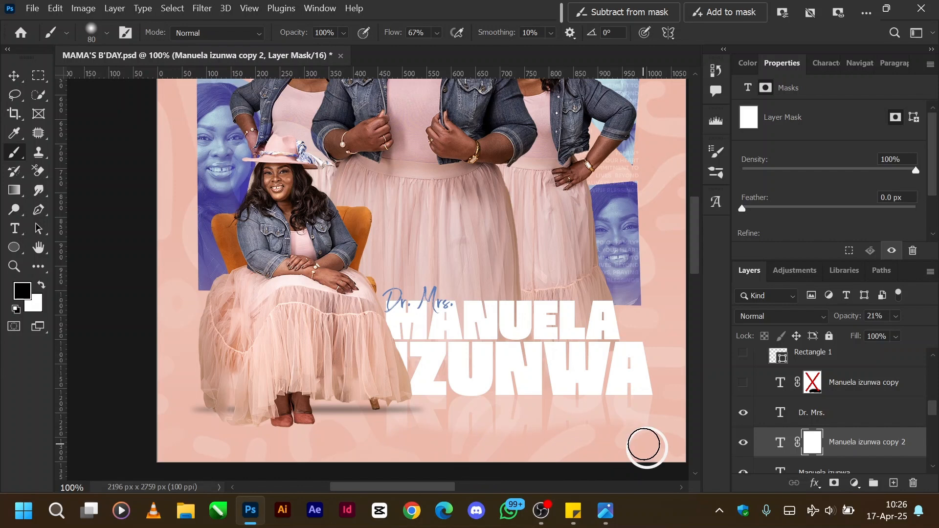
{"action": "left_click_drag", "start_coordinate": [644, 445], "coordinate": [400, 447]}
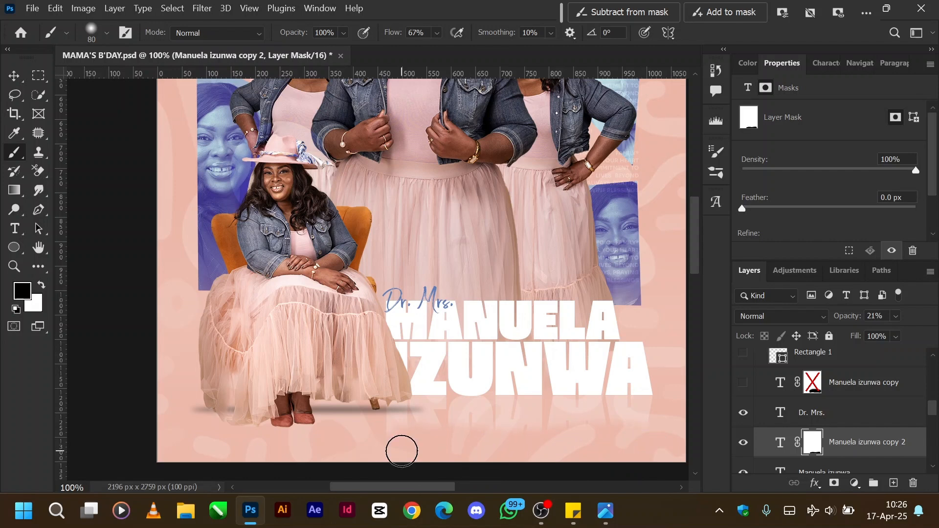
{"action": "key", "text": "ctrl"}
{"action": "key", "text": "ctrl+z"}
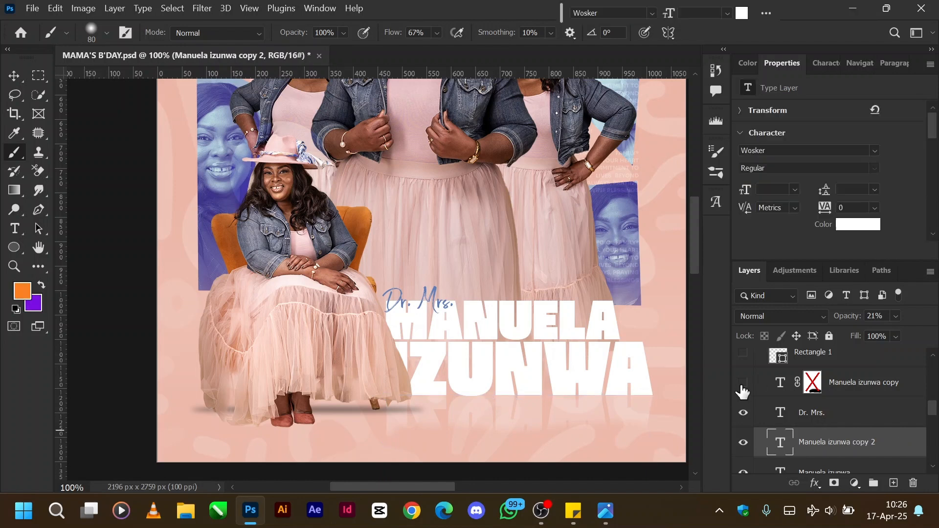
Show the hidden older name text copy with the disabled mask and delete the newer flipped copy.
{"action": "left_click", "coordinate": [742, 384]}
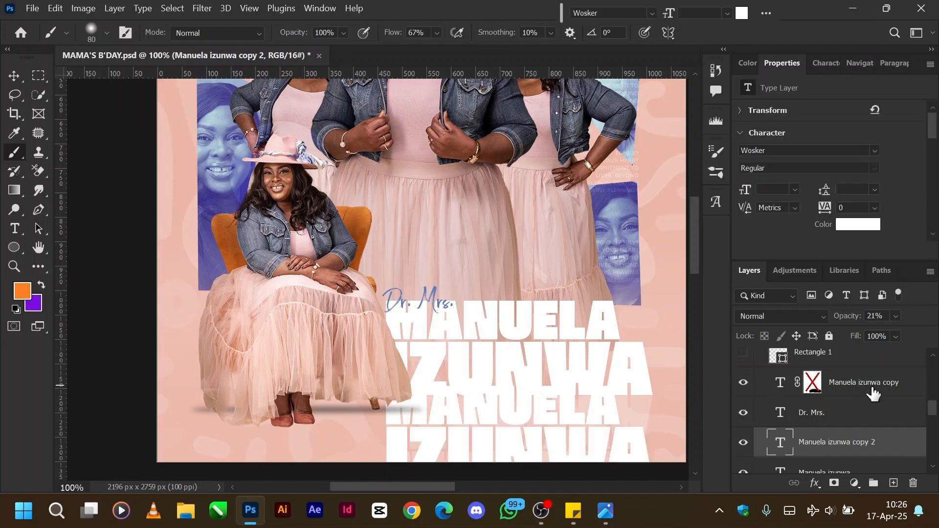
{"action": "left_click", "coordinate": [833, 442]}
{"action": "key", "text": "Delete"}
Enable the disabled layer mask on the remaining name text copy.
{"action": "left_click", "coordinate": [859, 389]}
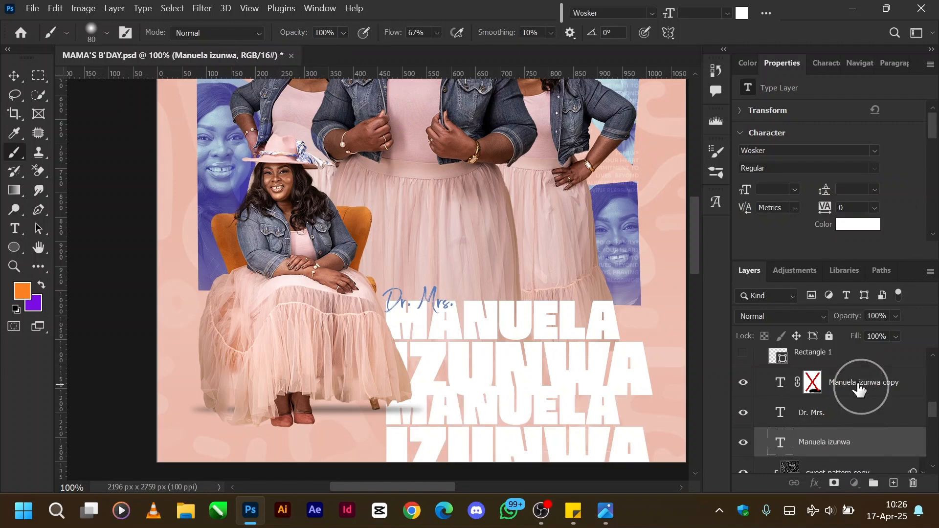
{"action": "left_click", "coordinate": [813, 382]}
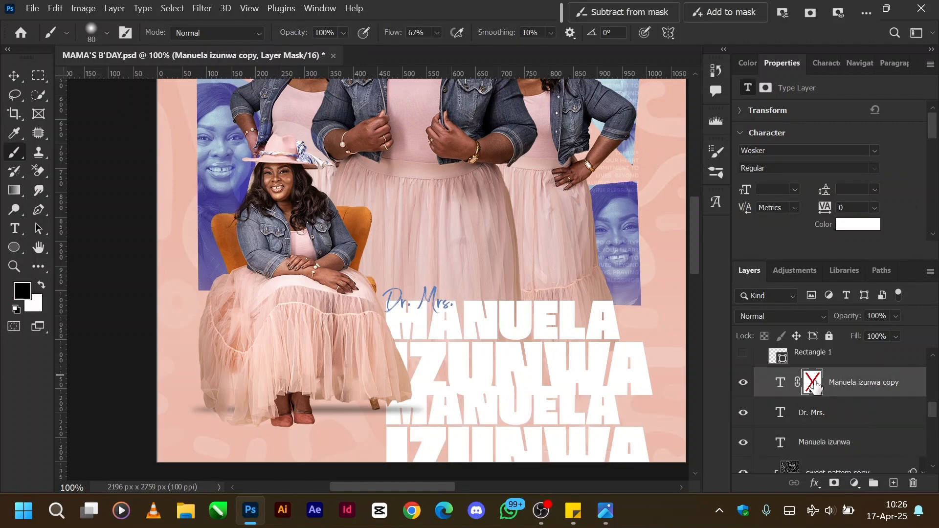
{"action": "right_click", "coordinate": [816, 384]}
{"action": "left_click", "coordinate": [822, 250]}
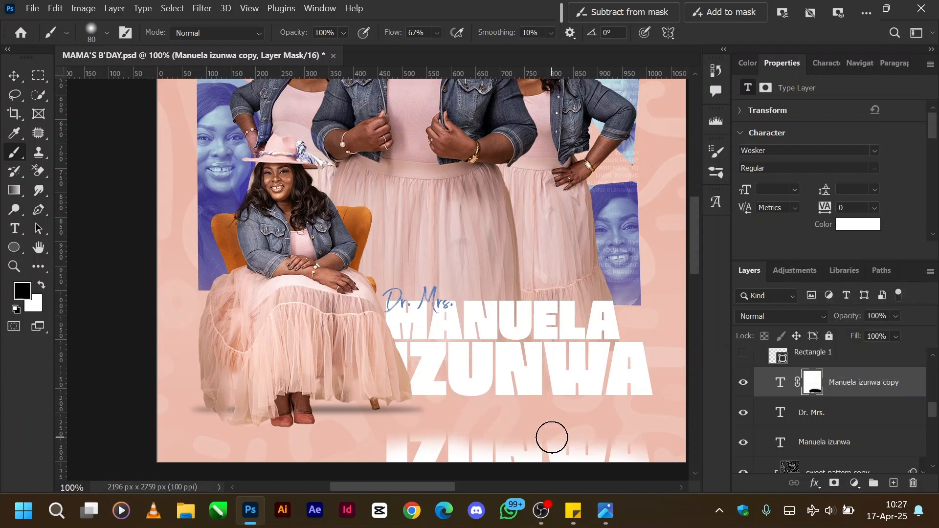
Flip the masked name text copy vertically with a free transform so it mirrors the original lettering.
{"action": "key", "text": "v"}
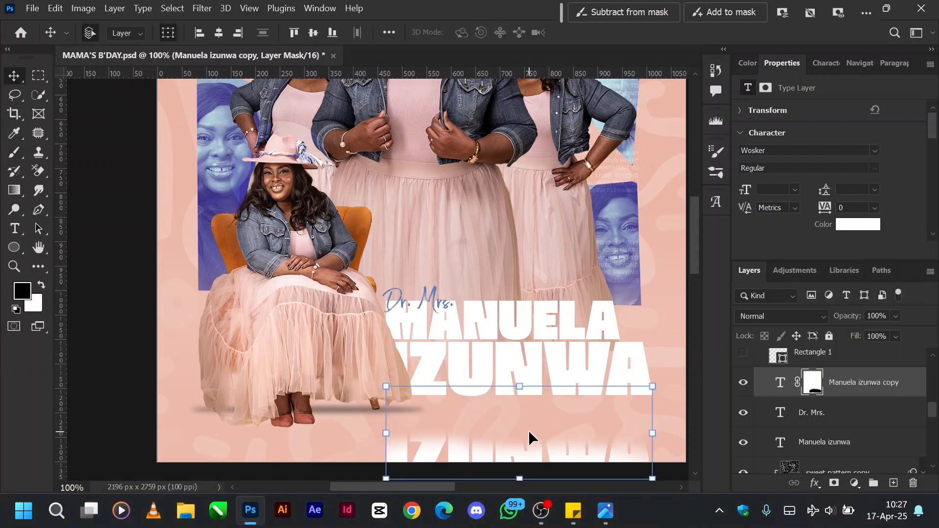
{"action": "left_click", "coordinate": [520, 389]}
{"action": "right_click", "coordinate": [523, 412]}
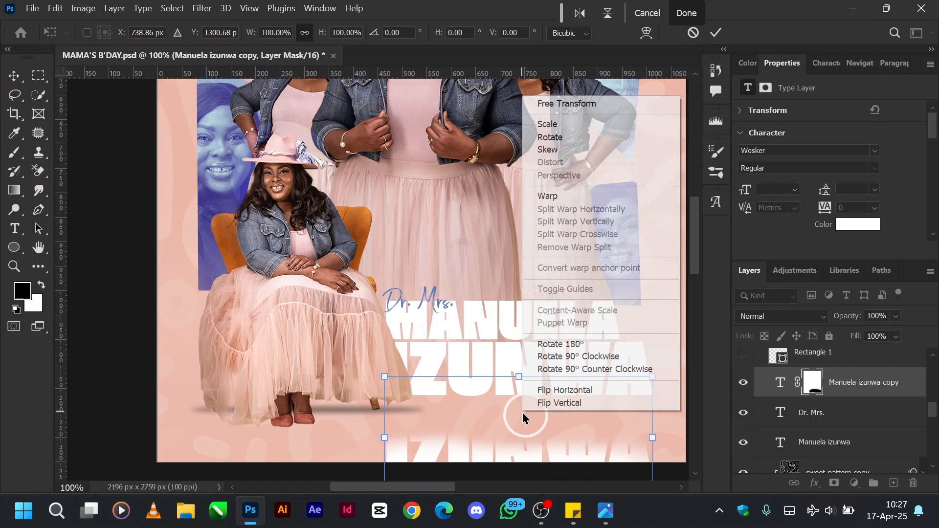
{"action": "left_click", "coordinate": [571, 403]}
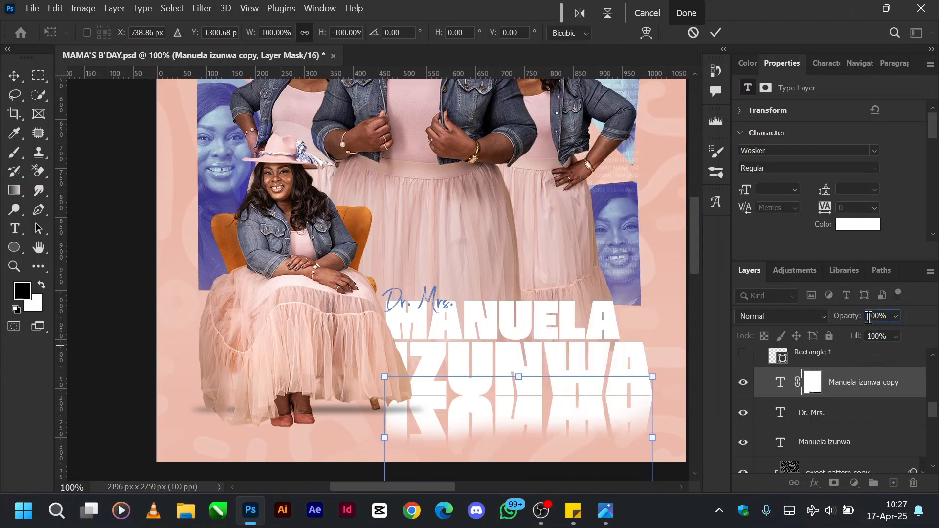
Set the masked name copy's opacity to 21%, check the reflection on the whole flyer, and commit the transform.
{"action": "left_click_drag", "start_coordinate": [868, 318], "coordinate": [920, 320]}
{"action": "type", "text": "5"}
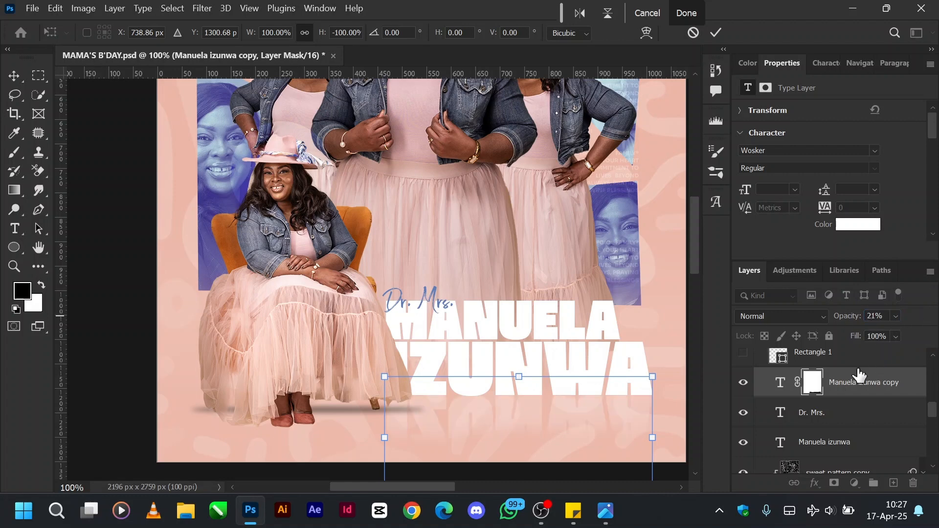
{"action": "key", "text": "ctrl+minus"}
{"action": "key", "text": "ctrl+minus"}
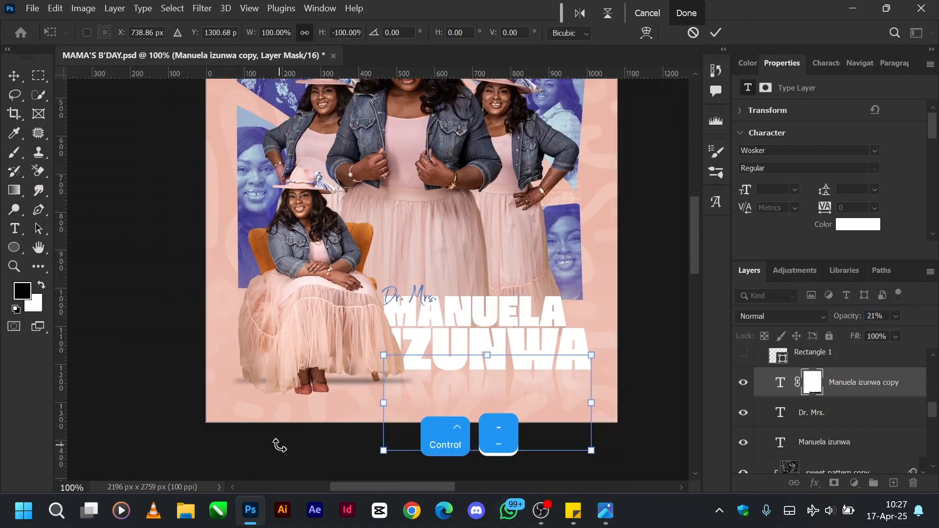
{"action": "scroll", "coordinate": [386, 311], "scroll_direction": "up", "scroll_amount": 1}
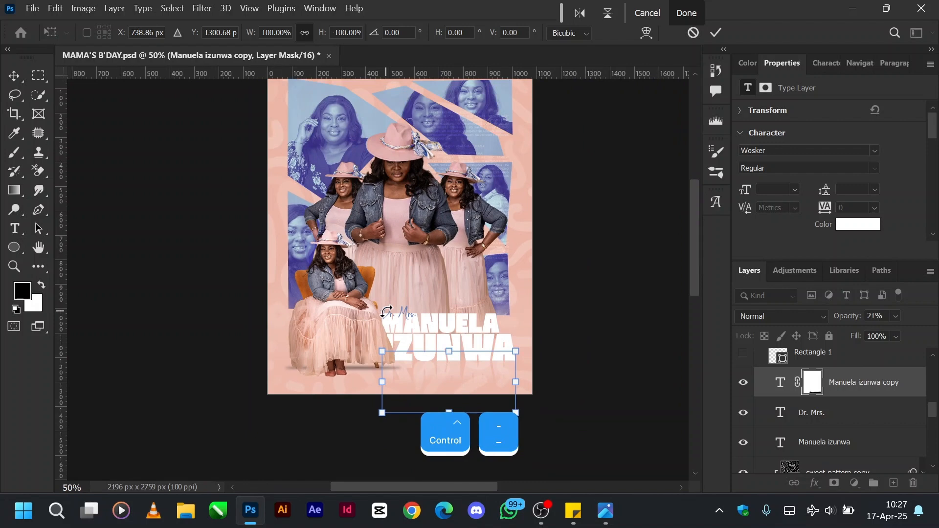
{"action": "scroll", "coordinate": [386, 312], "scroll_direction": "up", "scroll_amount": 2}
{"action": "key", "text": "Return"}
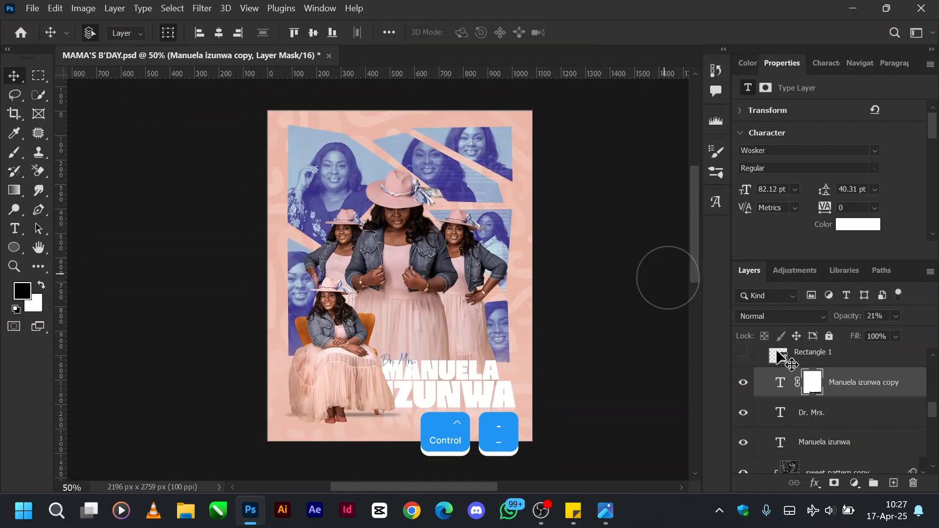
Show the blue Rectangle 1 banner and the Happy text layer above the name, and select the Happy text layer.
{"action": "left_click", "coordinate": [792, 393], "text": "ctrl"}
{"action": "scroll", "coordinate": [793, 394], "scroll_direction": "up", "scroll_amount": 1}
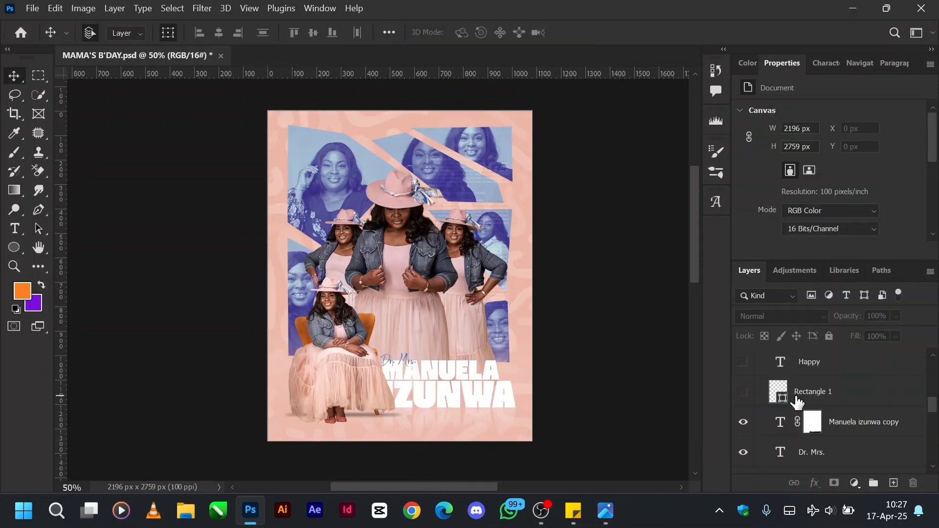
{"action": "left_click", "coordinate": [743, 393]}
{"action": "scroll", "coordinate": [827, 406], "scroll_direction": "up", "scroll_amount": 1}
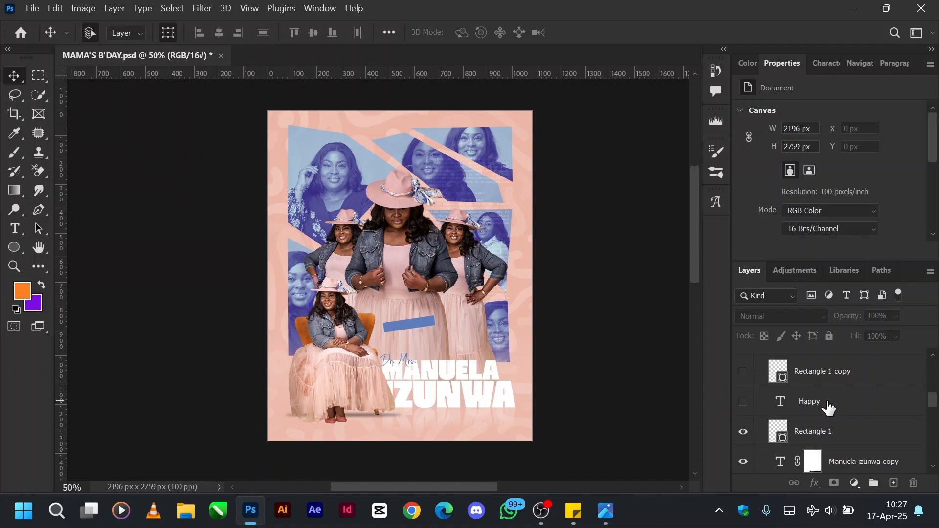
{"action": "left_click", "coordinate": [743, 402]}
{"action": "left_click", "coordinate": [790, 411]}
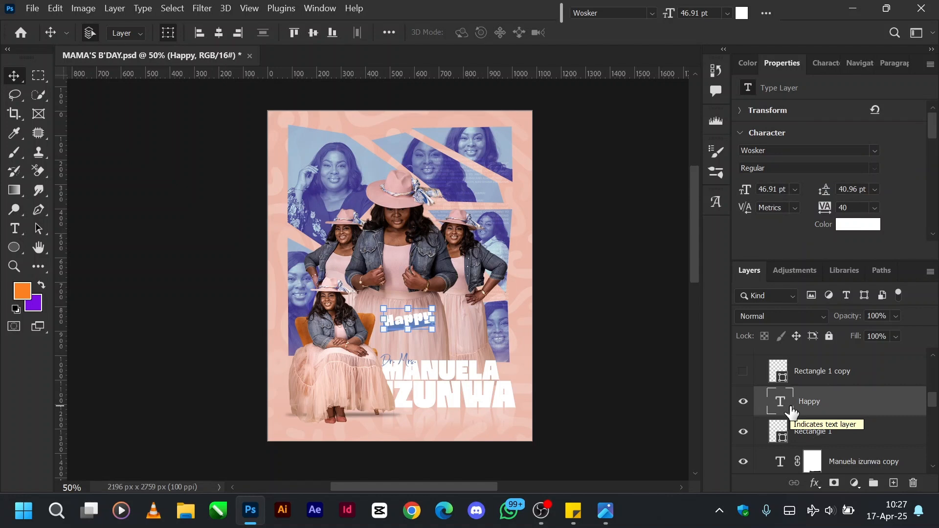
Show the second blue banner, Rectangle 1 copy, and the Birthday text layer above it.
{"action": "scroll", "coordinate": [744, 430], "scroll_direction": "up", "scroll_amount": 1}
{"action": "left_click", "coordinate": [744, 413]}
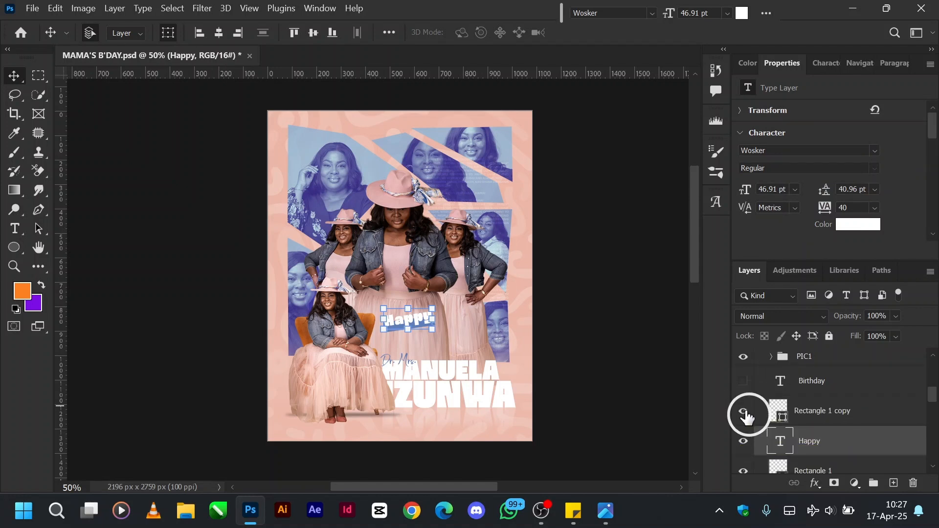
{"action": "left_click", "coordinate": [744, 382]}
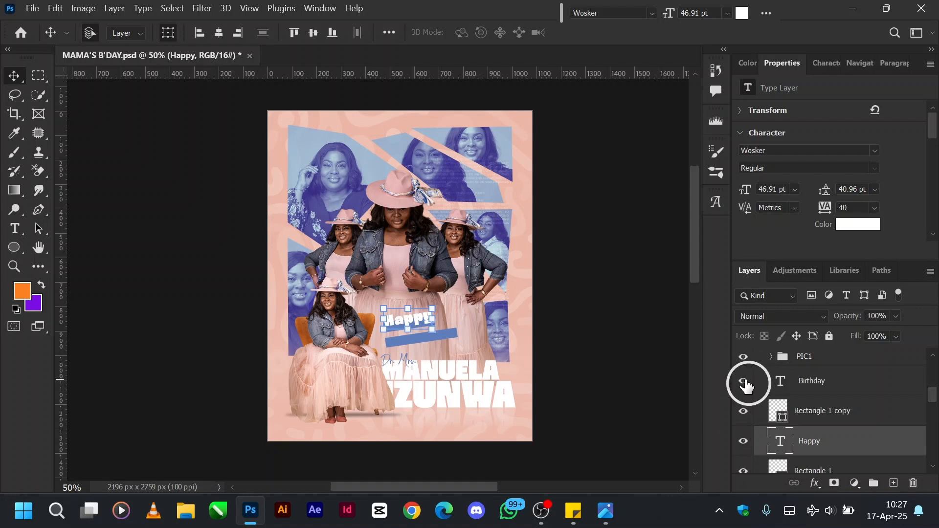
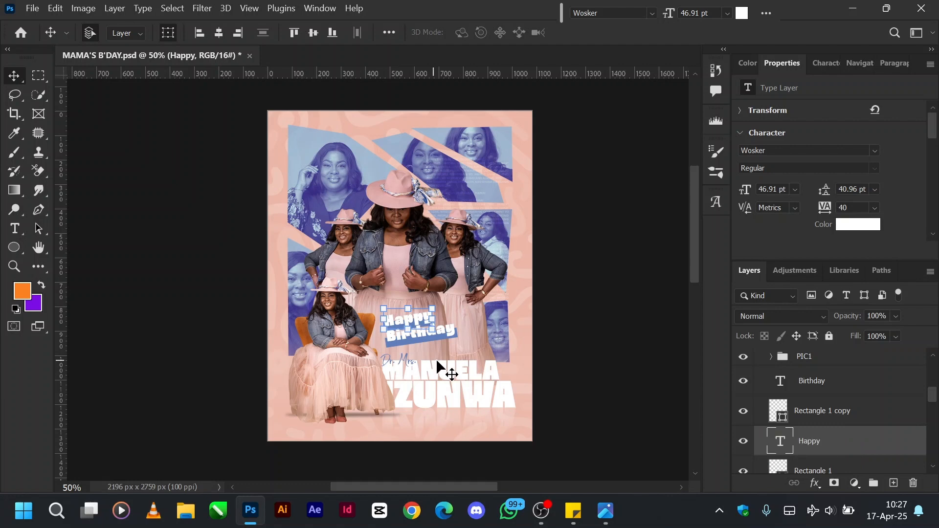
Show the vertical date text layer at the flyer's upper left, select it to inspect its placement, and deselect it.
{"action": "scroll", "coordinate": [796, 413], "scroll_direction": "up", "scroll_amount": 1}
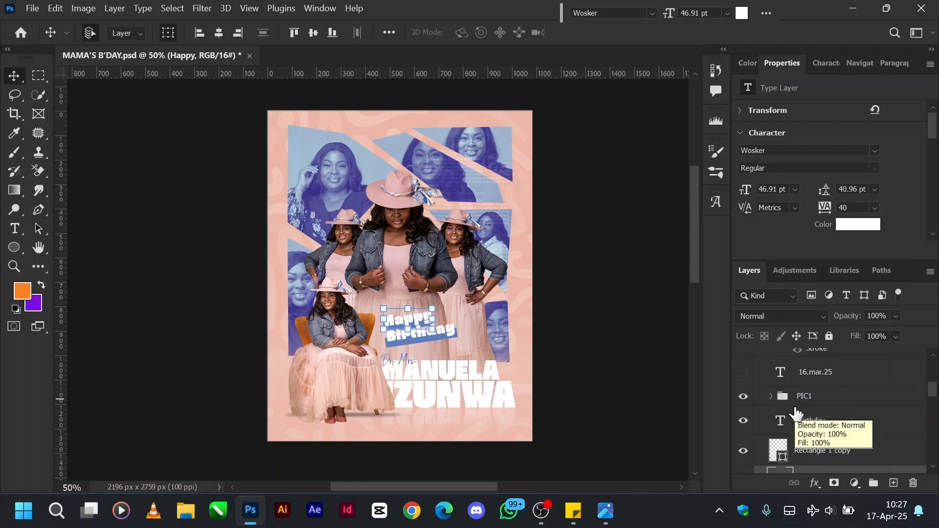
{"action": "scroll", "coordinate": [795, 413], "scroll_direction": "up", "scroll_amount": 1}
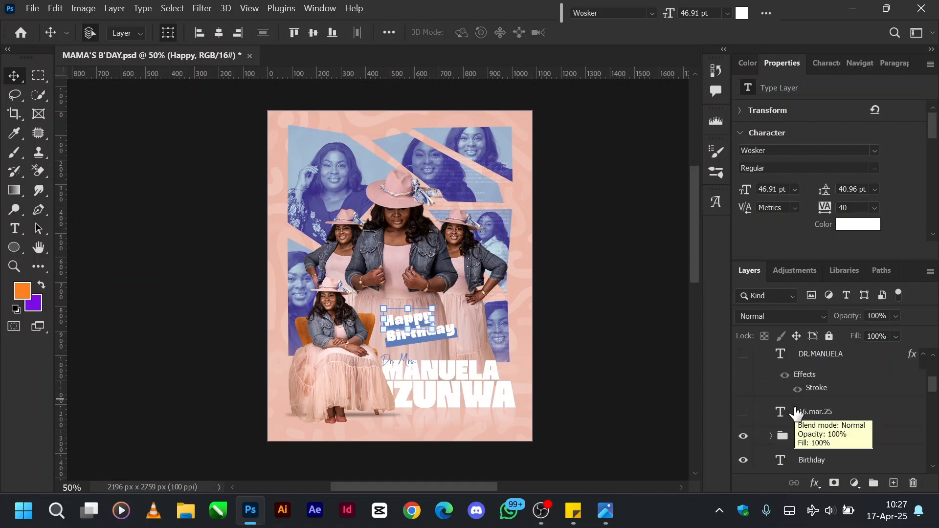
{"action": "left_click", "coordinate": [752, 416]}
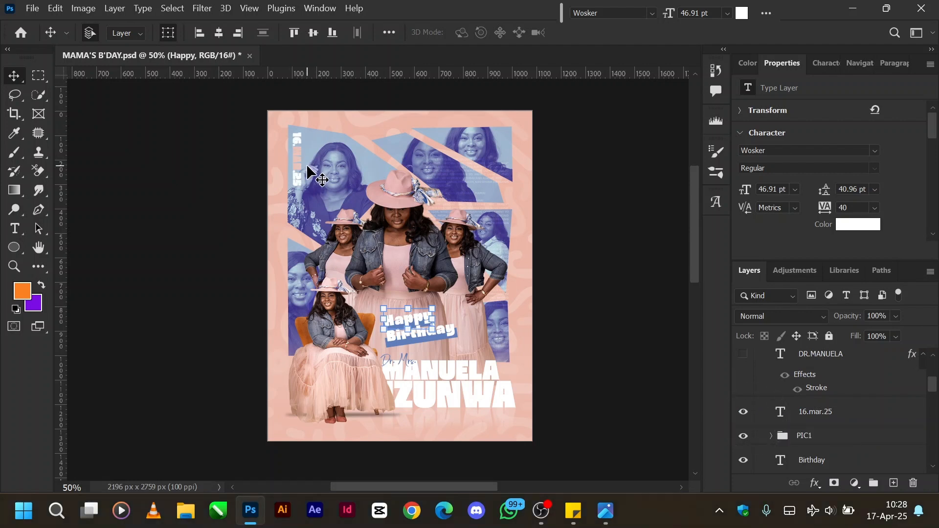
{"action": "left_click", "coordinate": [830, 419]}
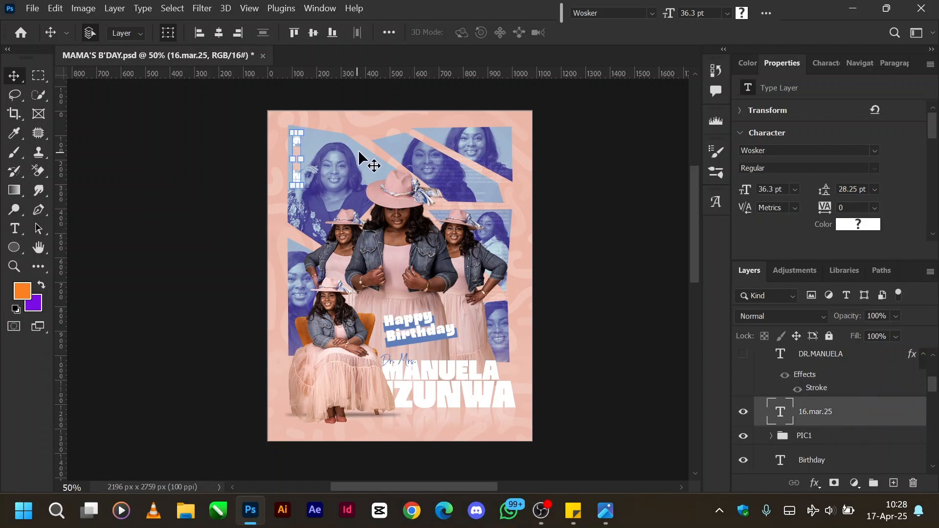
{"action": "left_click", "coordinate": [567, 225]}
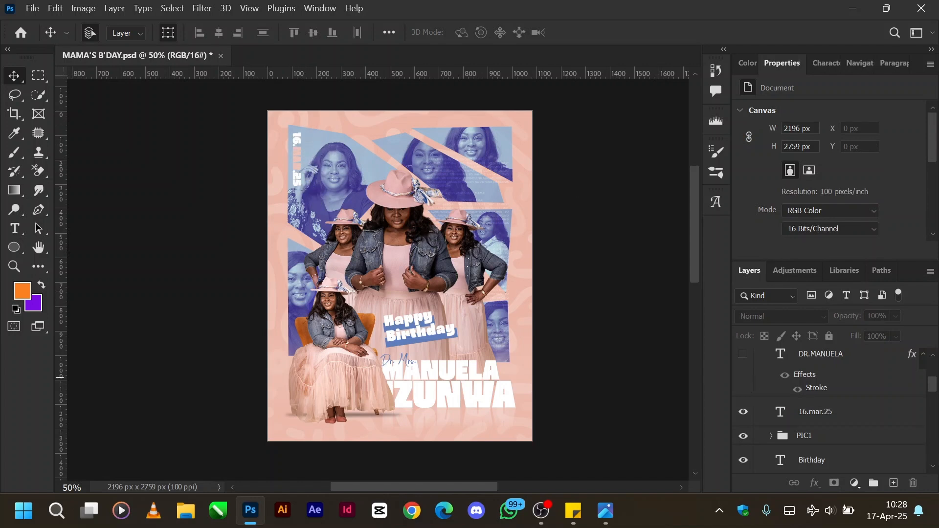
Show the outlined name text layer along the flyer's bottom edge and select it for a closer view.
{"action": "scroll", "coordinate": [808, 422], "scroll_direction": "up", "scroll_amount": 1}
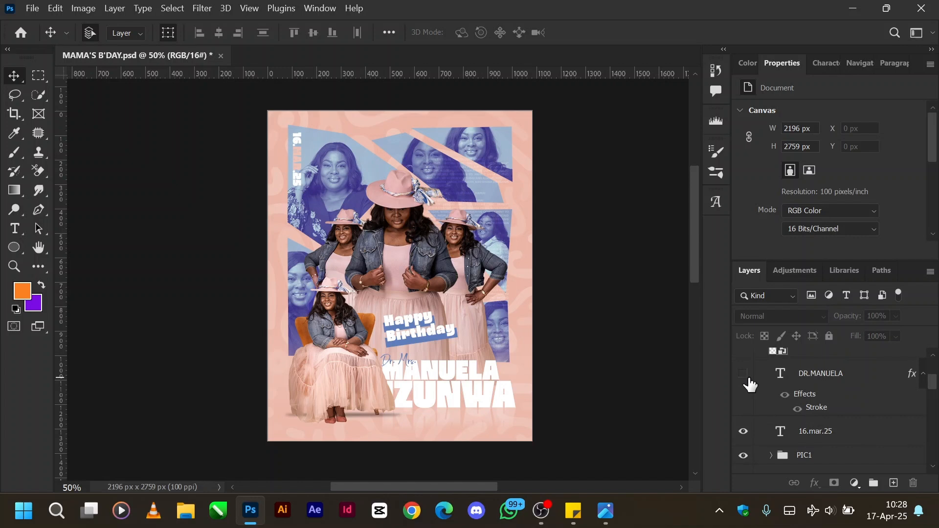
{"action": "left_click", "coordinate": [745, 375]}
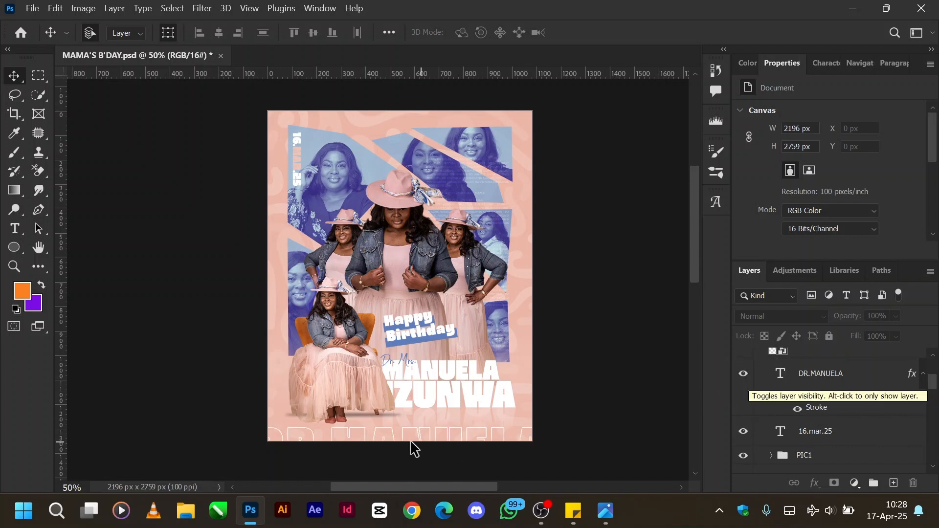
{"action": "left_click", "coordinate": [829, 377]}
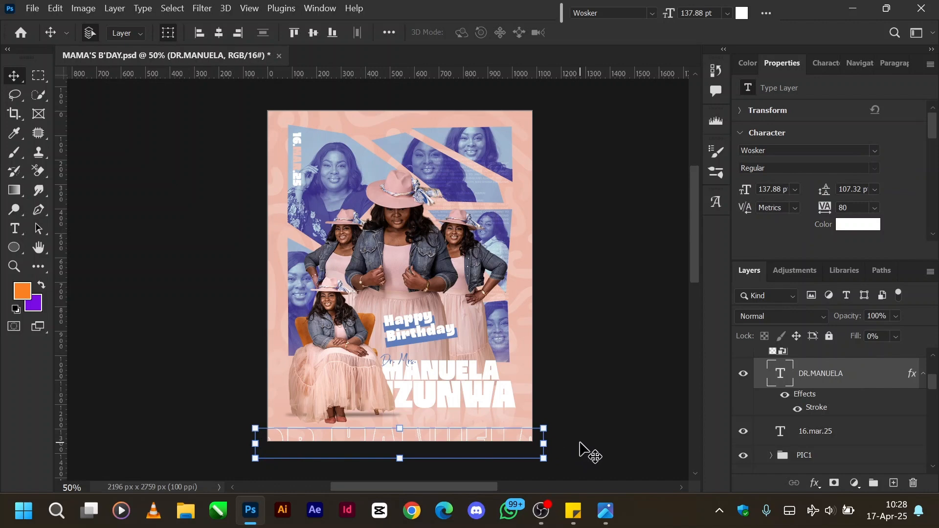
{"action": "key", "text": "ctrl+equal"}
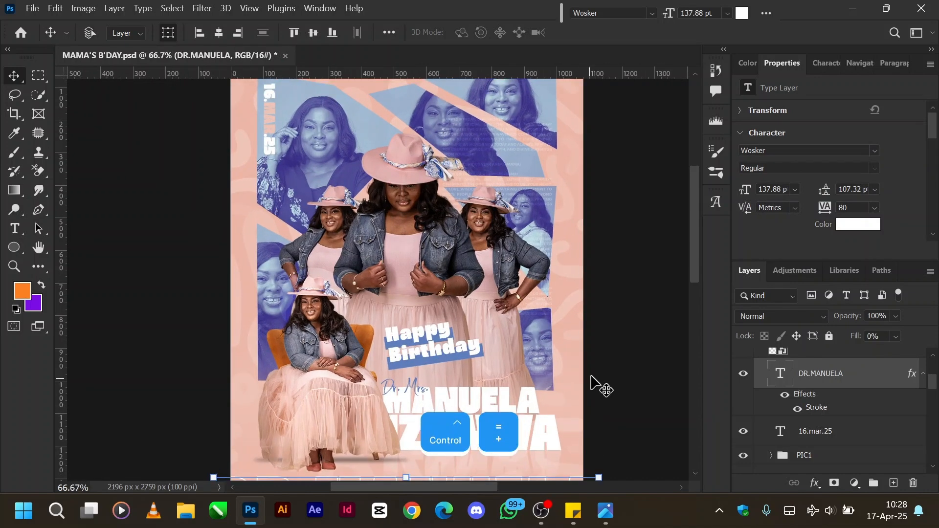
{"action": "scroll", "coordinate": [591, 384], "scroll_direction": "down", "scroll_amount": 4}
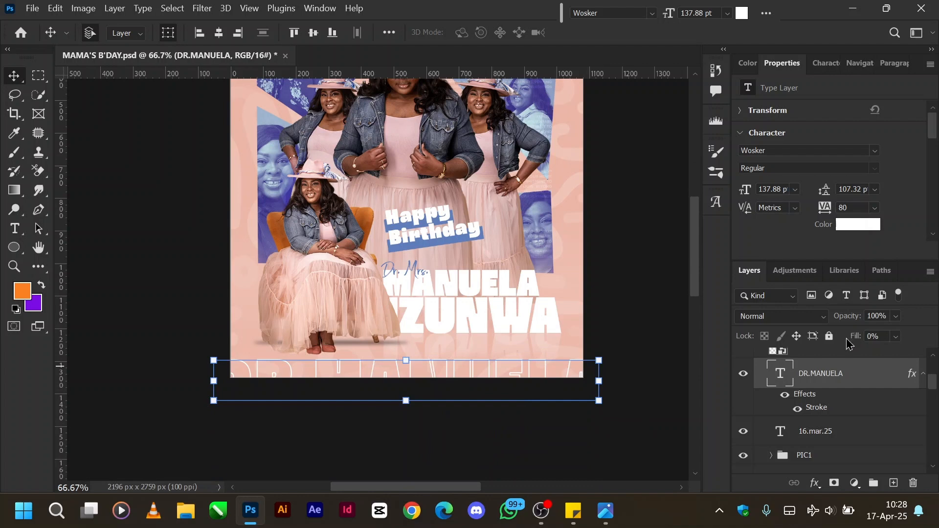
Set the bottom name text's fill to 100% with its effects hidden, try moving it up, and undo the move.
{"action": "left_click_drag", "start_coordinate": [851, 342], "coordinate": [934, 338]}
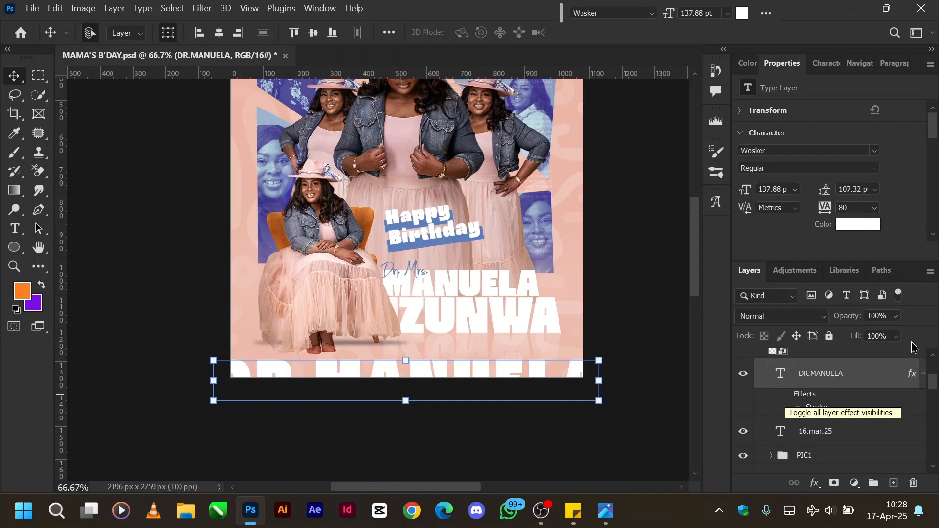
{"action": "left_click", "coordinate": [471, 374]}
{"action": "left_click_drag", "start_coordinate": [472, 354], "coordinate": [472, 308]}
{"action": "key", "text": "ctrl"}
{"action": "key", "text": "ctrl+z"}
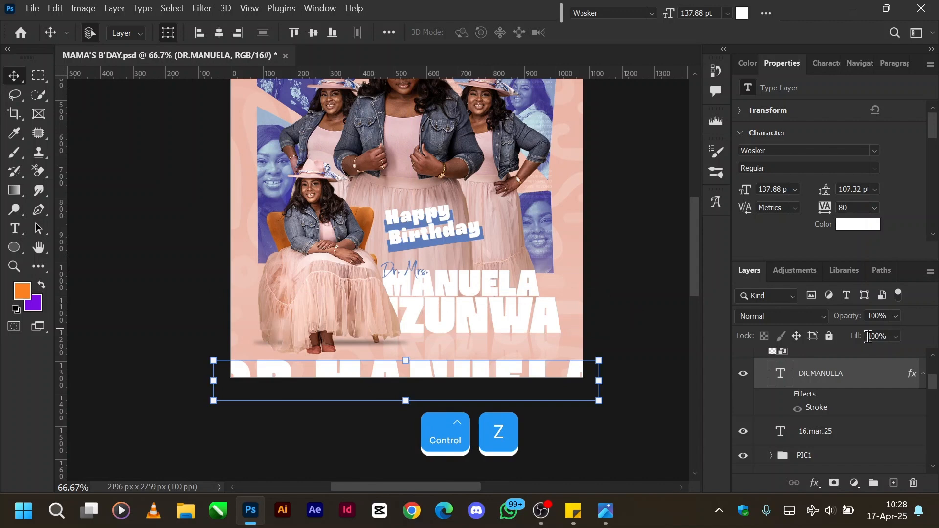
Turn the bottom name text's layer effects back on and set its fill to 0%.
{"action": "left_click_drag", "start_coordinate": [861, 342], "coordinate": [646, 375]}
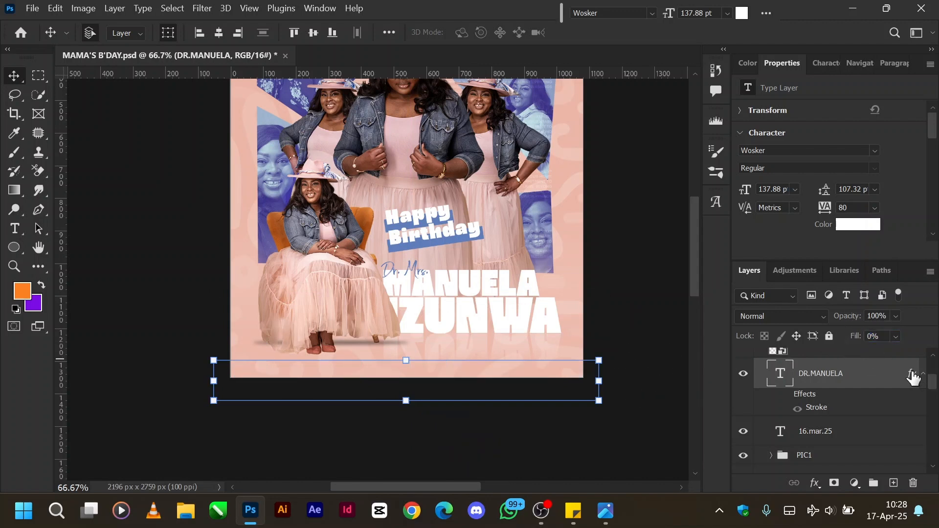
{"action": "key", "text": "ctrl+z"}
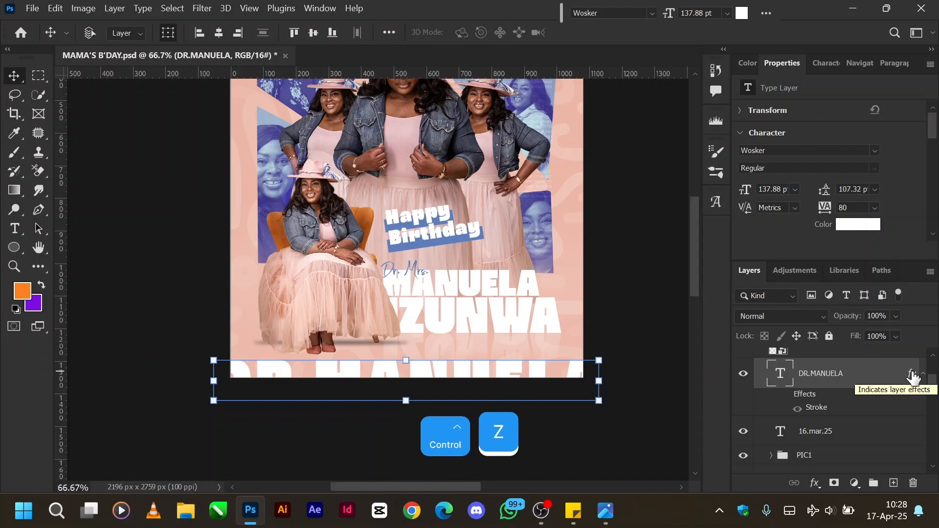
{"action": "left_click", "coordinate": [784, 394]}
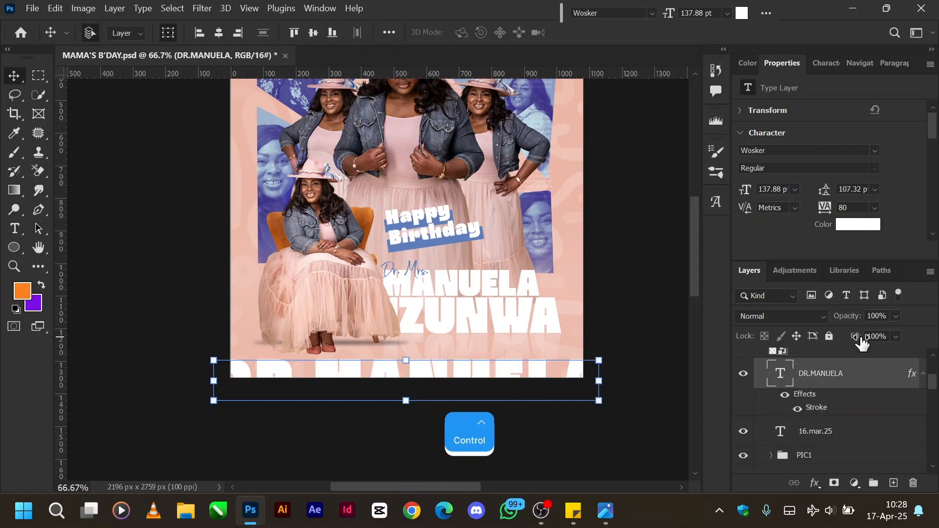
{"action": "left_click_drag", "start_coordinate": [862, 339], "coordinate": [676, 351]}
{"action": "key", "text": "alt"}
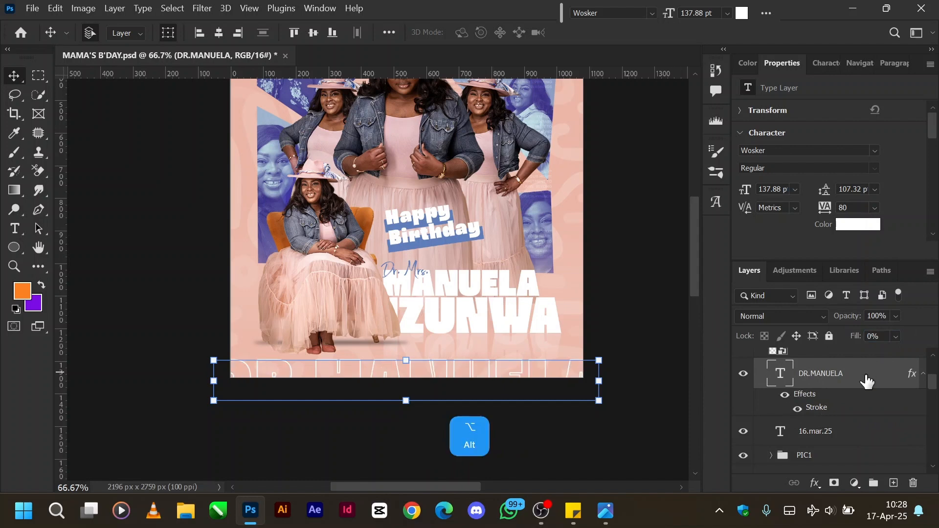
Duplicate the outlined name text layer below itself, hide the copy, remove the stroke effect from the original, and select the original.
{"action": "left_click_drag", "start_coordinate": [864, 376], "coordinate": [860, 419]}
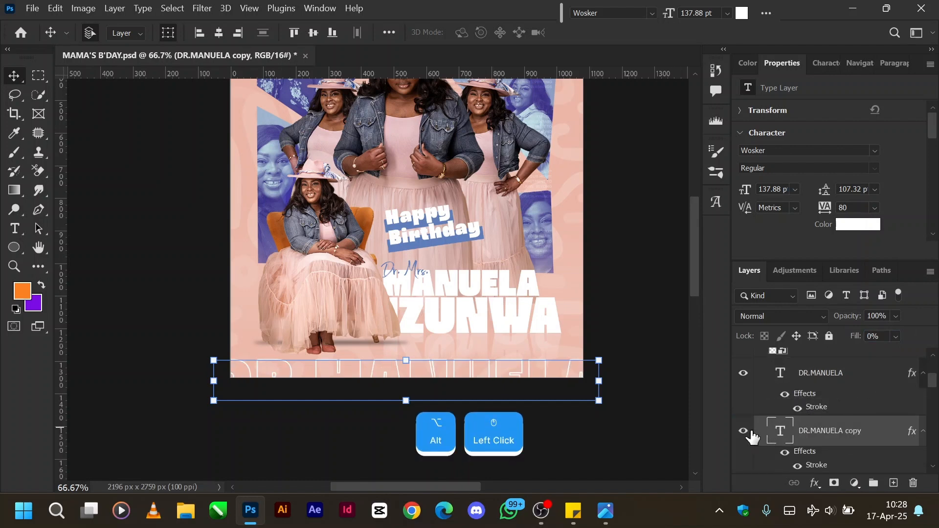
{"action": "left_click", "coordinate": [748, 431]}
{"action": "left_click_drag", "start_coordinate": [908, 374], "coordinate": [915, 483]}
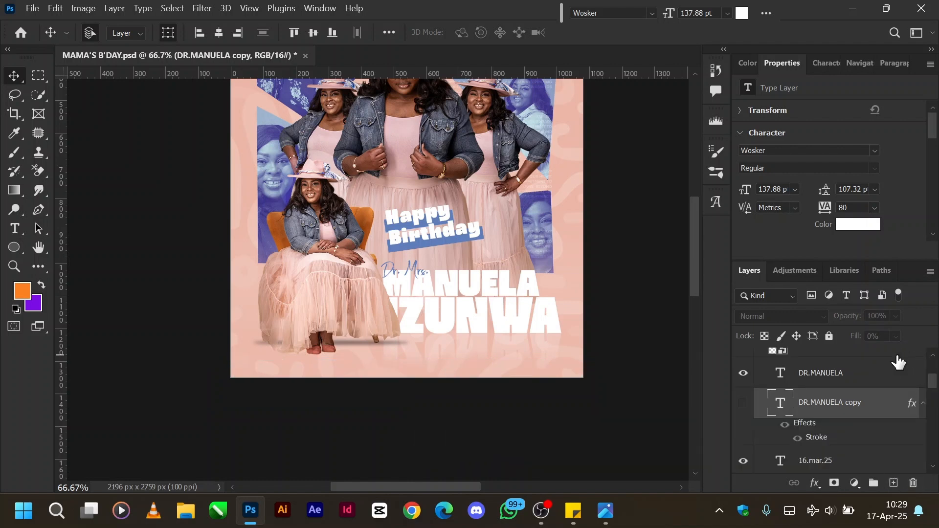
{"action": "left_click", "coordinate": [851, 378]}
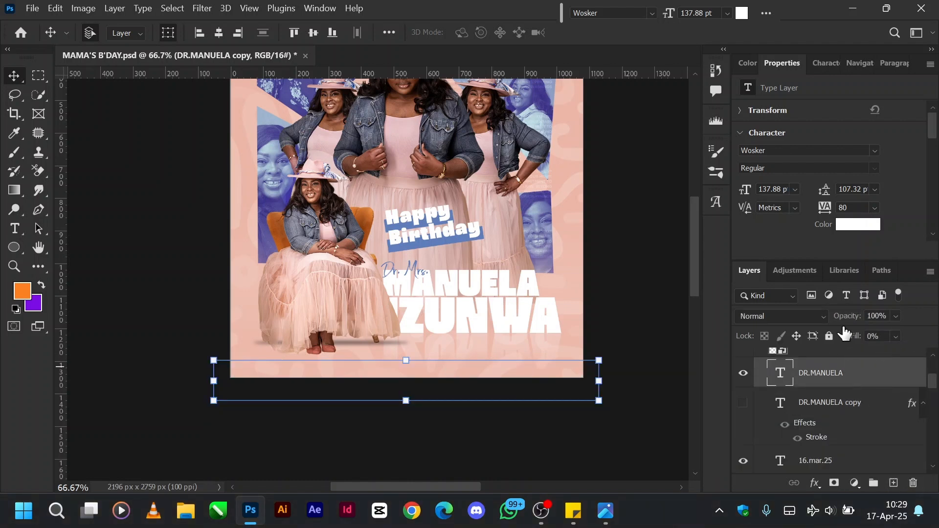
Set the plain name text's fill to 100%, try moving it up the flyer, and undo the move.
{"action": "left_click_drag", "start_coordinate": [855, 337], "coordinate": [934, 334]}
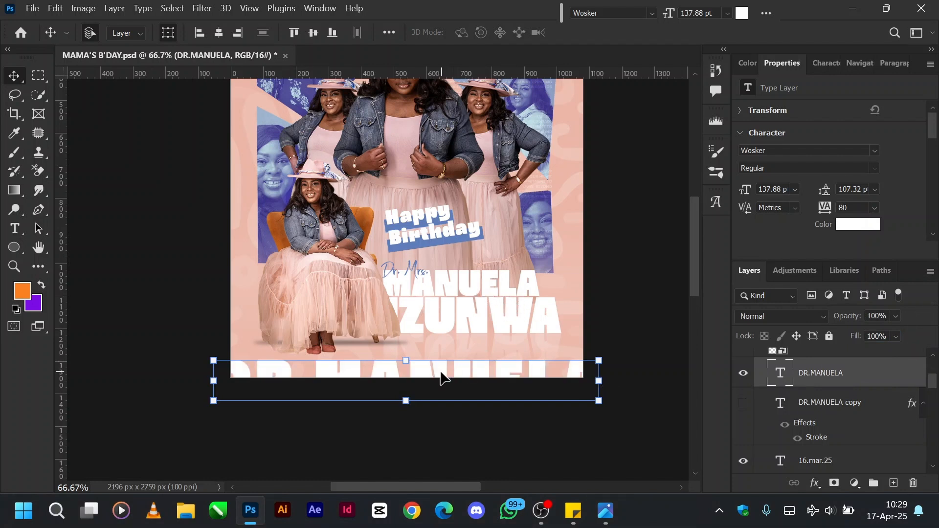
{"action": "left_click_drag", "start_coordinate": [439, 378], "coordinate": [436, 296]}
{"action": "key", "text": "ctrl+z"}
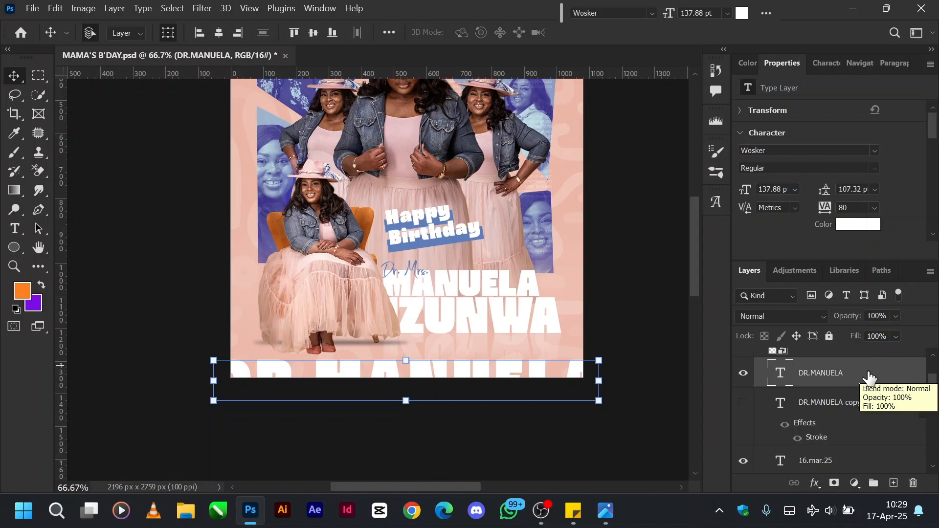
Set the bottom name text's fill to 0% and add a Stroke effect in its layer style.
{"action": "left_click_drag", "start_coordinate": [859, 340], "coordinate": [667, 335]}
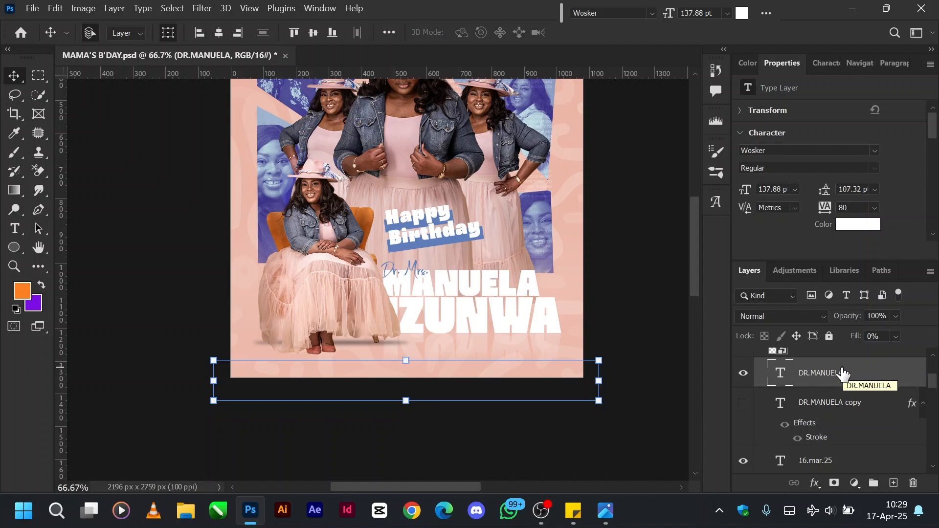
{"action": "right_click", "coordinate": [853, 371]}
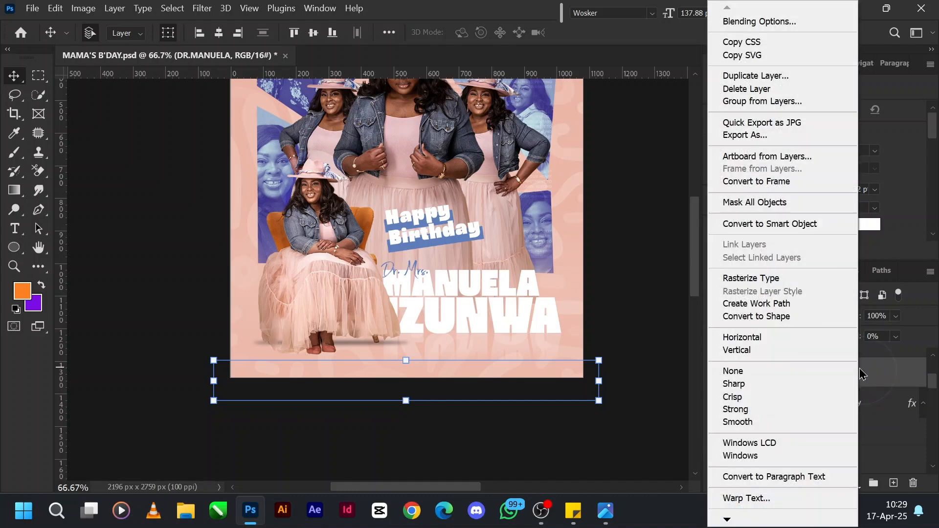
{"action": "left_click", "coordinate": [788, 22]}
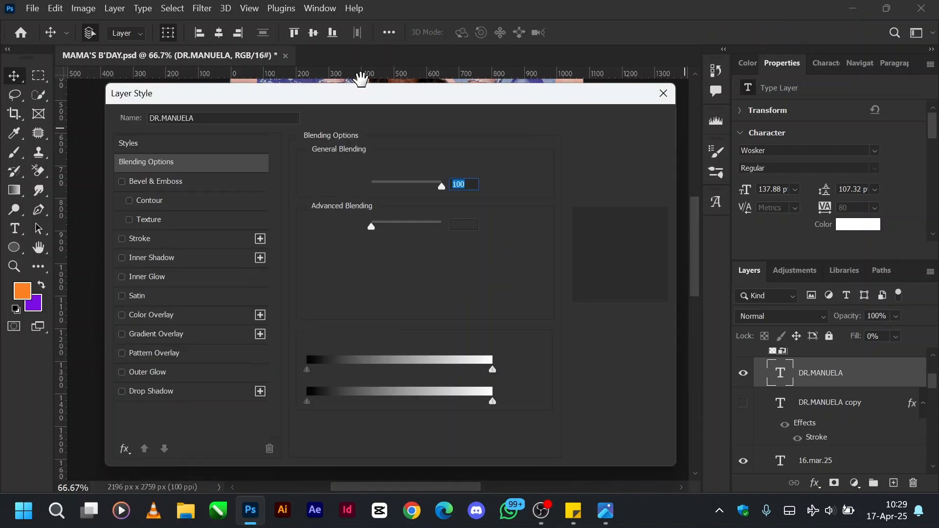
{"action": "left_click_drag", "start_coordinate": [313, 93], "coordinate": [803, 50]}
{"action": "left_click", "coordinate": [678, 197]}
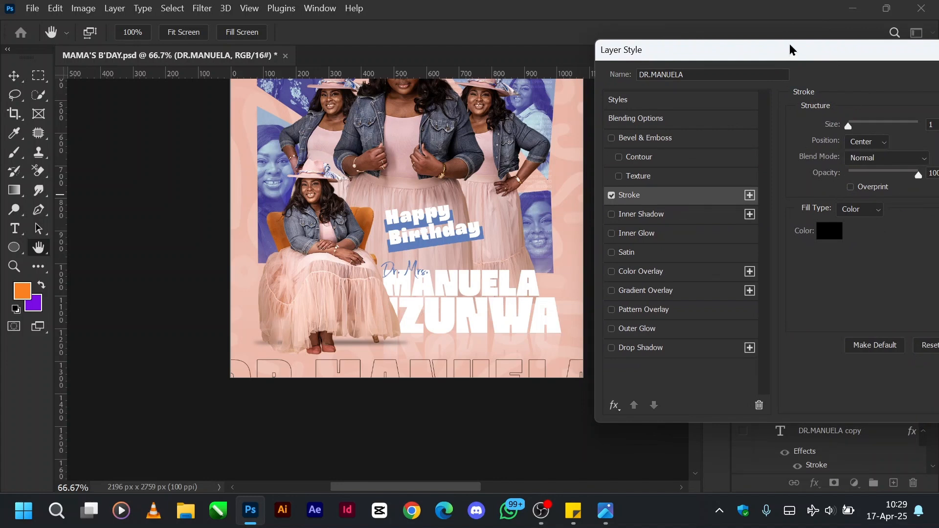
Set the name text's stroke to 2 px, Center position, with white (ffffff) as its color.
{"action": "left_click_drag", "start_coordinate": [792, 49], "coordinate": [752, 42]}
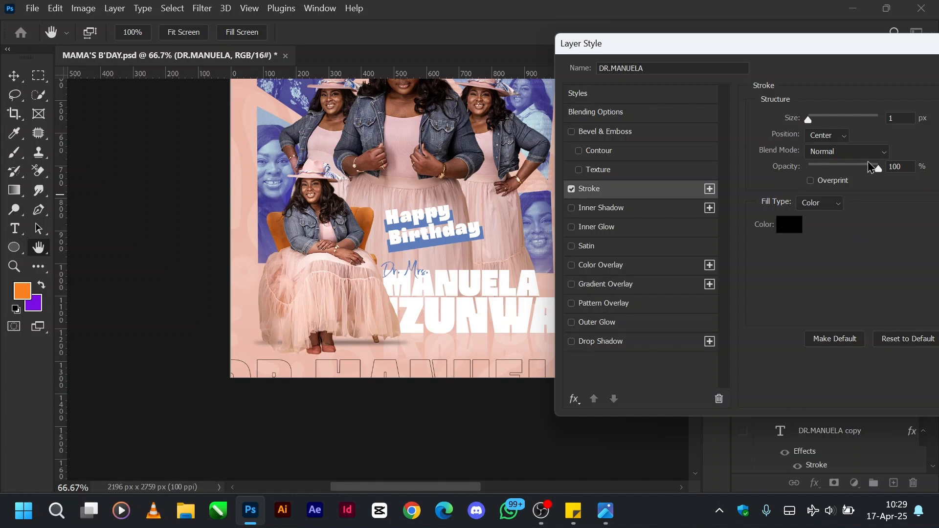
{"action": "left_click", "coordinate": [845, 137]}
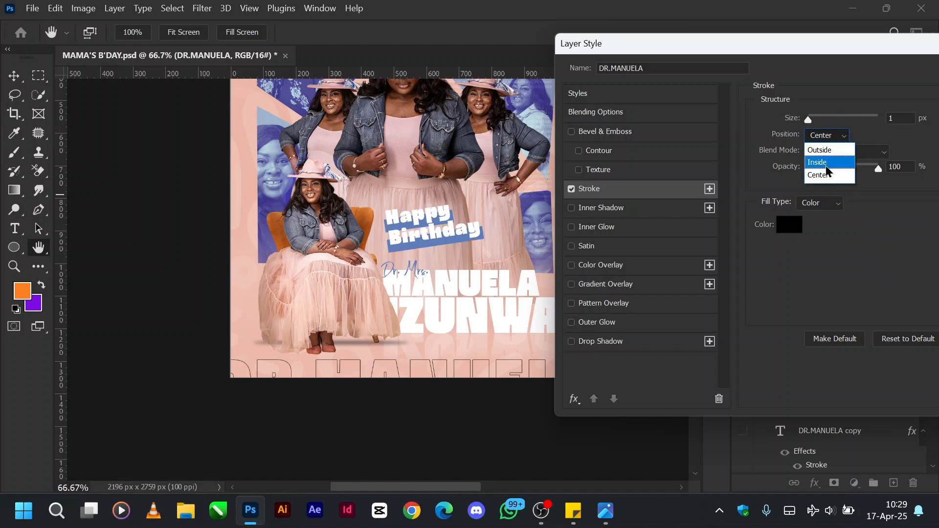
{"action": "left_click", "coordinate": [823, 176]}
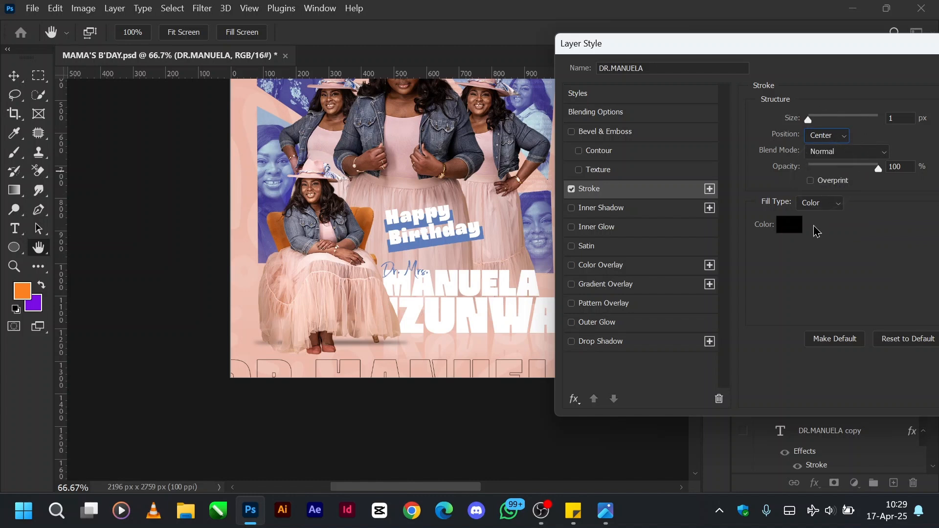
{"action": "left_click_drag", "start_coordinate": [809, 123], "coordinate": [811, 124]}
{"action": "left_click", "coordinate": [789, 228]}
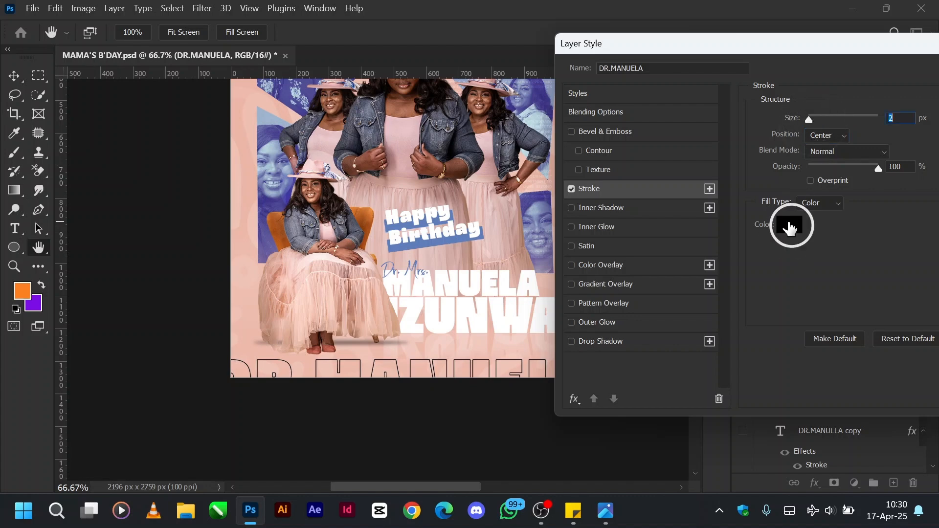
{"action": "left_click", "coordinate": [616, 187]}
{"action": "left_click", "coordinate": [498, 100]}
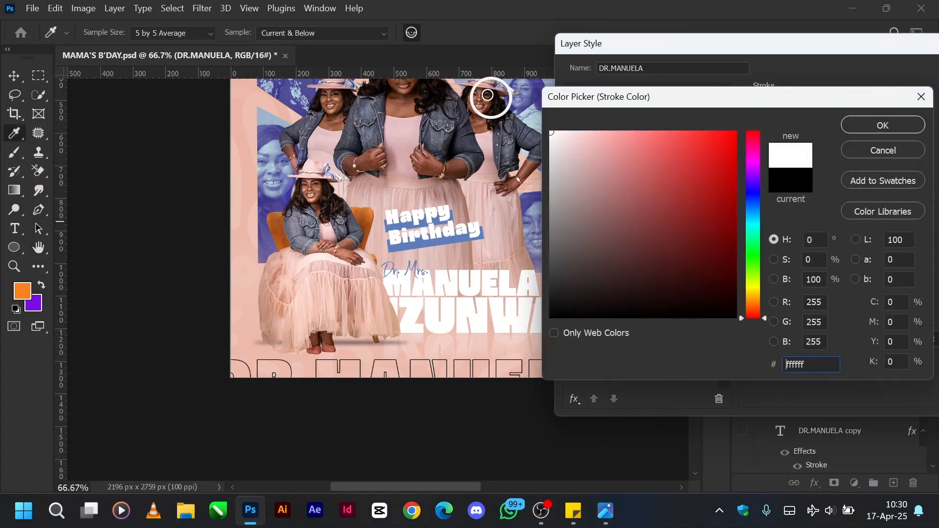
{"action": "left_click", "coordinate": [870, 123]}
Compare the name lettering with the stroke preview off and on, and set the stroke size to 1 px.
{"action": "left_click", "coordinate": [864, 49]}
{"action": "left_click_drag", "start_coordinate": [863, 49], "coordinate": [781, 64]}
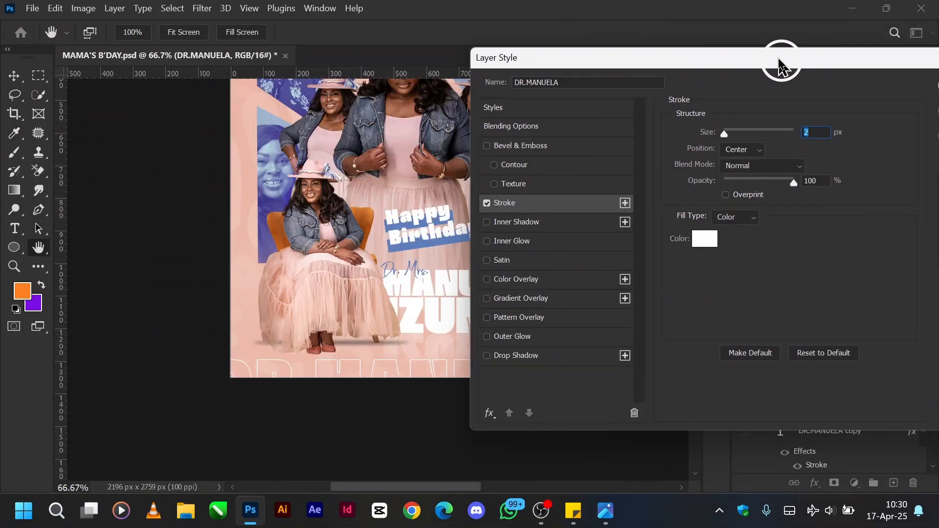
{"action": "left_click_drag", "start_coordinate": [781, 66], "coordinate": [525, 79]}
{"action": "left_click", "coordinate": [702, 175]}
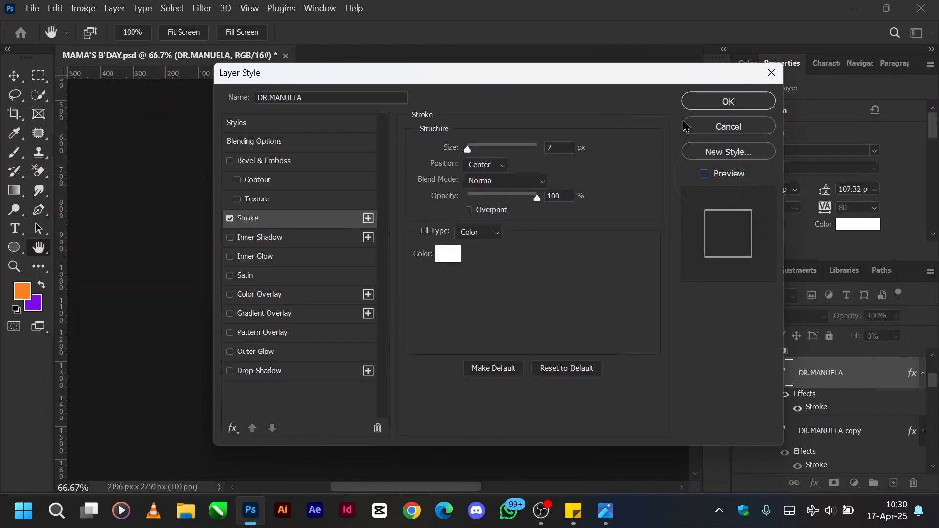
{"action": "left_click_drag", "start_coordinate": [624, 77], "coordinate": [180, 73]}
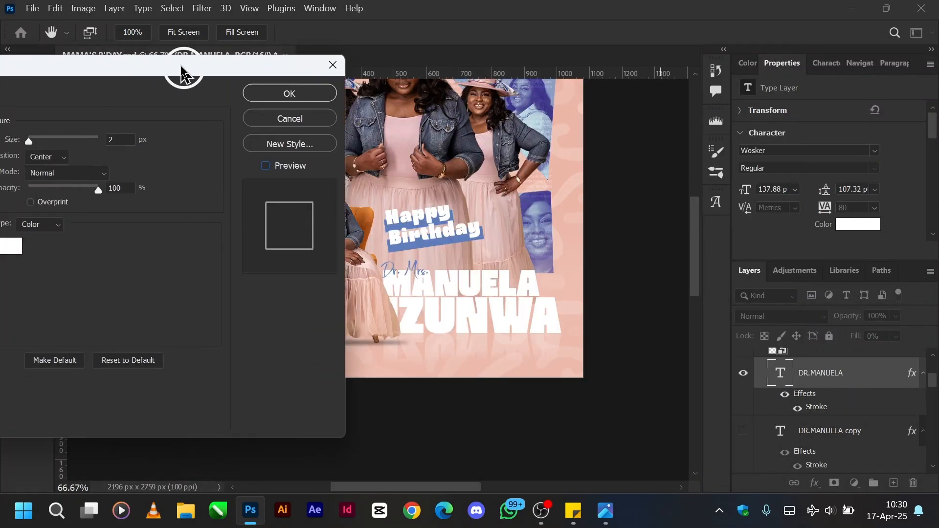
{"action": "left_click", "coordinate": [265, 167]}
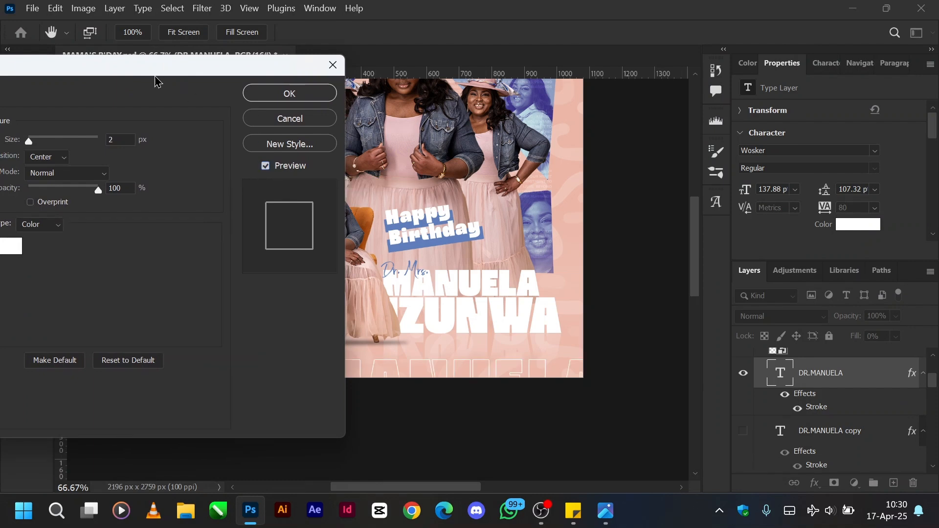
{"action": "left_click_drag", "start_coordinate": [30, 145], "coordinate": [27, 143]}
{"action": "left_click_drag", "start_coordinate": [152, 71], "coordinate": [779, 106]}
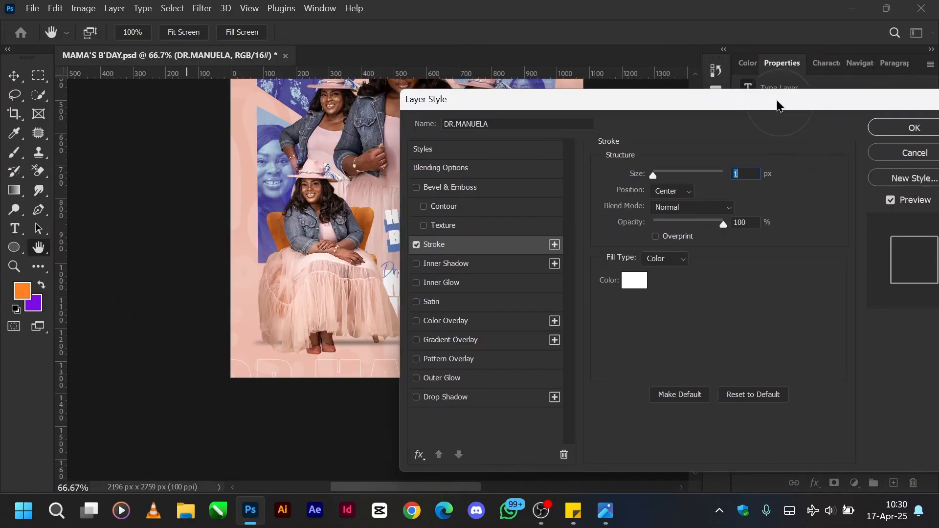
Apply the 1 px stroke to the rebuilt bottom name text, hide that layer and show the original outlined copy instead.
{"action": "left_click", "coordinate": [925, 129]}
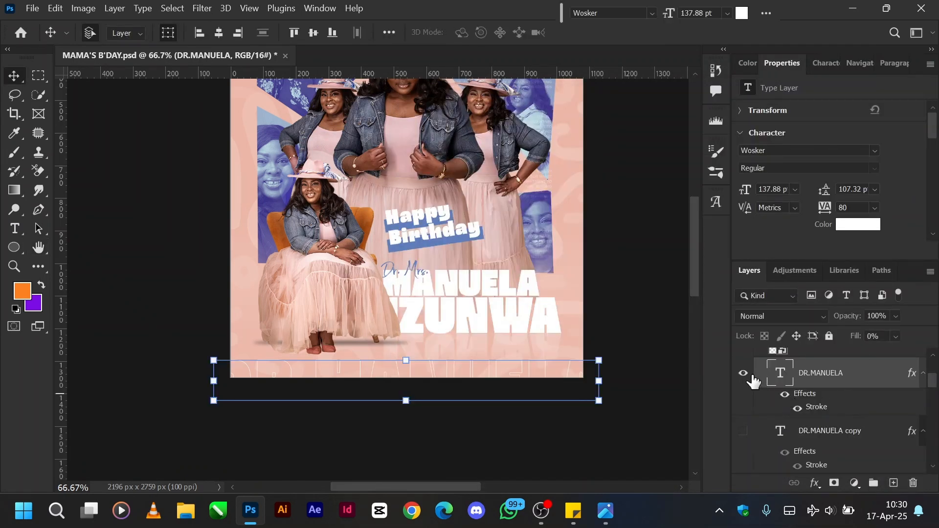
{"action": "left_click", "coordinate": [748, 378]}
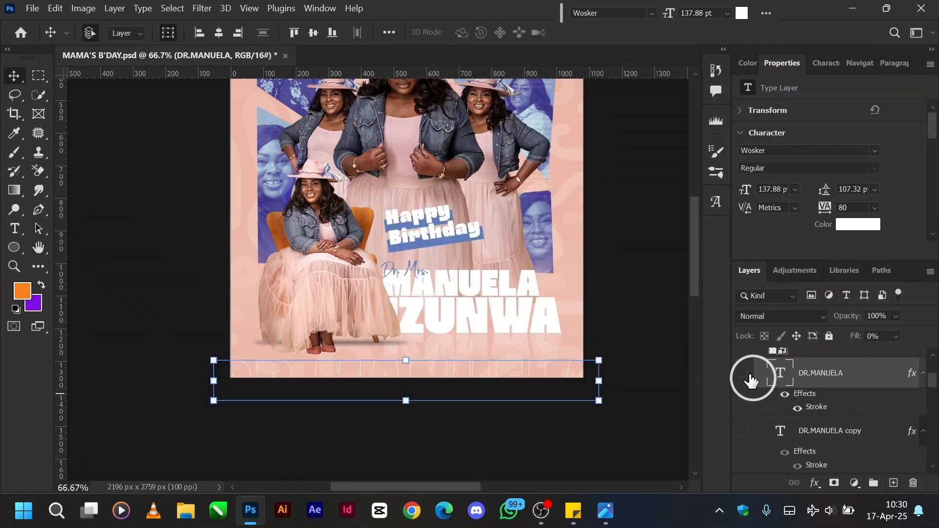
{"action": "left_click", "coordinate": [744, 432]}
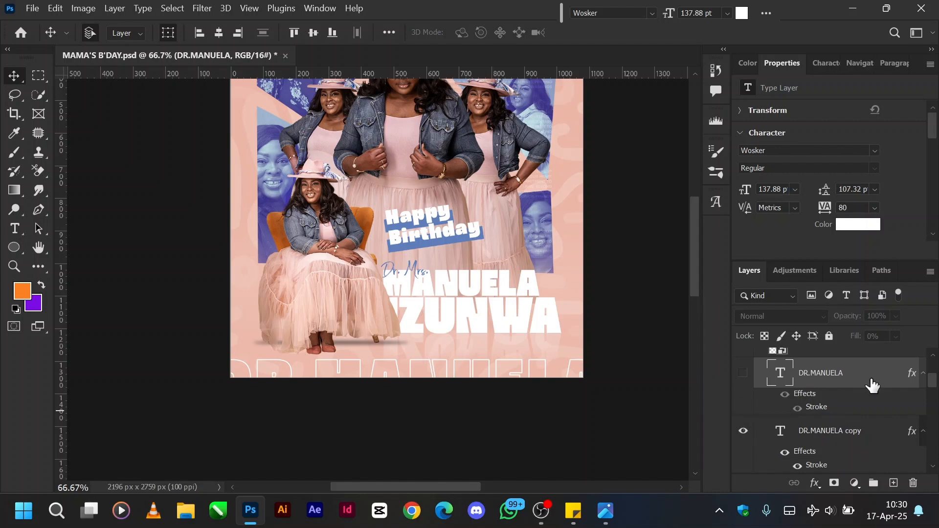
Show the GIC Logo(White) layer on the flyer.
{"action": "scroll", "coordinate": [847, 400], "scroll_direction": "up", "scroll_amount": 2}
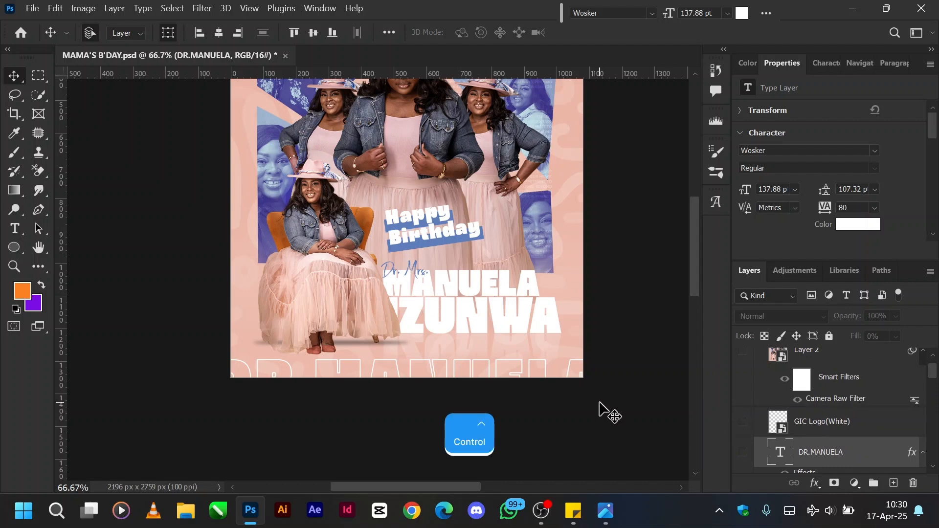
{"action": "key", "text": "ctrl+minus"}
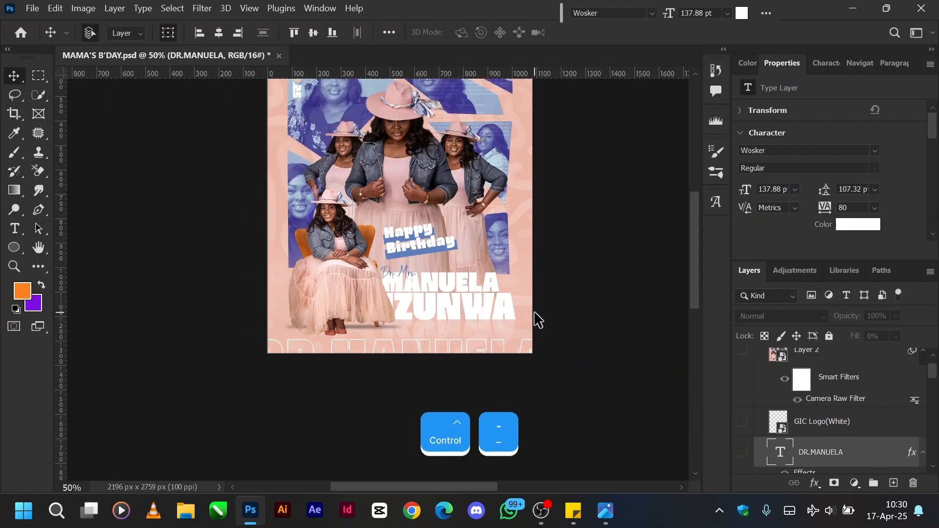
{"action": "scroll", "coordinate": [538, 321], "scroll_direction": "up", "scroll_amount": 4}
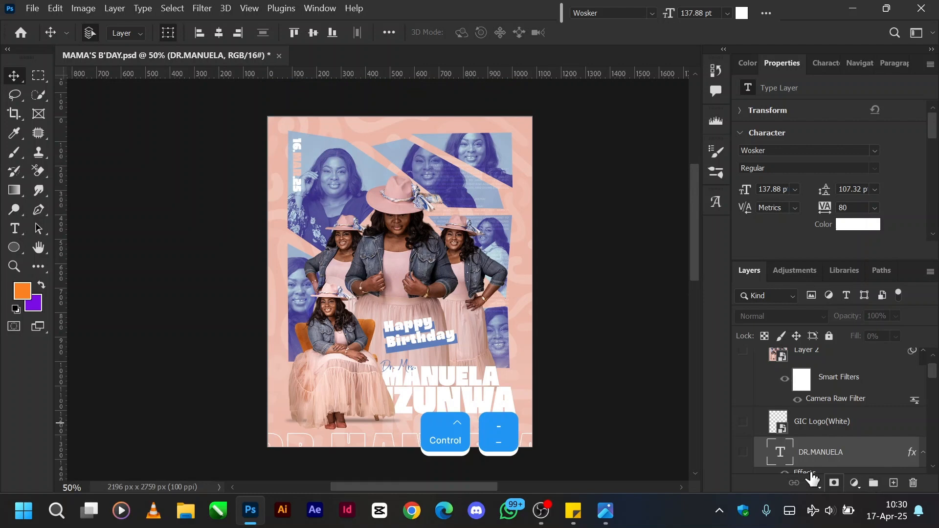
{"action": "left_click", "coordinate": [743, 422]}
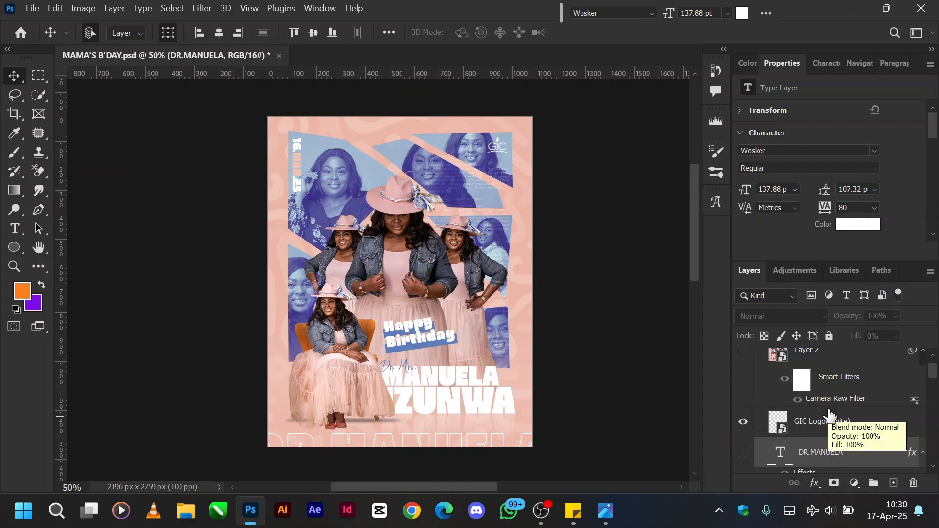
Stamp all visible layers into a new layer above GIC Logo(White) and convert it to a smart object.
{"action": "scroll", "coordinate": [830, 415], "scroll_direction": "up", "scroll_amount": 1}
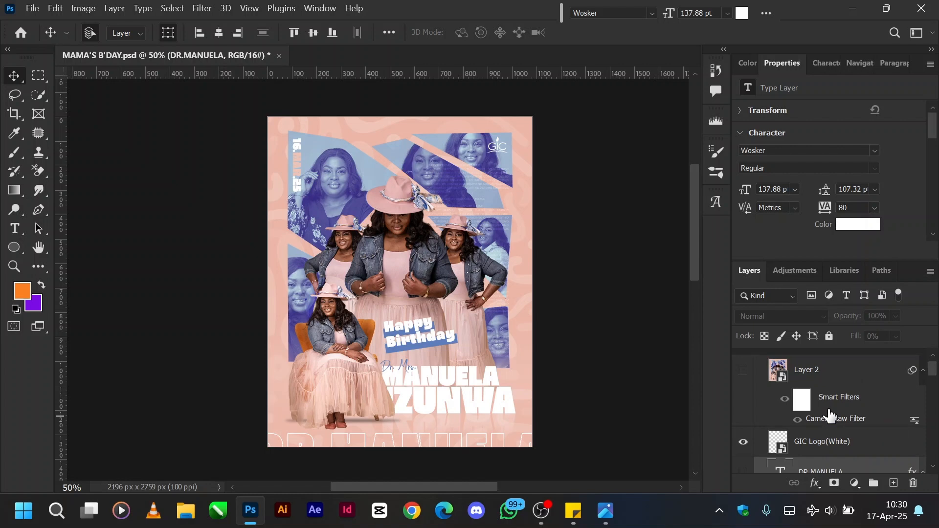
{"action": "left_click", "coordinate": [807, 443]}
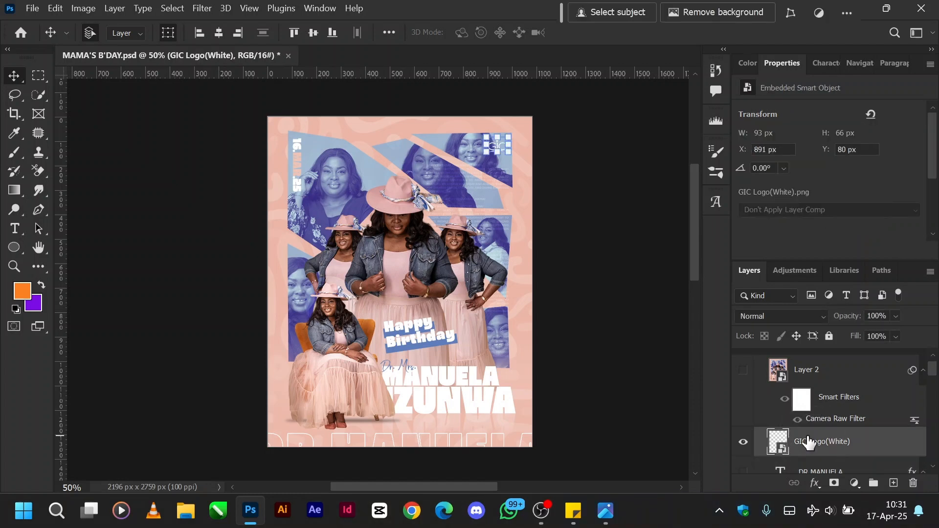
{"action": "key", "text": "ctrl+shift+alt"}
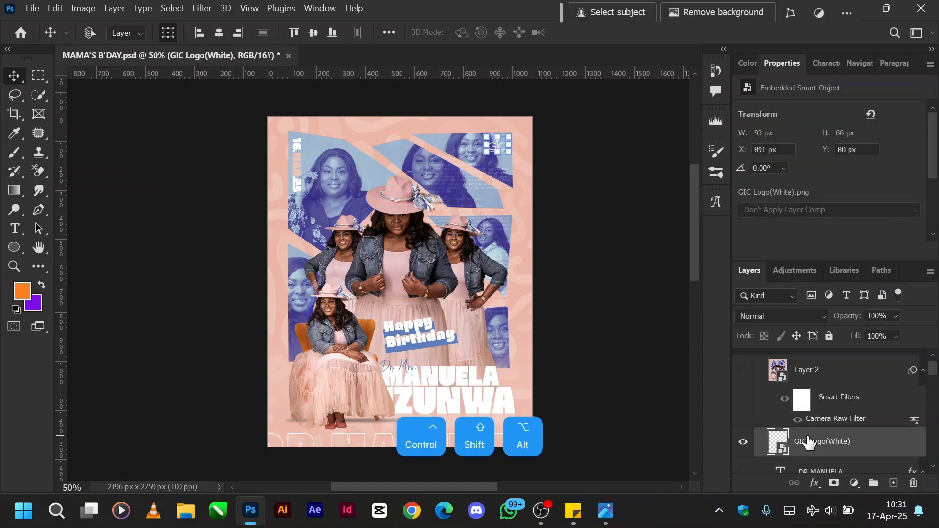
{"action": "key", "text": "ctrl+shift+alt+e"}
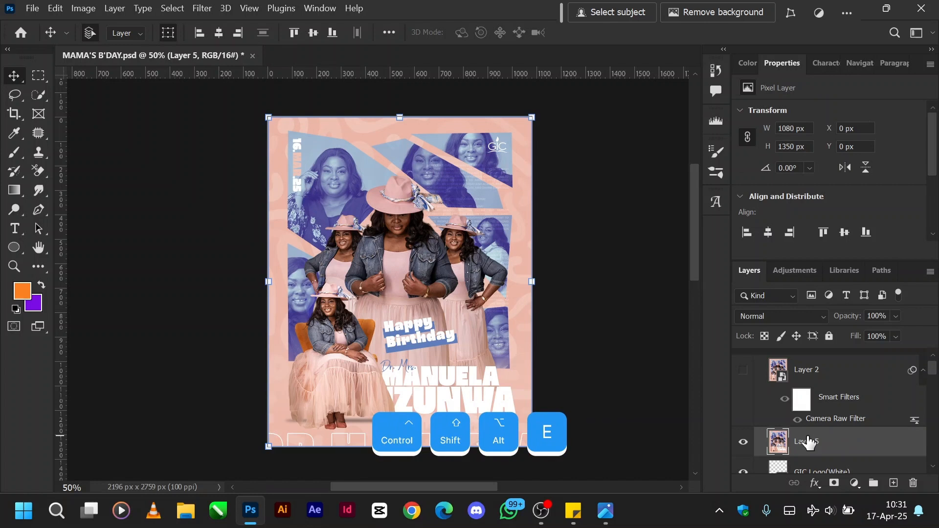
{"action": "key", "text": "ctrl+shift+period"}
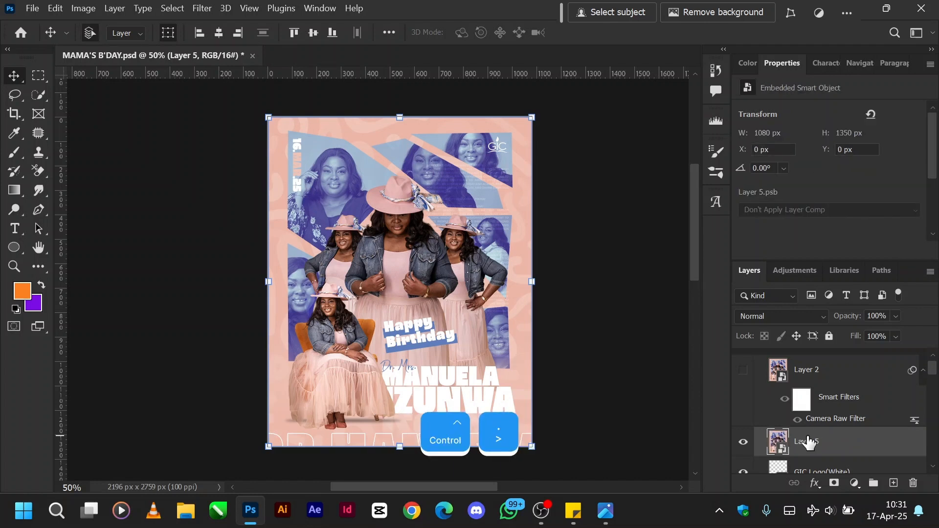
{"action": "right_click", "coordinate": [845, 447]}
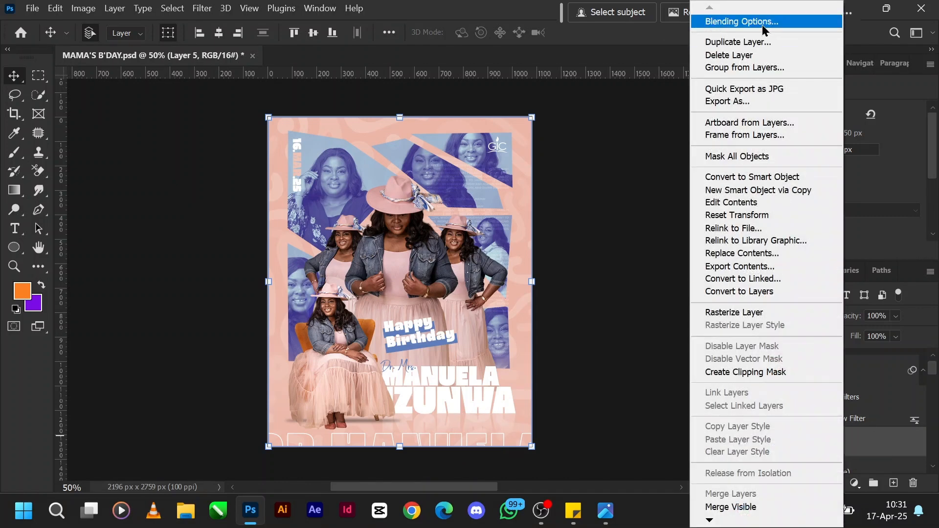
{"action": "left_click", "coordinate": [886, 445]}
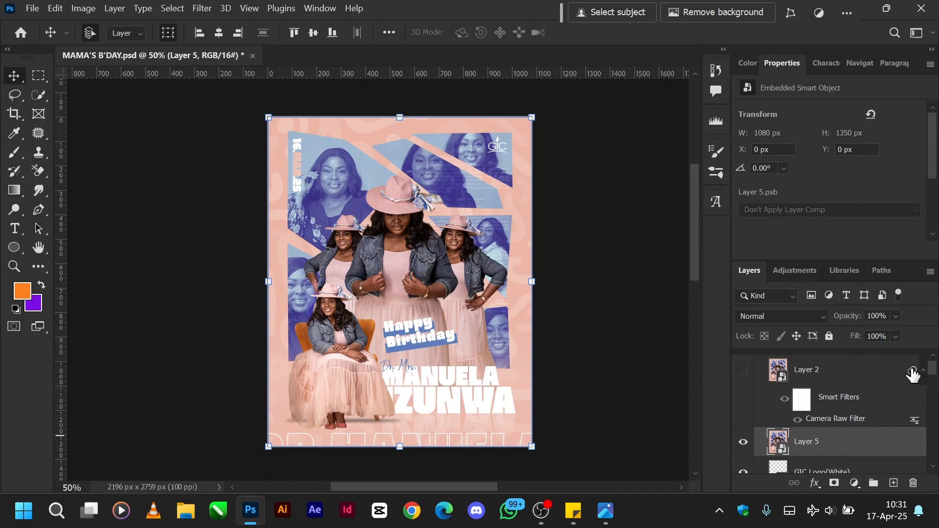
Open the Camera Raw Filter on the merged flyer layer and set Grain to 12.
{"action": "key", "text": "ctrl"}
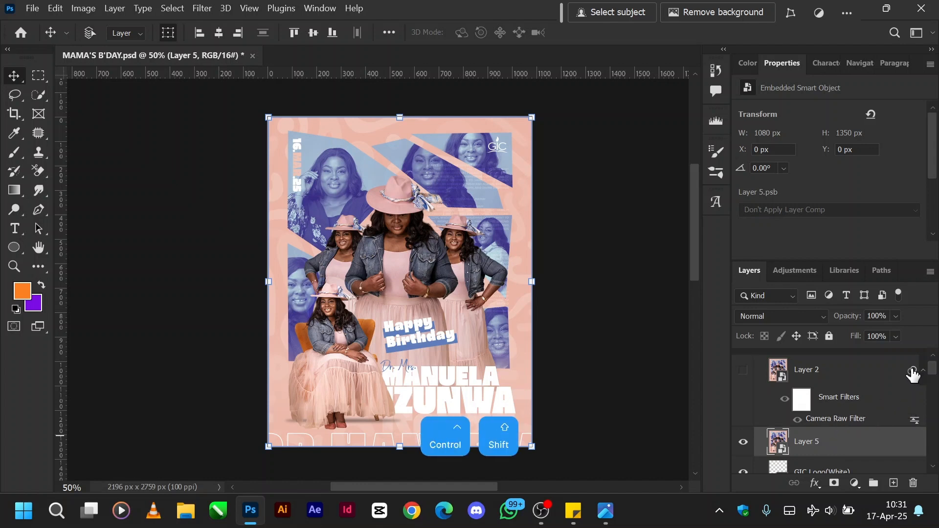
{"action": "key", "text": "ctrl+shift+a"}
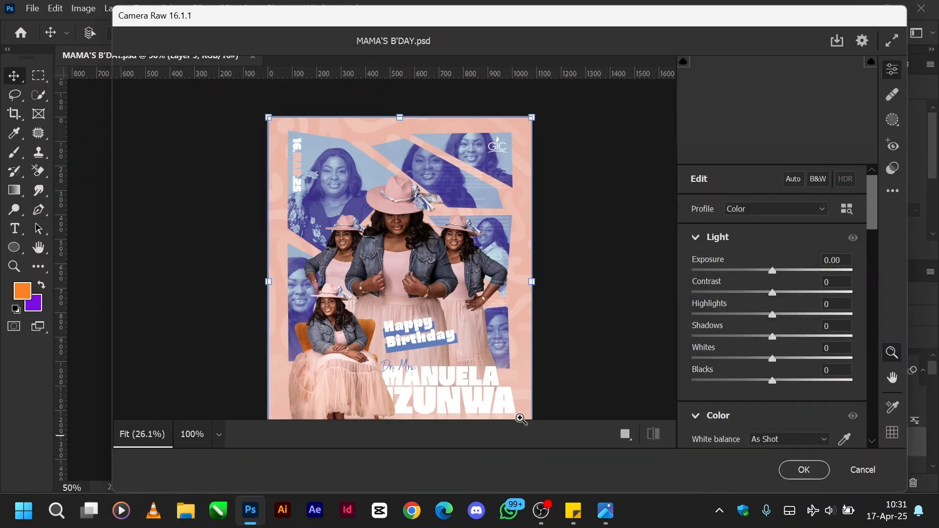
{"action": "key", "text": "ctrl+equal"}
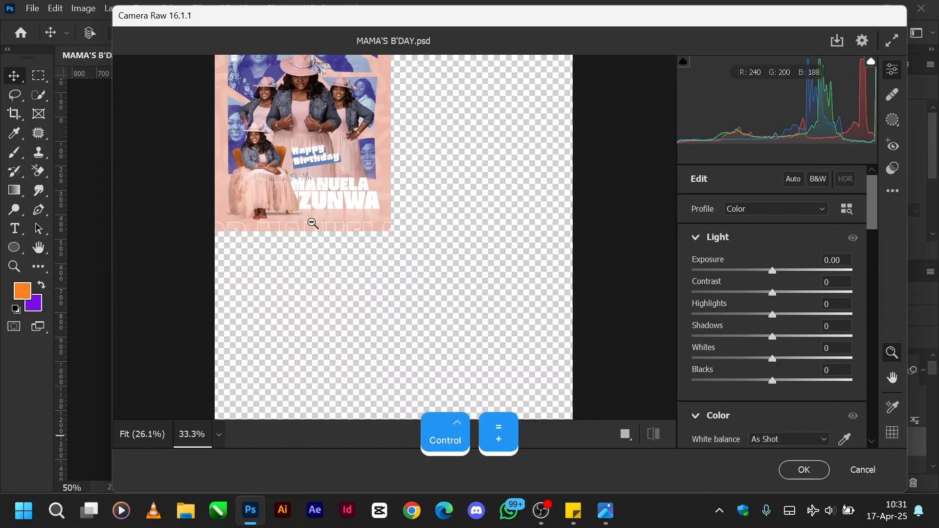
{"action": "scroll", "coordinate": [312, 224], "scroll_direction": "up", "scroll_amount": 5}
{"action": "scroll", "coordinate": [313, 223], "scroll_direction": "down", "scroll_amount": 5}
{"action": "scroll", "coordinate": [312, 224], "scroll_direction": "up", "scroll_amount": 5}
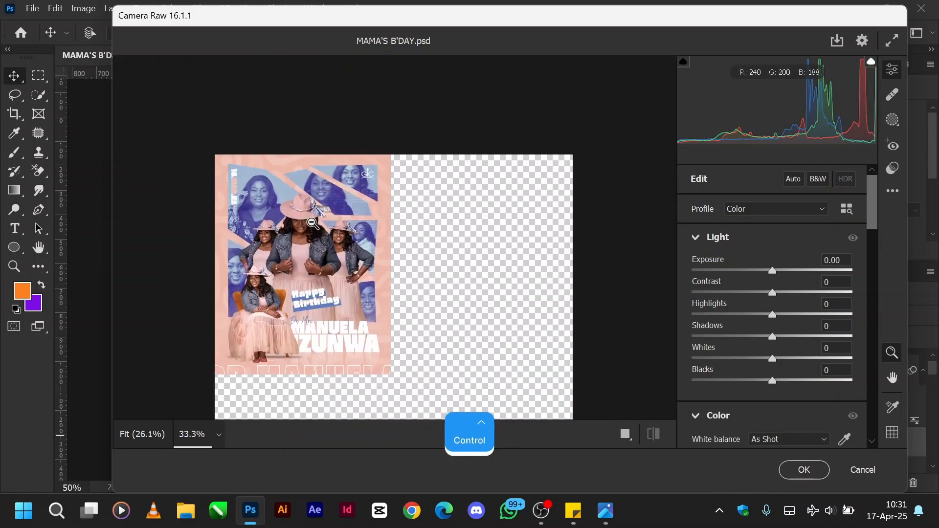
{"action": "key", "text": "ctrl+equal"}
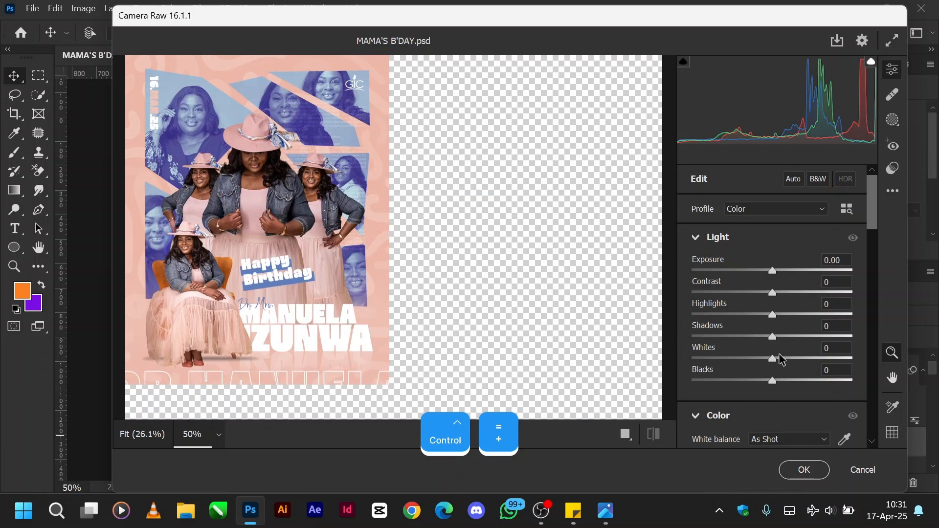
{"action": "scroll", "coordinate": [778, 355], "scroll_direction": "down", "scroll_amount": 6}
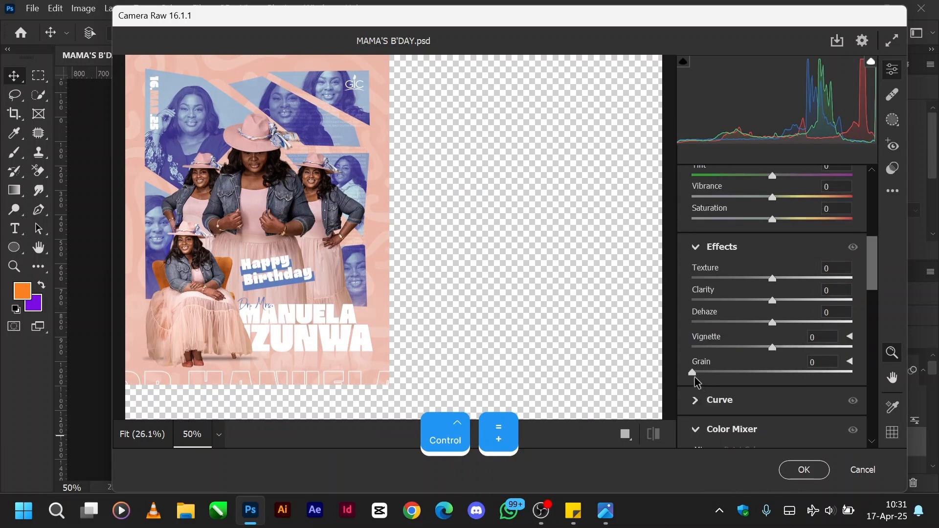
{"action": "left_click_drag", "start_coordinate": [693, 376], "coordinate": [714, 374]}
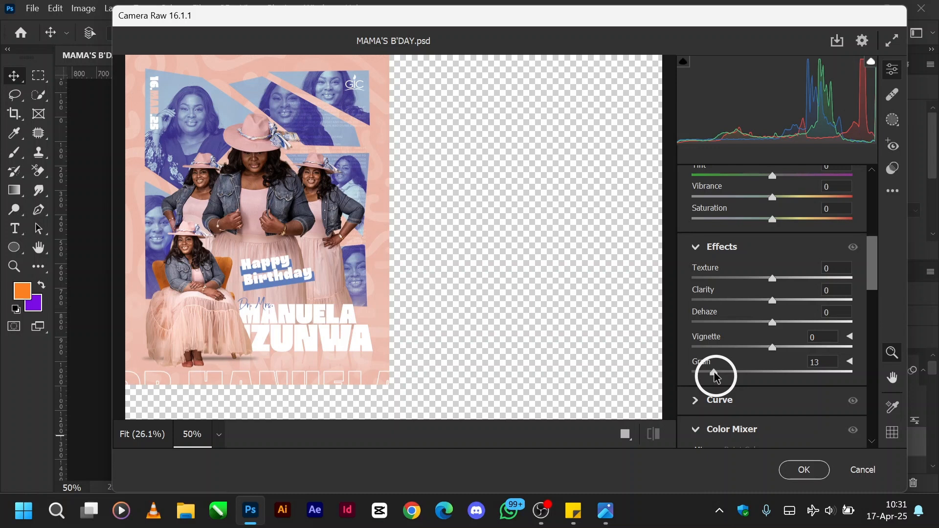
{"action": "left_click_drag", "start_coordinate": [714, 375], "coordinate": [712, 374]}
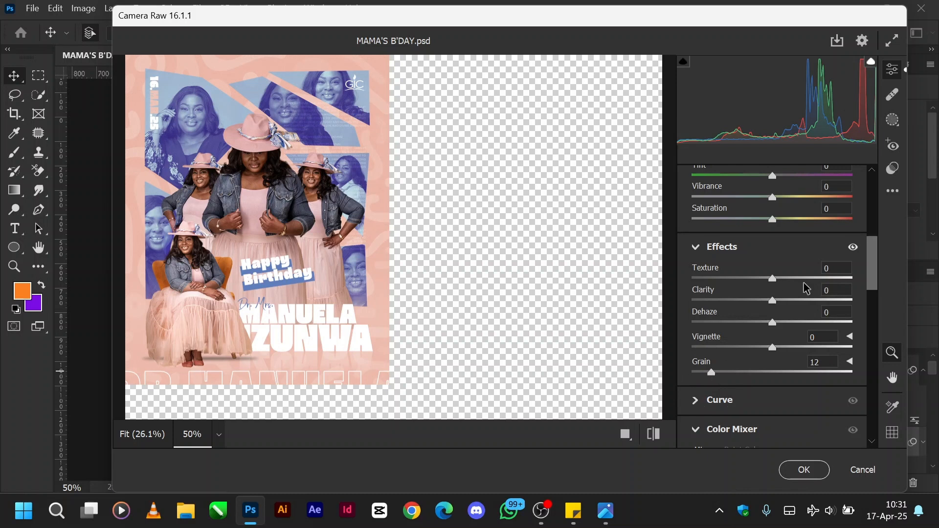
Set Clarity to +14 and Texture to +5 in Camera Raw, and adjust the Whites.
{"action": "mouse_move", "coordinate": [774, 304]}
{"action": "left_mouse_down"}
{"action": "mouse_move", "coordinate": [793, 303]}
{"action": "mouse_move", "coordinate": [777, 285]}
{"action": "mouse_move", "coordinate": [803, 285]}
{"action": "mouse_move", "coordinate": [775, 286]}
{"action": "left_mouse_up"}
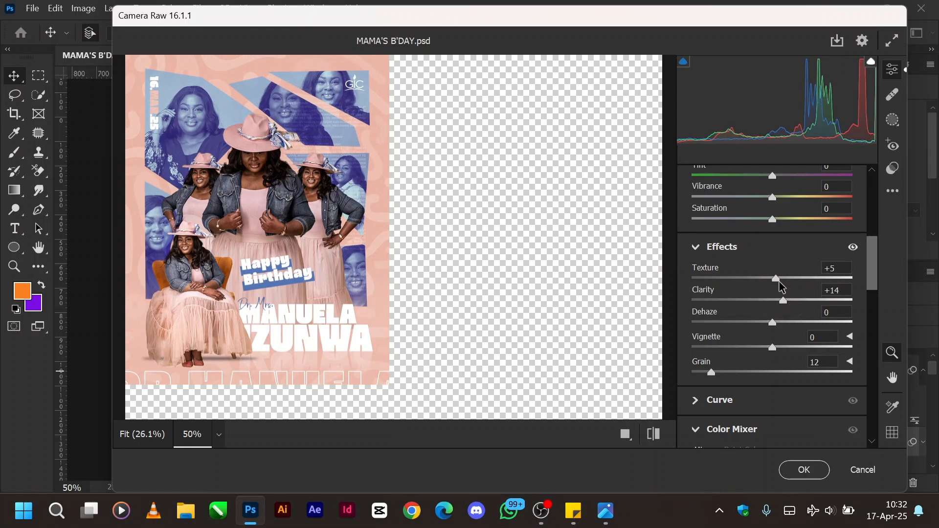
{"action": "scroll", "coordinate": [782, 287], "scroll_direction": "up", "scroll_amount": 3}
{"action": "scroll", "coordinate": [781, 287], "scroll_direction": "up", "scroll_amount": 3}
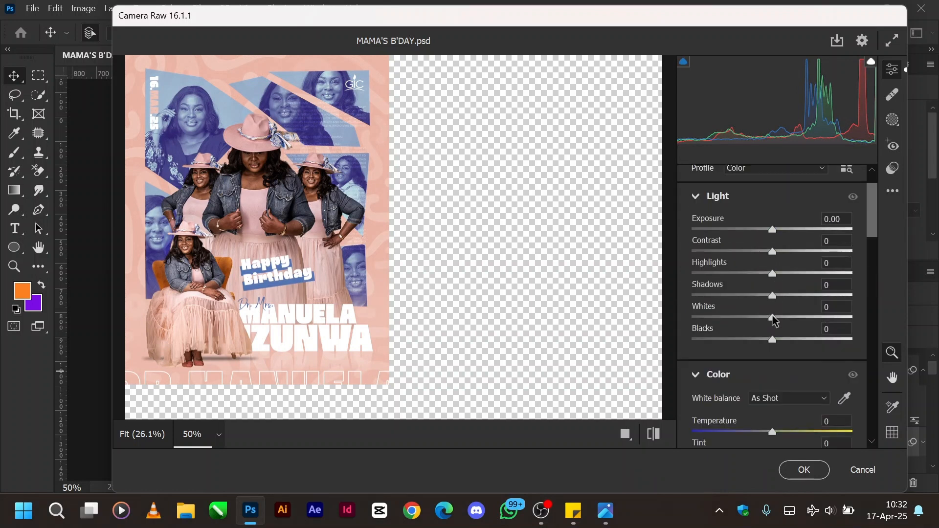
{"action": "left_click_drag", "start_coordinate": [772, 318], "coordinate": [790, 338]}
Set Sharpening to 45 in the Detail settings of Camera Raw.
{"action": "scroll", "coordinate": [744, 336], "scroll_direction": "down", "scroll_amount": 8}
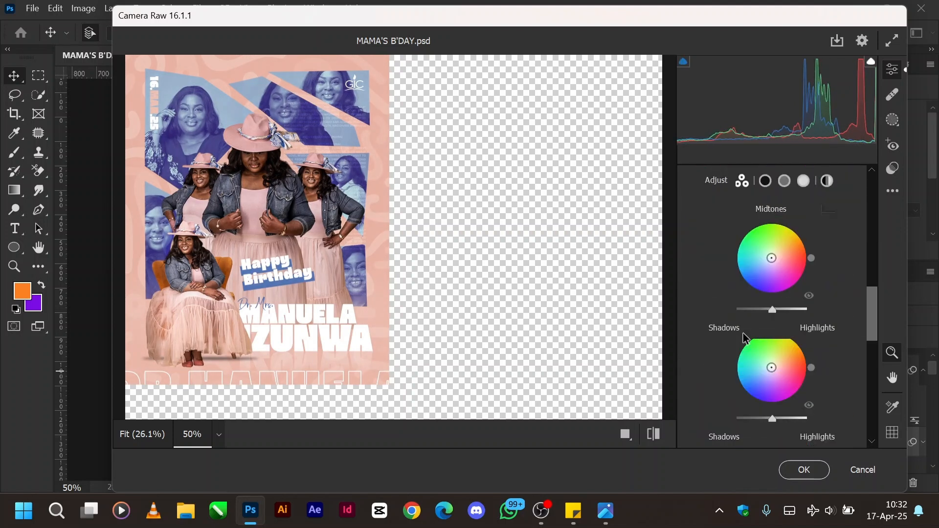
{"action": "scroll", "coordinate": [744, 337], "scroll_direction": "down", "scroll_amount": 8}
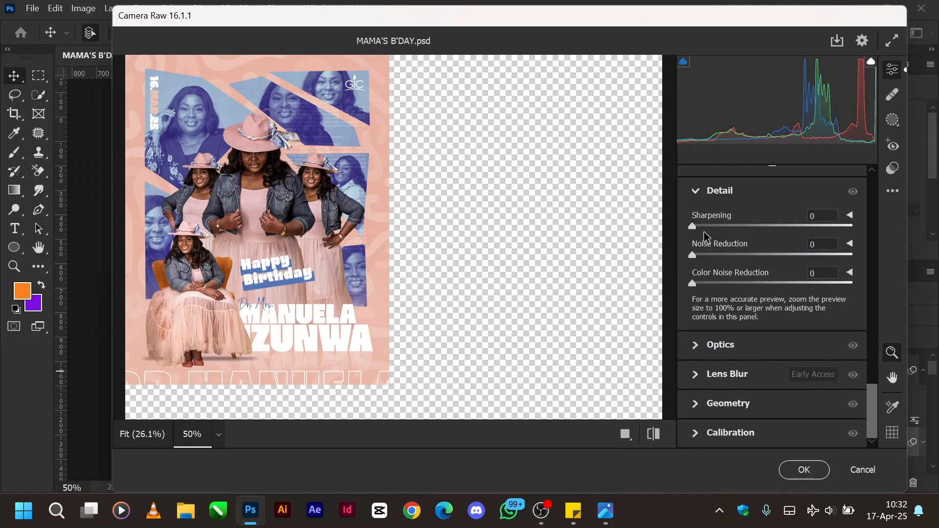
{"action": "left_click_drag", "start_coordinate": [692, 226], "coordinate": [742, 228]}
Discard all the Camera Raw changes and delete the merged flyer layer.
{"action": "left_click", "coordinate": [864, 471]}
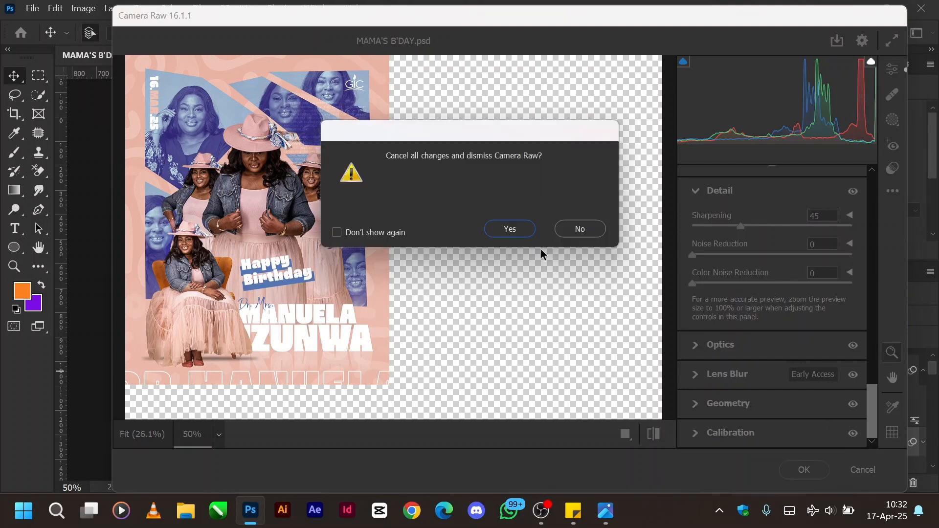
{"action": "left_click", "coordinate": [508, 230]}
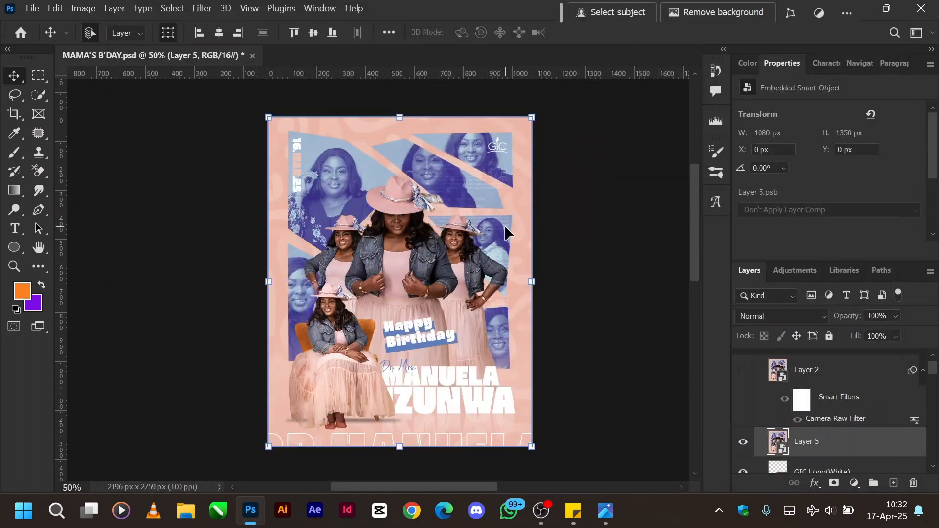
{"action": "key", "text": "Delete"}
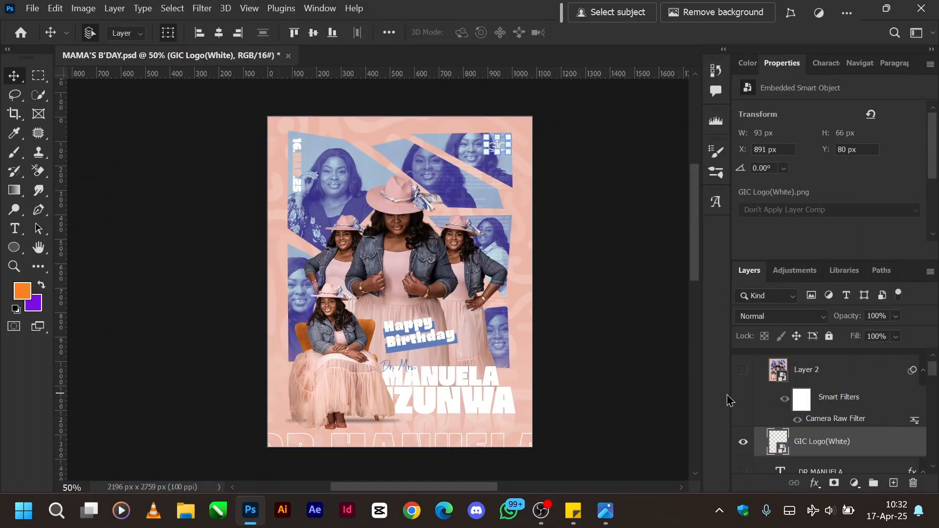
Show the finished Camera Raw composite, Layer 2, and collapse its smart filter list.
{"action": "left_click", "coordinate": [743, 371]}
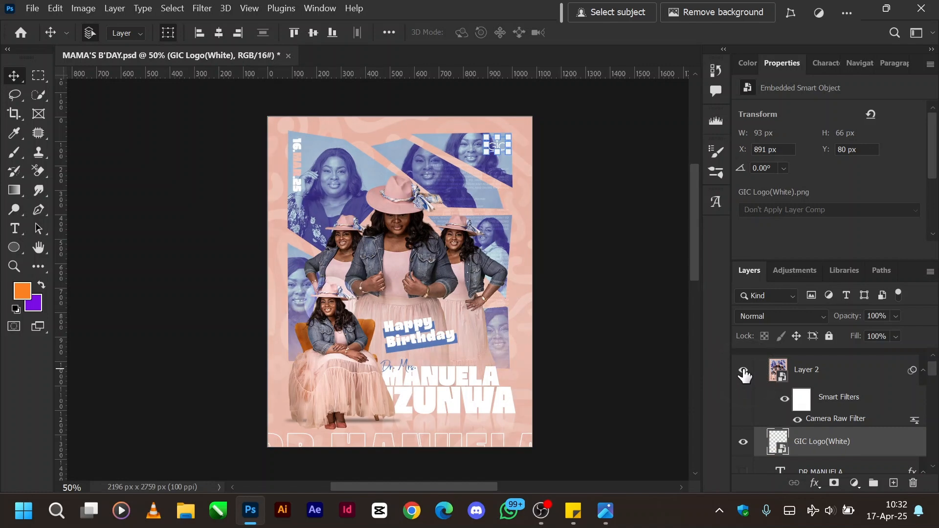
{"action": "left_click", "coordinate": [922, 372]}
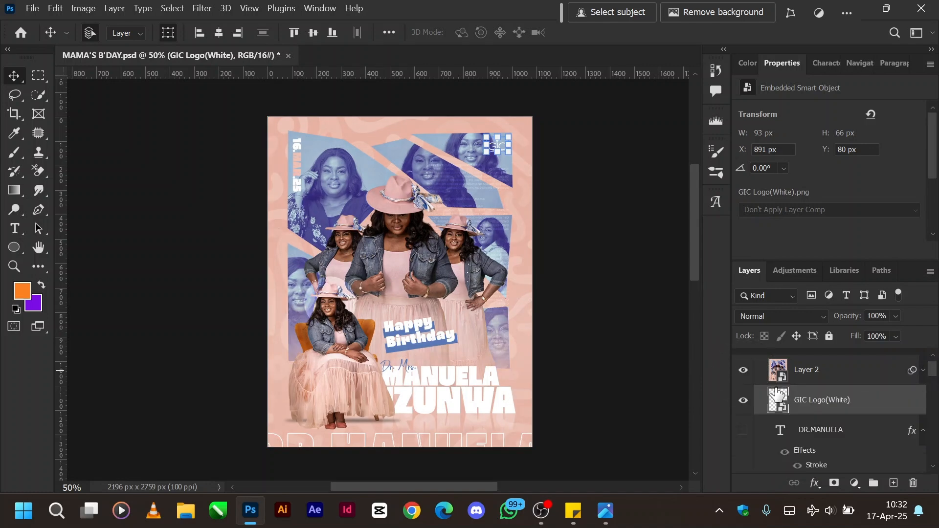
Collapse Artboard 1 in the layer list and show Artboard 2 beside it.
{"action": "scroll", "coordinate": [790, 381], "scroll_direction": "up", "scroll_amount": 1}
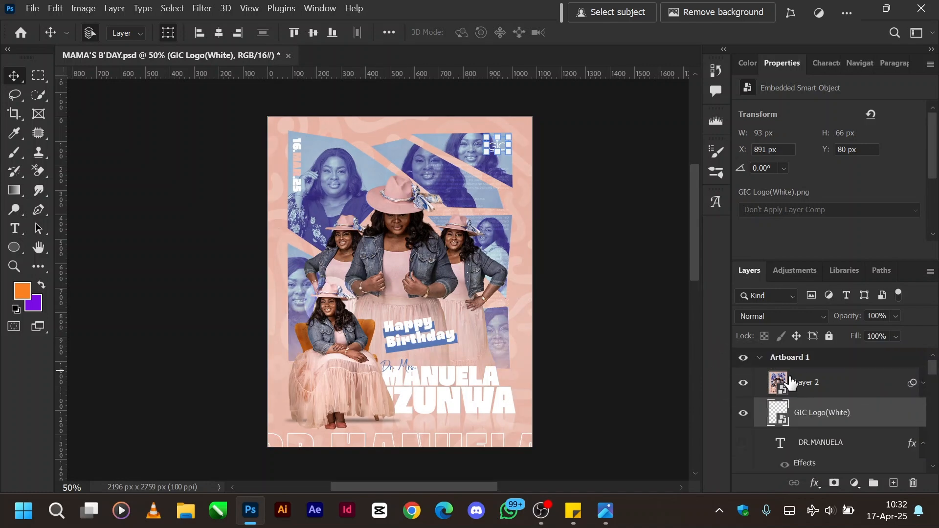
{"action": "left_click", "coordinate": [759, 360]}
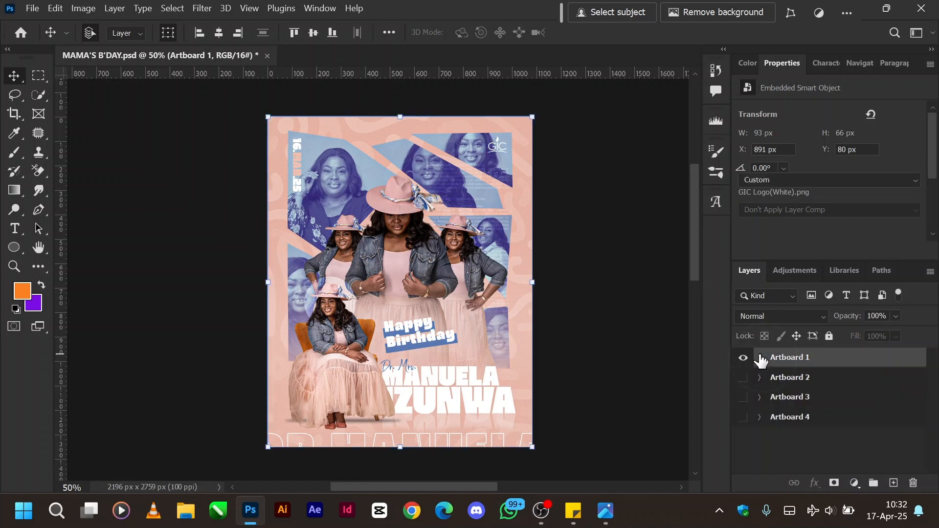
{"action": "left_click", "coordinate": [743, 379]}
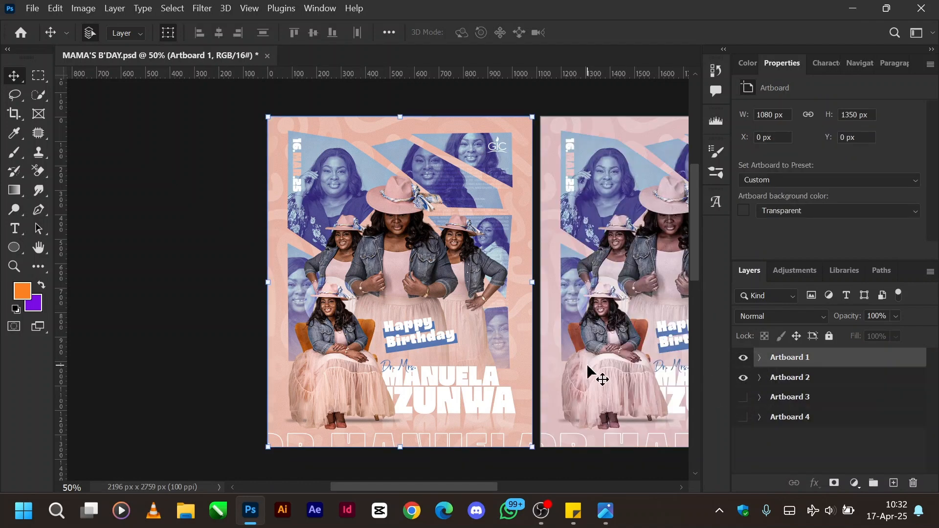
Expand Artboard 2 and hide the Hue/Saturation smart filter on its Layer 2.
{"action": "scroll", "coordinate": [591, 374], "scroll_direction": "left", "scroll_amount": 1}
{"action": "scroll", "coordinate": [596, 376], "scroll_direction": "right", "scroll_amount": 5}
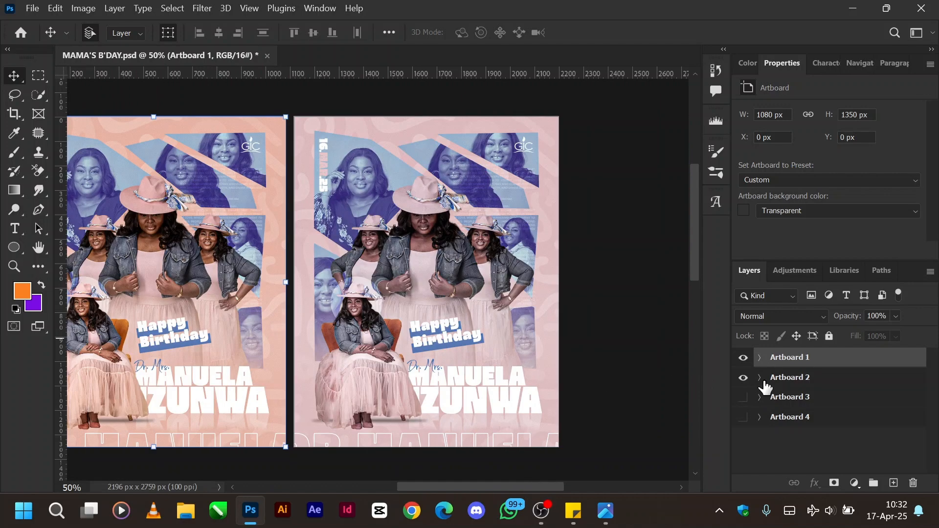
{"action": "left_click", "coordinate": [759, 378]}
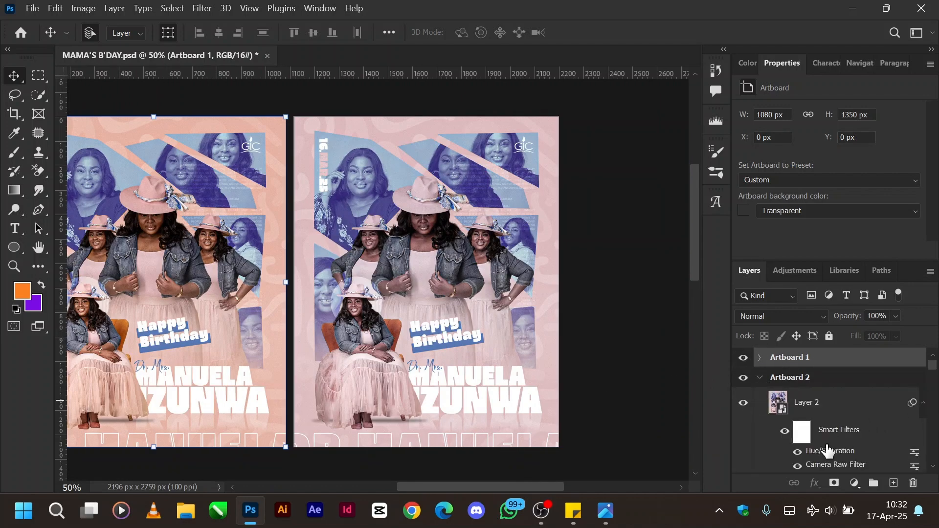
{"action": "left_click", "coordinate": [797, 451]}
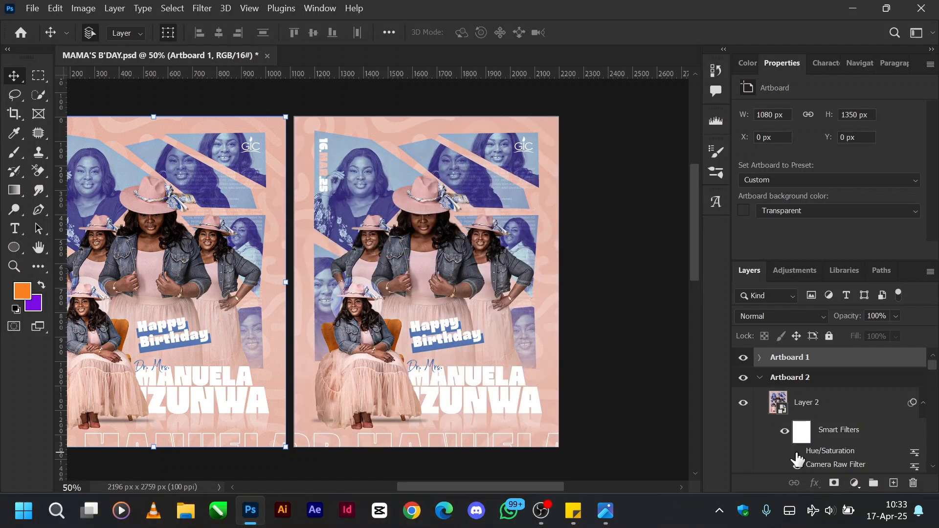
Start a new Hue/Saturation adjustment on Artboard 2's Layer 2 and sample the pink background to target the Reds.
{"action": "left_click", "coordinate": [831, 412]}
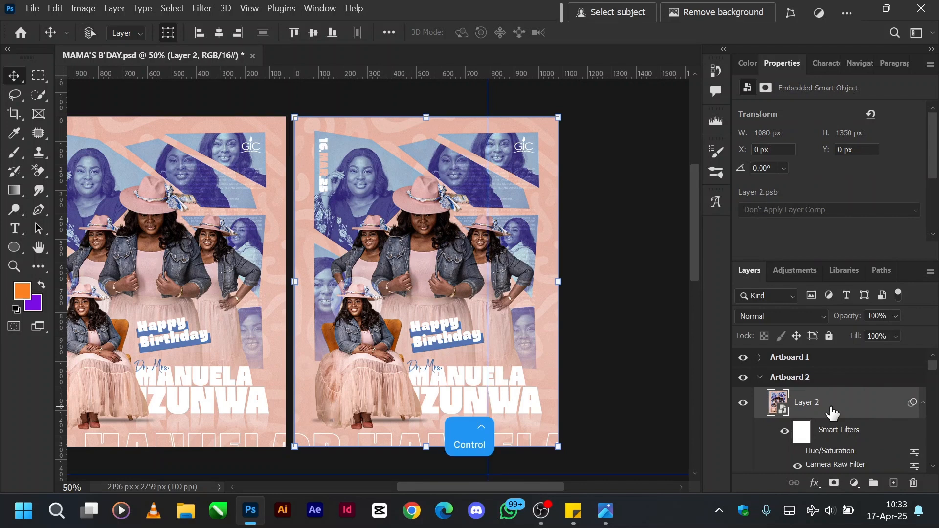
{"action": "key", "text": "ctrl+u"}
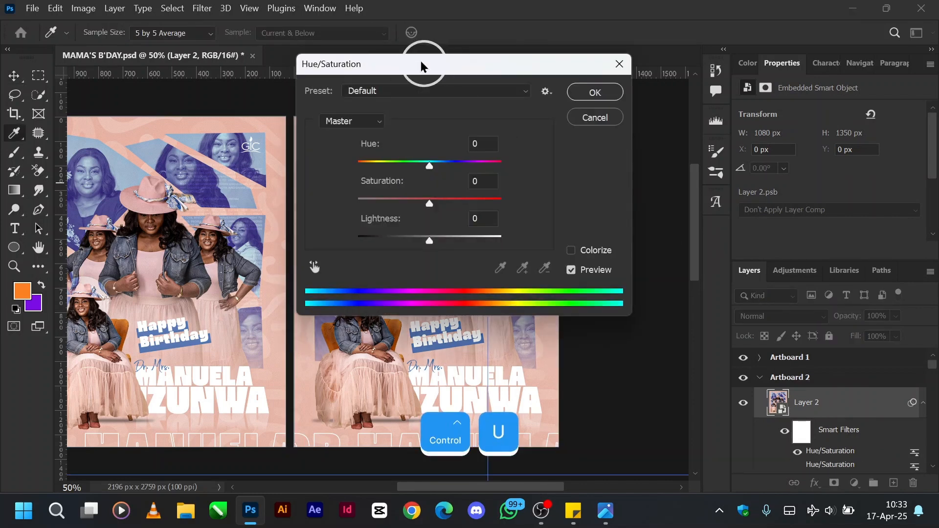
{"action": "left_click_drag", "start_coordinate": [421, 66], "coordinate": [720, 78]}
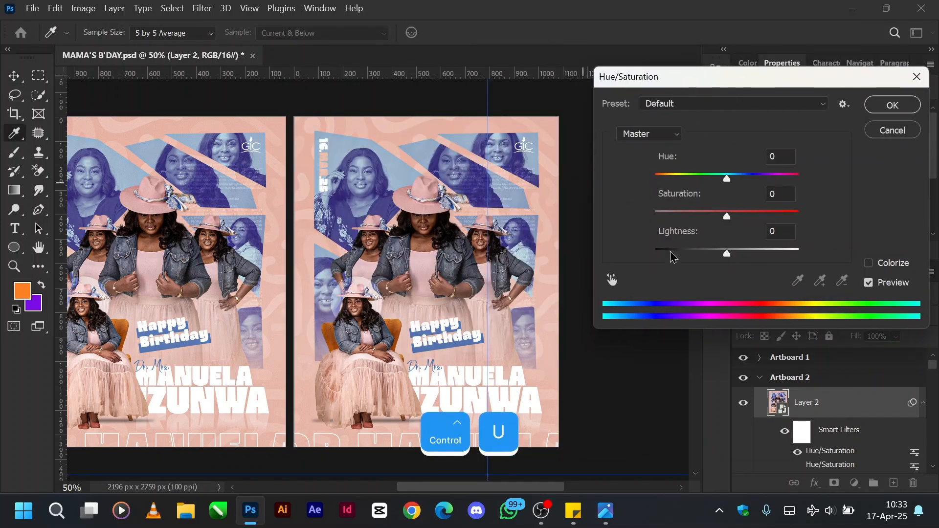
{"action": "left_click", "coordinate": [612, 280]}
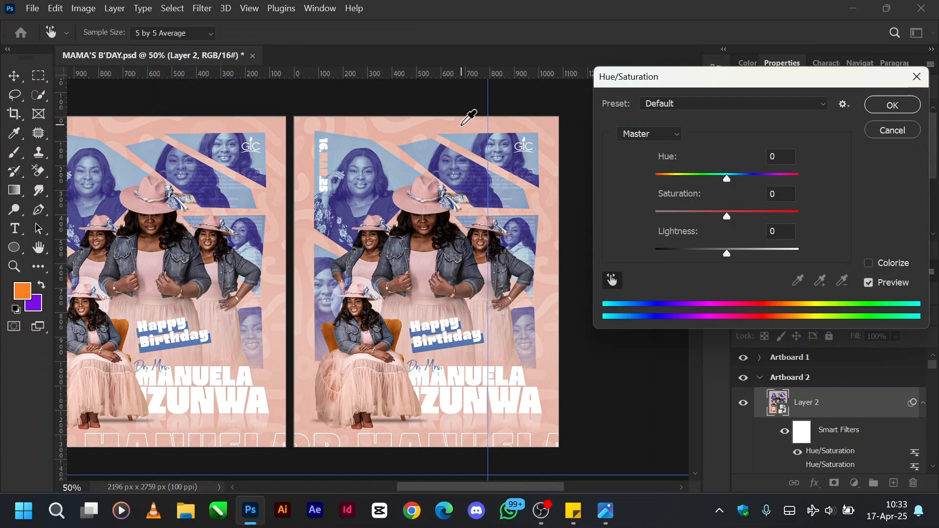
{"action": "left_click", "coordinate": [476, 128]}
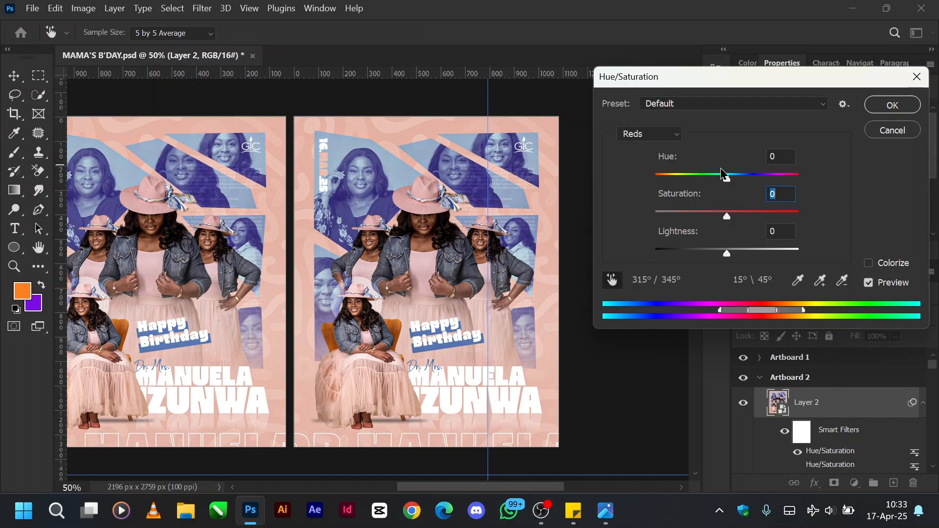
Try Hue -9, Saturation -42 and Lightness -18 on the Reds, then discard the adjustment.
{"action": "mouse_move", "coordinate": [725, 179]}
{"action": "left_mouse_down"}
{"action": "mouse_move", "coordinate": [744, 183]}
{"action": "mouse_move", "coordinate": [719, 182]}
{"action": "mouse_move", "coordinate": [734, 180]}
{"action": "left_mouse_up"}
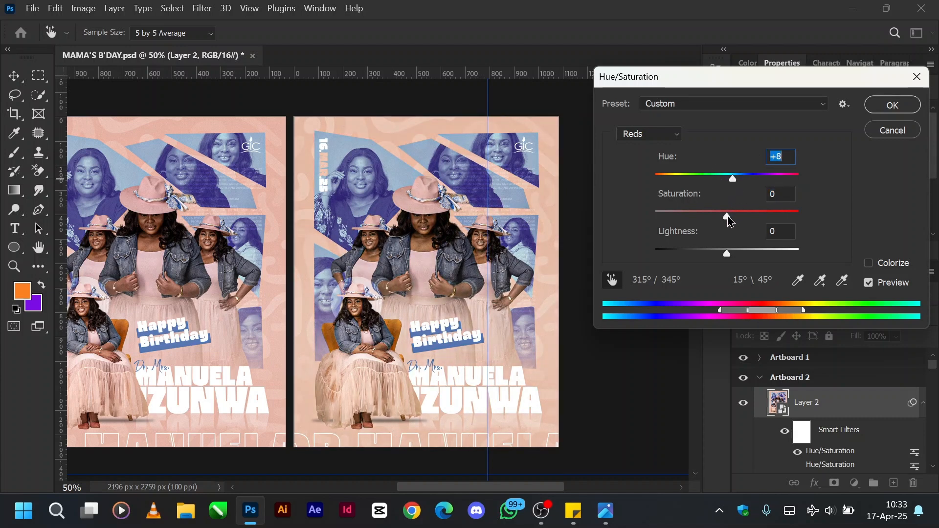
{"action": "left_click_drag", "start_coordinate": [727, 216], "coordinate": [699, 221]}
{"action": "left_click_drag", "start_coordinate": [727, 255], "coordinate": [714, 256]}
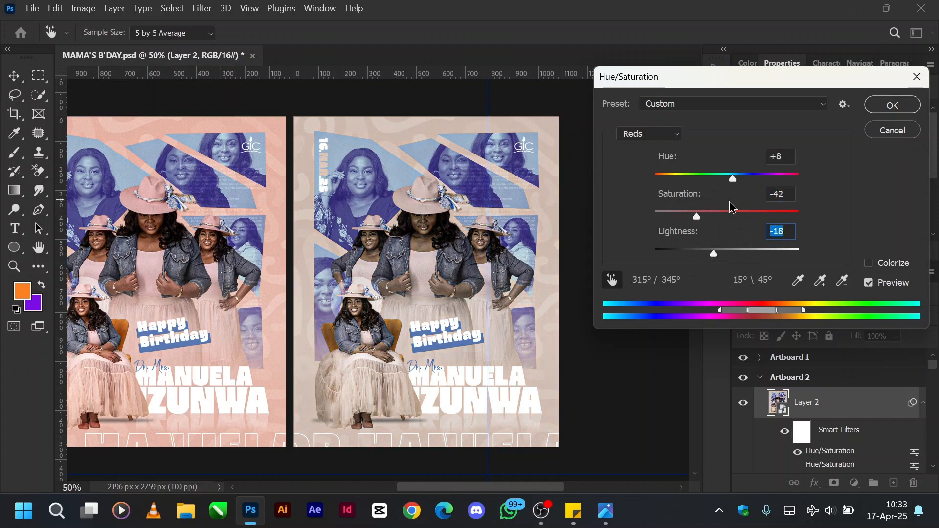
{"action": "left_click_drag", "start_coordinate": [729, 181], "coordinate": [729, 181]}
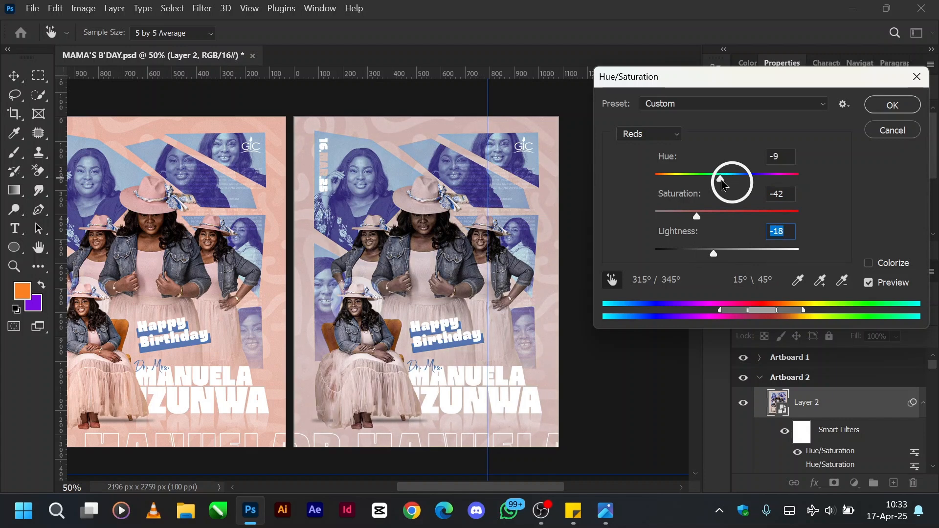
{"action": "left_click", "coordinate": [721, 179]}
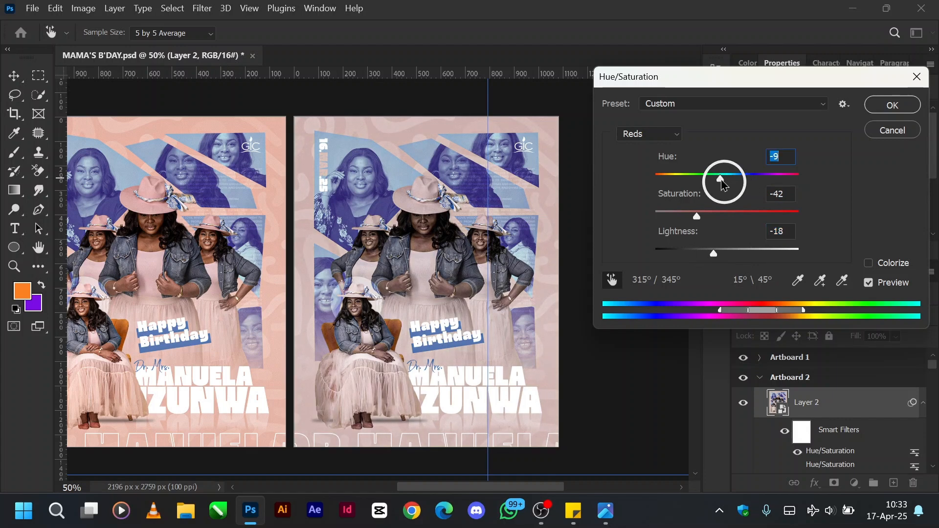
{"action": "left_click", "coordinate": [895, 131]}
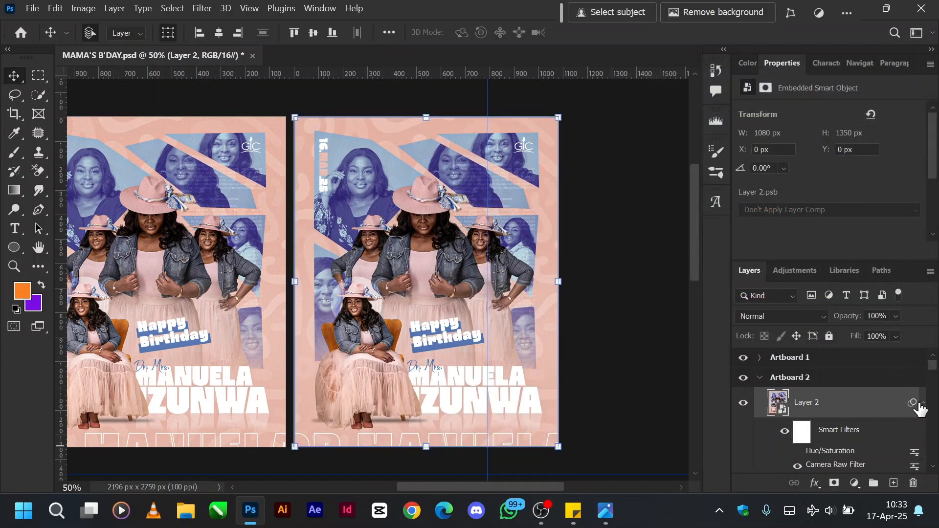
Turn Layer 2's Hue/Saturation smart filter back on and collapse Artboard 2 in the layer list.
{"action": "left_click", "coordinate": [798, 452]}
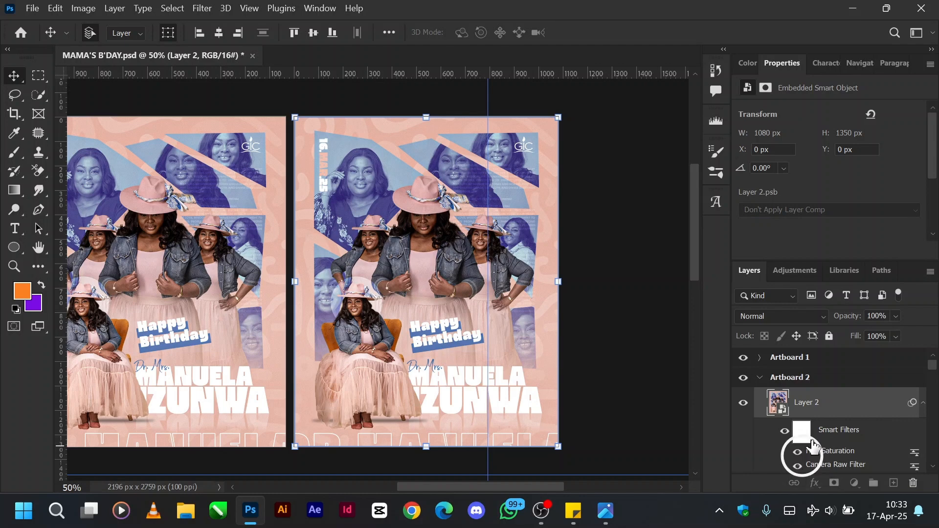
{"action": "left_click", "coordinate": [759, 378]}
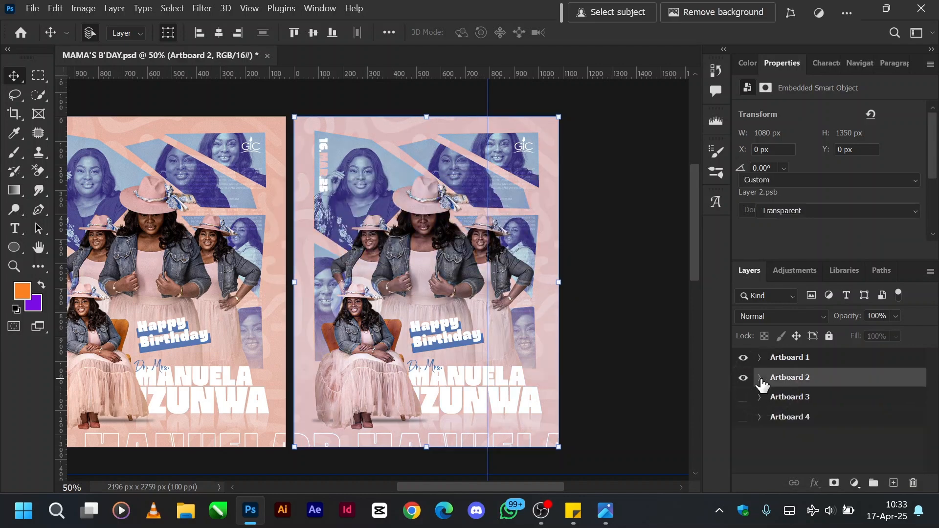
Show Artboard 3 and bring its full "Mama" flyer into view at 50% zoom.
{"action": "key", "text": "ctrl+minus"}
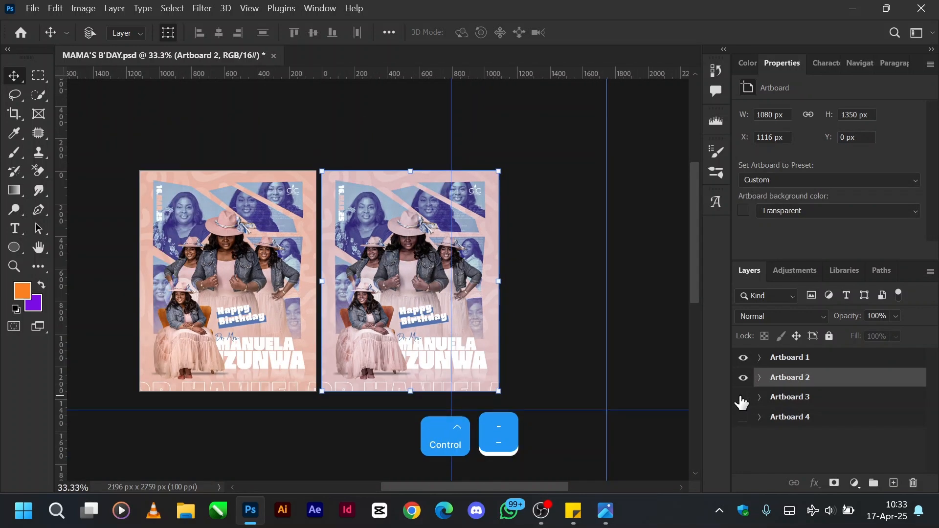
{"action": "key", "text": "ctrl+minus"}
{"action": "scroll", "coordinate": [270, 396], "scroll_direction": "right", "scroll_amount": 2}
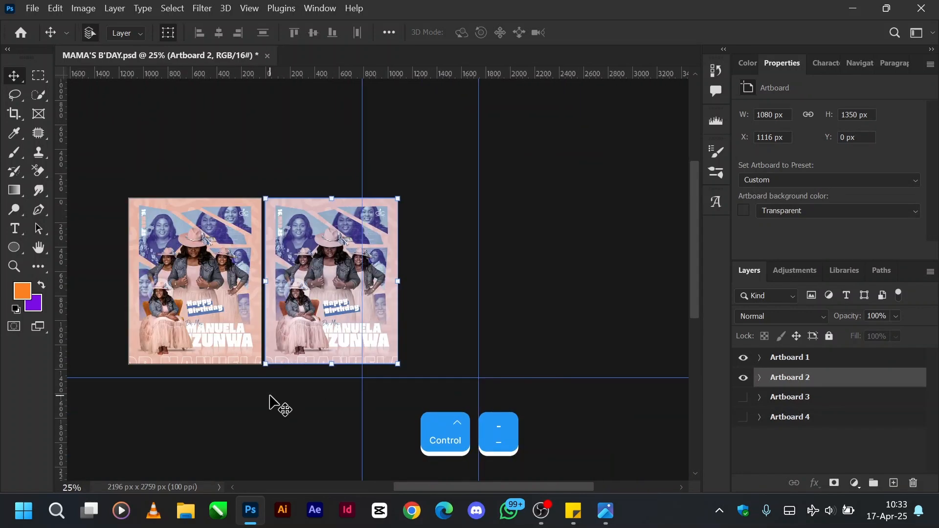
{"action": "scroll", "coordinate": [271, 404], "scroll_direction": "left", "scroll_amount": 3}
{"action": "left_click", "coordinate": [741, 400]}
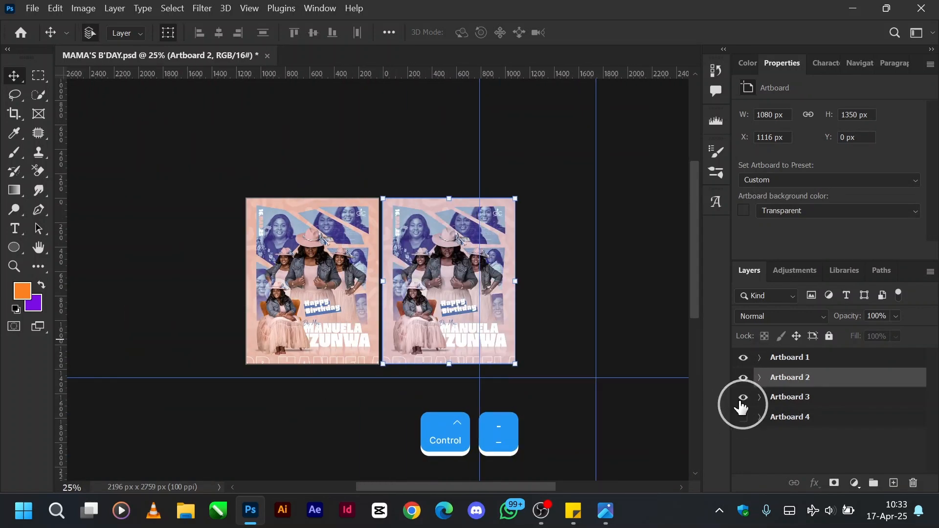
{"action": "scroll", "coordinate": [255, 411], "scroll_direction": "down", "scroll_amount": 3}
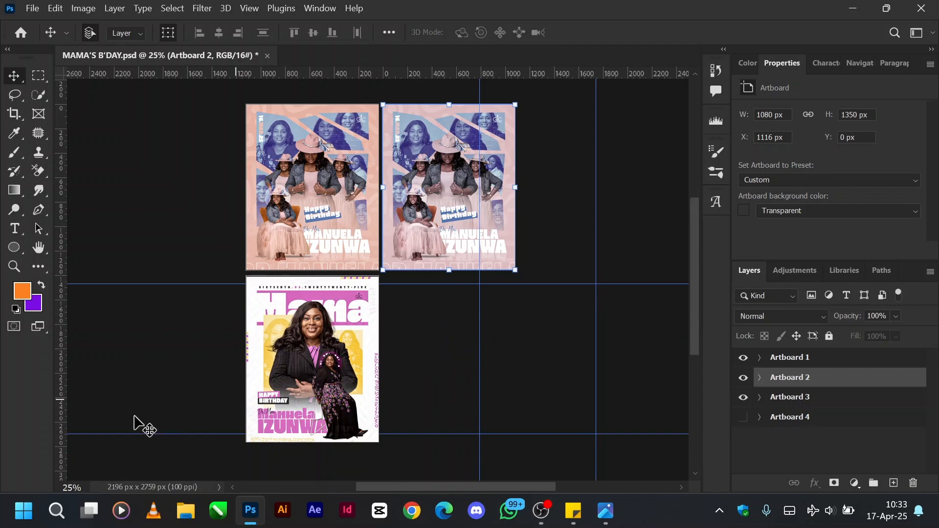
{"action": "key", "text": "ctrl+plus"}
{"action": "key", "text": "ctrl+plus"}
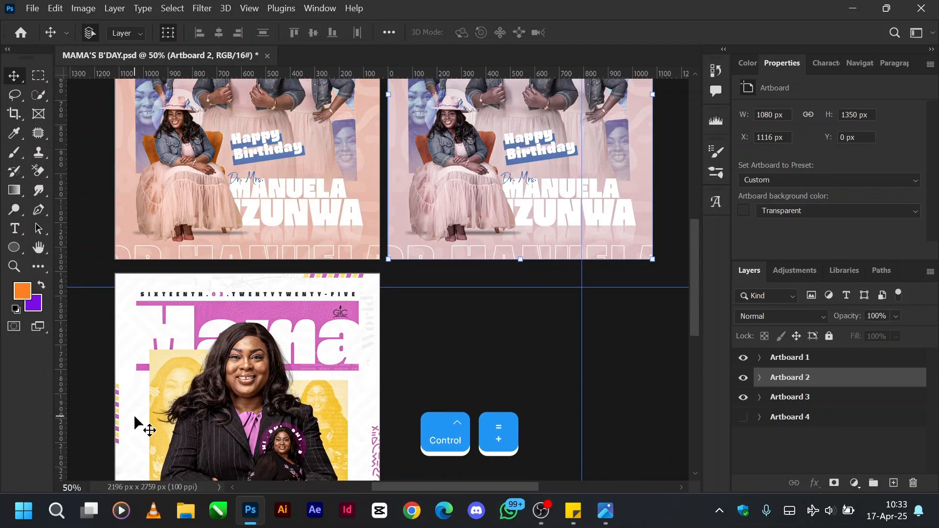
{"action": "scroll", "coordinate": [138, 425], "scroll_direction": "left", "scroll_amount": 4}
{"action": "scroll", "coordinate": [138, 424], "scroll_direction": "down", "scroll_amount": 4}
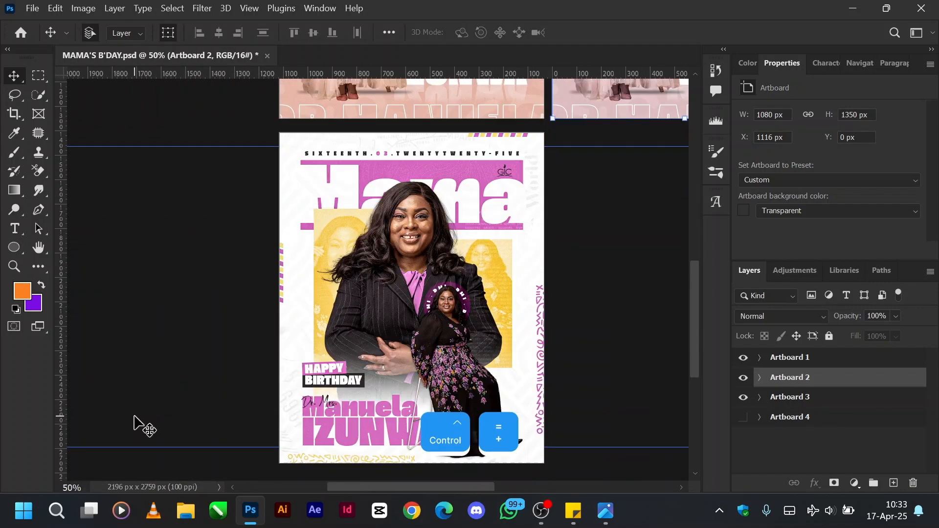
Expand Artboard 3 and hide all its layers except Color Fill 1 and the Wyzant Blog pattern above it.
{"action": "left_click", "coordinate": [759, 398]}
{"action": "left_click_drag", "start_coordinate": [743, 421], "coordinate": [752, 443]}
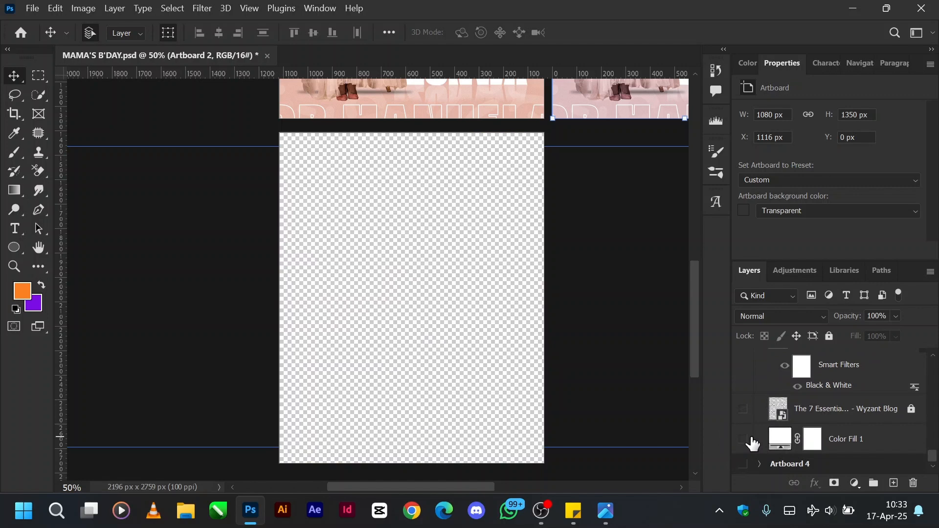
{"action": "left_click", "coordinate": [744, 440]}
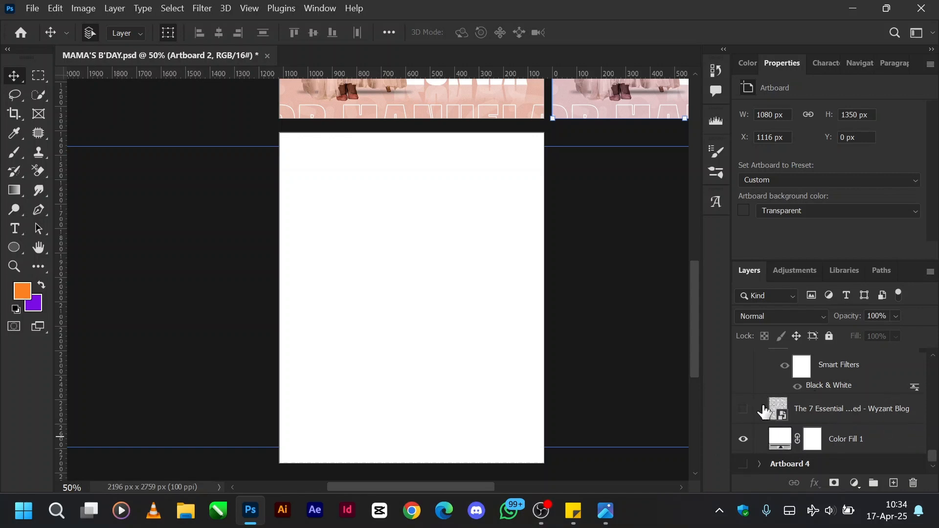
{"action": "left_click", "coordinate": [742, 411]}
Set the Wyzant Blog pattern layer to Normal blend mode at 100% opacity.
{"action": "left_click", "coordinate": [791, 412]}
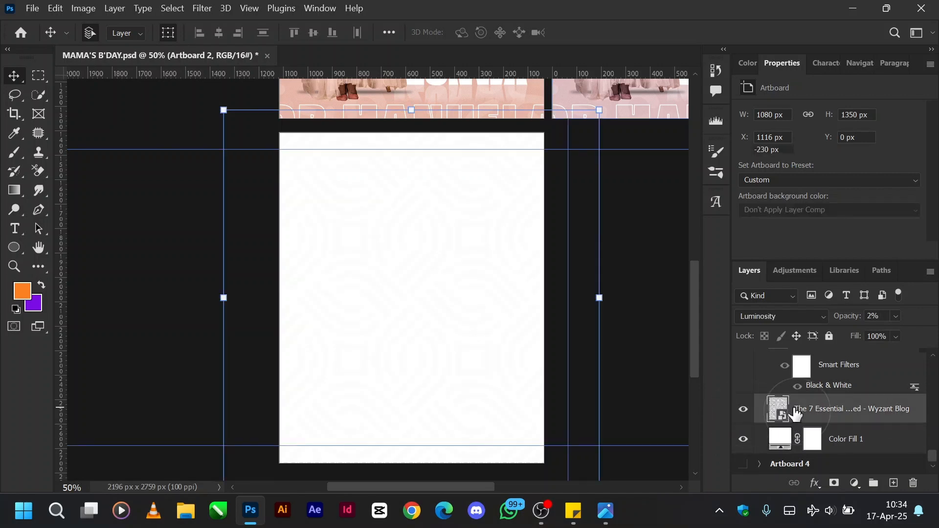
{"action": "left_click", "coordinate": [777, 316]}
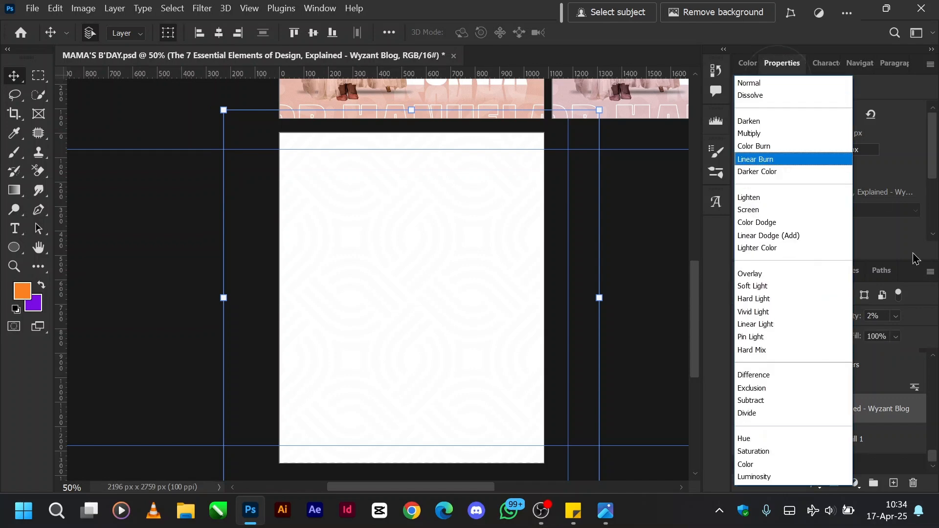
{"action": "left_click", "coordinate": [760, 86]}
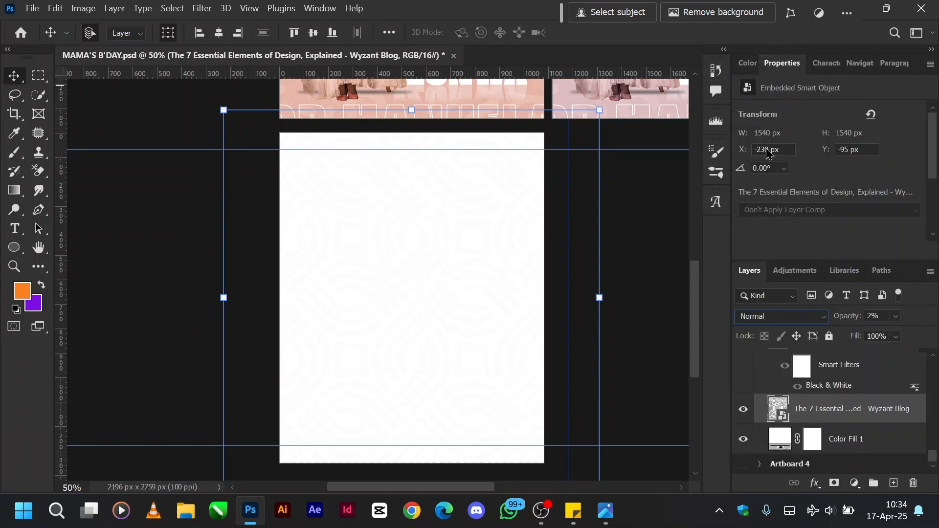
{"action": "left_click_drag", "start_coordinate": [852, 321], "coordinate": [938, 322]}
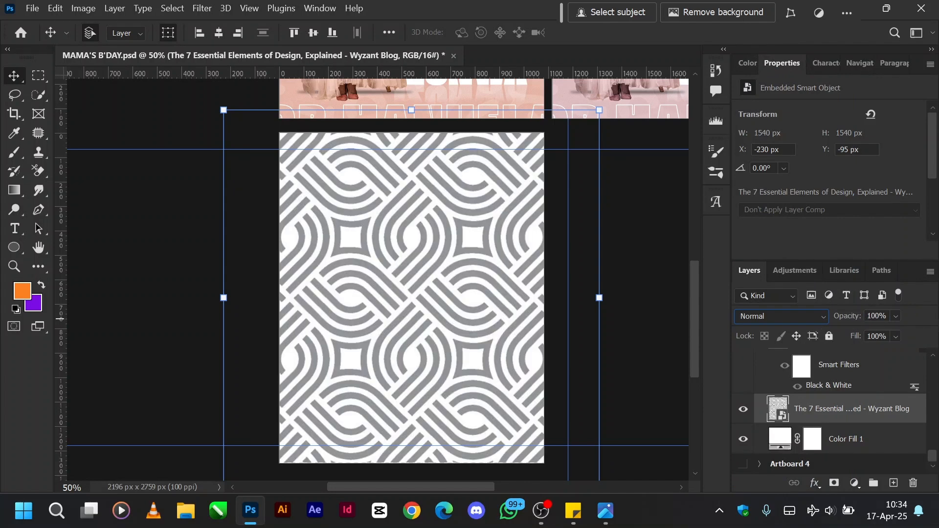
Set the Wyzant Blog pattern layer to Luminosity blend mode at 2% opacity.
{"action": "left_click", "coordinate": [793, 318]}
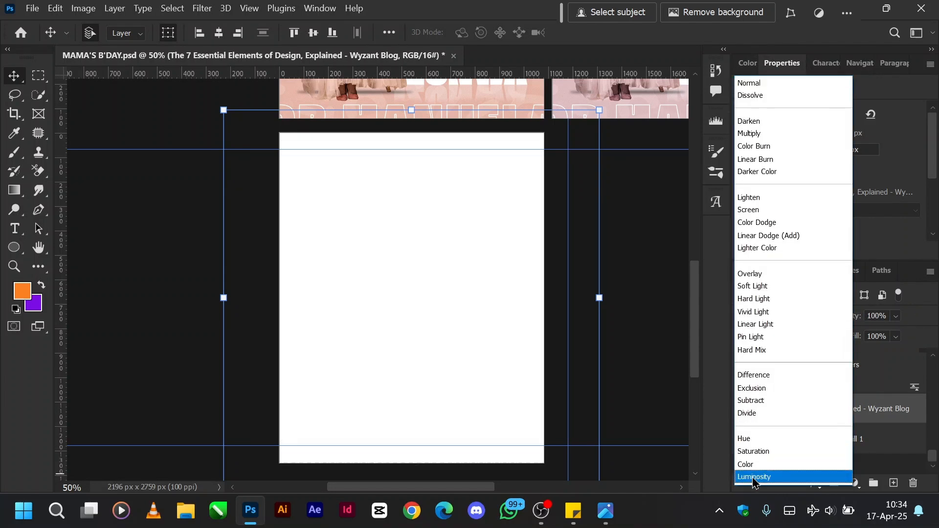
{"action": "left_click", "coordinate": [753, 478]}
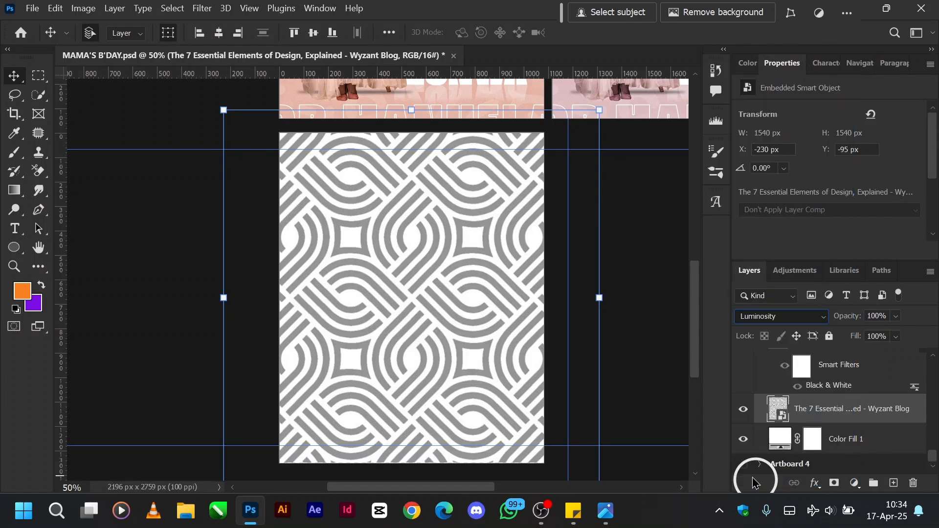
{"action": "left_click", "coordinate": [888, 316]}
{"action": "type", "text": "2"}
{"action": "key", "text": "Return"}
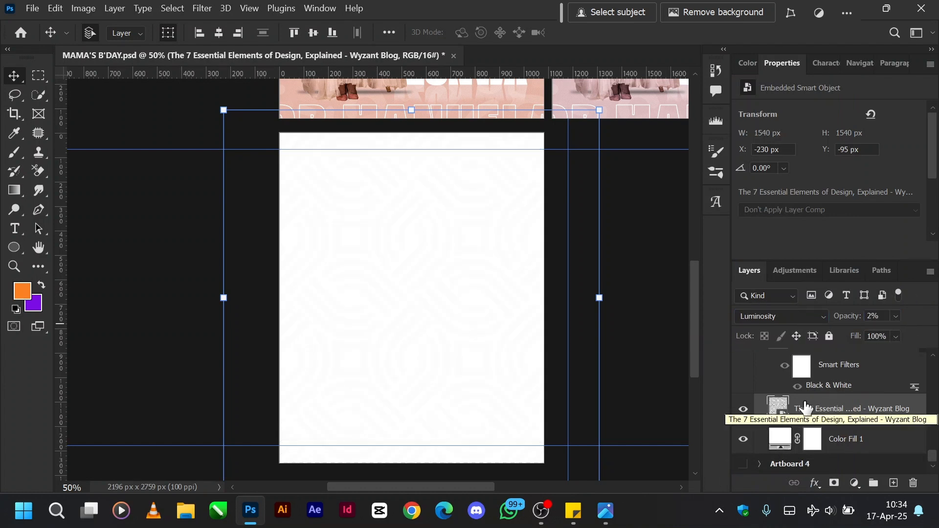
Show and unlock the Texturelabs_Paper_207L layer above the pattern, and turn off its smart filters.
{"action": "scroll", "coordinate": [758, 398], "scroll_direction": "up", "scroll_amount": 1}
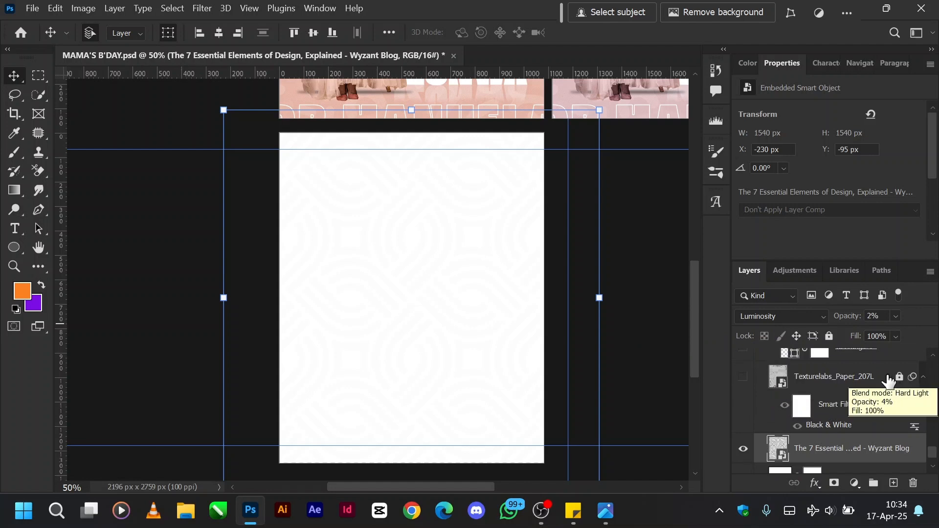
{"action": "left_click", "coordinate": [742, 377]}
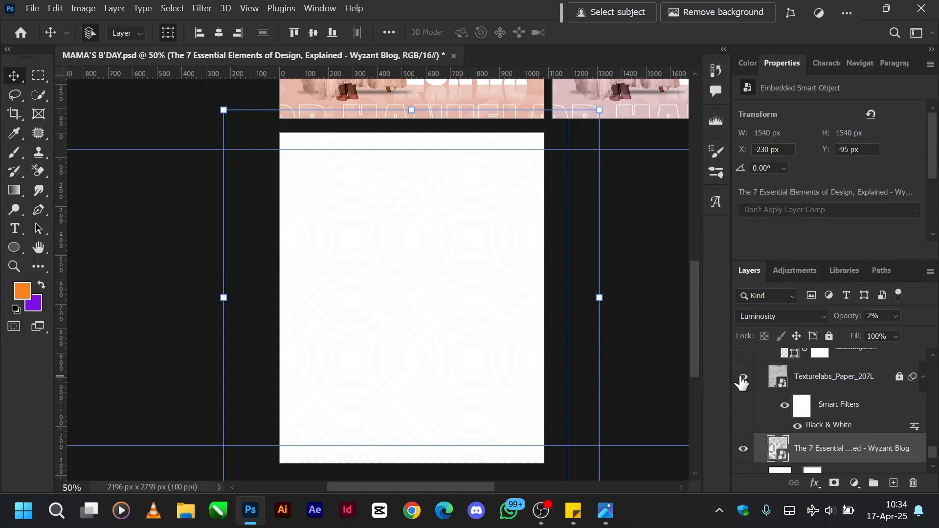
{"action": "left_click", "coordinate": [818, 383]}
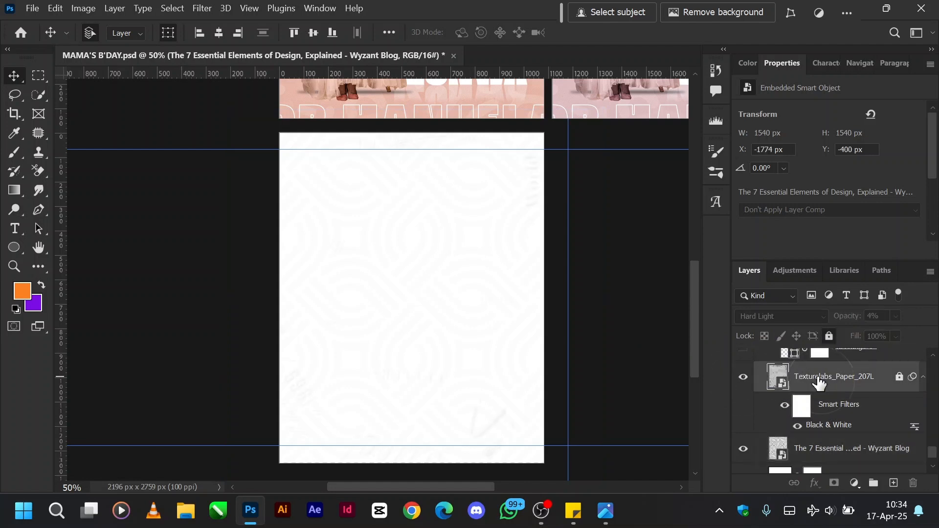
{"action": "left_click", "coordinate": [898, 377]}
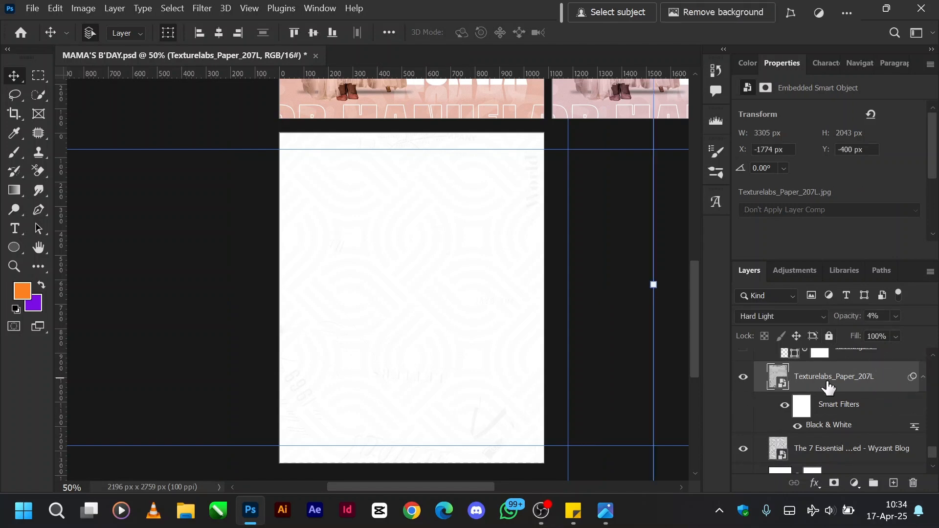
{"action": "left_click", "coordinate": [783, 409]}
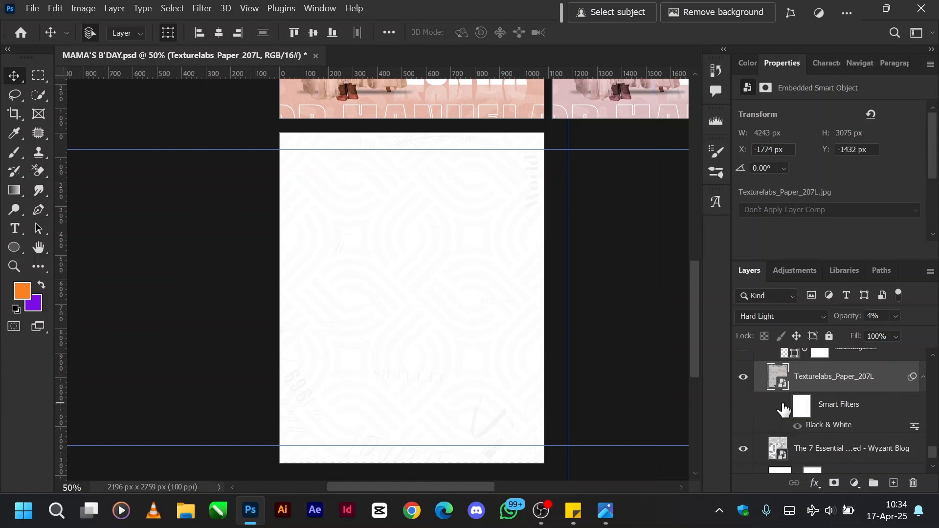
Set the Texturelabs_Paper_207L layer to Normal blend mode at 100% opacity and turn its smart filters on.
{"action": "left_click", "coordinate": [802, 318]}
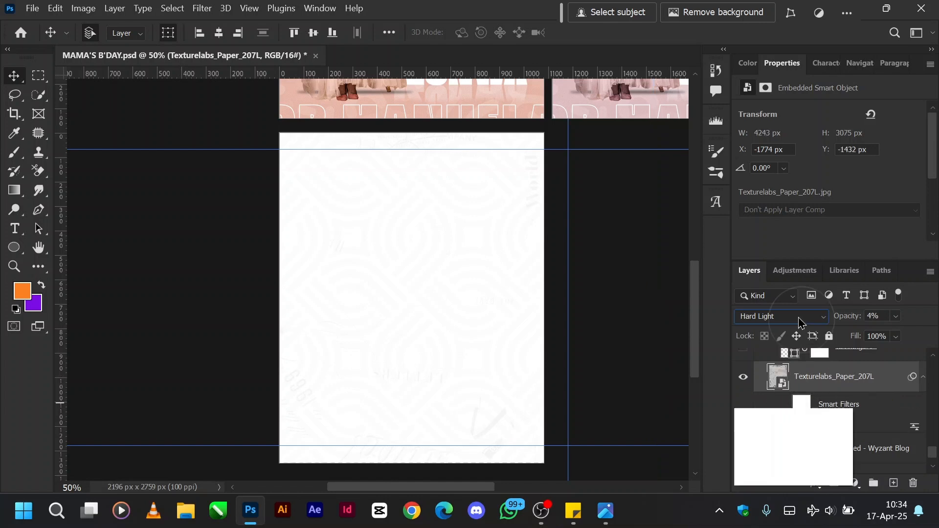
{"action": "left_click", "coordinate": [759, 84]}
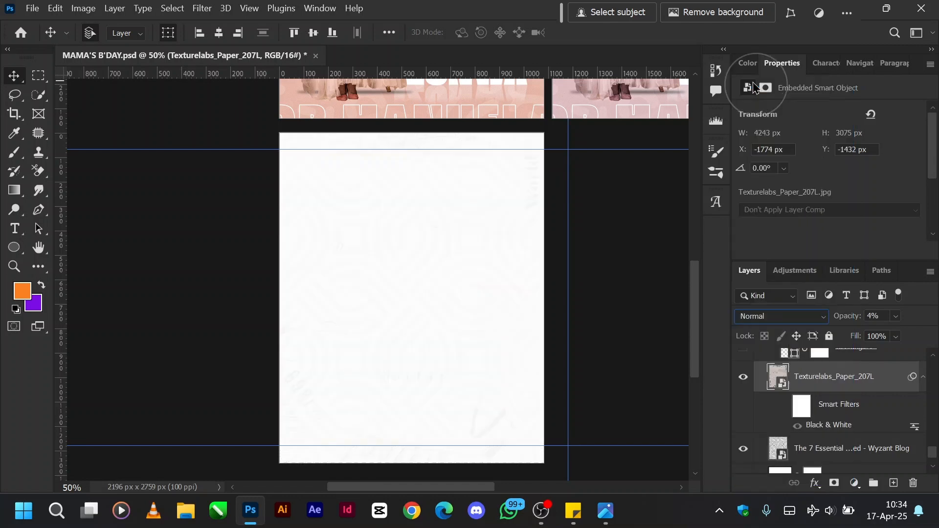
{"action": "left_click_drag", "start_coordinate": [836, 316], "coordinate": [934, 318]}
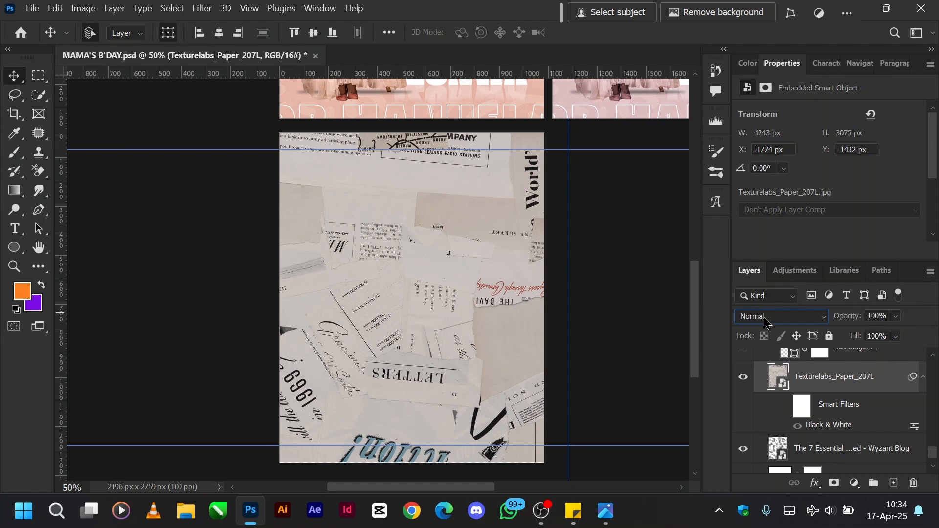
{"action": "left_click", "coordinate": [785, 407]}
{"action": "left_click", "coordinate": [788, 317]}
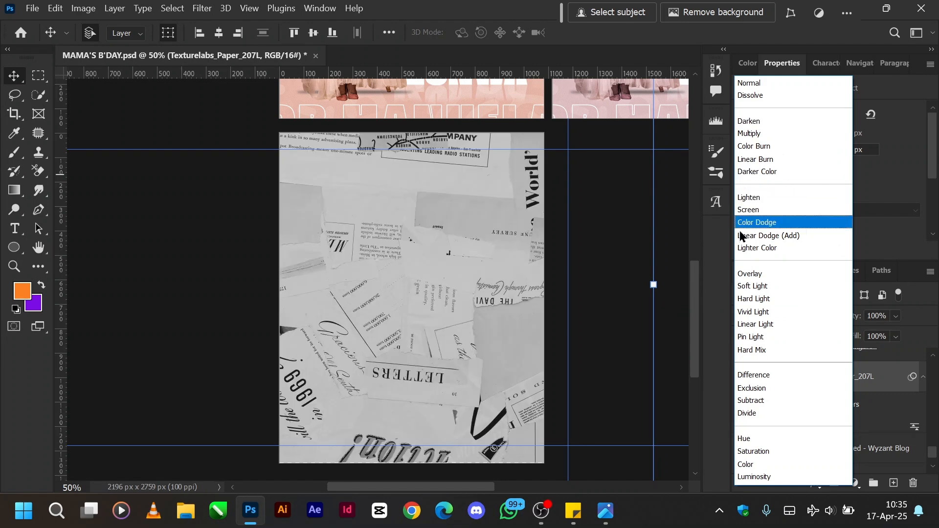
{"action": "left_click", "coordinate": [683, 311]}
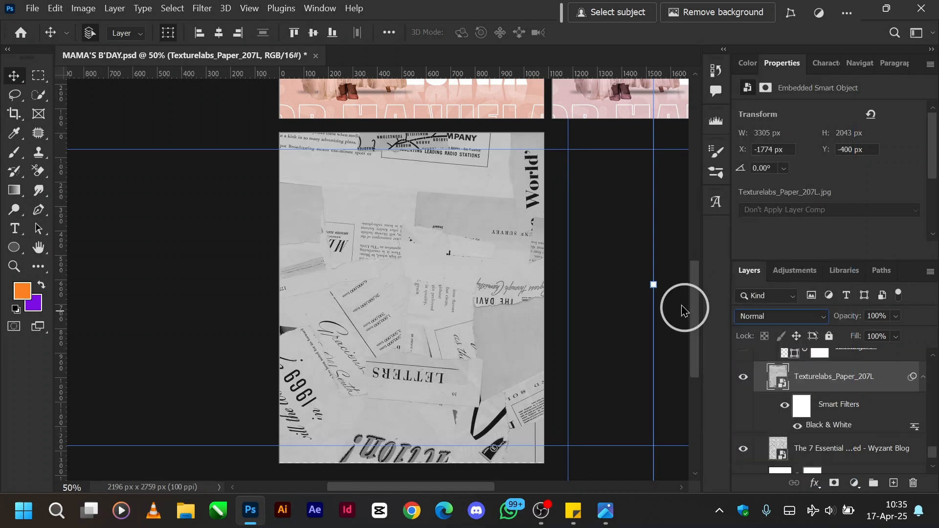
Undo the smart filter, opacity and blend mode changes on the Texturelabs_Paper_207L layer.
{"action": "key", "text": "ctrl+z"}
{"action": "key", "text": "ctrl+z"}
{"action": "key", "text": "ctrl+z"}
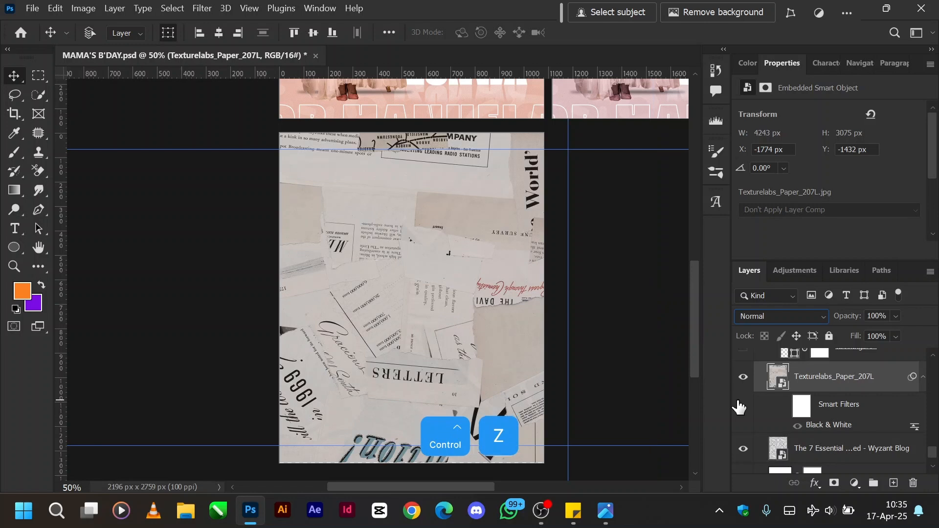
{"action": "key", "text": "ctrl+z"}
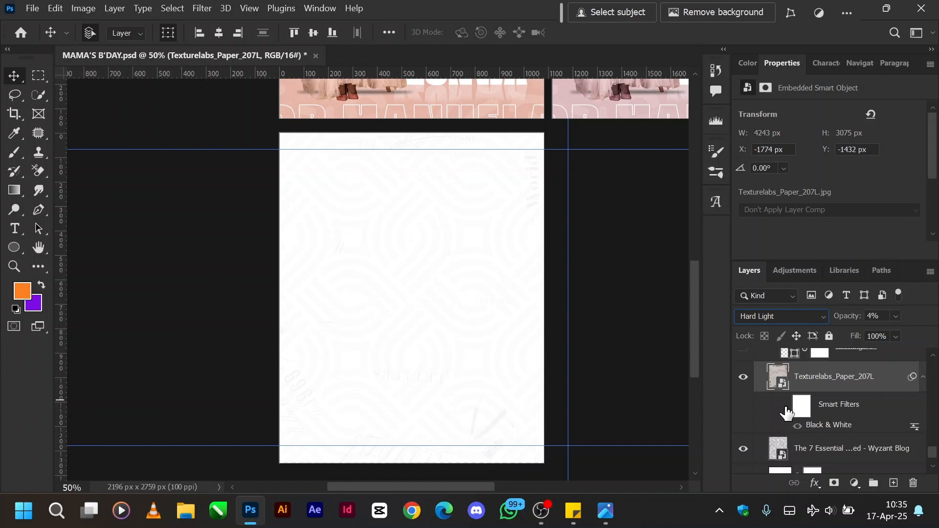
Turn on the Texturelabs_Paper_207L layer's smart filters and set the layer to Normal blend mode at 100% opacity.
{"action": "left_click", "coordinate": [802, 318]}
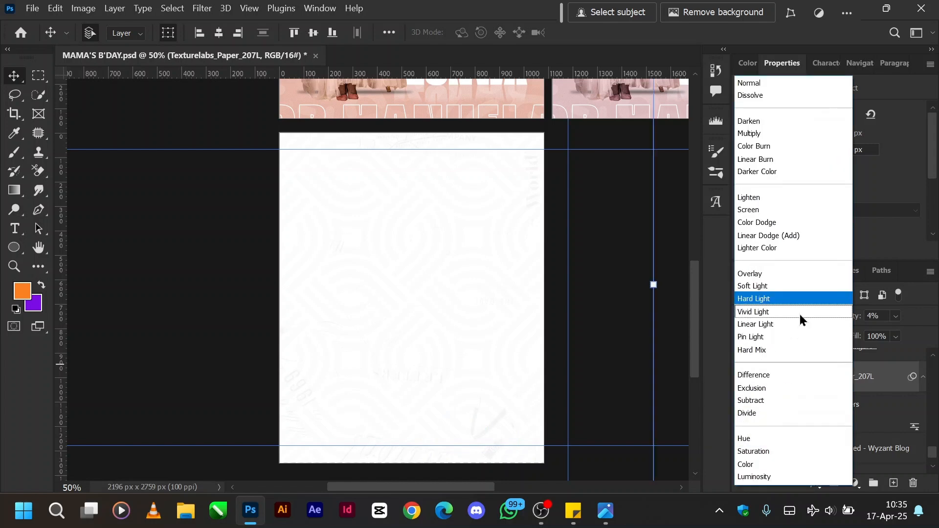
{"action": "left_click", "coordinate": [781, 84]}
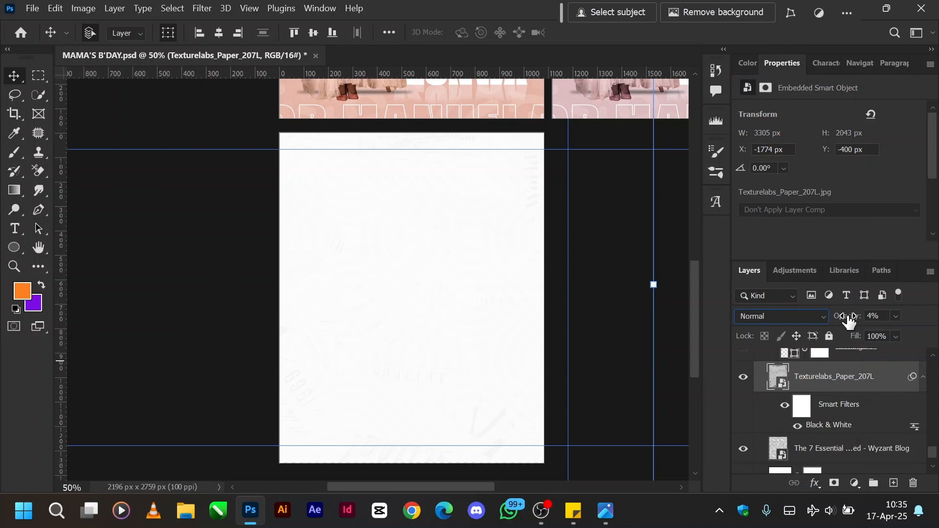
{"action": "left_click_drag", "start_coordinate": [845, 315], "coordinate": [934, 335]}
Set the Texturelabs_Paper_207L layer to Hard Light blend mode at 4% opacity.
{"action": "left_click", "coordinate": [771, 319]}
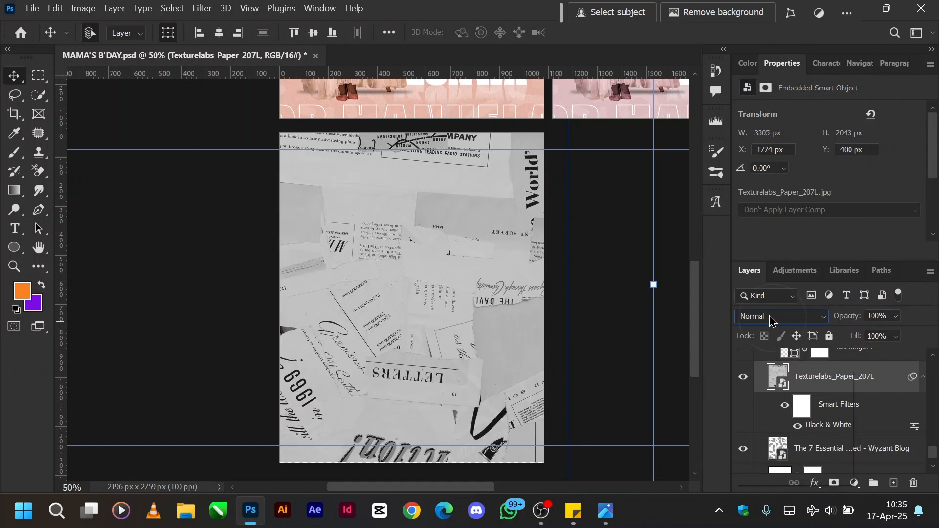
{"action": "left_click", "coordinate": [755, 298]}
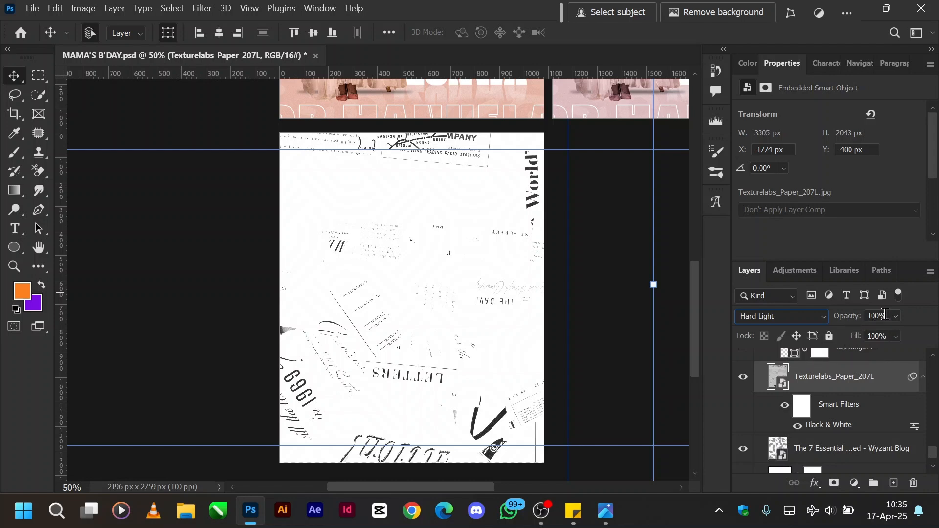
{"action": "left_click", "coordinate": [885, 314]}
{"action": "type", "text": "4"}
{"action": "key", "text": "Return"}
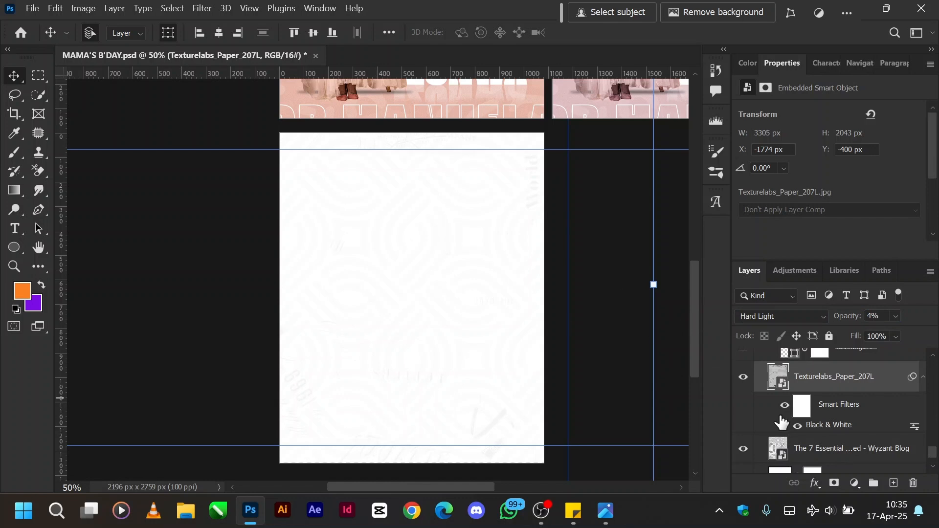
{"action": "scroll", "coordinate": [809, 423], "scroll_direction": "up", "scroll_amount": 1}
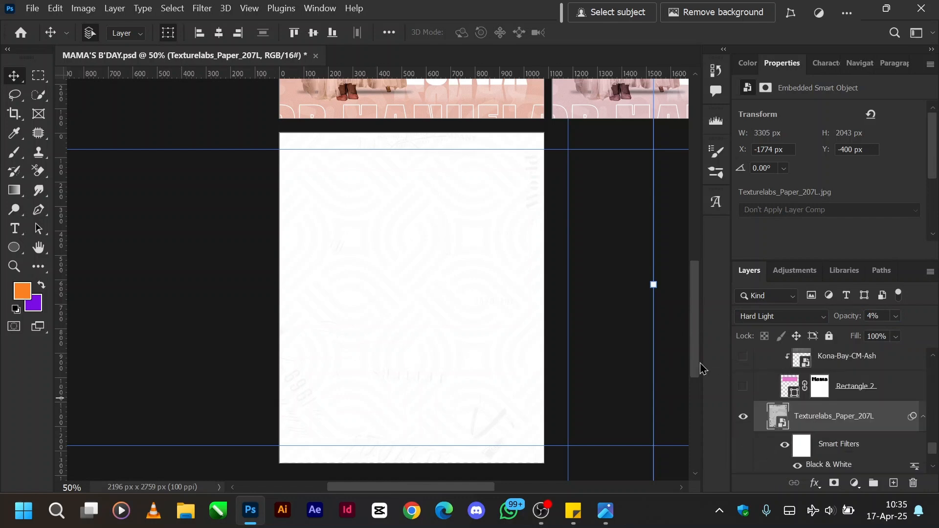
{"action": "left_click", "coordinate": [671, 359]}
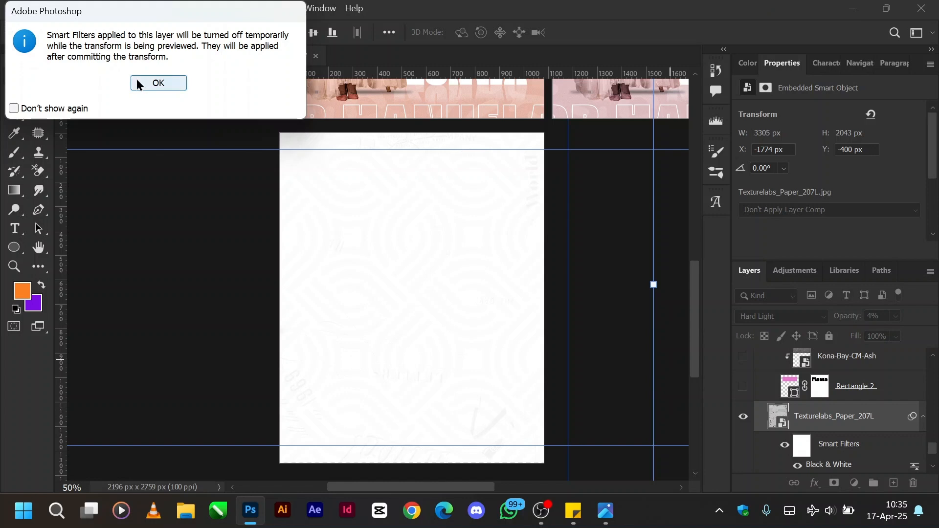
{"action": "left_click", "coordinate": [158, 81]}
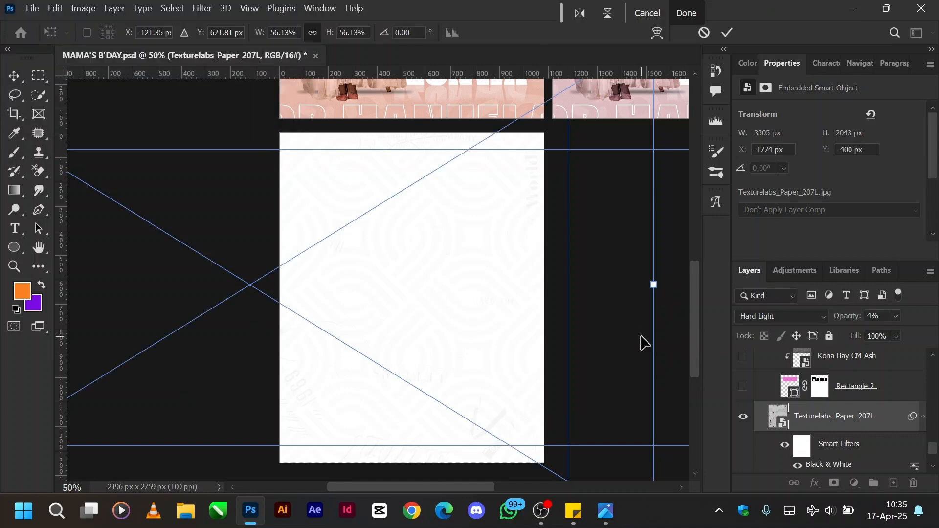
{"action": "key", "text": "Escape"}
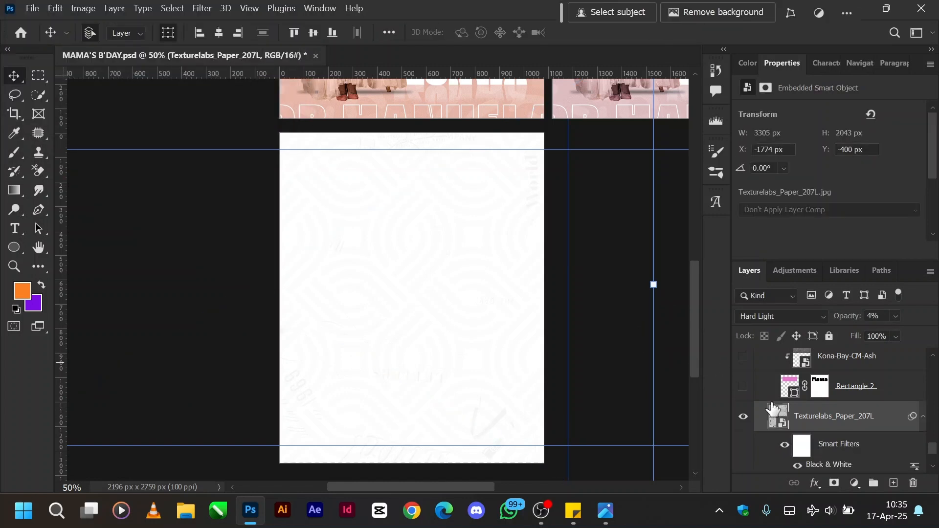
Show the masked Rectangle 2 shape and the Kona-Bay-CM-Ash texture clipped to it in group R1, and select the texture.
{"action": "left_click", "coordinate": [743, 386]}
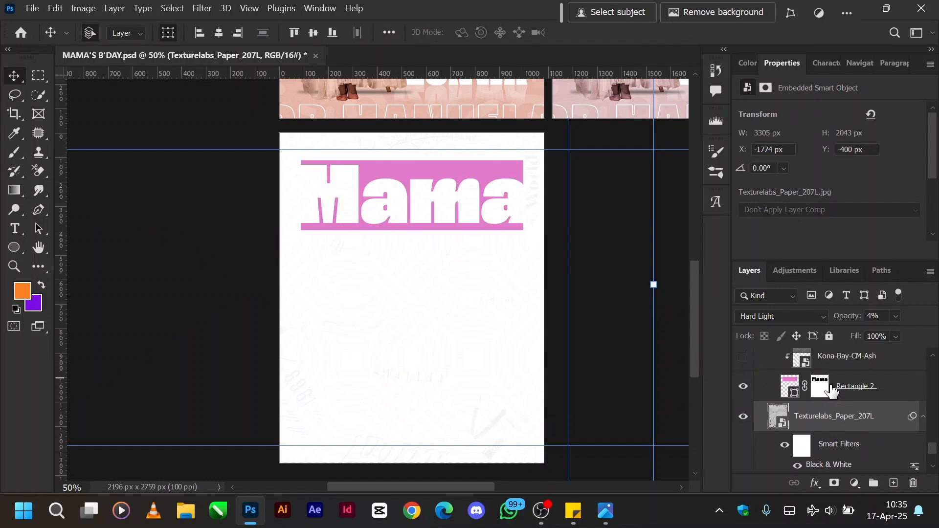
{"action": "left_click", "coordinate": [787, 389]}
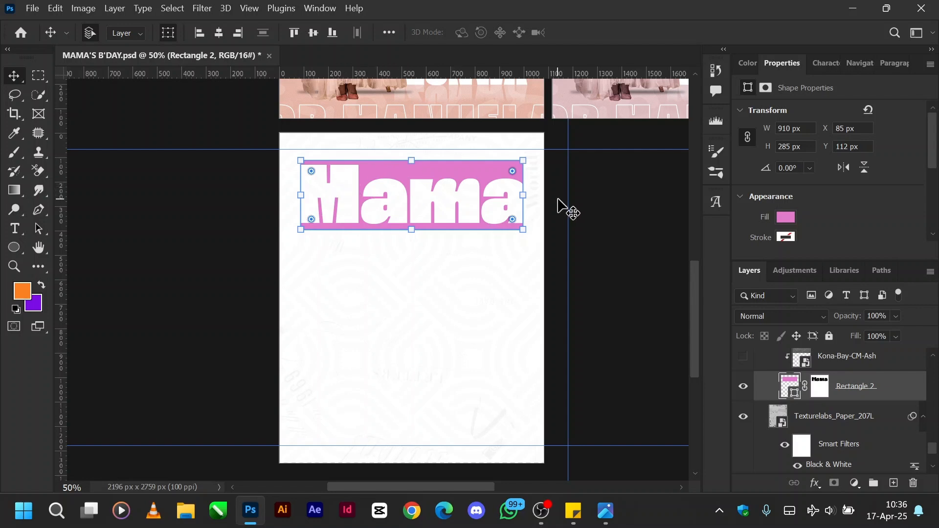
{"action": "scroll", "coordinate": [859, 419], "scroll_direction": "up", "scroll_amount": 2}
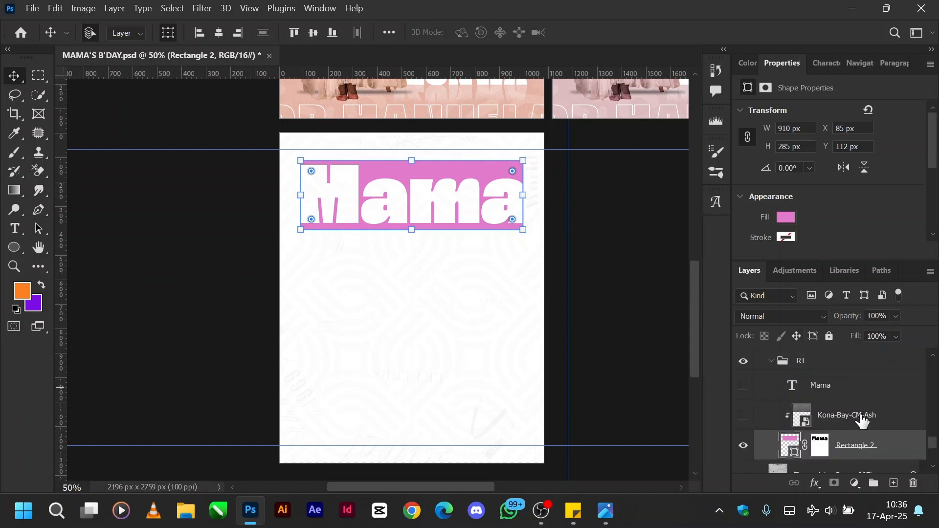
{"action": "left_click", "coordinate": [743, 416]}
{"action": "left_click", "coordinate": [844, 415]}
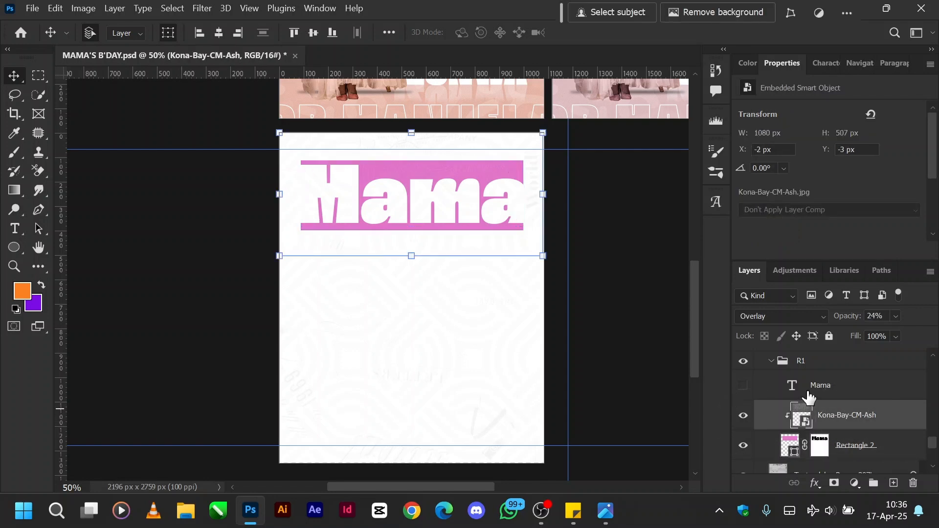
Set the Kona-Bay-CM-Ash texture layer to Normal blend mode at 100% opacity.
{"action": "left_click", "coordinate": [789, 318]}
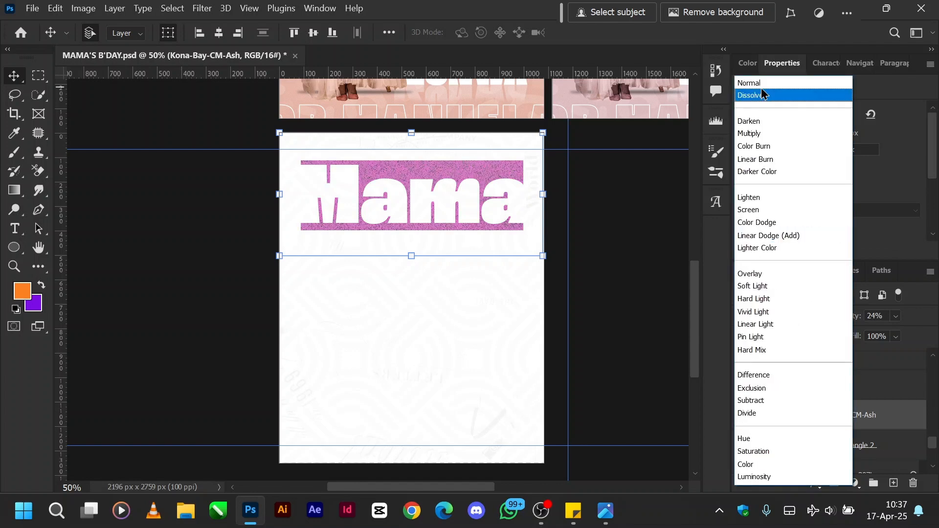
{"action": "left_click", "coordinate": [749, 83]}
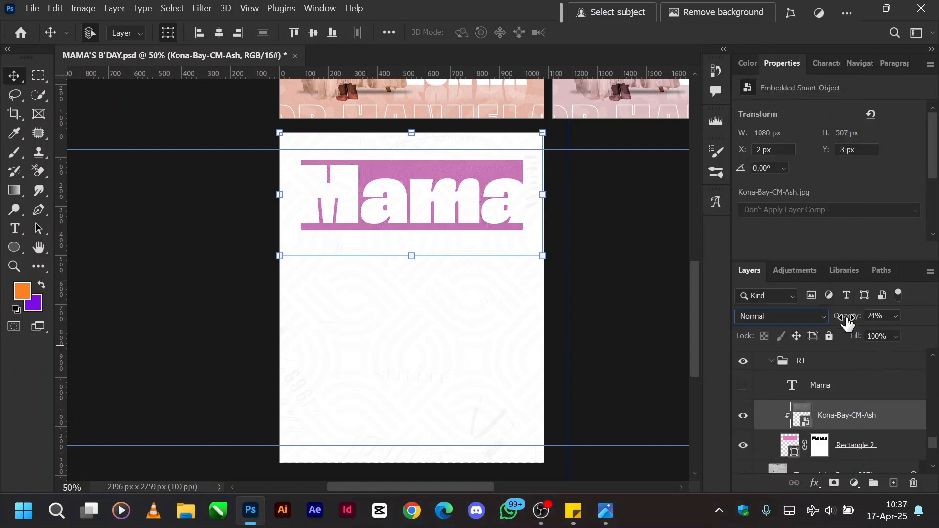
{"action": "left_click", "coordinate": [875, 316]}
{"action": "type", "text": "100"}
{"action": "key", "text": "Return"}
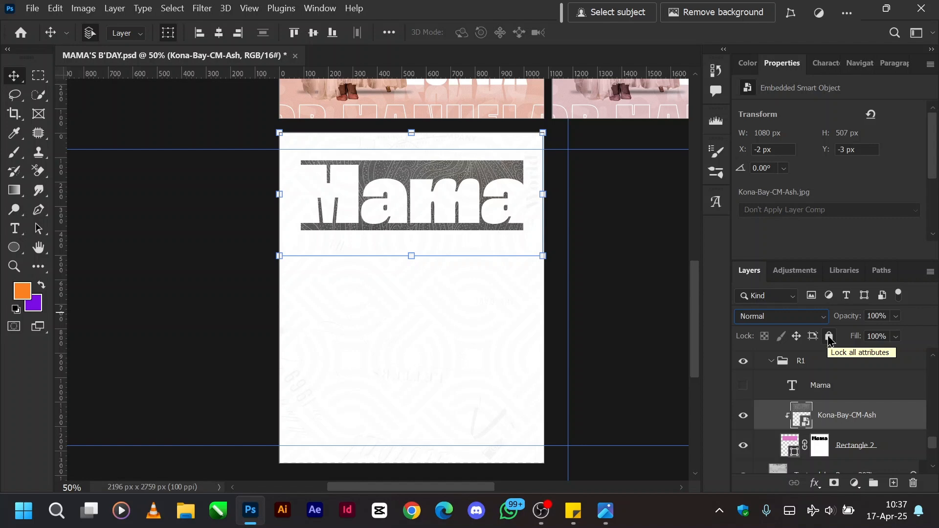
Undo the opacity and blend mode changes on the Kona-Bay-CM-Ash layer, leaving the layer shown.
{"action": "key", "text": "ctrl+z"}
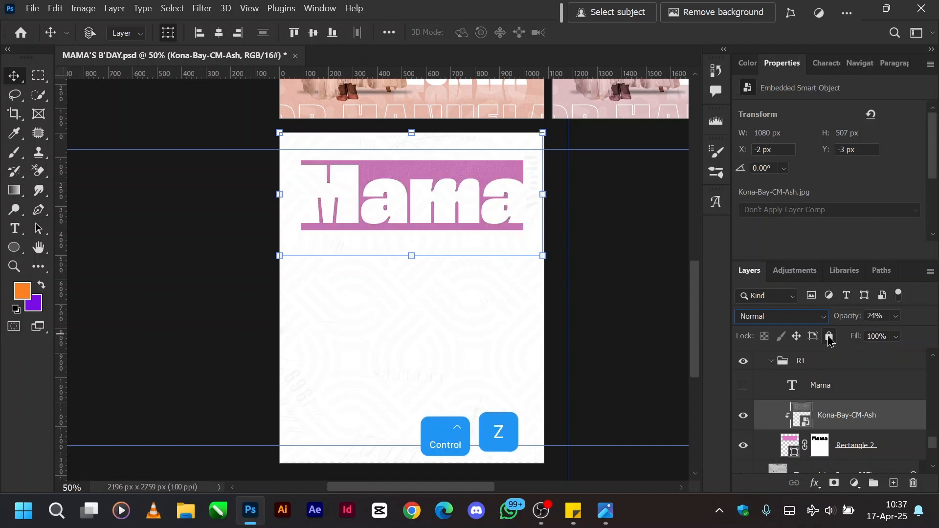
{"action": "key", "text": "ctrl+z"}
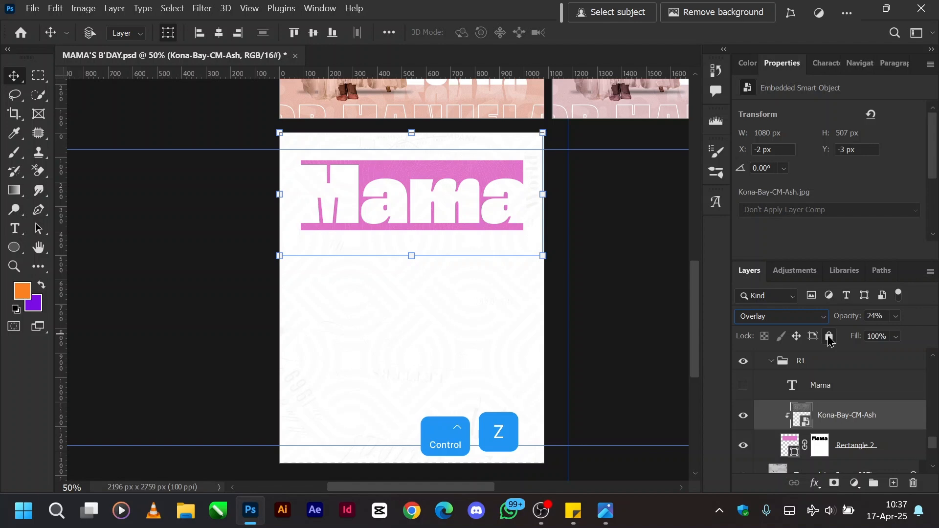
{"action": "key", "text": "ctrl+z"}
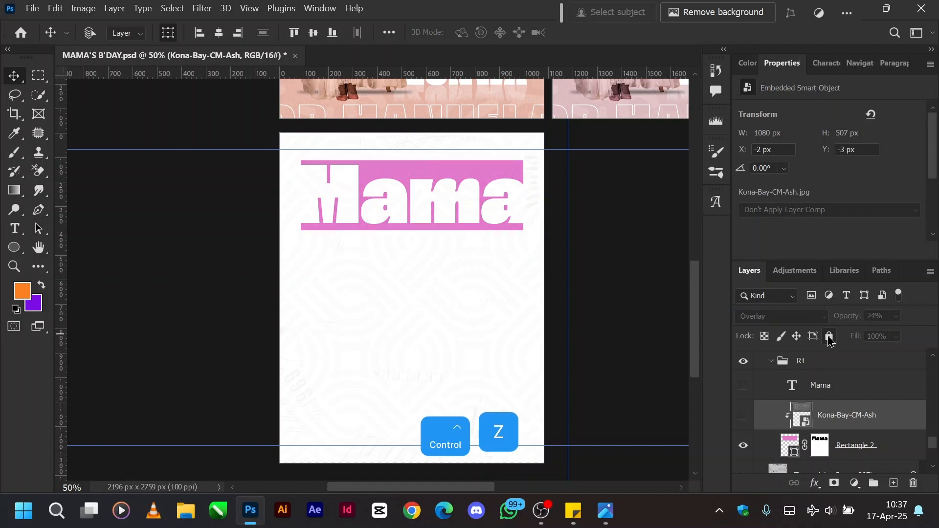
{"action": "left_click", "coordinate": [743, 415]}
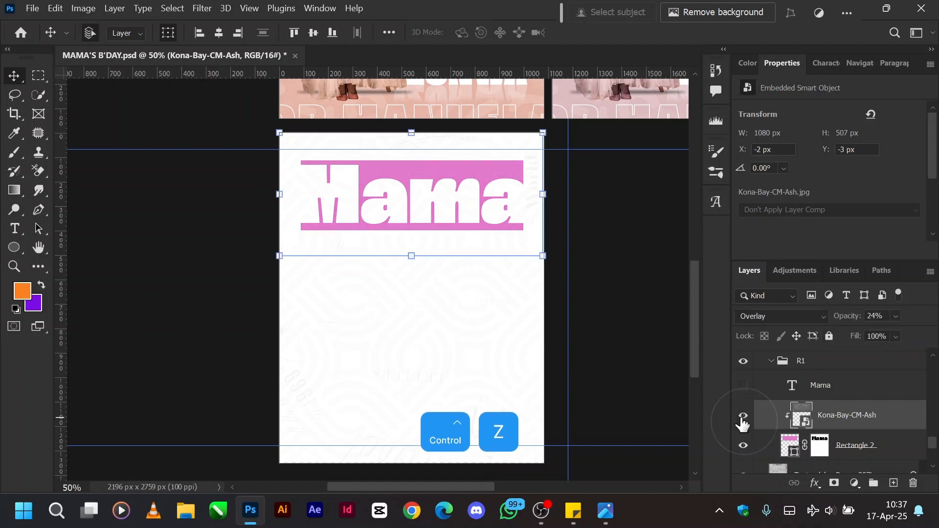
Release the Kona-Bay-CM-Ash layer's clipping mask and clip it to Rectangle 2 again.
{"action": "left_click", "coordinate": [772, 425], "text": "alt"}
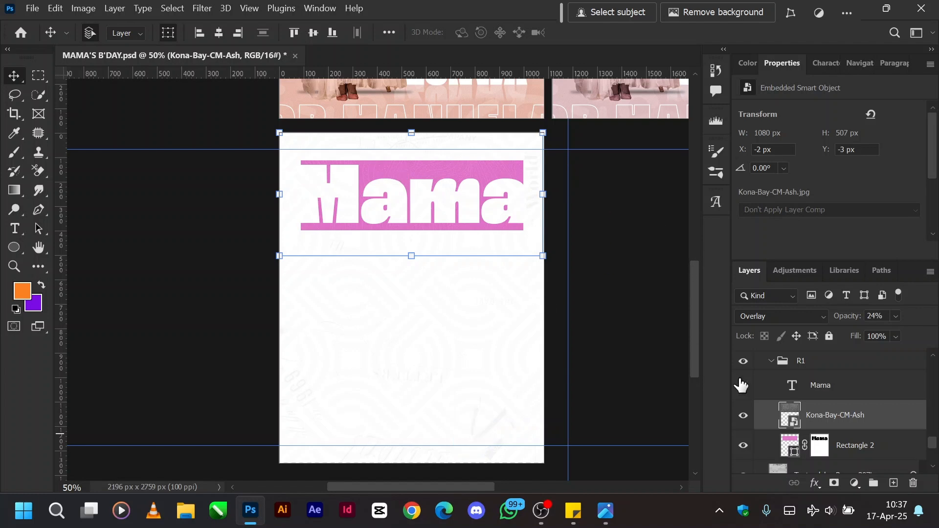
{"action": "key", "text": "alt"}
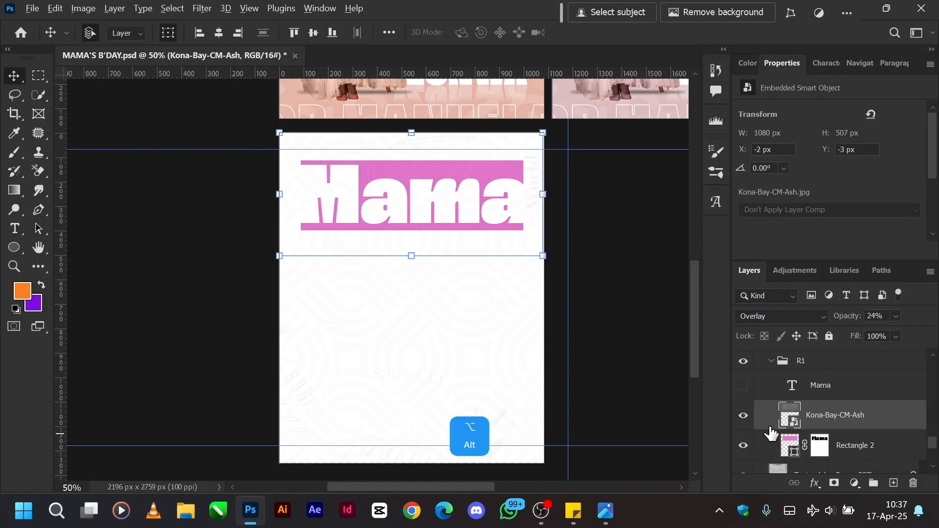
{"action": "left_click", "coordinate": [766, 429], "text": "alt"}
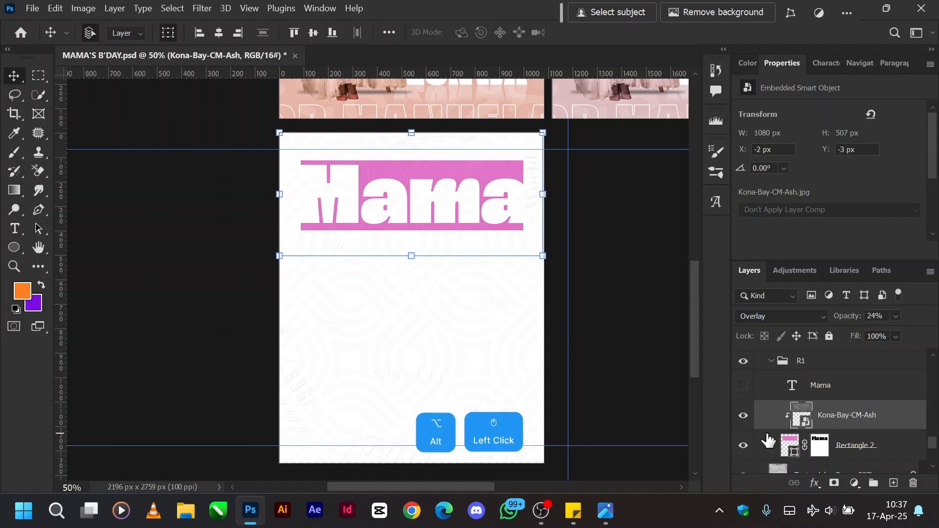
Toggle the Mama text layer on and off again, and select it to check its font settings.
{"action": "left_click", "coordinate": [743, 385]}
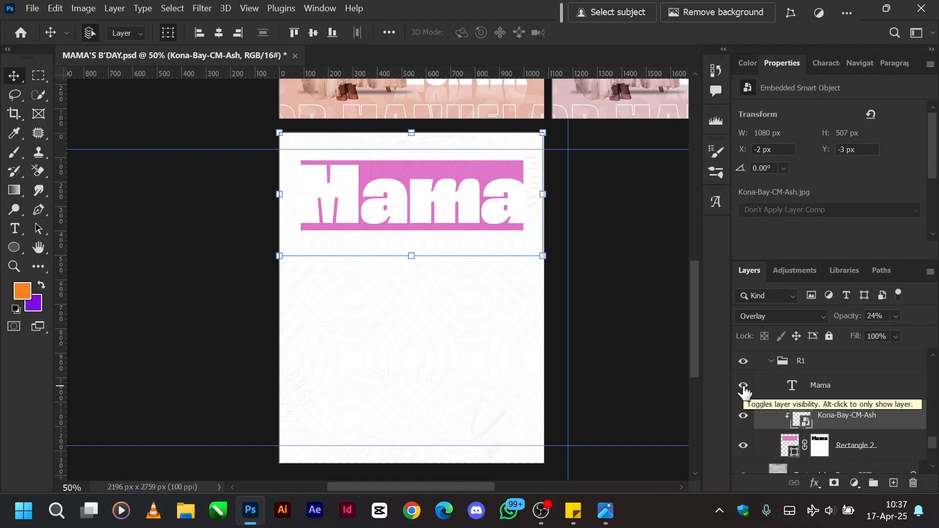
{"action": "left_click", "coordinate": [743, 387]}
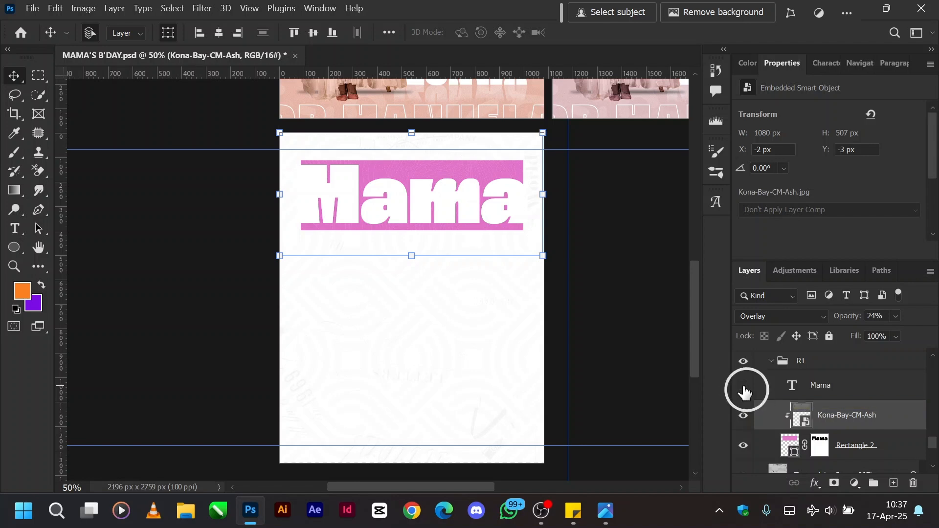
{"action": "left_click", "coordinate": [833, 390]}
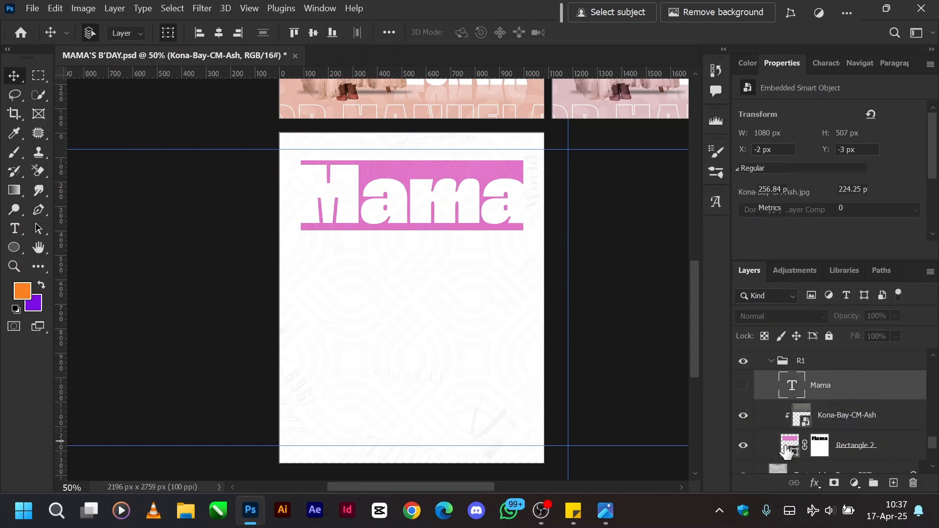
Collapse group R1 and examine the clipped photo, texture and rectangle layers in group R2.
{"action": "scroll", "coordinate": [822, 405], "scroll_direction": "up", "scroll_amount": 1}
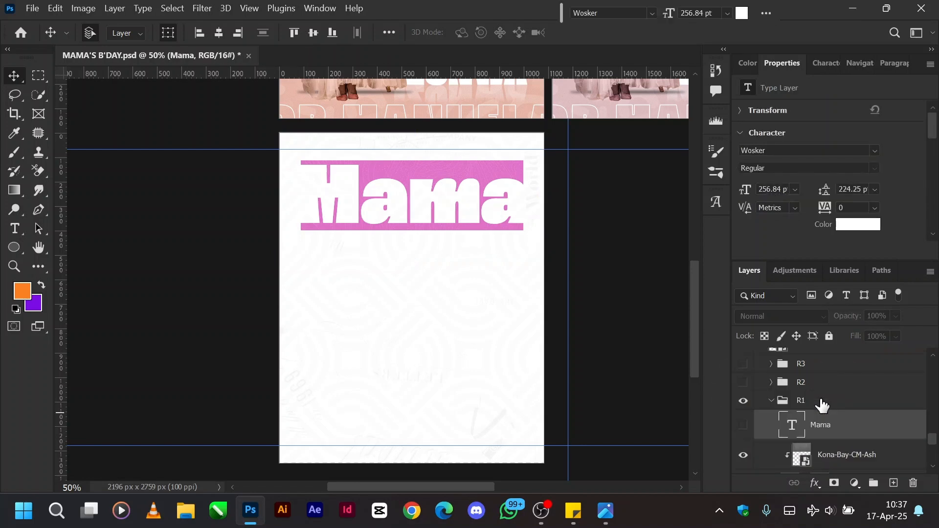
{"action": "left_click", "coordinate": [771, 400]}
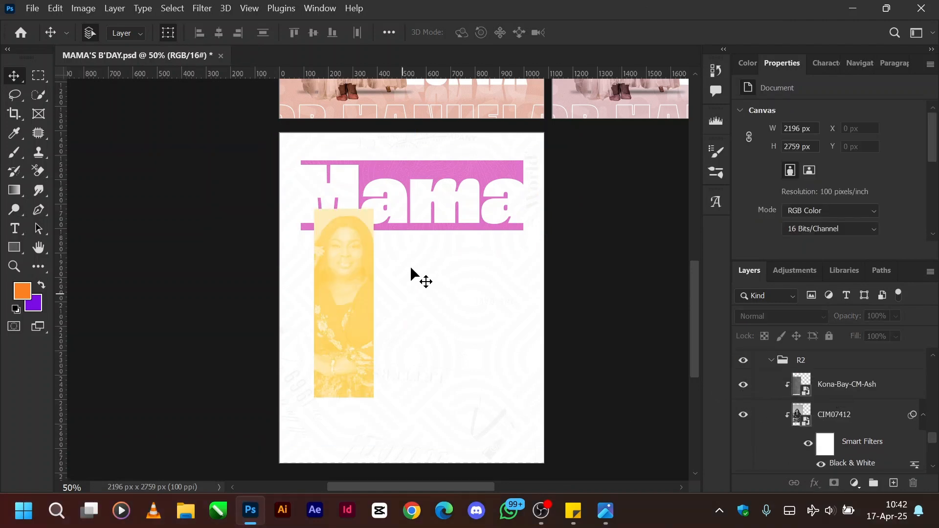
{"action": "scroll", "coordinate": [826, 402], "scroll_direction": "down", "scroll_amount": 1}
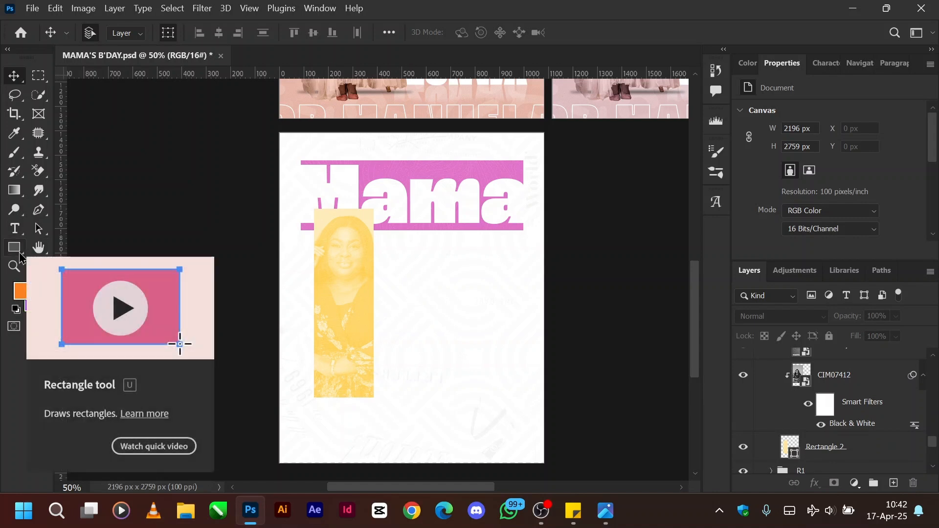
Draw a black rectangle about 191 by 707 px with the Rectangle tool beside the yellow photo rectangle, and delete it.
{"action": "left_click", "coordinate": [20, 254]}
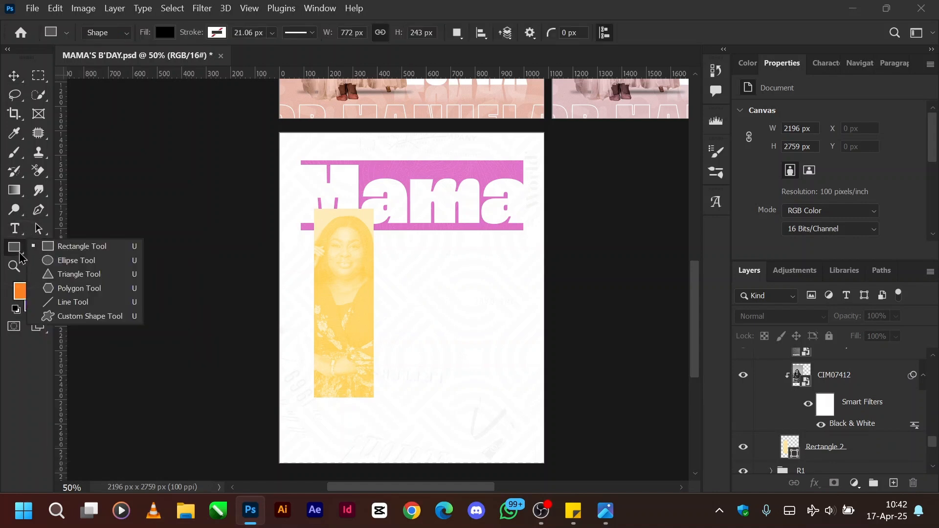
{"action": "left_click", "coordinate": [71, 250]}
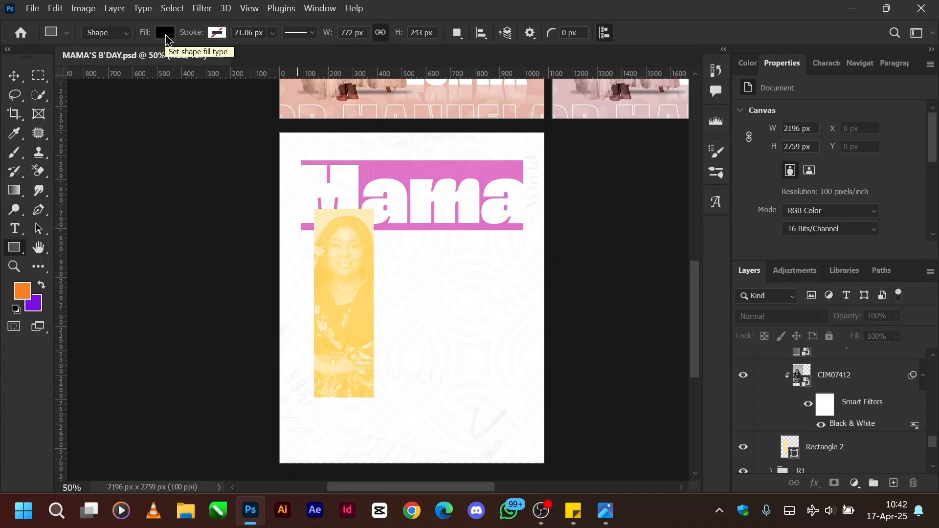
{"action": "left_click_drag", "start_coordinate": [415, 247], "coordinate": [462, 419]}
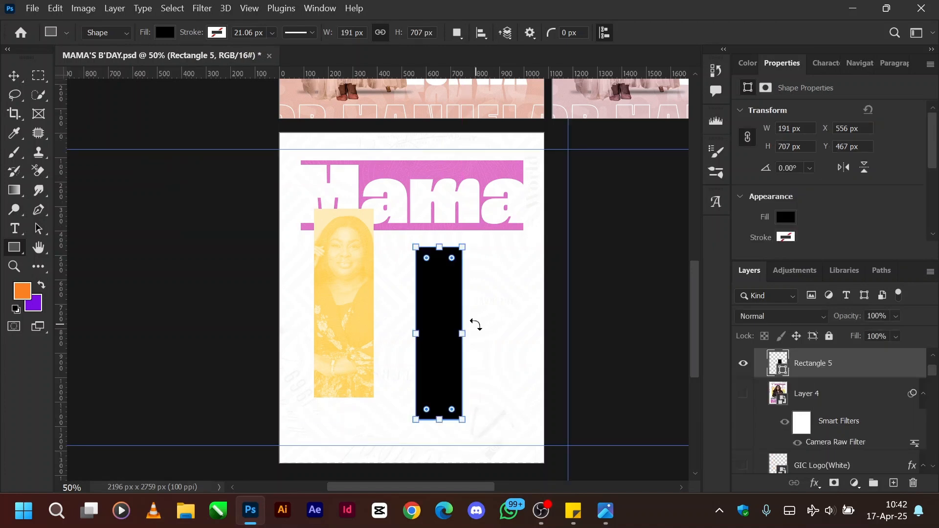
{"action": "key", "text": "v"}
{"action": "key", "text": "Delete"}
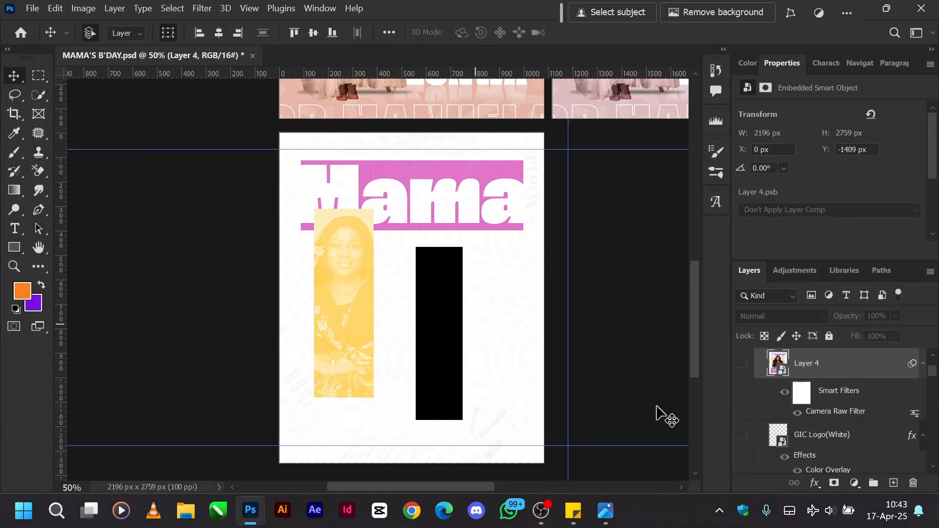
Select Rectangle 2 and the CIM07412 photo in group R2, hide the photo's smart filters, and preview the Normal blend mode.
{"action": "scroll", "coordinate": [835, 436], "scroll_direction": "down", "scroll_amount": 4}
{"action": "scroll", "coordinate": [834, 437], "scroll_direction": "down", "scroll_amount": 8}
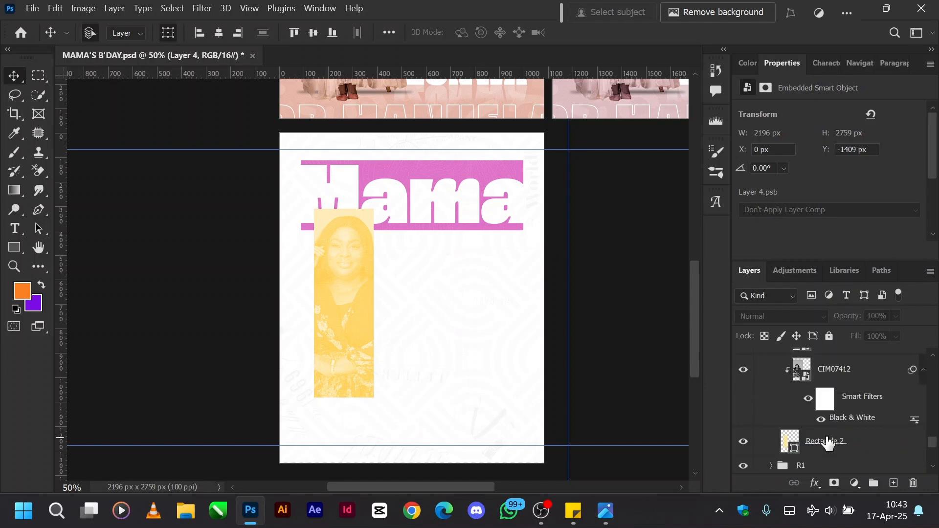
{"action": "left_click", "coordinate": [826, 441]}
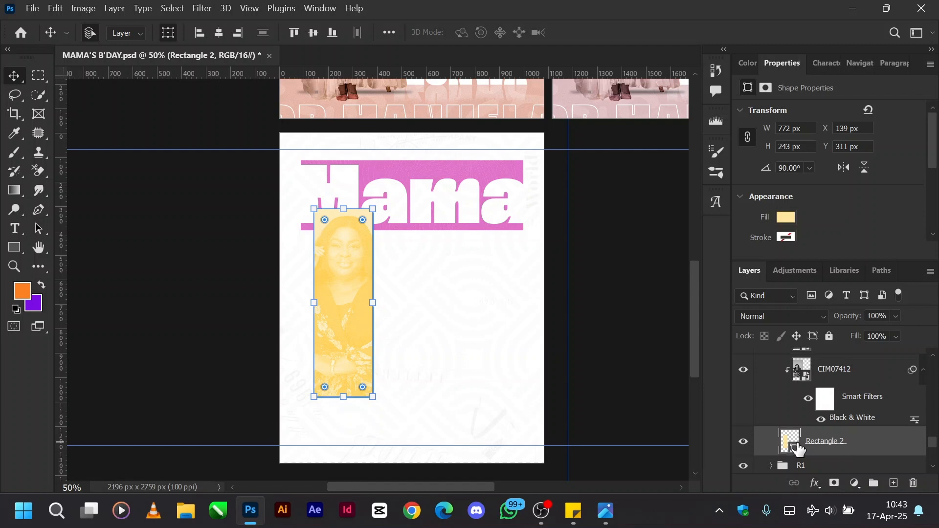
{"action": "scroll", "coordinate": [798, 449], "scroll_direction": "up", "scroll_amount": 1}
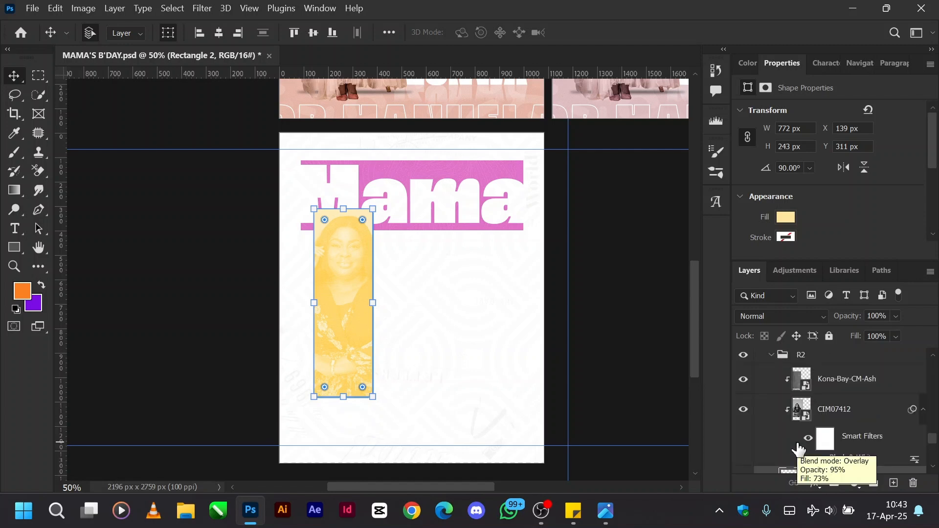
{"action": "left_click", "coordinate": [838, 410]}
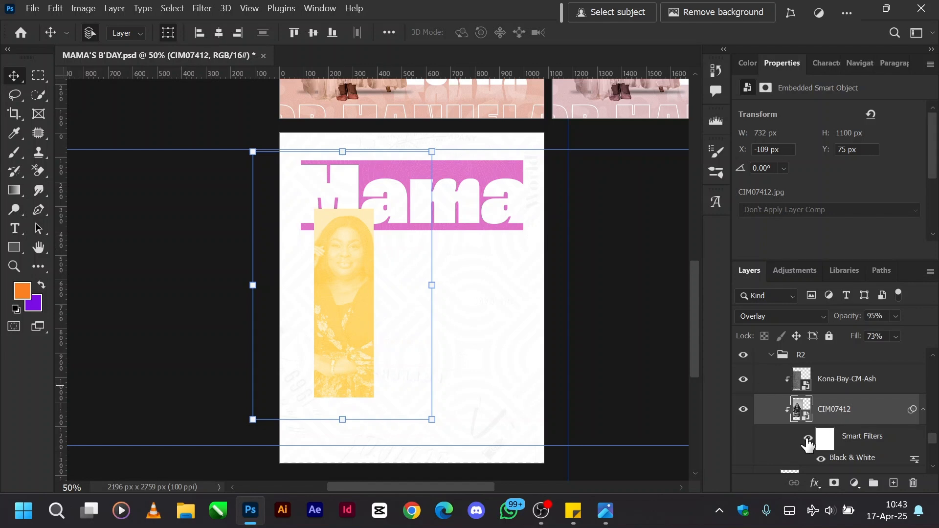
{"action": "left_click", "coordinate": [771, 316]}
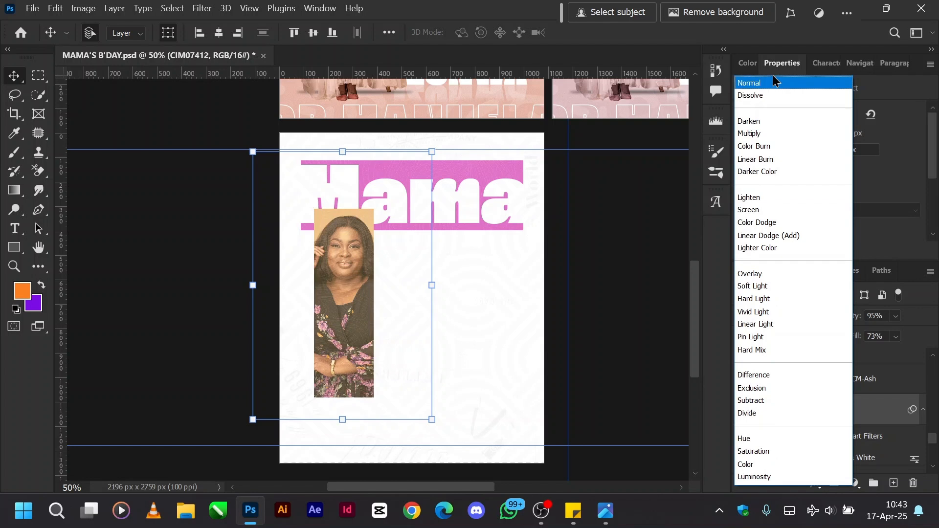
{"action": "key", "text": "Escape"}
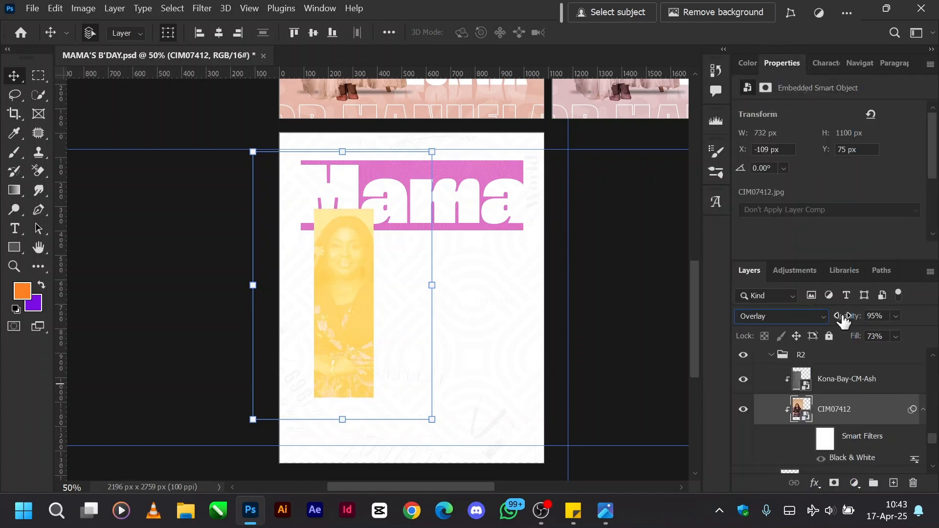
Set the CIM07412 layer's opacity and fill to 100% and its blend mode to Normal.
{"action": "left_click_drag", "start_coordinate": [843, 320], "coordinate": [919, 318]}
{"action": "left_click_drag", "start_coordinate": [852, 335], "coordinate": [928, 336]}
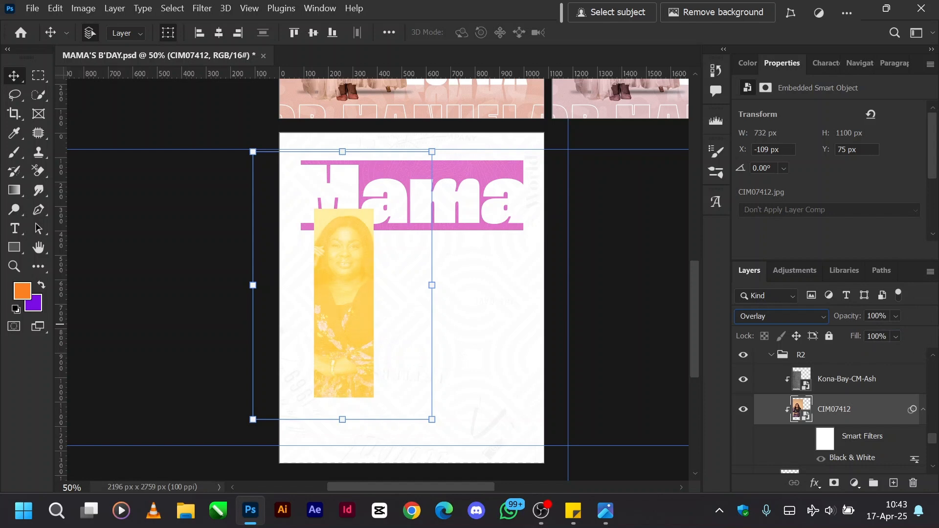
{"action": "scroll", "coordinate": [819, 399], "scroll_direction": "down", "scroll_amount": 1}
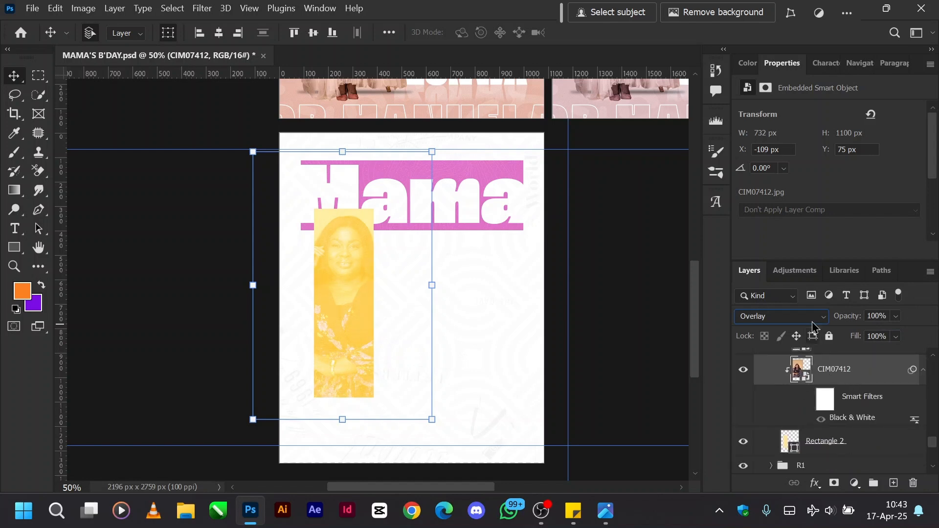
{"action": "left_click", "coordinate": [792, 317]}
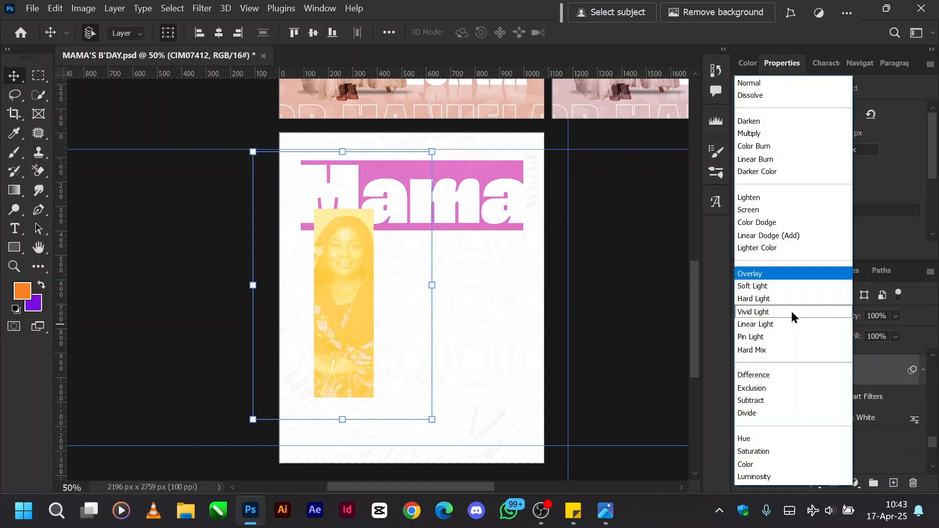
{"action": "left_click", "coordinate": [757, 80]}
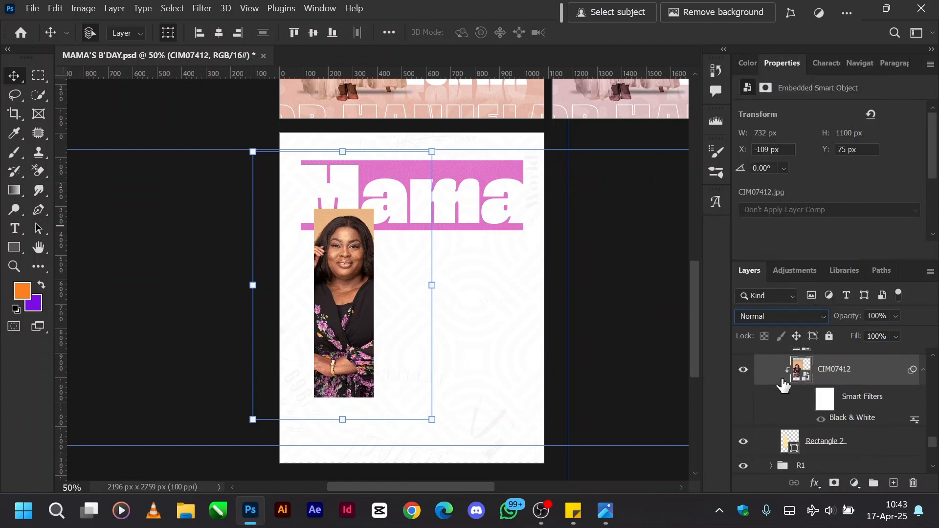
Undo the blend mode, fill and opacity changes on the CIM07412 layer.
{"action": "key", "text": "ctrl+z"}
{"action": "key", "text": "ctrl+z"}
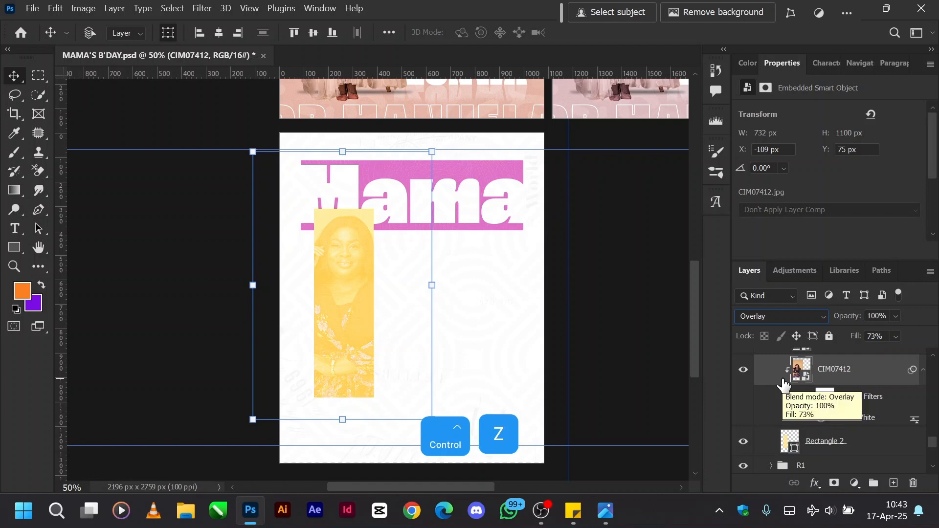
{"action": "key", "text": "ctrl+z"}
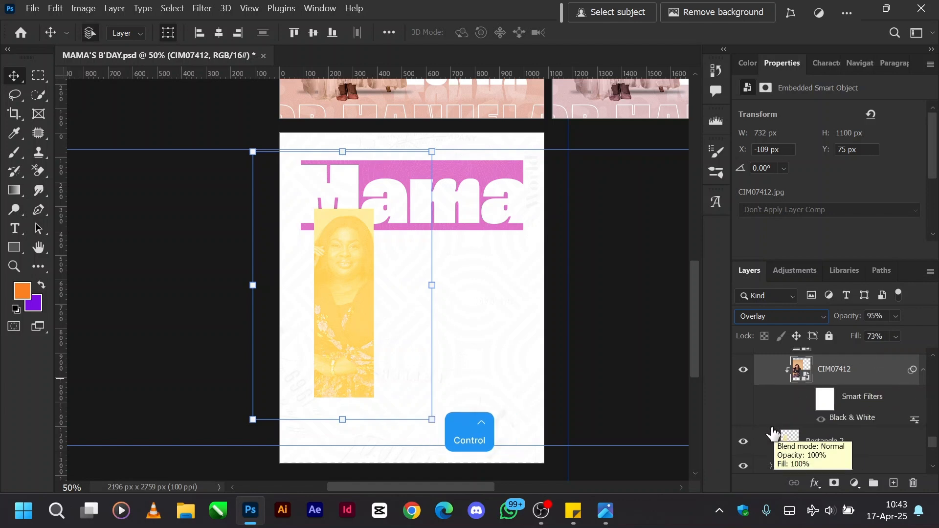
Release the CIM07412 photo's clipping mask, and clip it to Rectangle 2 again.
{"action": "key", "text": "alt"}
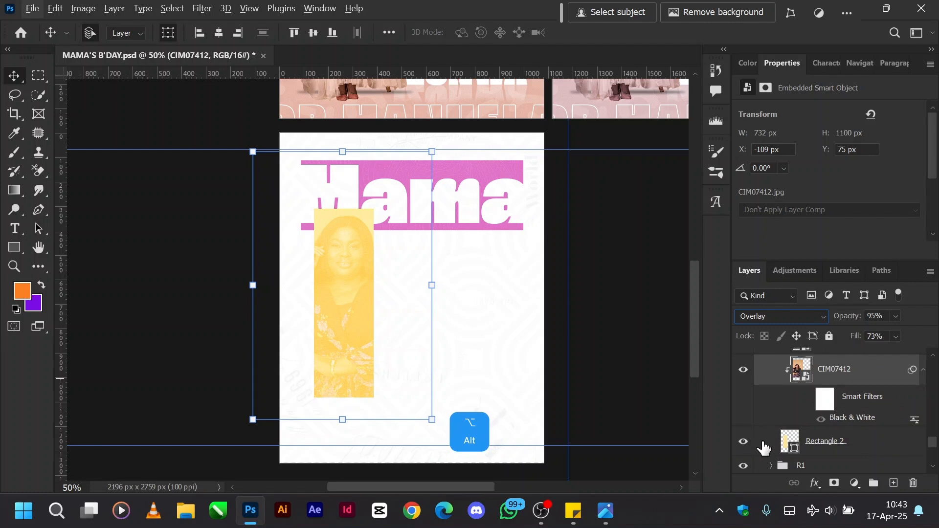
{"action": "left_click", "coordinate": [765, 423], "text": "alt"}
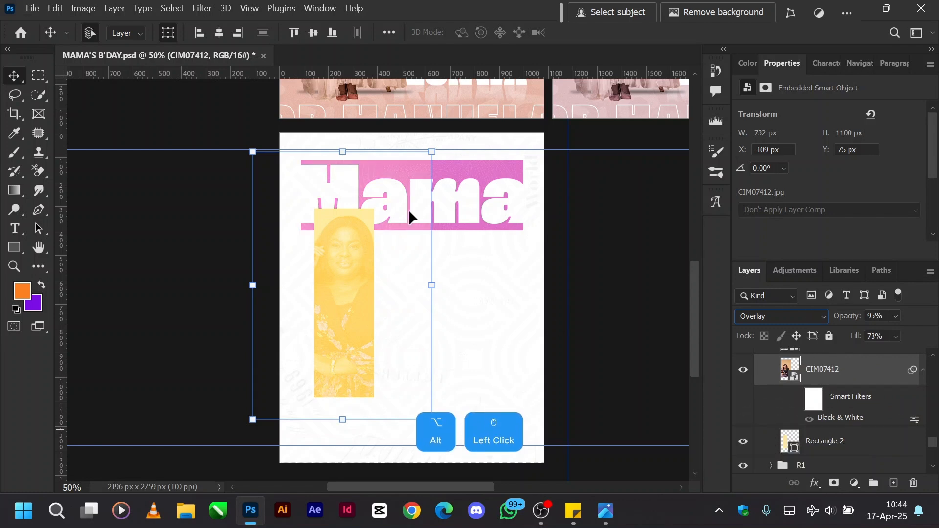
{"action": "left_click_drag", "start_coordinate": [384, 179], "coordinate": [432, 176]}
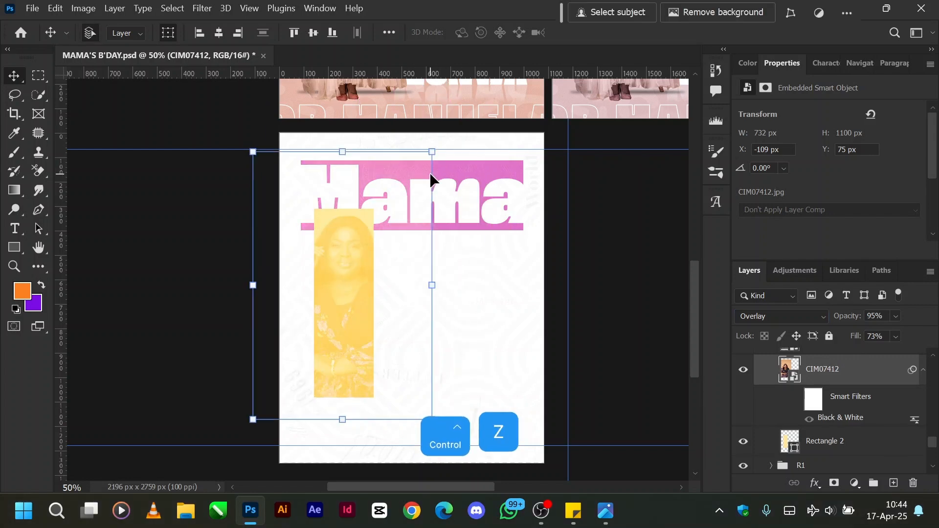
{"action": "key", "text": "ctrl+z"}
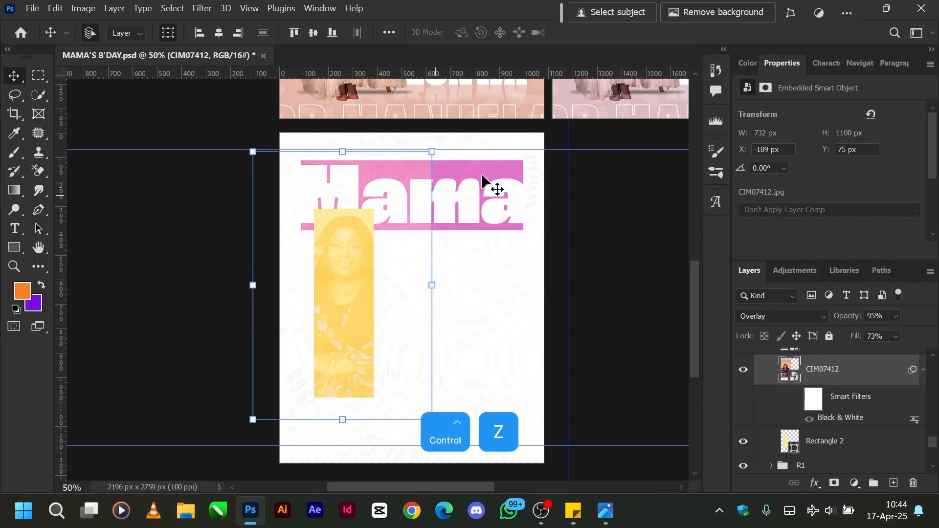
{"action": "left_click", "coordinate": [600, 244]}
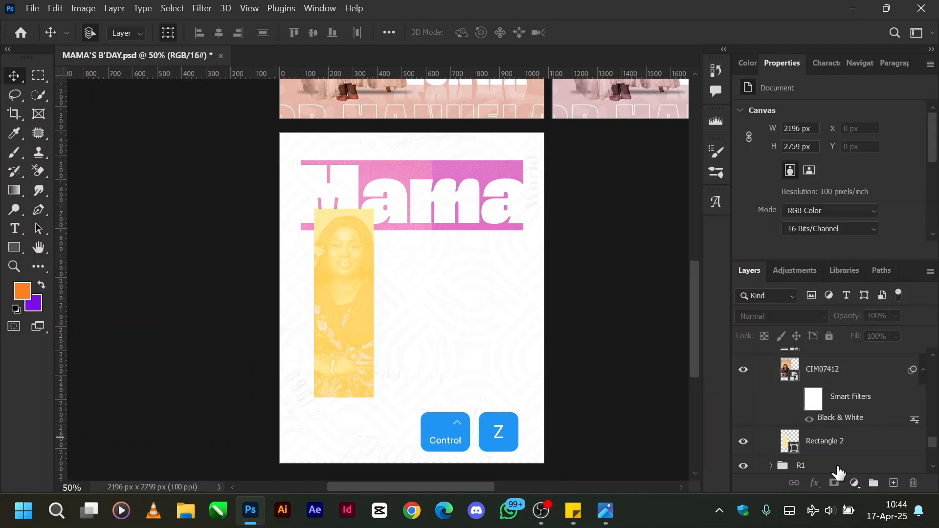
{"action": "left_click", "coordinate": [857, 367]}
{"action": "key", "text": "alt"}
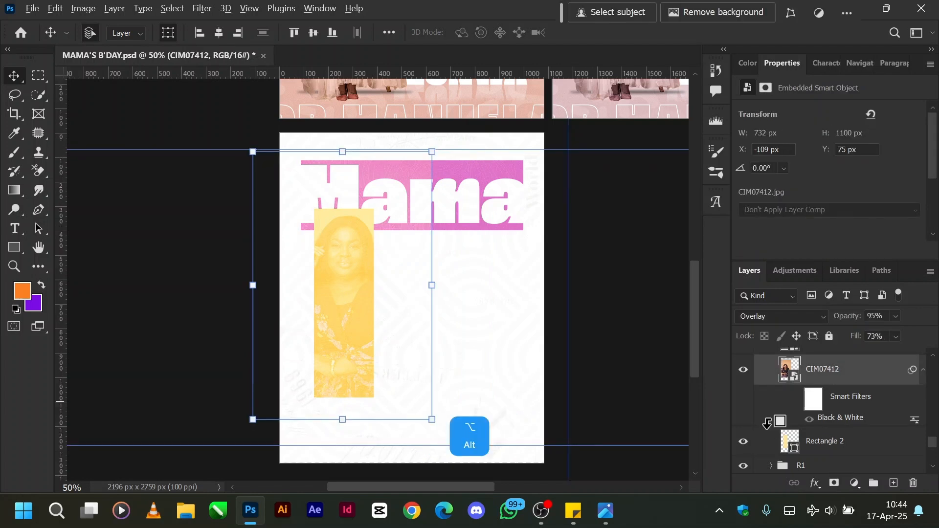
{"action": "left_click", "coordinate": [767, 424], "text": "alt"}
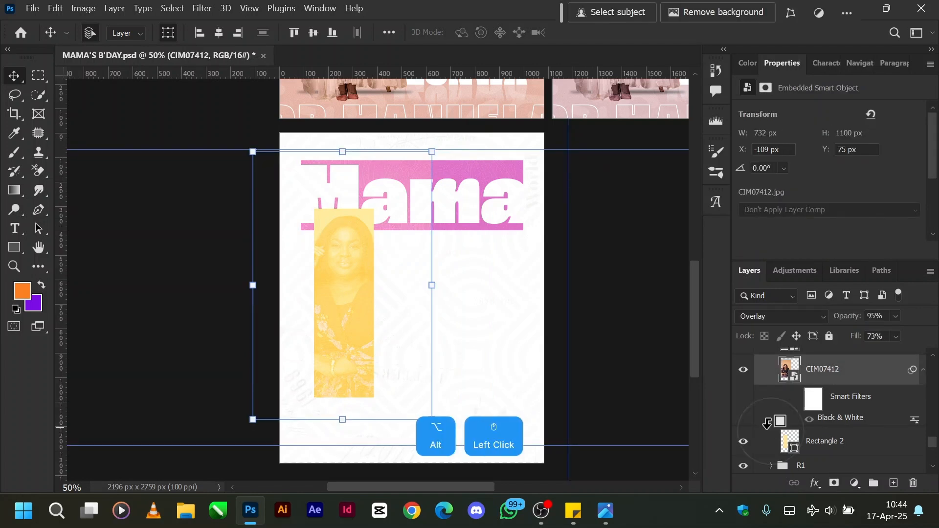
Try the Kona-Bay-CM-Ash texture at 100% opacity, undo that change, and clip the layer into Rectangle 2's clipping group again.
{"action": "scroll", "coordinate": [835, 417], "scroll_direction": "up", "scroll_amount": 2}
{"action": "left_click", "coordinate": [833, 386]}
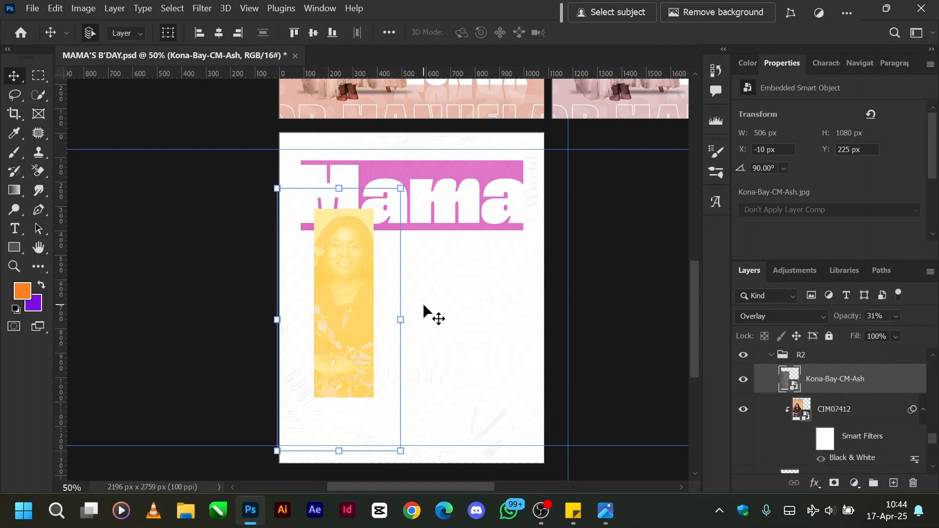
{"action": "left_click_drag", "start_coordinate": [855, 320], "coordinate": [935, 318]}
{"action": "key", "text": "ctrl"}
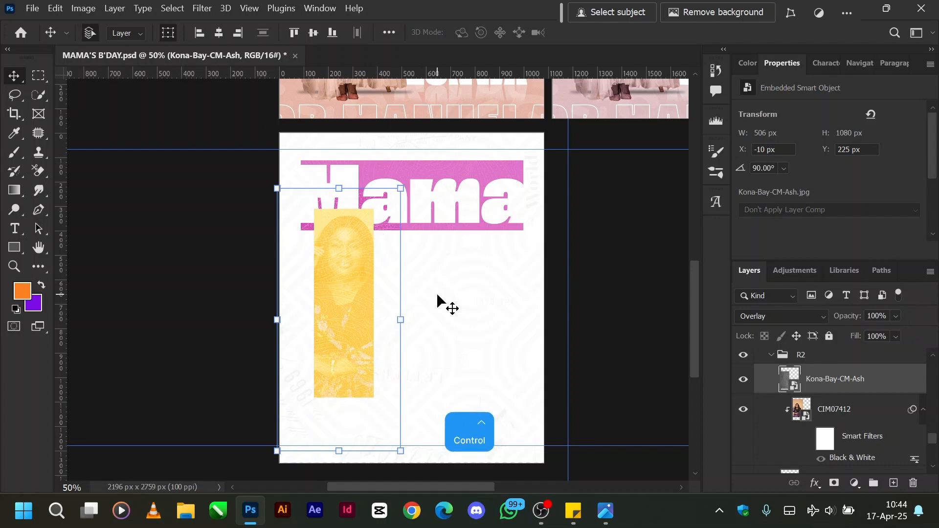
{"action": "key", "text": "ctrl+z"}
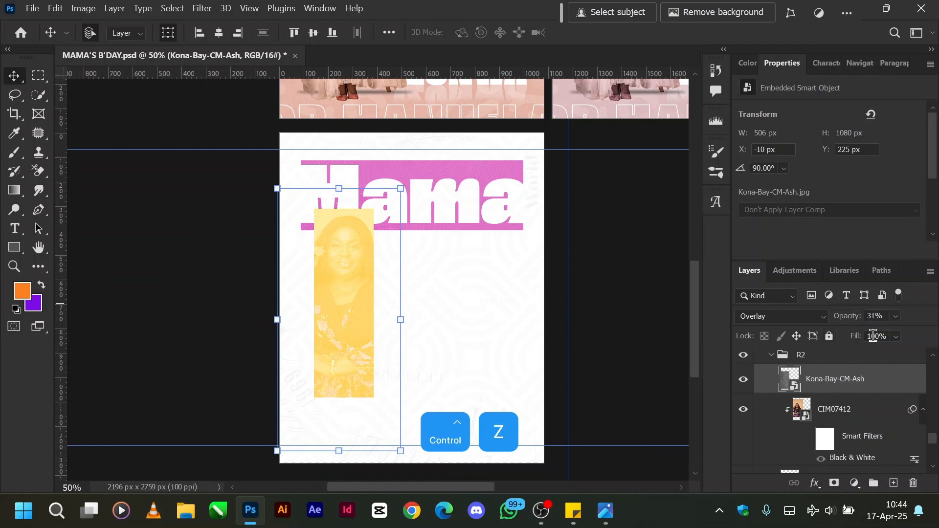
{"action": "left_click", "coordinate": [773, 399], "text": "alt"}
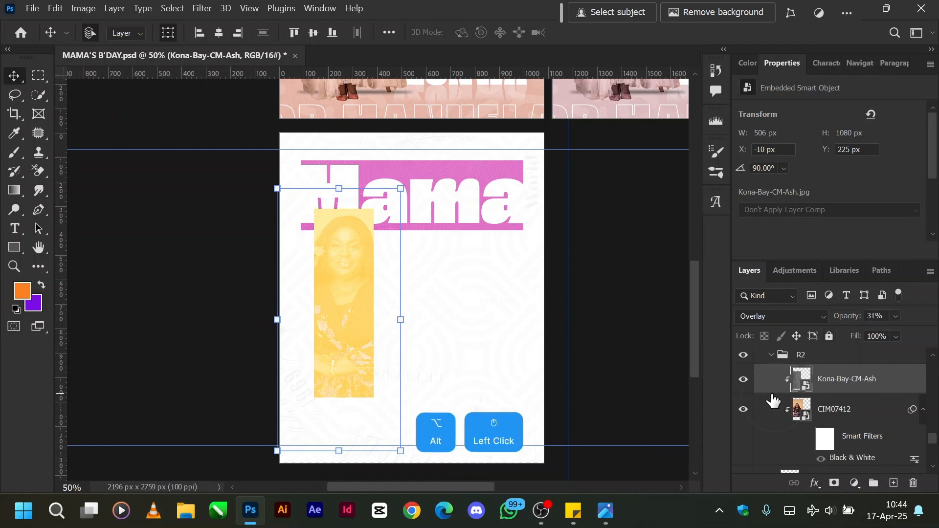
Collapse group R2, and show and select group R3 with the second yellow photo rectangle.
{"action": "scroll", "coordinate": [773, 400], "scroll_direction": "up", "scroll_amount": 2}
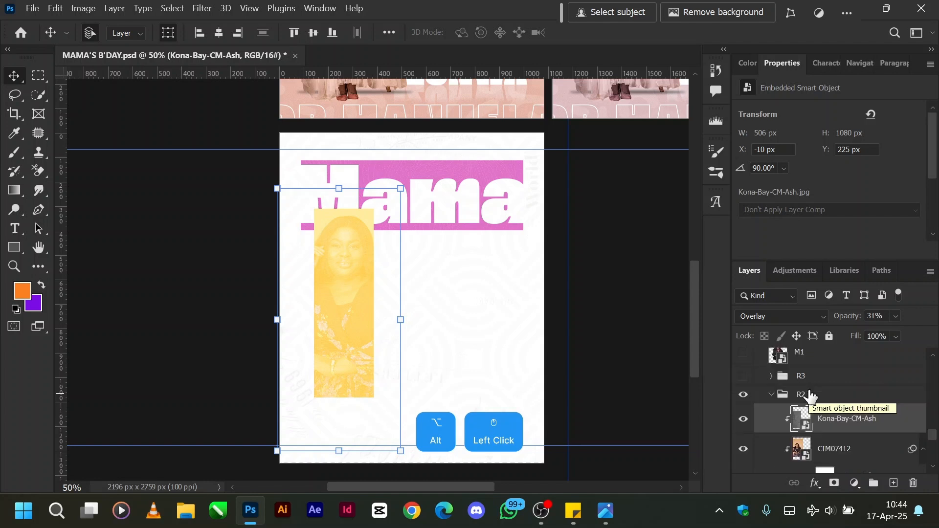
{"action": "left_click", "coordinate": [772, 394]}
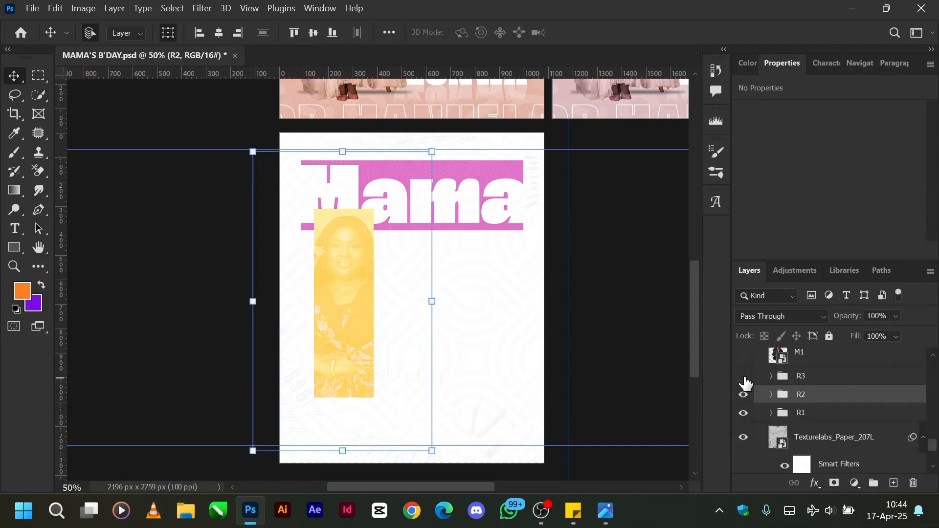
{"action": "left_click", "coordinate": [744, 378]}
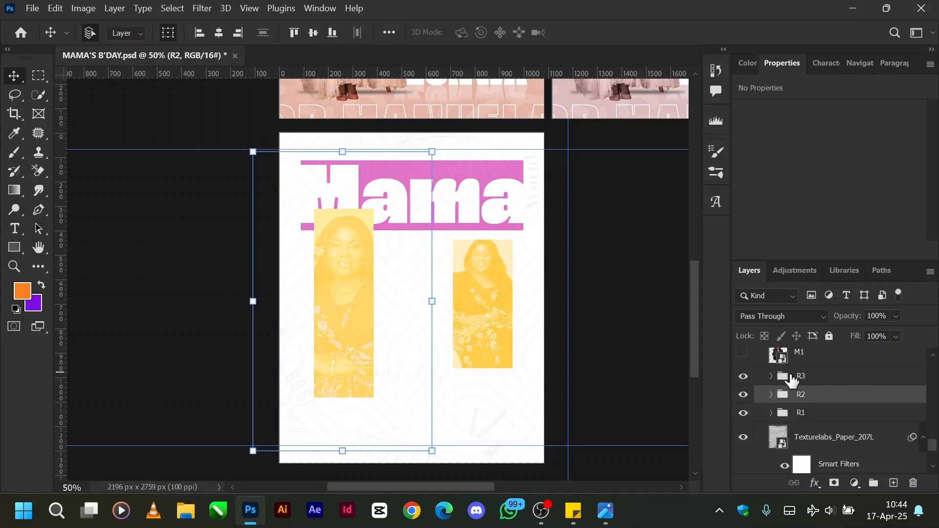
{"action": "left_click", "coordinate": [791, 380]}
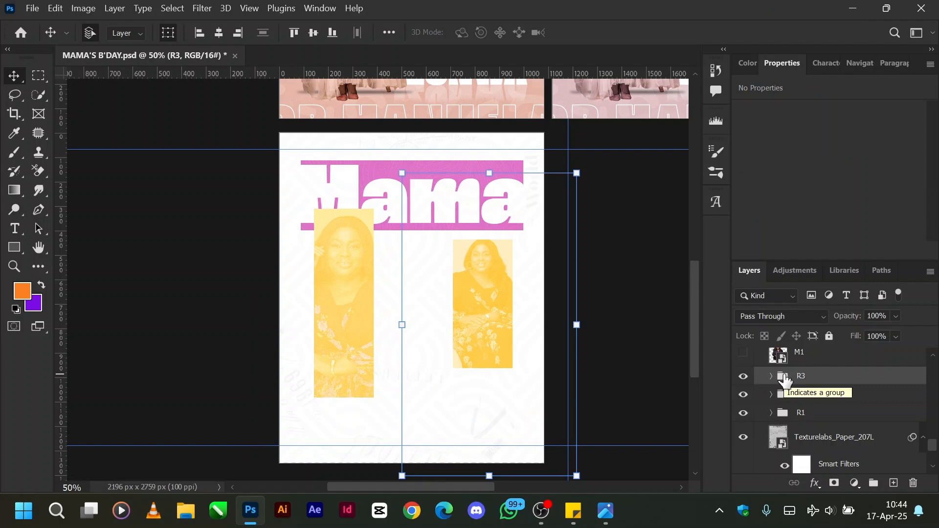
Show the M1 cutout photo layer, open its smart object to examine the source image, and close it.
{"action": "scroll", "coordinate": [784, 387], "scroll_direction": "up", "scroll_amount": 3}
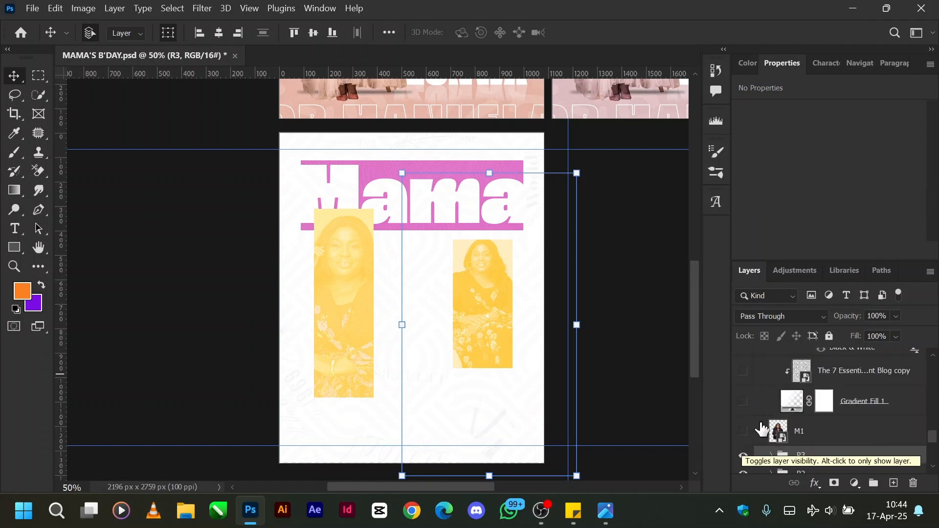
{"action": "left_click", "coordinate": [743, 431]}
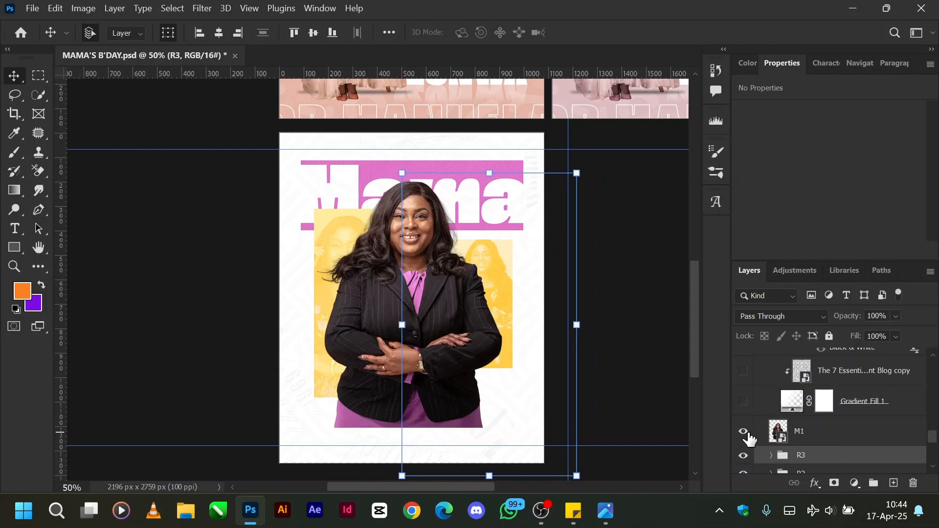
{"action": "left_click", "coordinate": [839, 442]}
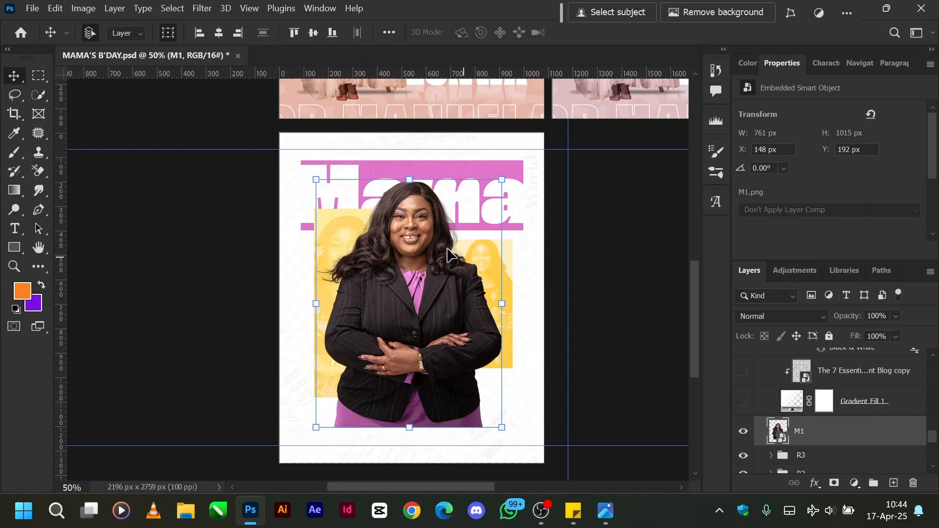
{"action": "double_click", "coordinate": [777, 431]}
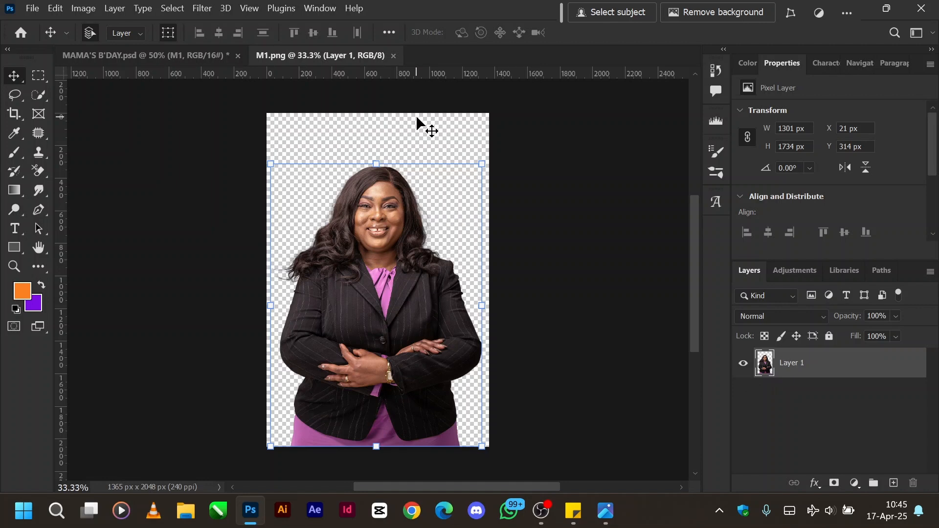
{"action": "left_click", "coordinate": [393, 56]}
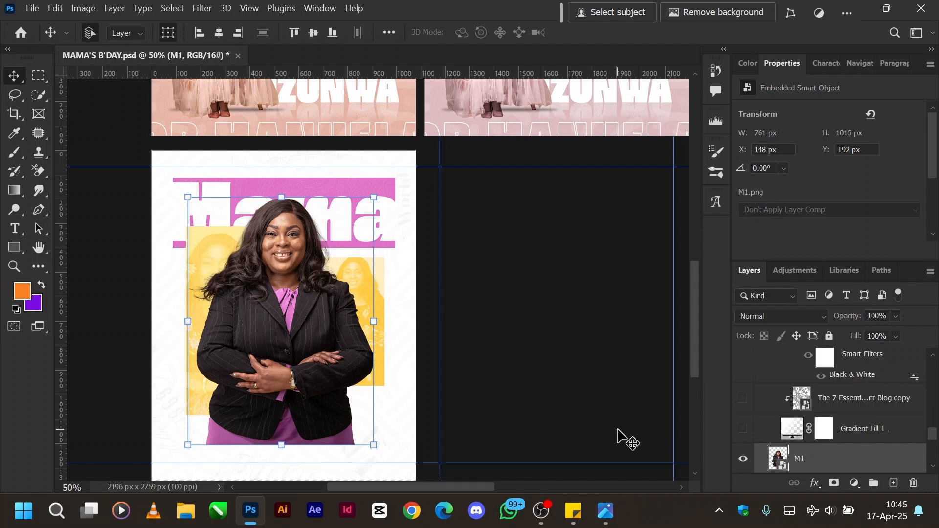
Show Gradient Fill 1 and its two clipped textures, The 7 Essentials Blog copy and Texturelabs 207L copy, and collapse the GRADIENT group.
{"action": "scroll", "coordinate": [617, 431], "scroll_direction": "down", "scroll_amount": 1}
{"action": "scroll", "coordinate": [617, 430], "scroll_direction": "left", "scroll_amount": 3}
{"action": "scroll", "coordinate": [617, 430], "scroll_direction": "left", "scroll_amount": 4}
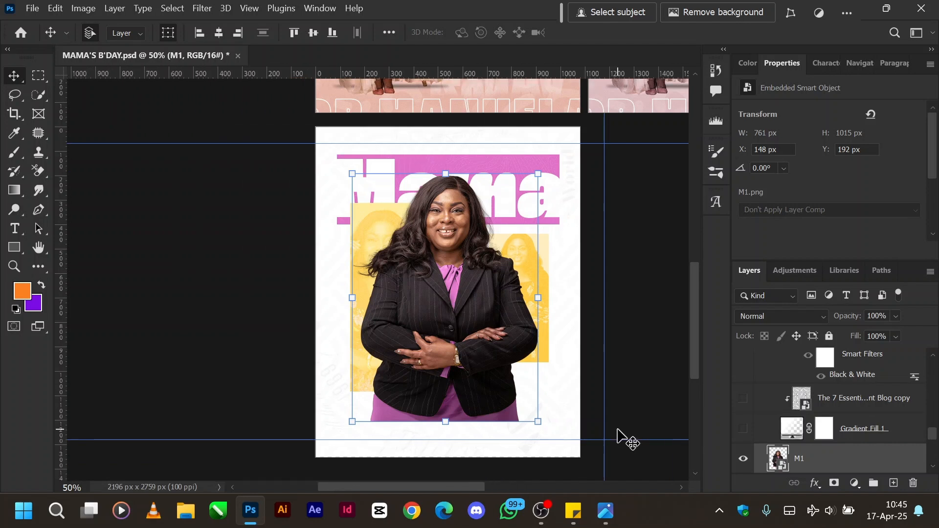
{"action": "scroll", "coordinate": [617, 430], "scroll_direction": "right", "scroll_amount": 2}
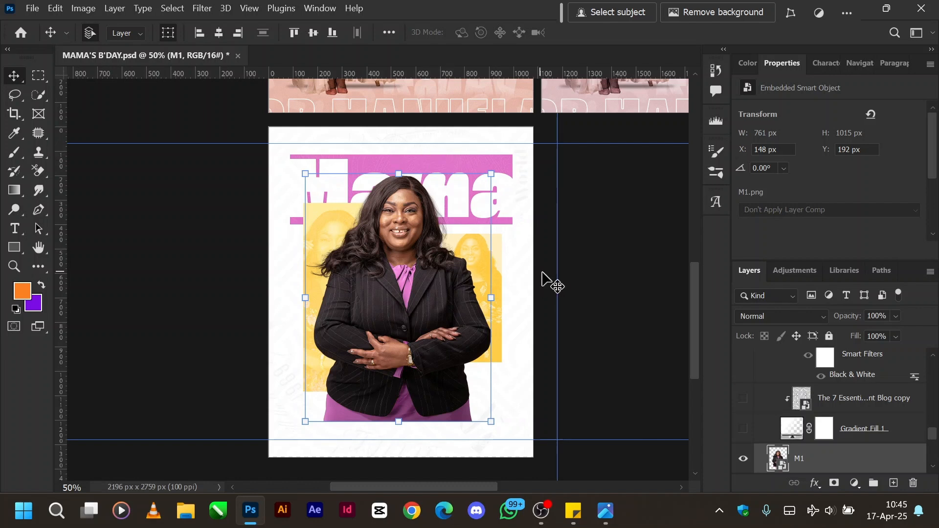
{"action": "left_click", "coordinate": [748, 429]}
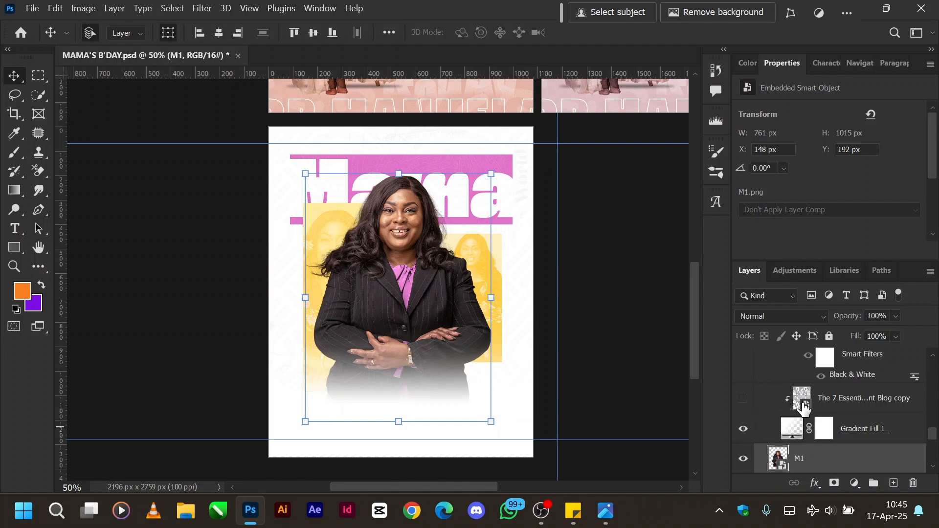
{"action": "left_click", "coordinate": [742, 399]}
{"action": "scroll", "coordinate": [797, 396], "scroll_direction": "up", "scroll_amount": 2}
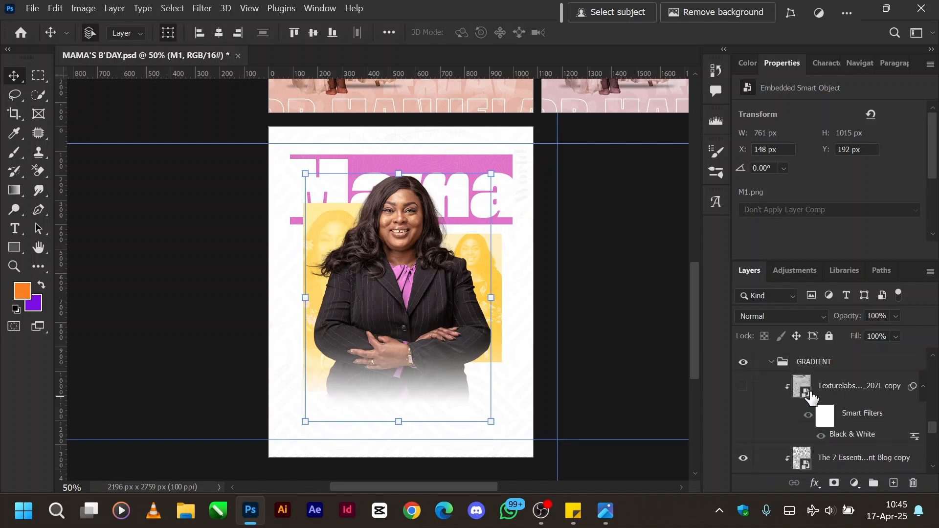
{"action": "left_click", "coordinate": [744, 386]}
{"action": "left_click", "coordinate": [773, 363]}
{"action": "scroll", "coordinate": [789, 401], "scroll_direction": "up", "scroll_amount": 2}
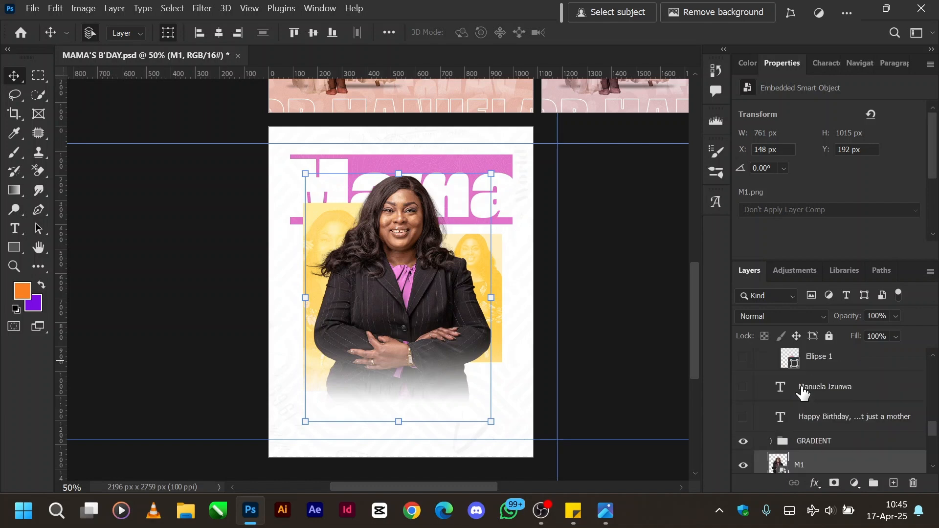
Show the Happy Birthday message text layer and the celebrant's name text layer, and select the name layer.
{"action": "left_click", "coordinate": [743, 418]}
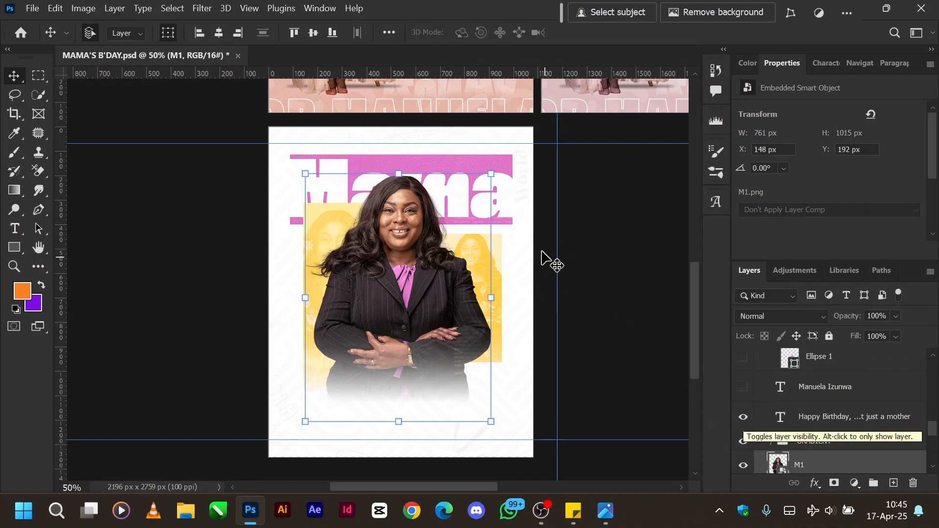
{"action": "scroll", "coordinate": [787, 401], "scroll_direction": "up", "scroll_amount": 1}
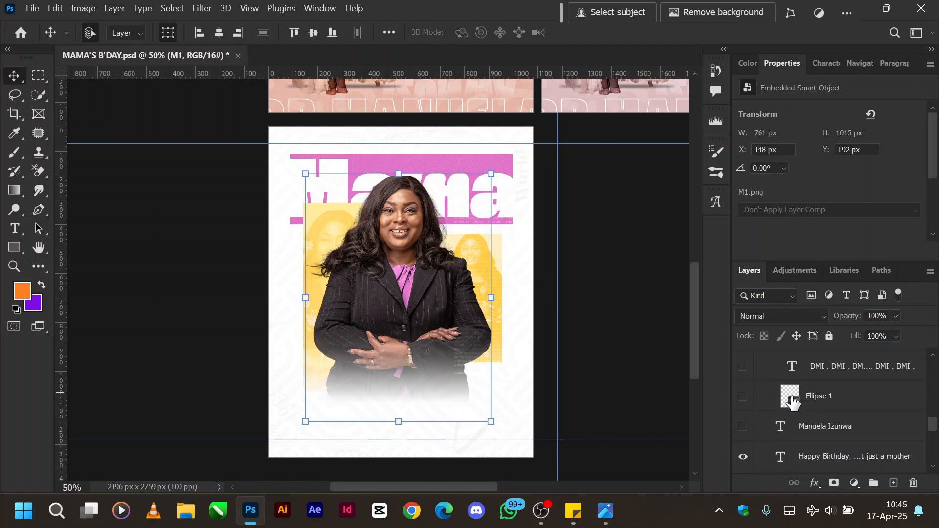
{"action": "left_click", "coordinate": [743, 428]}
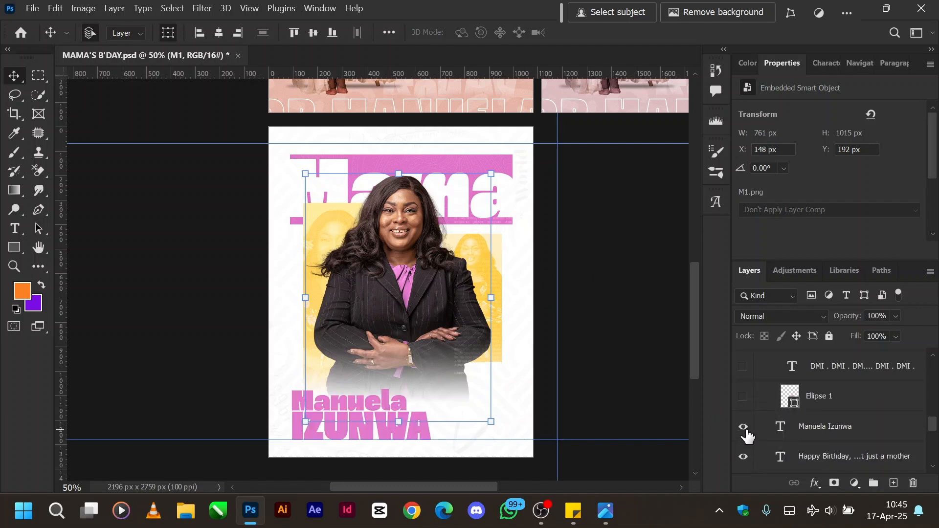
{"action": "left_click", "coordinate": [815, 435]}
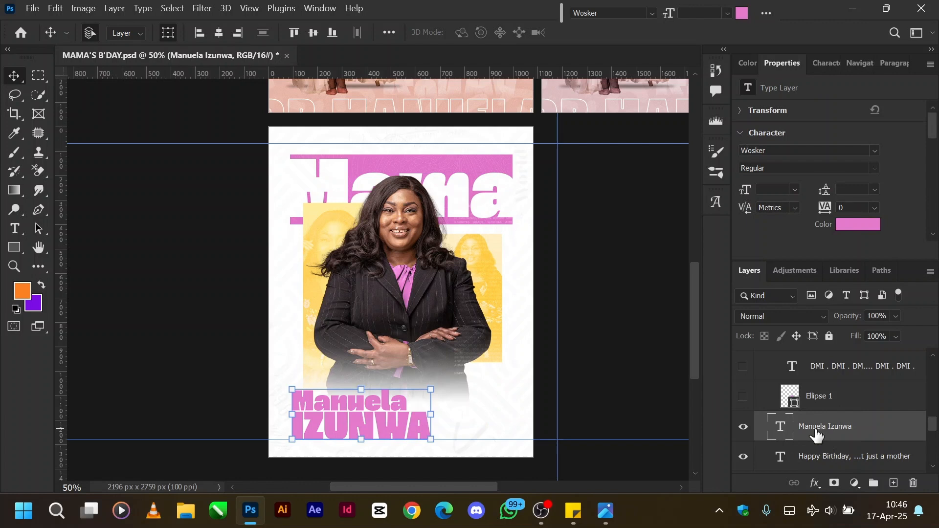
In group M2, show the Ellipse 1 circle, the small M5 cutout photo and M5's Drop Shadow layer.
{"action": "left_click", "coordinate": [742, 399]}
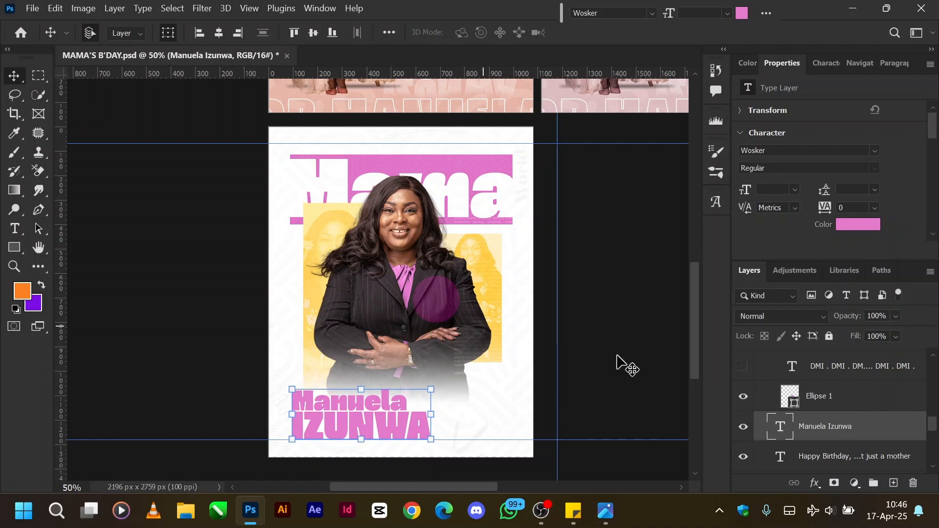
{"action": "scroll", "coordinate": [806, 412], "scroll_direction": "up", "scroll_amount": 3}
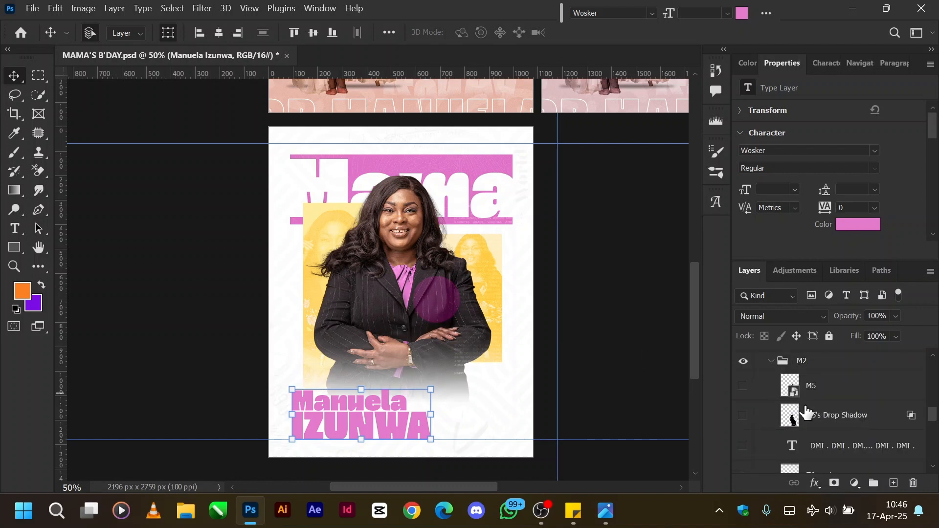
{"action": "left_click", "coordinate": [743, 389]}
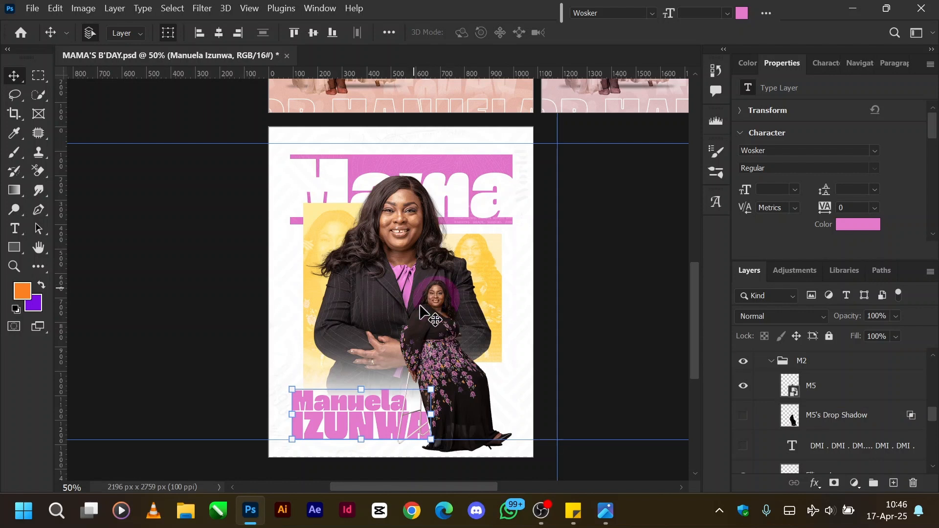
{"action": "left_click", "coordinate": [744, 417]}
Show the circular DMI text layer around the small cutout's head, and select it to examine its path and character settings up close.
{"action": "scroll", "coordinate": [816, 420], "scroll_direction": "down", "scroll_amount": 1}
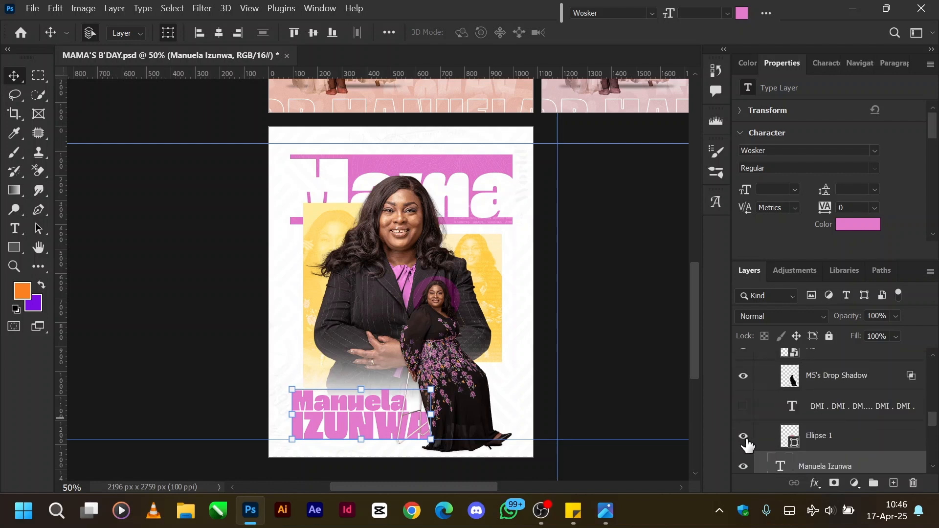
{"action": "left_click", "coordinate": [807, 405]}
{"action": "left_click", "coordinate": [744, 406]}
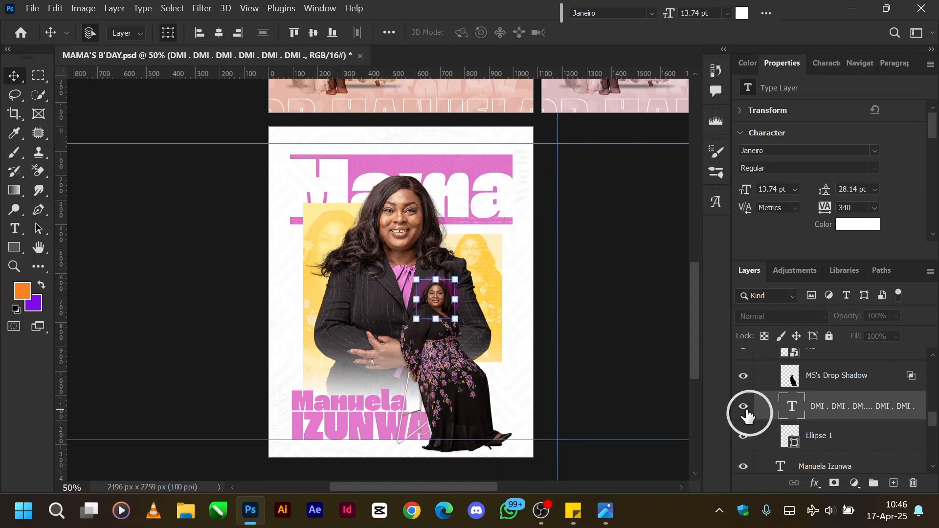
{"action": "left_click", "coordinate": [592, 307]}
{"action": "key", "text": "ctrl+equal"}
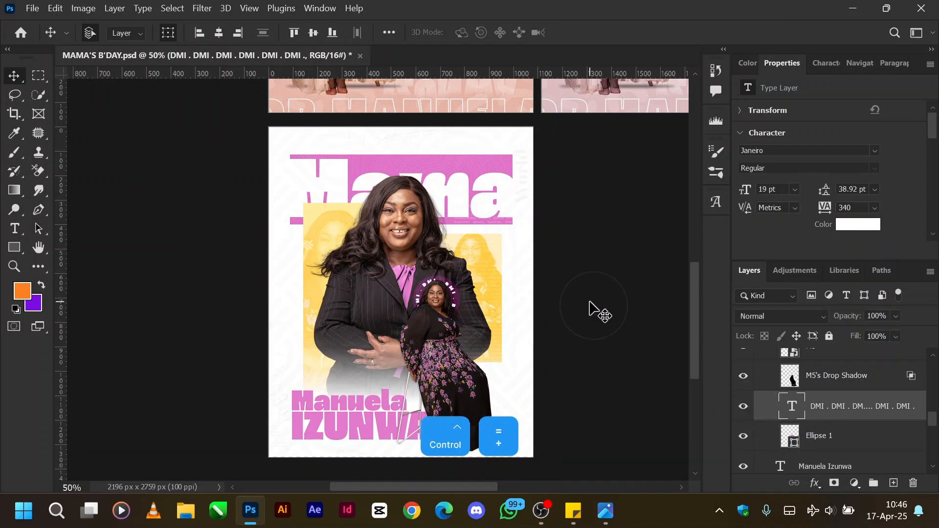
{"action": "key", "text": "ctrl+equal"}
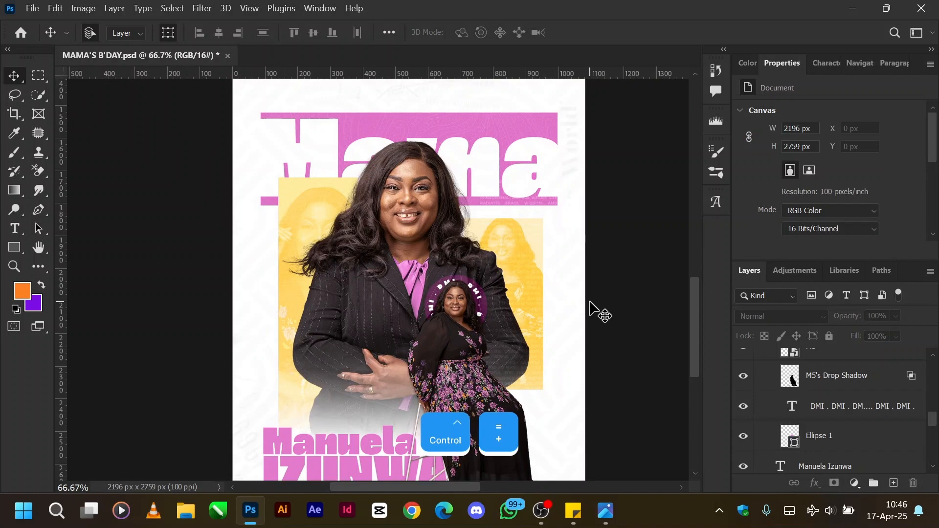
{"action": "key", "text": "ctrl+equal"}
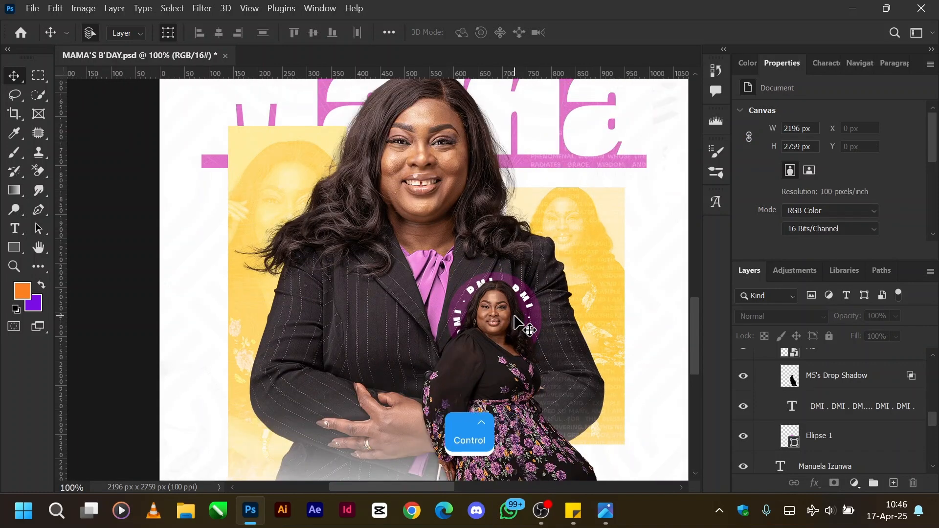
{"action": "left_click", "coordinate": [851, 413]}
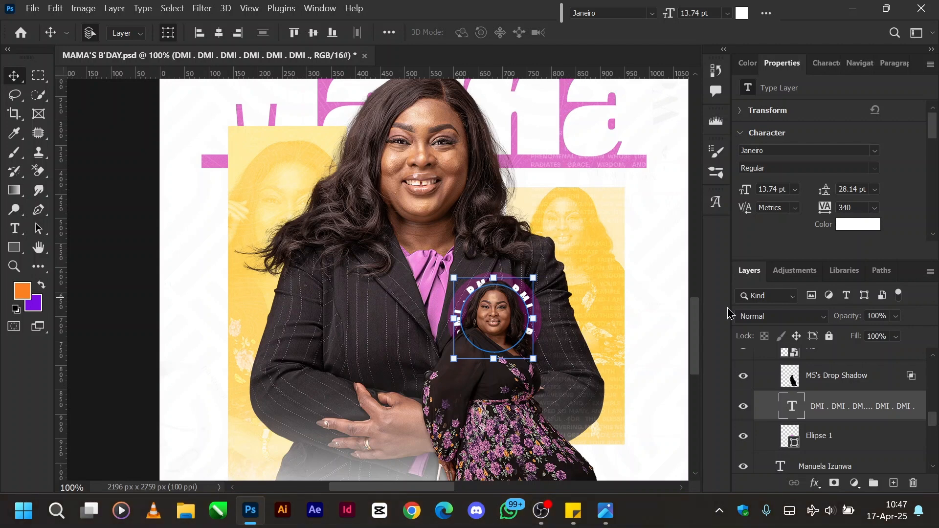
Collapse group M2, and show and expand the HAPPY BIRTHDAY group.
{"action": "key", "text": "ctrl+minus"}
{"action": "scroll", "coordinate": [838, 396], "scroll_direction": "up", "scroll_amount": 2}
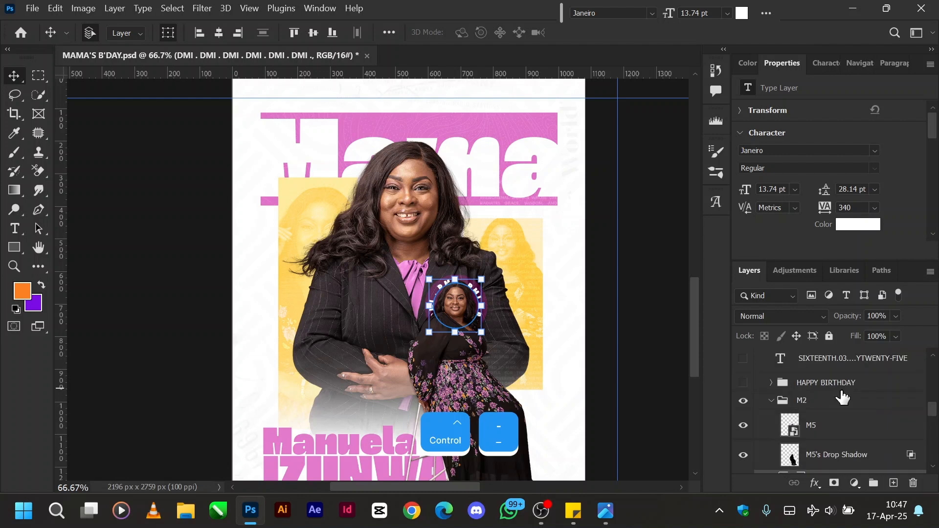
{"action": "left_click", "coordinate": [775, 407]}
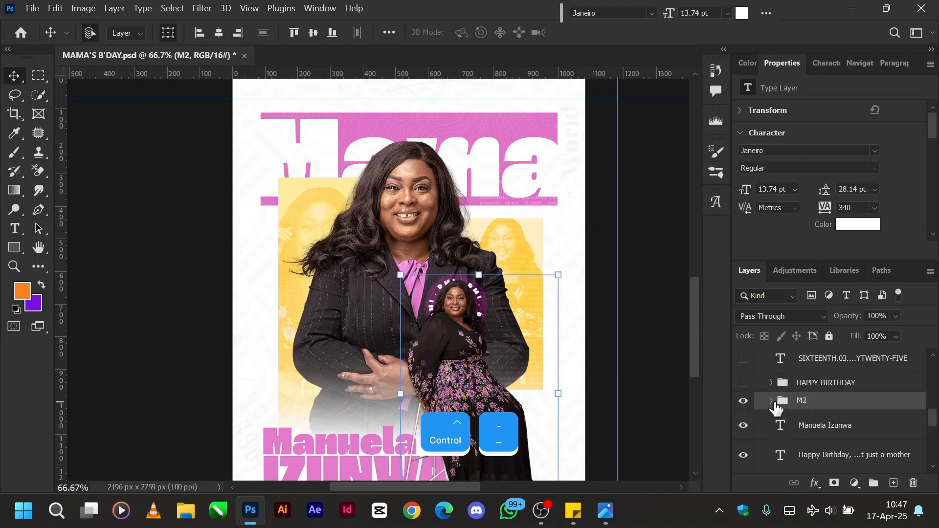
{"action": "left_click", "coordinate": [744, 383]}
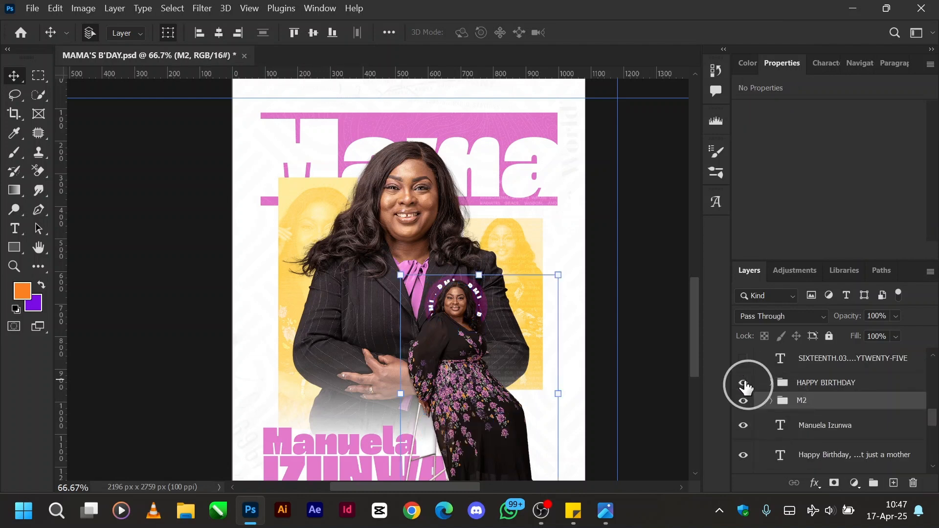
{"action": "left_click", "coordinate": [771, 384]}
{"action": "scroll", "coordinate": [770, 401], "scroll_direction": "down", "scroll_amount": 1}
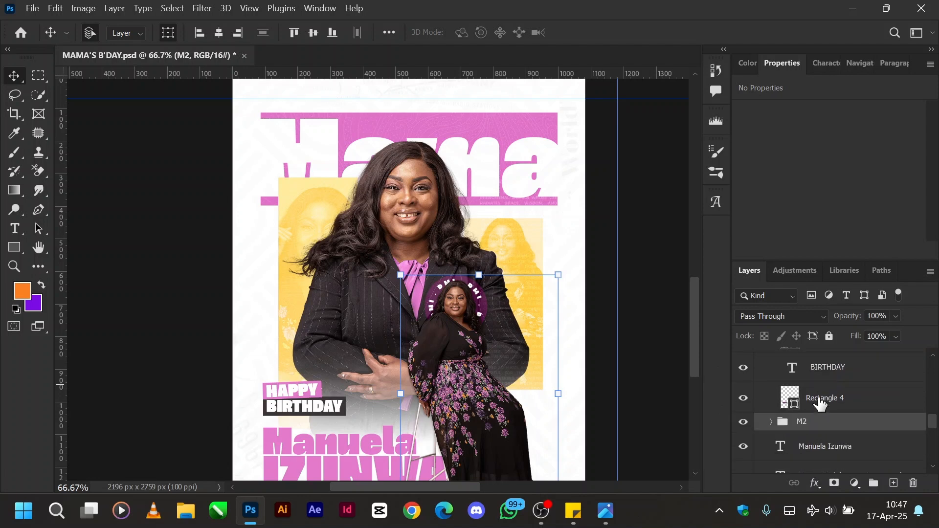
Hide the HAPPY, Rectangle 4 copy and BIRTHDAY layers to expose the dark base rectangle, and show BIRTHDAY again.
{"action": "scroll", "coordinate": [770, 407], "scroll_direction": "up", "scroll_amount": 1}
{"action": "left_click_drag", "start_coordinate": [742, 387], "coordinate": [745, 422]}
{"action": "scroll", "coordinate": [758, 421], "scroll_direction": "down", "scroll_amount": 1}
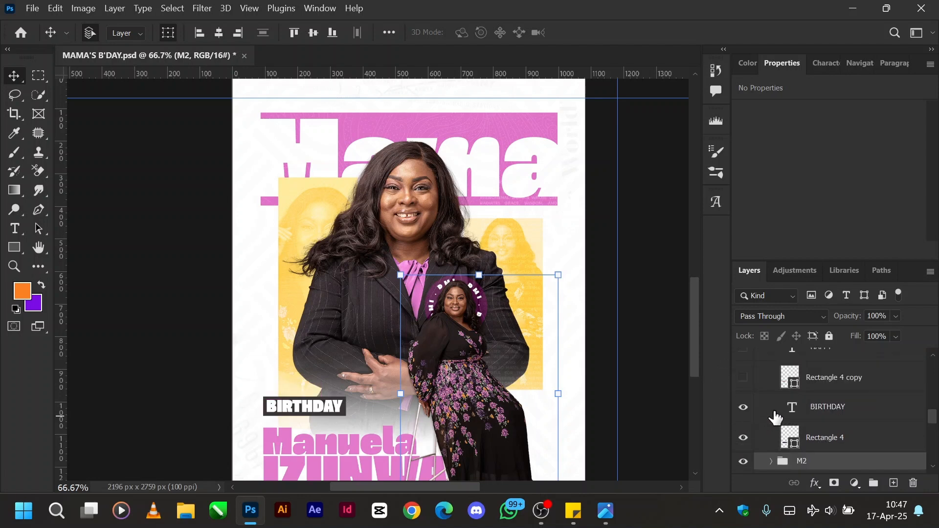
{"action": "left_click", "coordinate": [744, 410]}
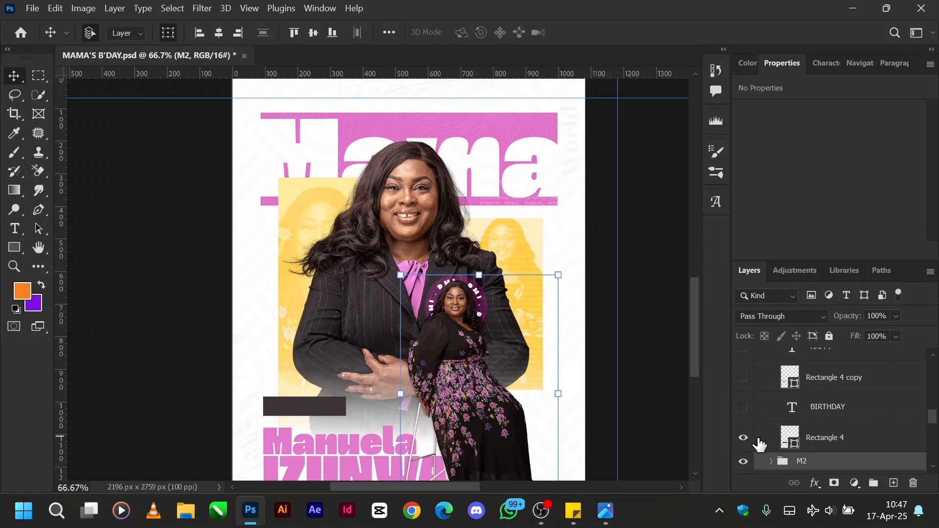
{"action": "left_click", "coordinate": [744, 411]}
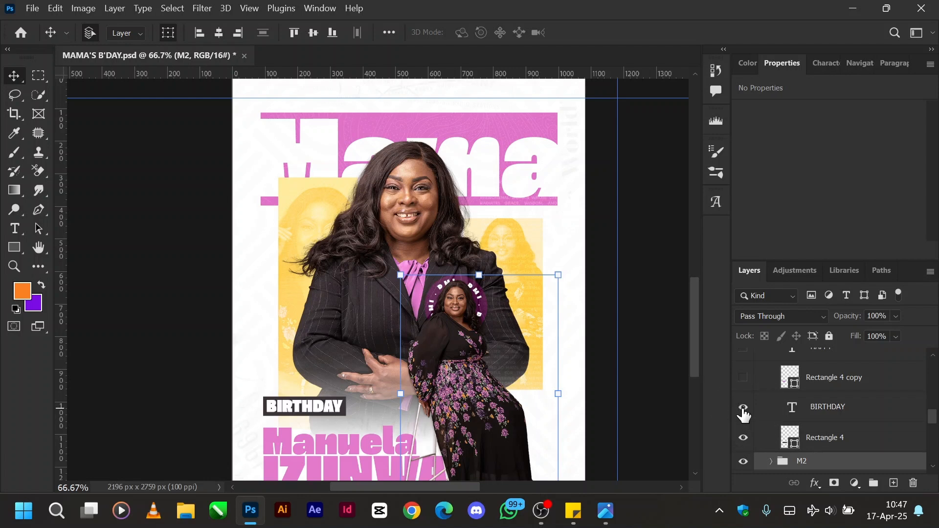
Select the BIRTHDAY text layer, show Rectangle 4 copy and the HAPPY text again, and collapse the HAPPY BIRTHDAY group.
{"action": "left_click", "coordinate": [833, 411]}
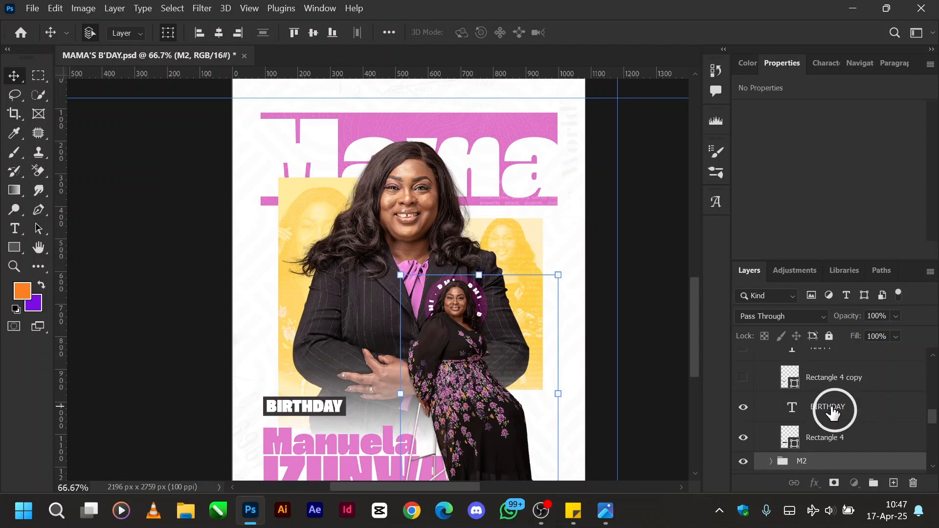
{"action": "left_click", "coordinate": [744, 377]}
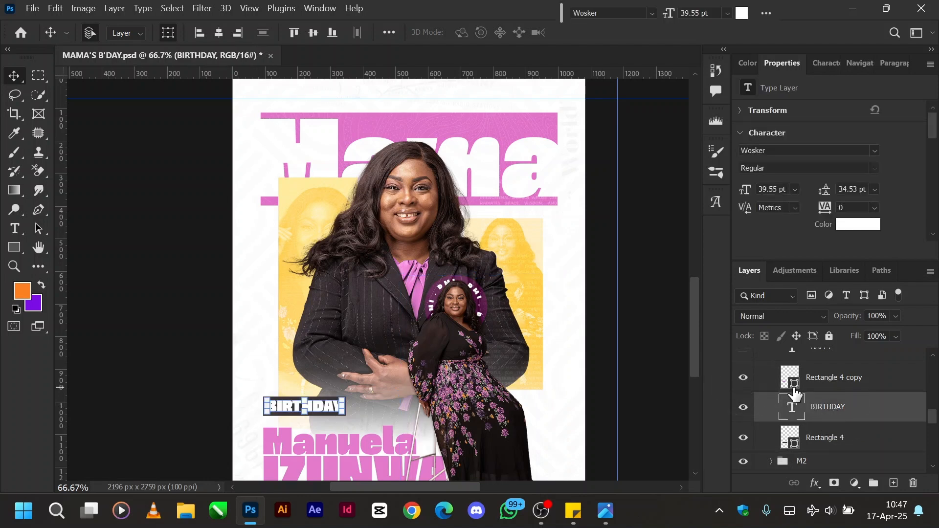
{"action": "scroll", "coordinate": [795, 394], "scroll_direction": "up", "scroll_amount": 2}
{"action": "left_click", "coordinate": [743, 387]}
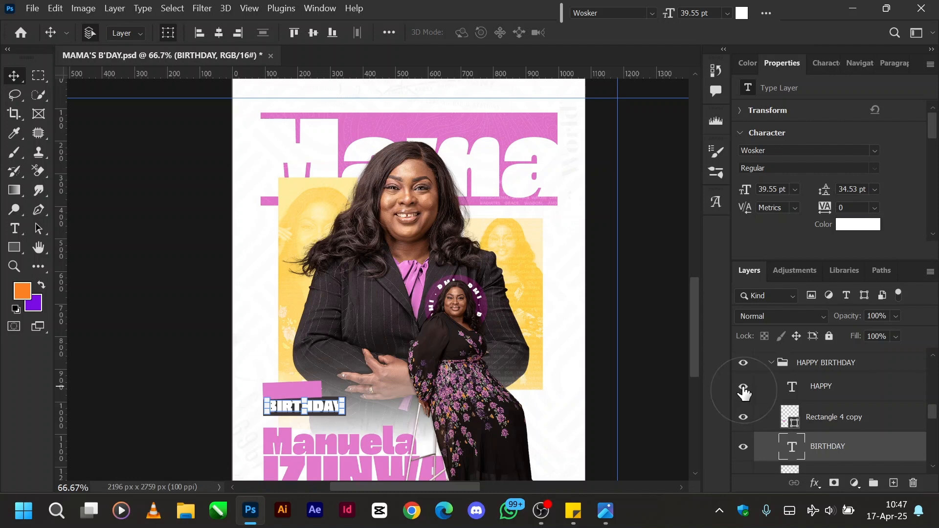
{"action": "left_click", "coordinate": [772, 365]}
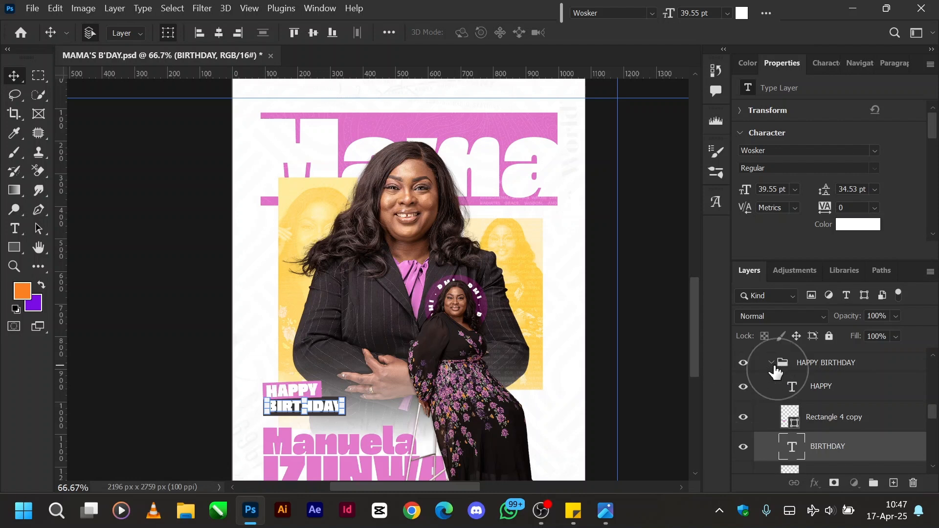
Examine the tilted Rectangle 4 copy shape's properties inside the HAPPY BIRTHDAY group, and collapse the group.
{"action": "left_click", "coordinate": [663, 394]}
{"action": "left_click", "coordinate": [804, 369]}
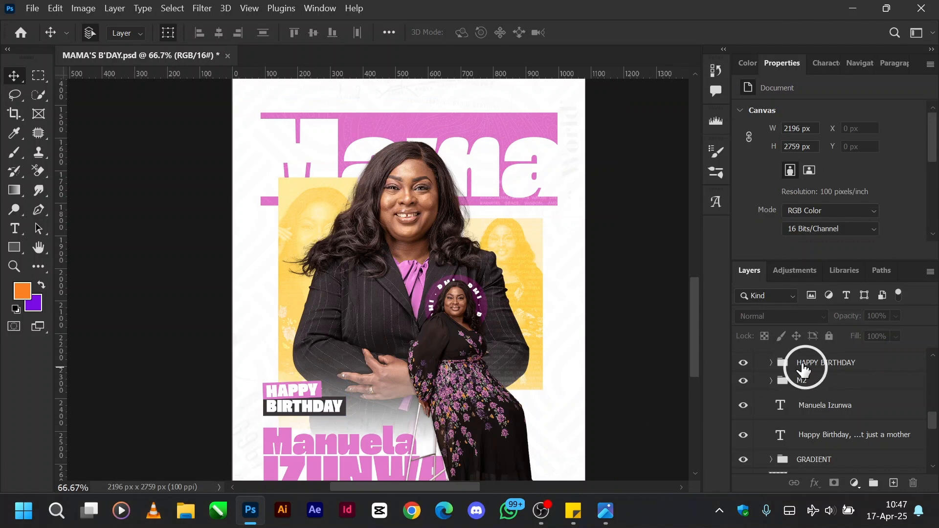
{"action": "left_click", "coordinate": [777, 370]}
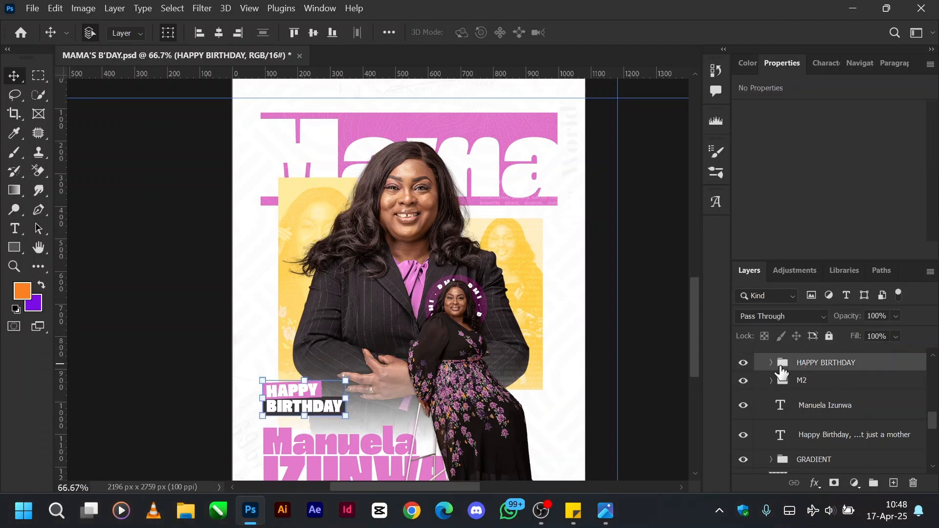
{"action": "left_click", "coordinate": [772, 364]}
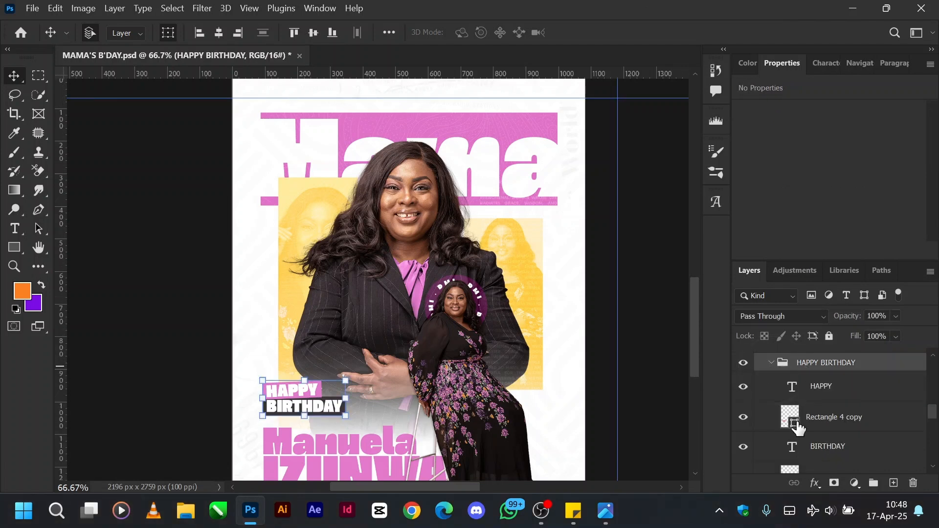
{"action": "left_click", "coordinate": [809, 420]}
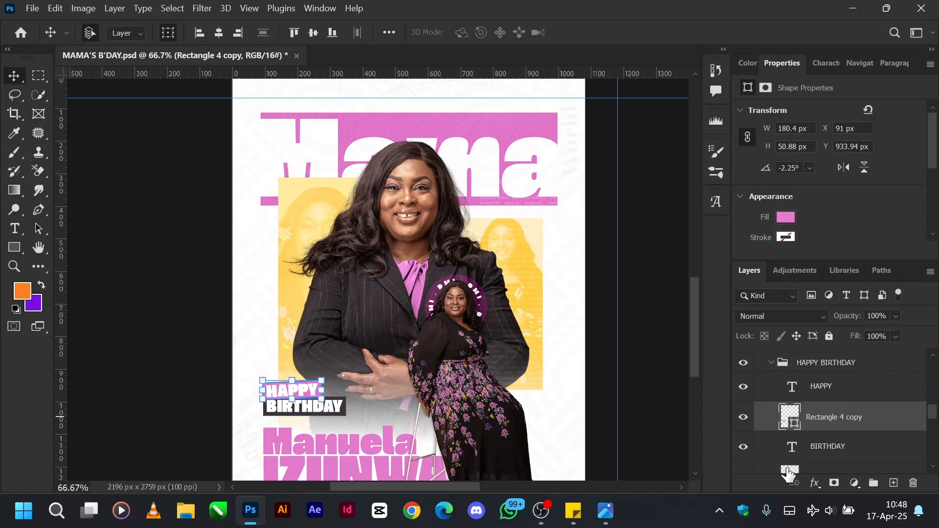
{"action": "scroll", "coordinate": [818, 434], "scroll_direction": "down", "scroll_amount": 2}
{"action": "scroll", "coordinate": [817, 413], "scroll_direction": "up", "scroll_amount": 1}
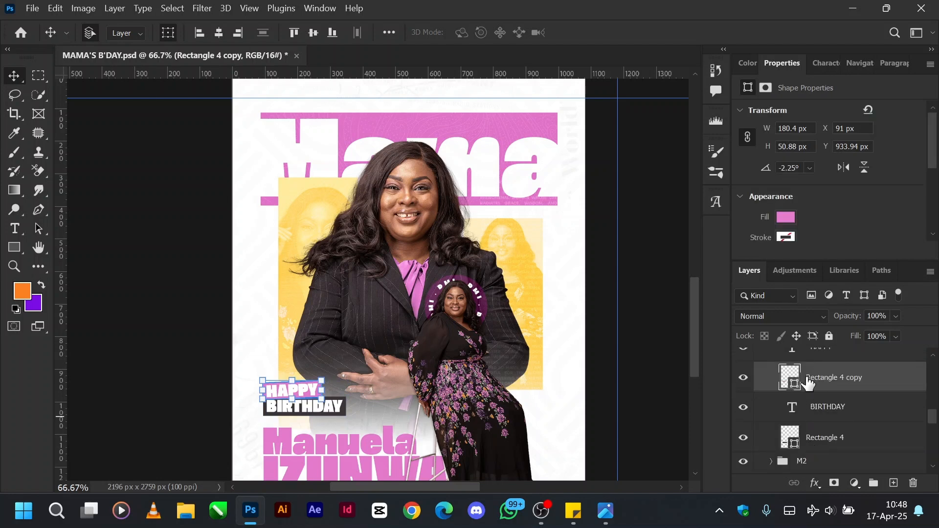
{"action": "scroll", "coordinate": [803, 410], "scroll_direction": "up", "scroll_amount": 2}
{"action": "left_click", "coordinate": [760, 402]}
{"action": "left_click", "coordinate": [770, 402]}
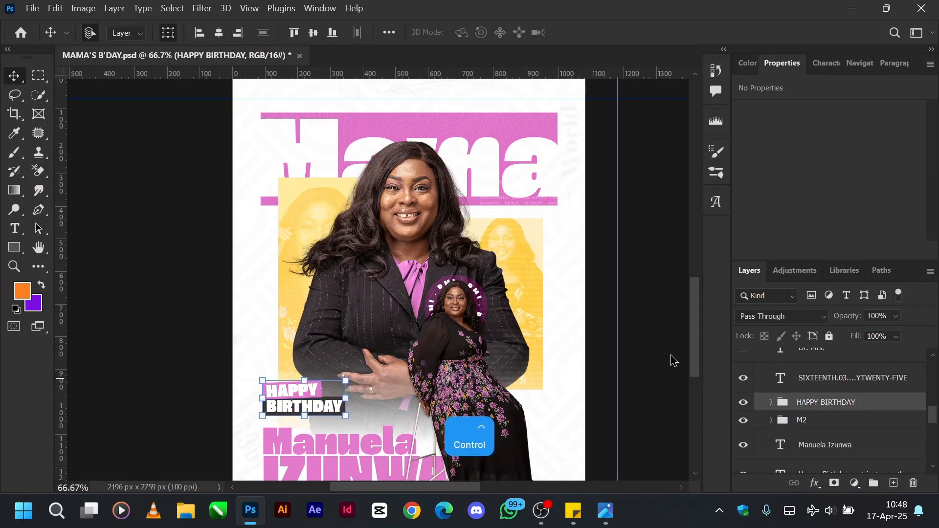
Select the SIXTEENTH.03.TWENTYTWENTY-FIVE text layer to examine the date line above the Mama title, and deselect it.
{"action": "key", "text": "ctrl+minus"}
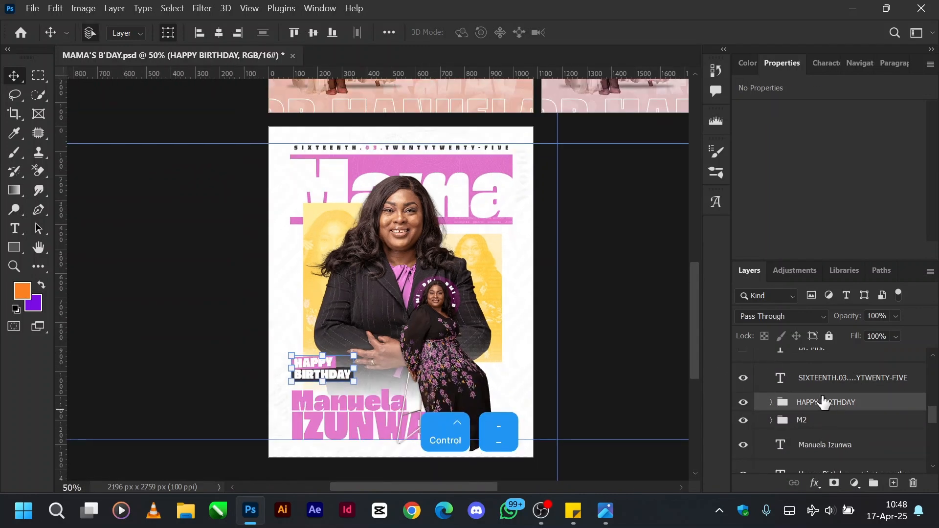
{"action": "left_click", "coordinate": [816, 384]}
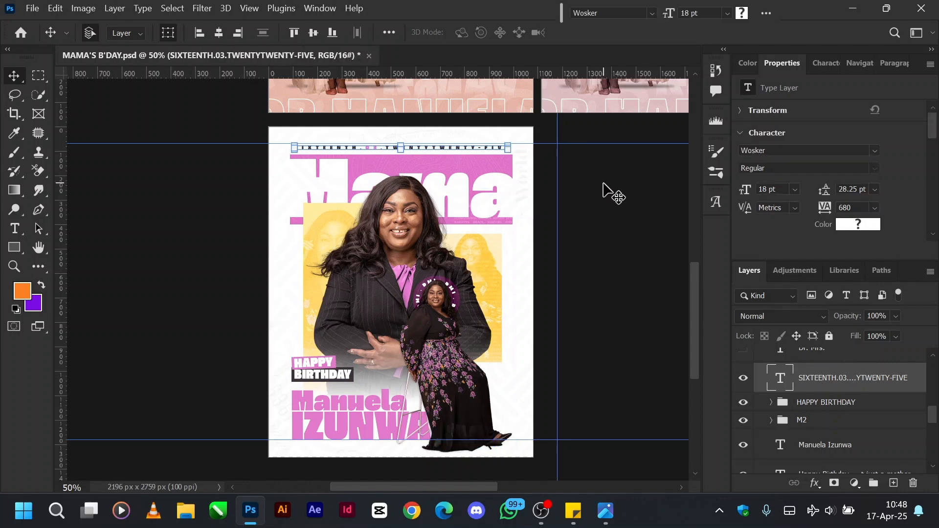
{"action": "key", "text": "ctrl+plus"}
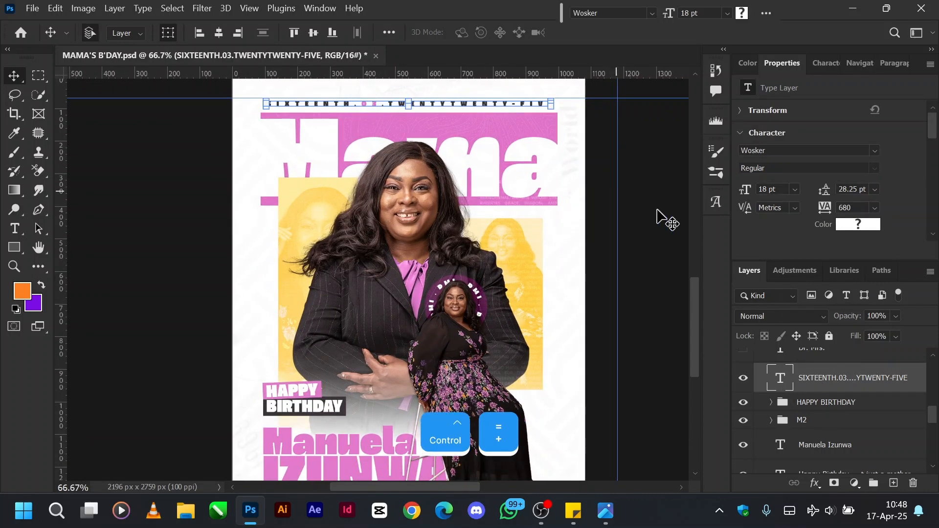
{"action": "left_click", "coordinate": [657, 212]}
{"action": "left_click", "coordinate": [658, 212]}
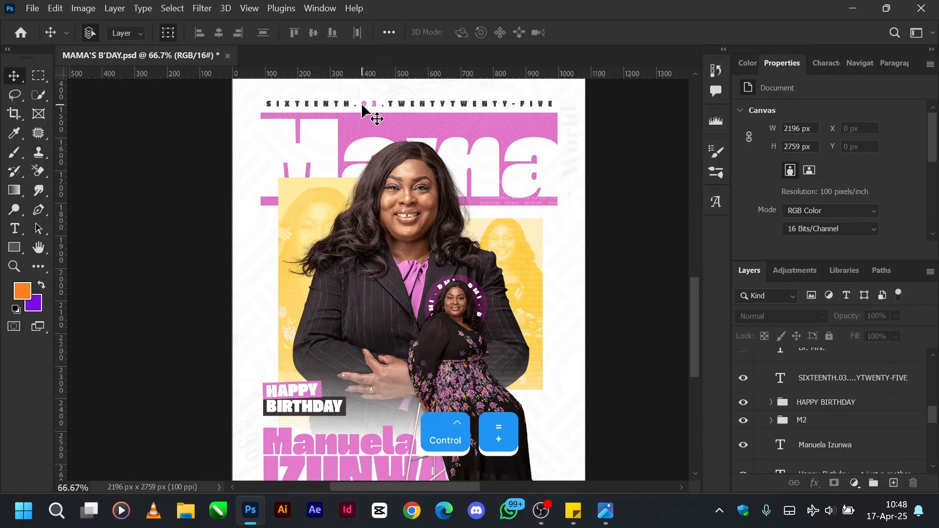
Compare the white flyer's date line with the peach flyer above, and reselect the SIXTEENTH.03 text layer to examine its character settings.
{"action": "scroll", "coordinate": [380, 175], "scroll_direction": "up", "scroll_amount": 8}
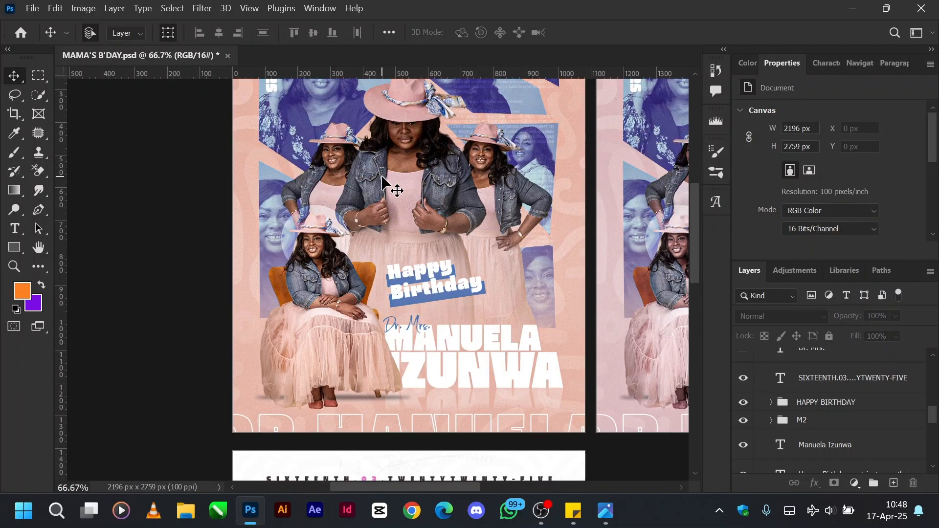
{"action": "scroll", "coordinate": [381, 176], "scroll_direction": "up", "scroll_amount": 5}
{"action": "scroll", "coordinate": [272, 324], "scroll_direction": "down", "scroll_amount": 12}
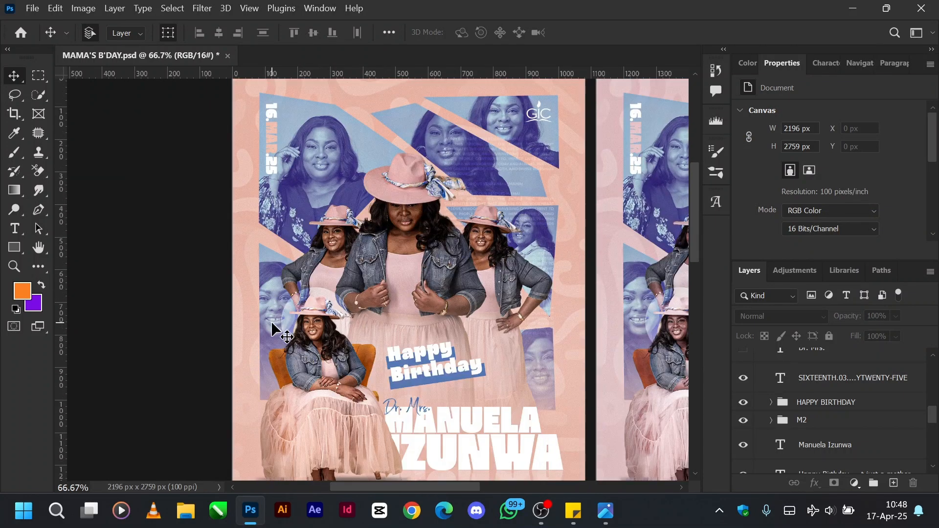
{"action": "scroll", "coordinate": [272, 324], "scroll_direction": "down", "scroll_amount": 2}
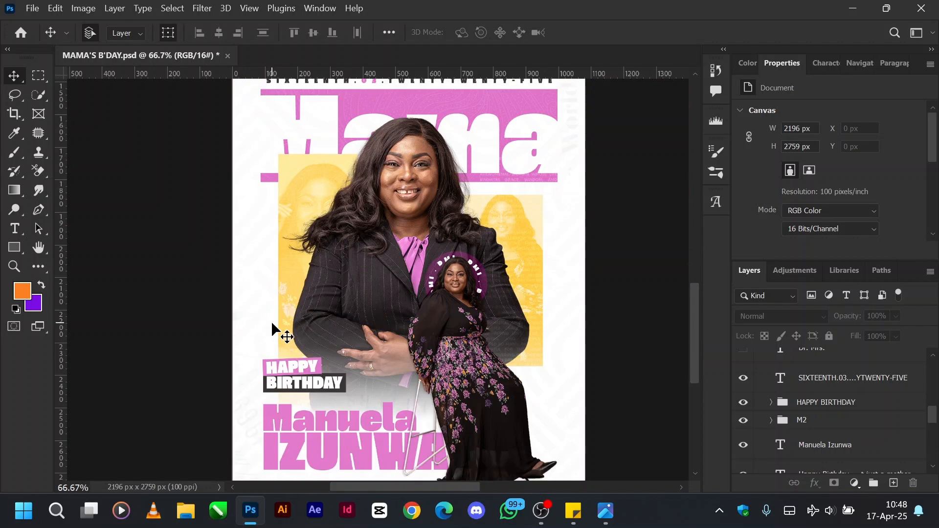
{"action": "scroll", "coordinate": [272, 324], "scroll_direction": "up", "scroll_amount": 3}
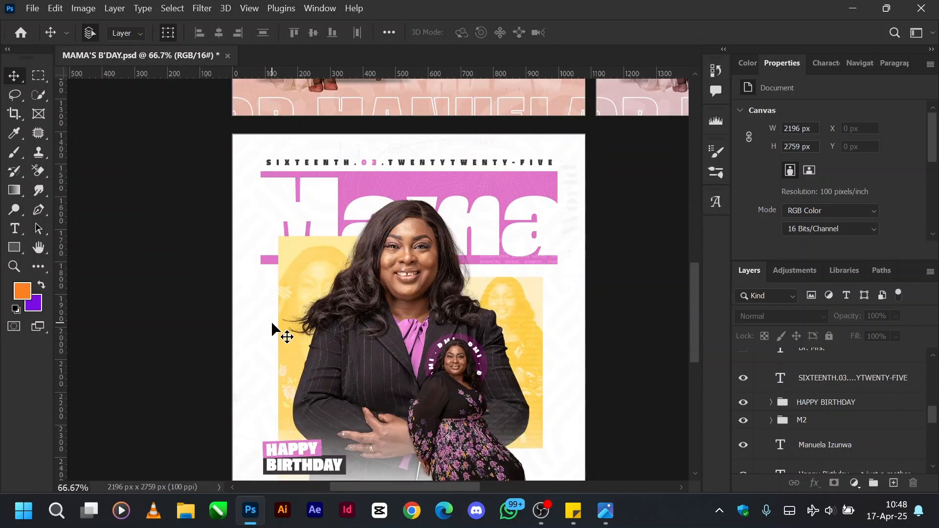
{"action": "left_click", "coordinate": [847, 378]}
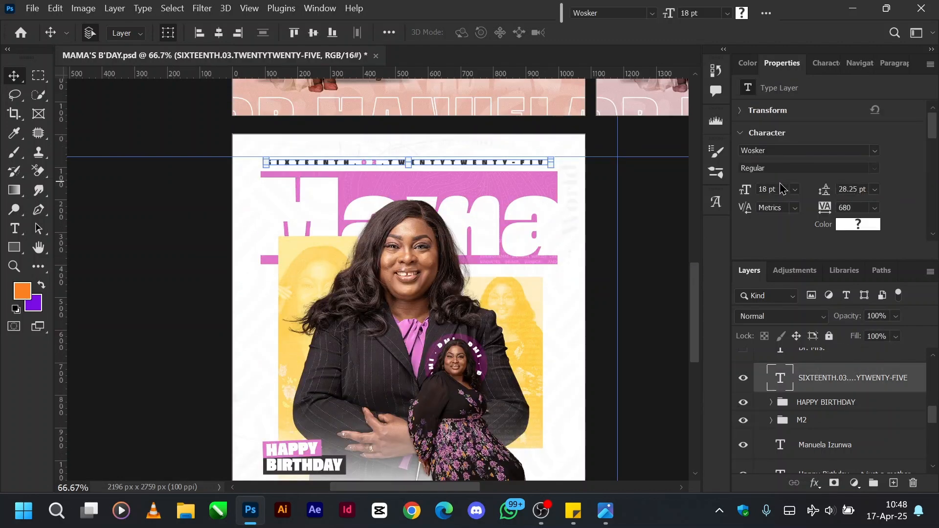
{"action": "left_click", "coordinate": [650, 211]}
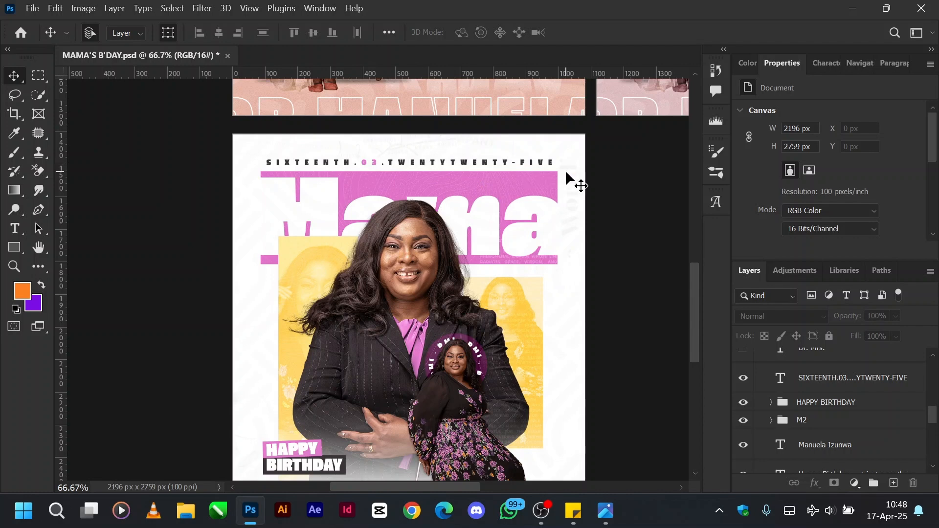
{"action": "left_click", "coordinate": [850, 386]}
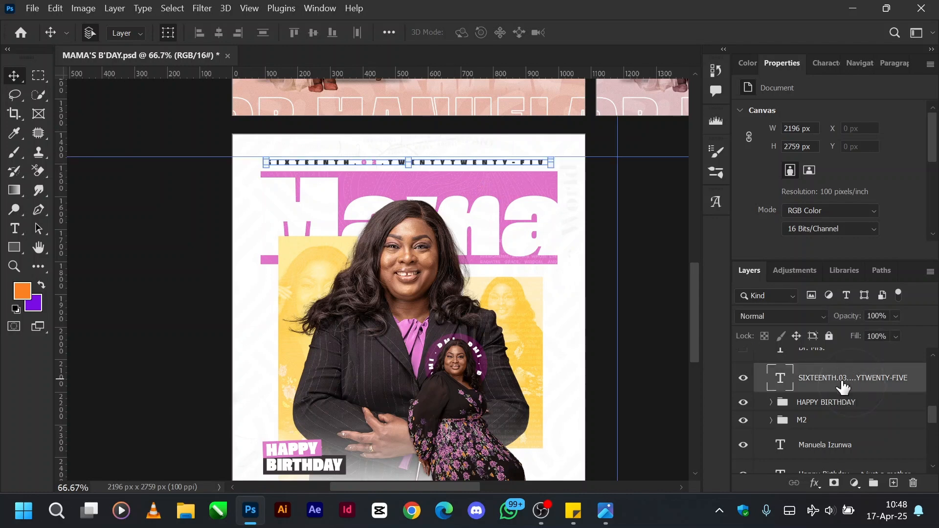
{"action": "key", "text": "ctrl+minus"}
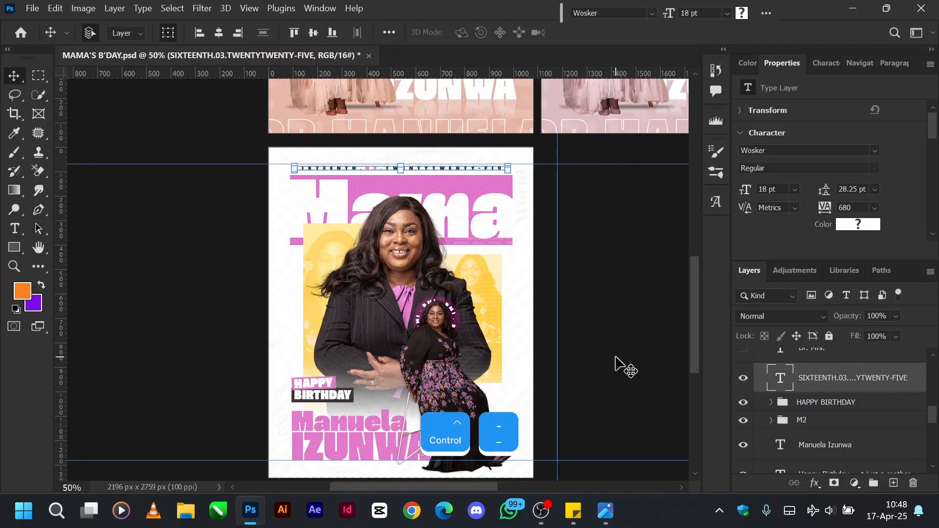
Show the Dr. Mrs. script text layer above the SIXTEENTH date layer and select it to examine its character settings.
{"action": "scroll", "coordinate": [813, 394], "scroll_direction": "up", "scroll_amount": 1}
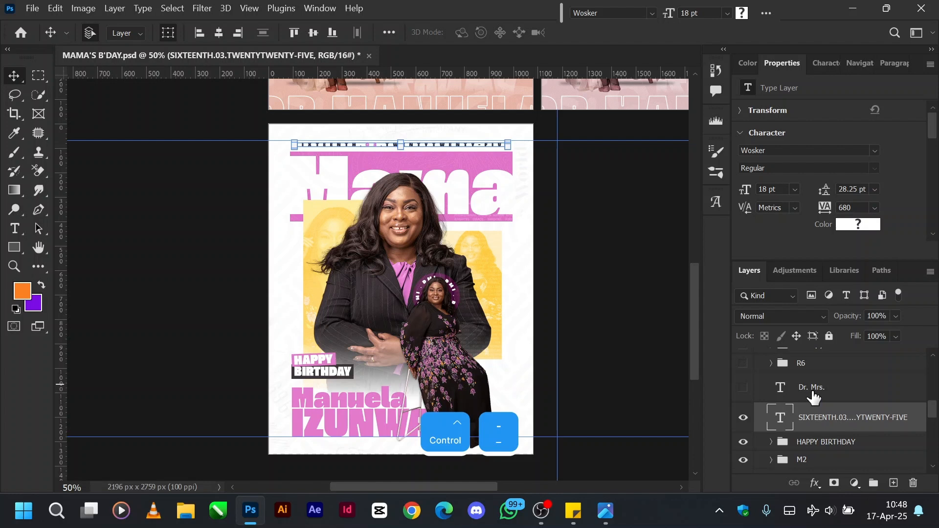
{"action": "left_click", "coordinate": [743, 387]}
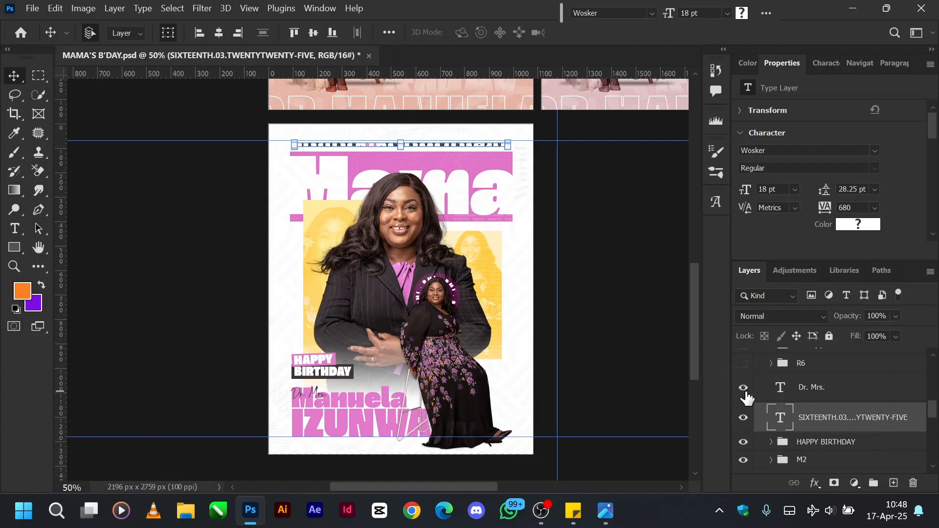
{"action": "left_click", "coordinate": [803, 397]}
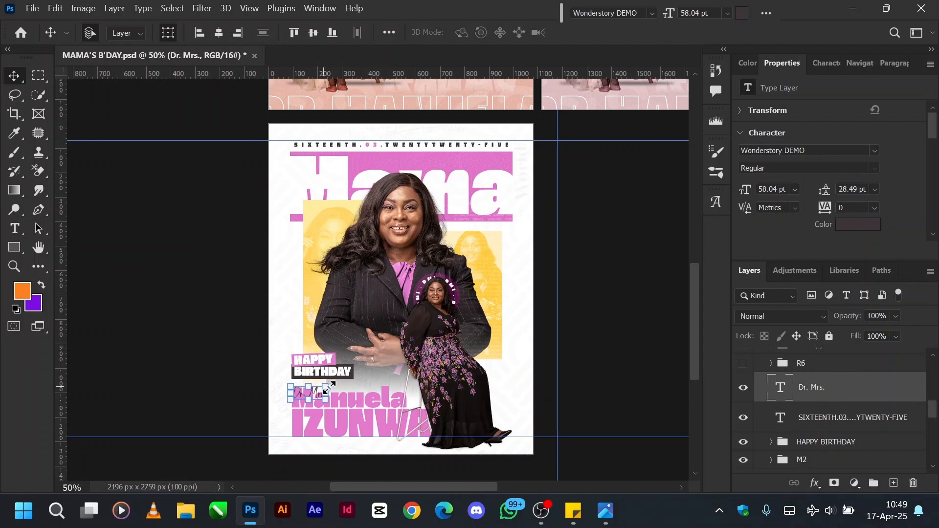
Show the R6 group above the Dr. Mrs. layer, select it and expand it.
{"action": "scroll", "coordinate": [801, 400], "scroll_direction": "up", "scroll_amount": 1}
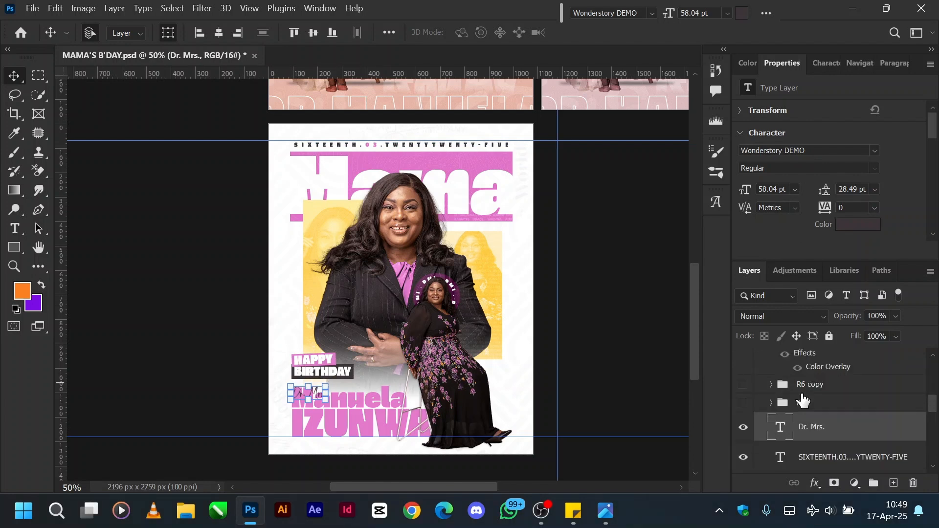
{"action": "left_click", "coordinate": [741, 402]}
{"action": "left_click", "coordinate": [818, 408]}
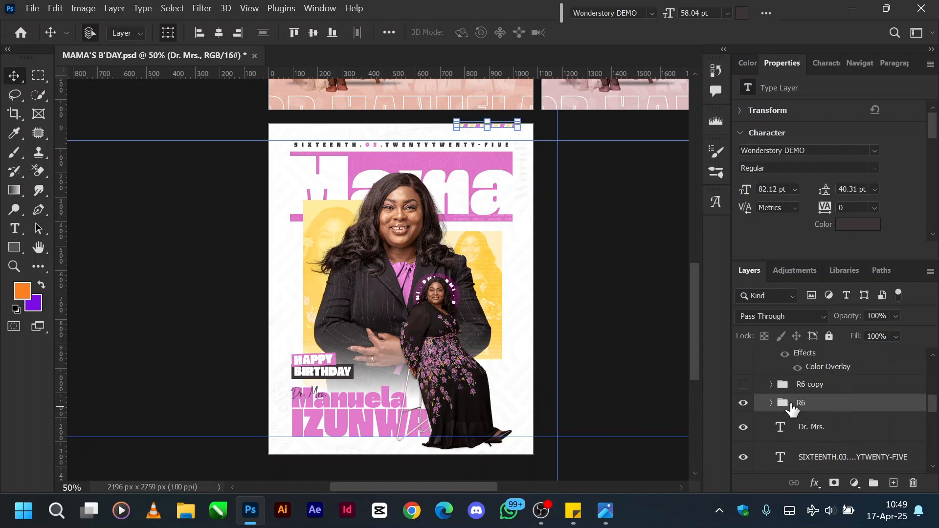
{"action": "left_click", "coordinate": [771, 403]}
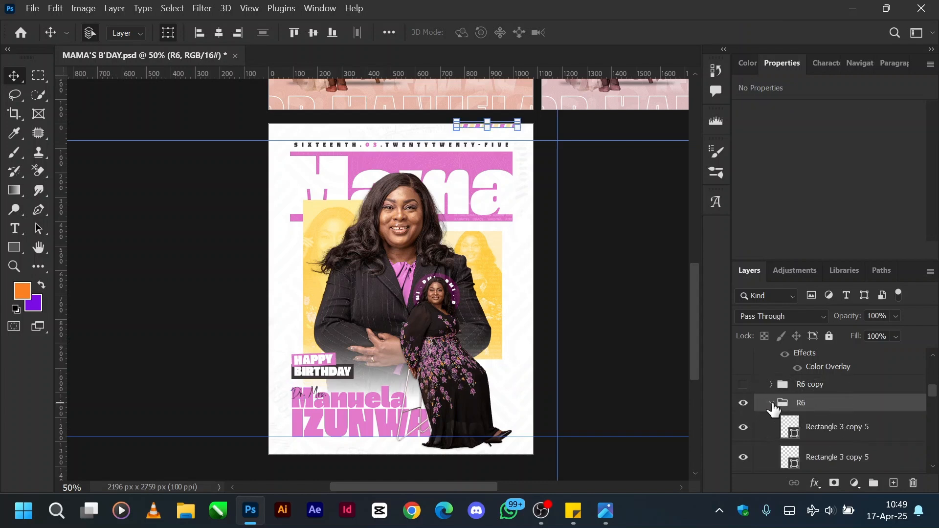
Examine the coloured Rectangle 3 shapes inside group R6 by selecting several of them in turn, and clear the selection.
{"action": "left_click", "coordinate": [849, 430]}
{"action": "scroll", "coordinate": [848, 430], "scroll_direction": "down", "scroll_amount": 2}
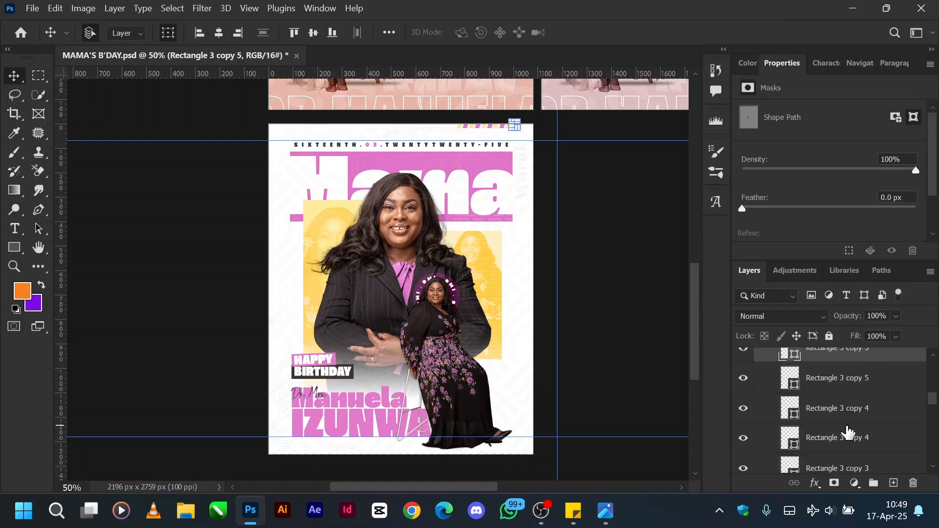
{"action": "left_click", "coordinate": [821, 406]}
{"action": "scroll", "coordinate": [842, 468], "scroll_direction": "down", "scroll_amount": 3}
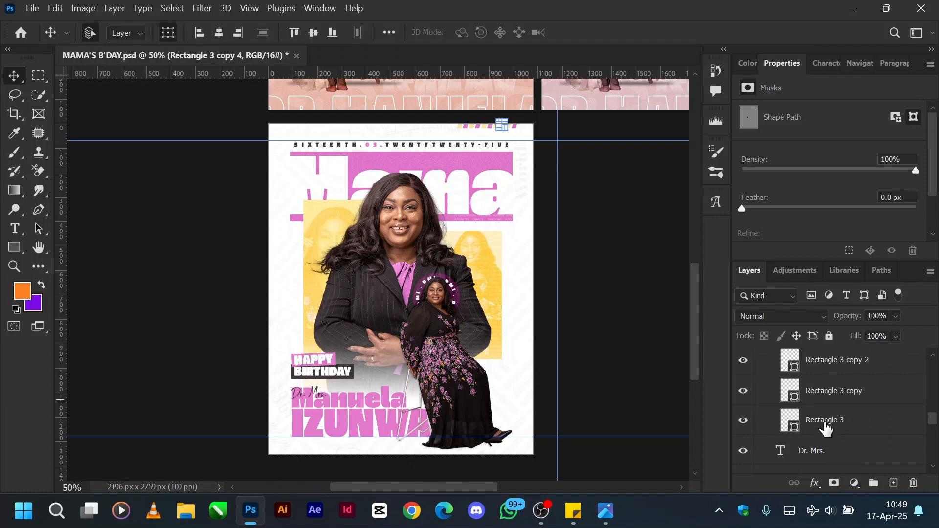
{"action": "left_click", "coordinate": [824, 422]}
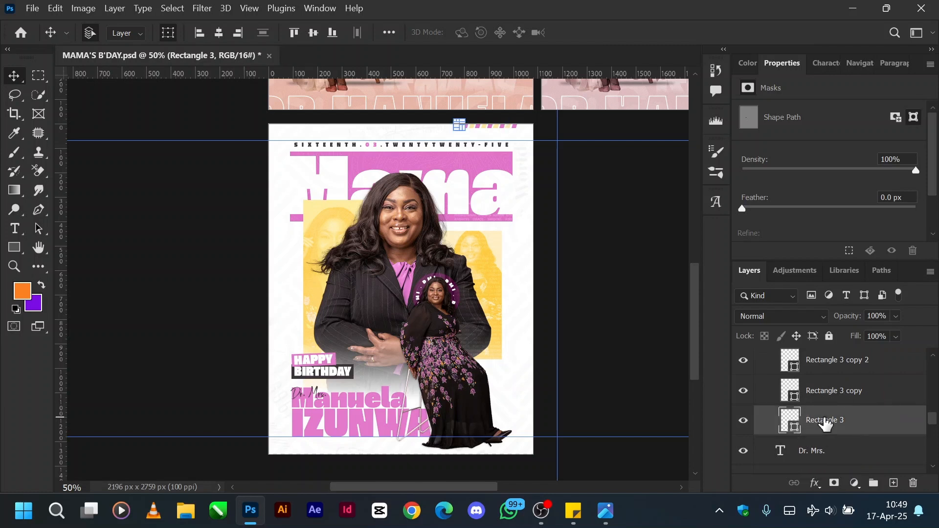
{"action": "left_click", "coordinate": [818, 394]}
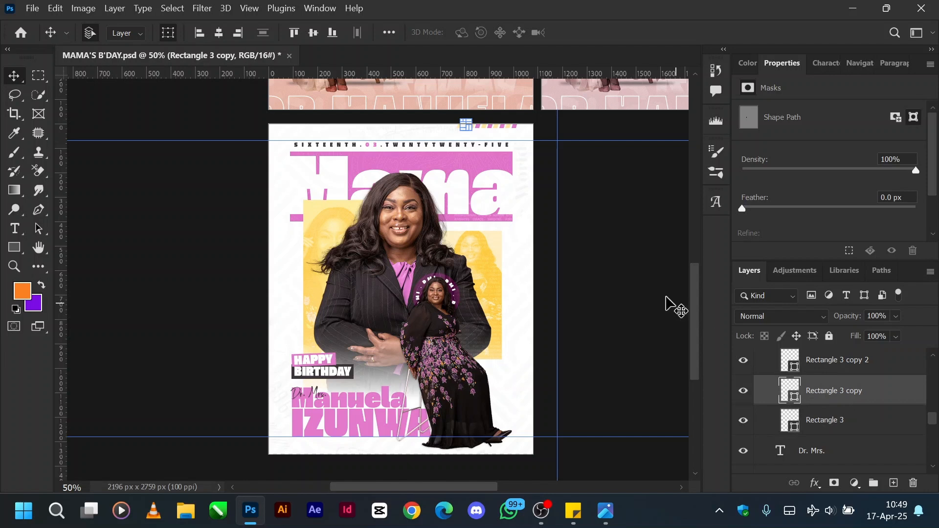
{"action": "left_click", "coordinate": [646, 294]}
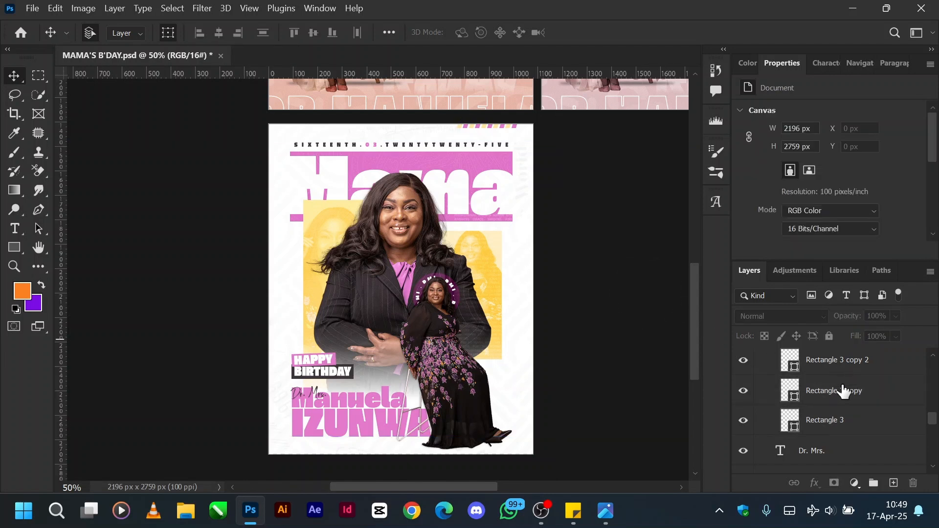
Collapse and select group R6, and show the R6 copy group with the vertical stripe on the flyer's edge.
{"action": "scroll", "coordinate": [850, 384], "scroll_direction": "up", "scroll_amount": 5}
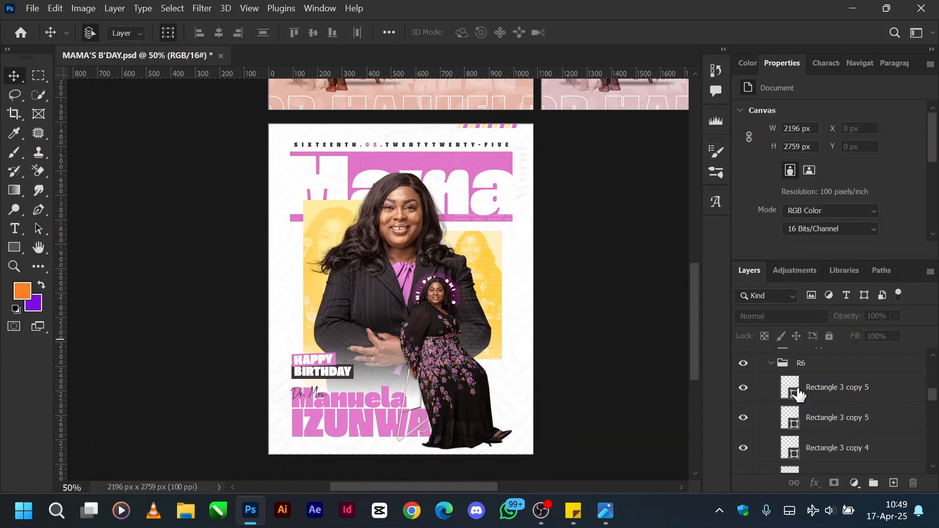
{"action": "left_click", "coordinate": [771, 362]}
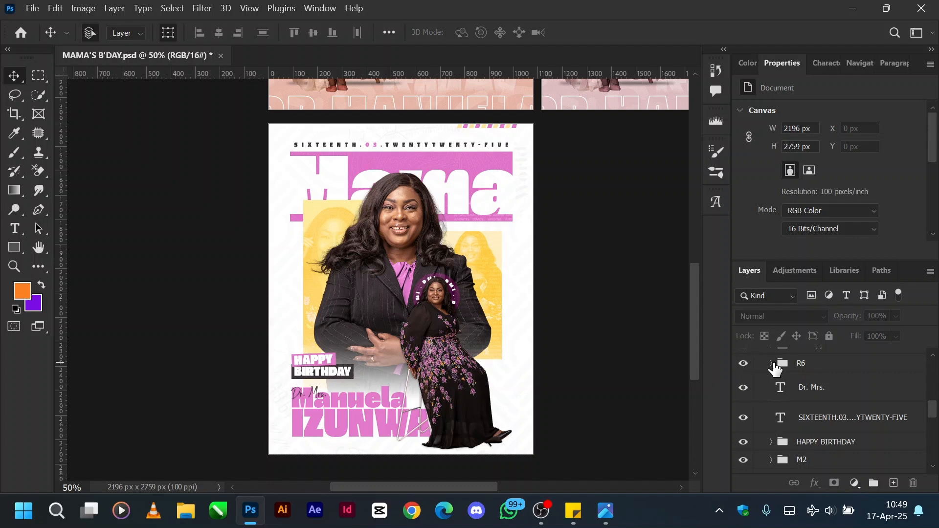
{"action": "left_click", "coordinate": [802, 366]}
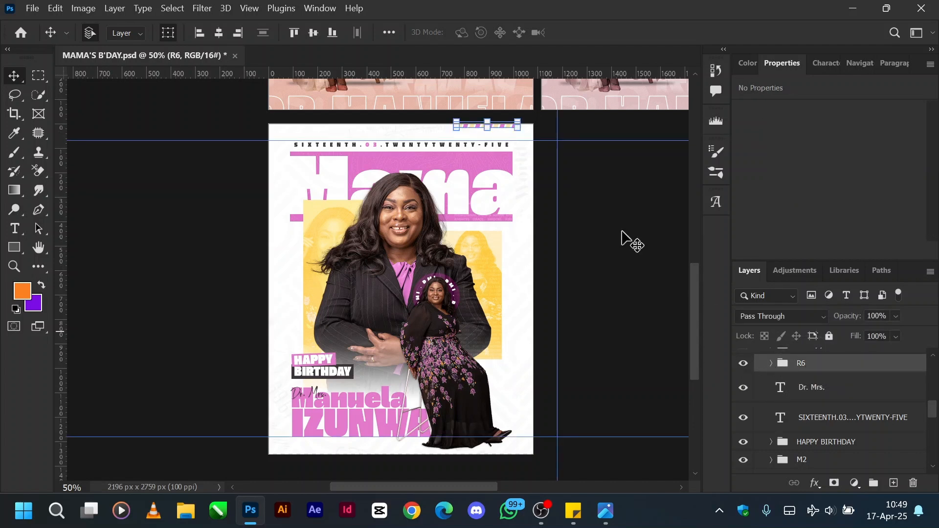
{"action": "key", "text": "ctrl+j"}
{"action": "left_click", "coordinate": [744, 385]}
{"action": "left_click", "coordinate": [744, 385]}
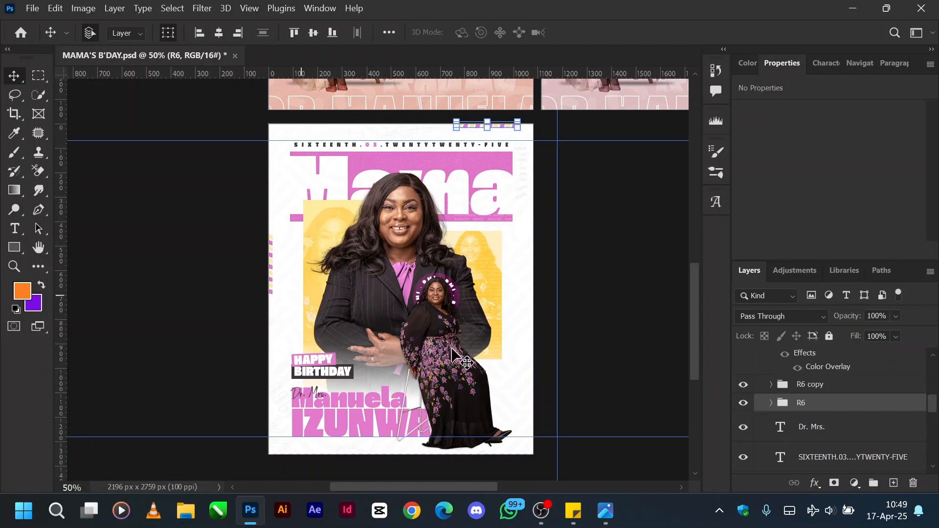
Show the doodle pattern layer above the R6 copy group and select it.
{"action": "scroll", "coordinate": [809, 400], "scroll_direction": "up", "scroll_amount": 2}
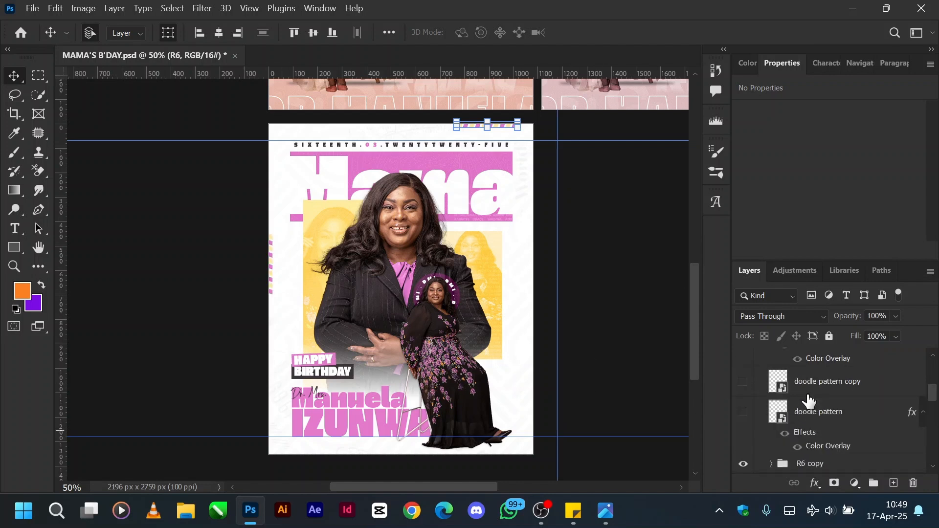
{"action": "scroll", "coordinate": [808, 400], "scroll_direction": "down", "scroll_amount": 1}
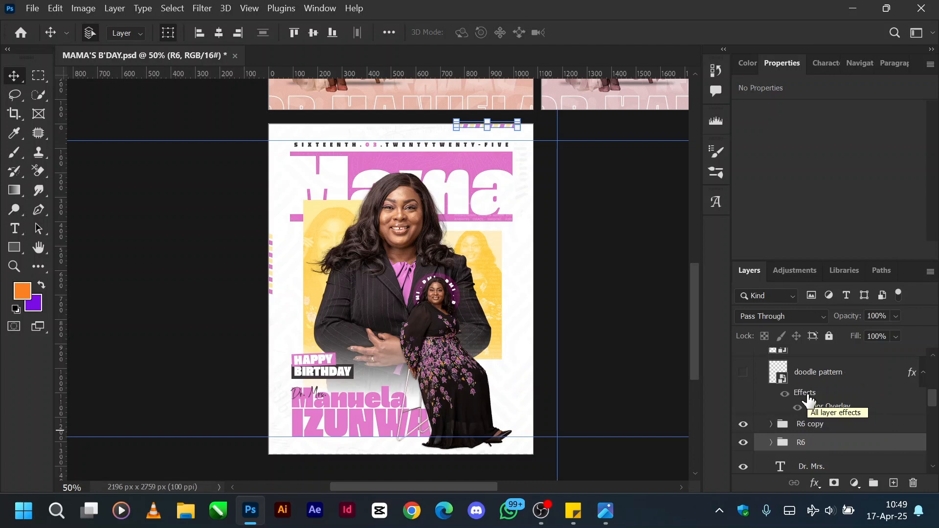
{"action": "left_click", "coordinate": [742, 375]}
{"action": "left_click", "coordinate": [806, 376]}
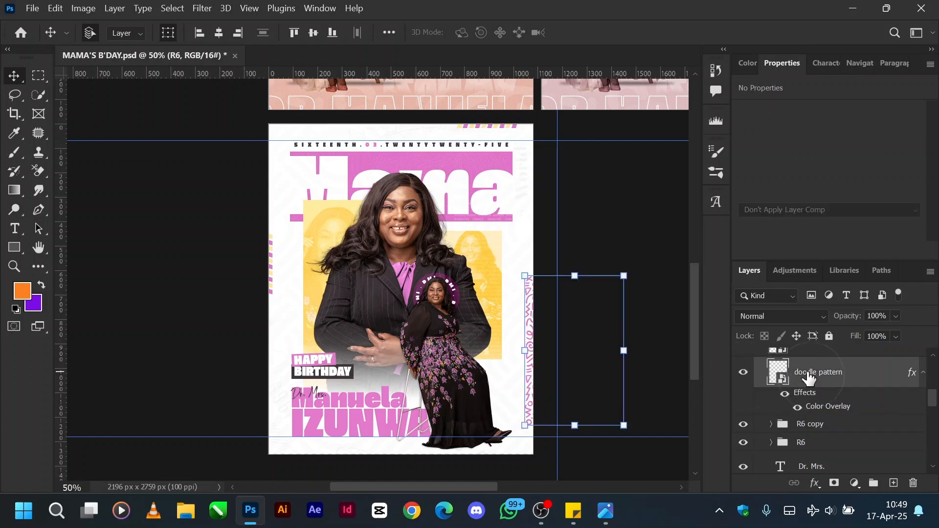
Turn the doodle pattern layer's effects off, back on and off again to compare it with and without its Color Overlay.
{"action": "left_click", "coordinate": [784, 394]}
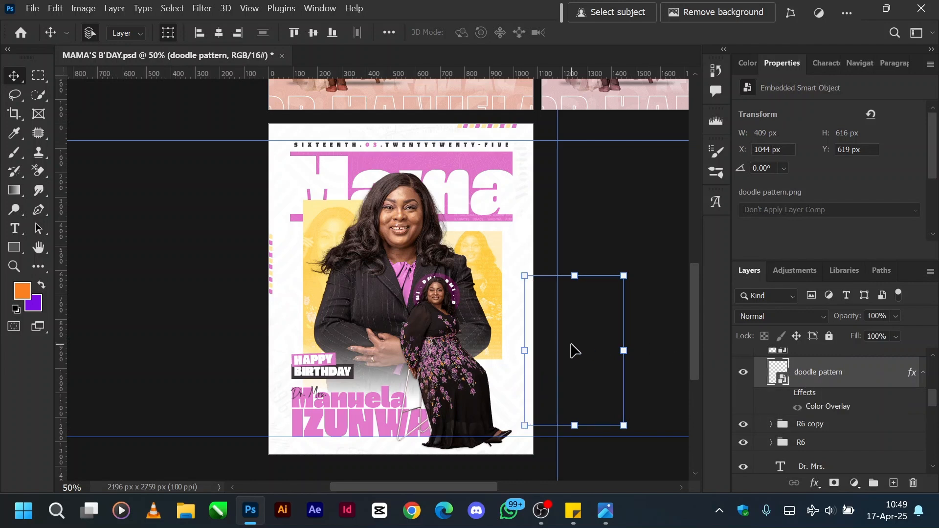
{"action": "left_click", "coordinate": [784, 395]}
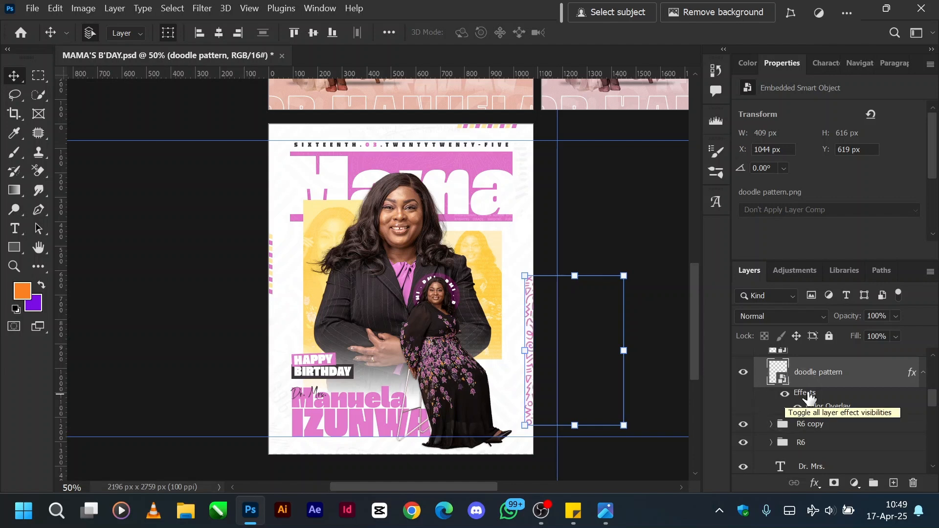
{"action": "left_click", "coordinate": [787, 395]}
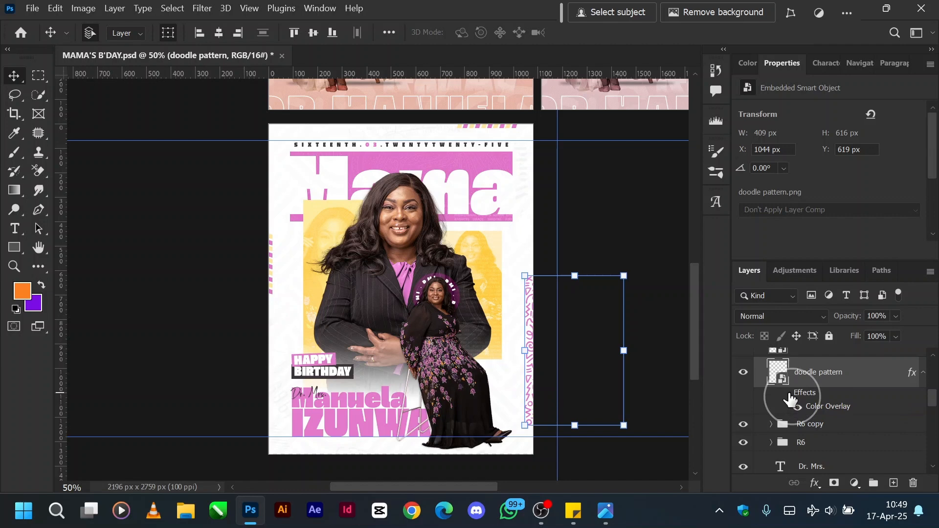
Check the doodle pattern layer's Color Overlay settings in its layer style, accept them, and turn the layer's effects back on.
{"action": "right_click", "coordinate": [853, 384]}
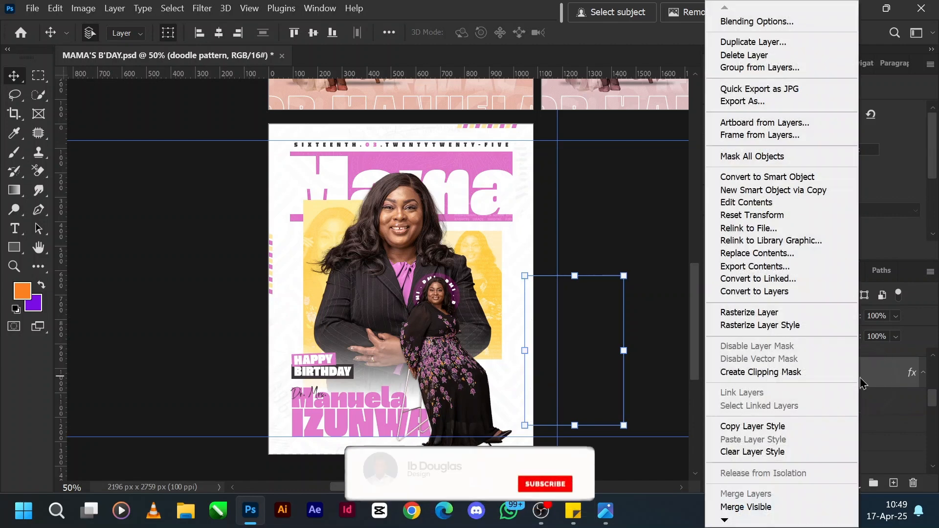
{"action": "left_click", "coordinate": [774, 22]}
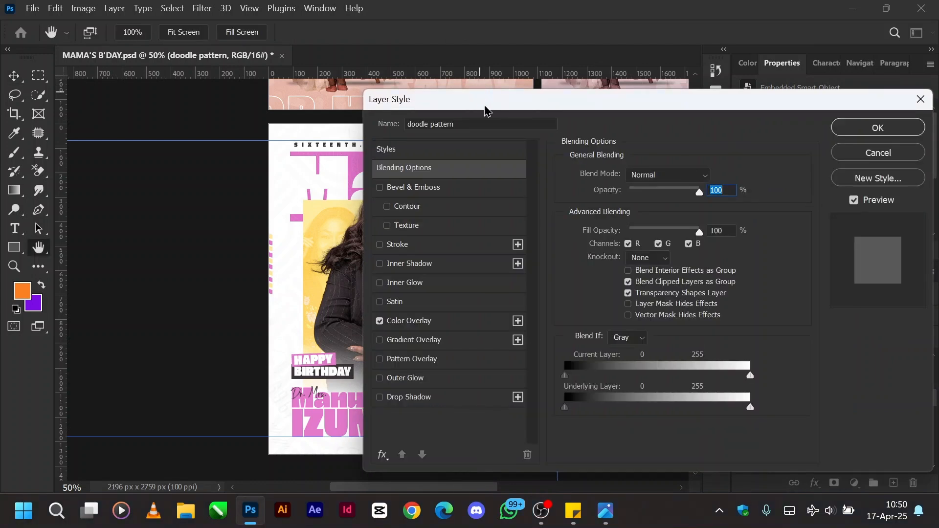
{"action": "left_click", "coordinate": [470, 323]}
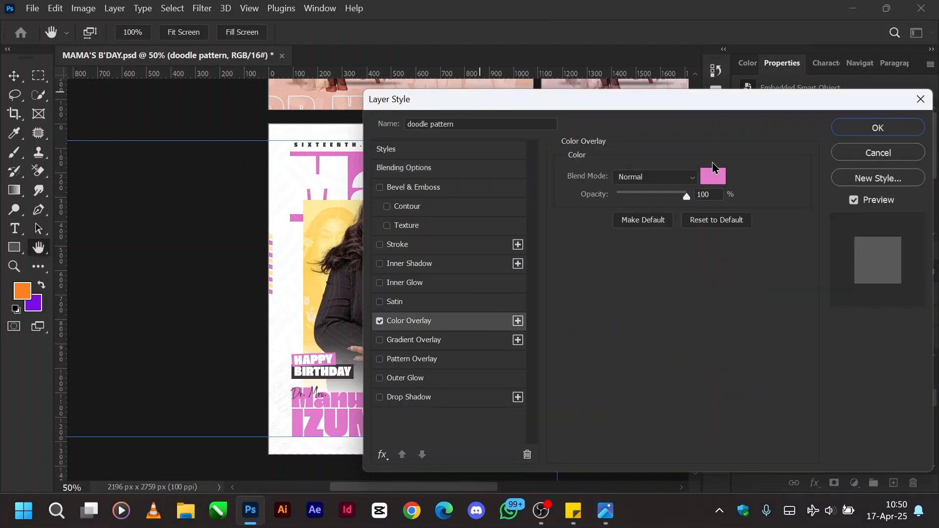
{"action": "left_click_drag", "start_coordinate": [624, 94], "coordinate": [780, 96]}
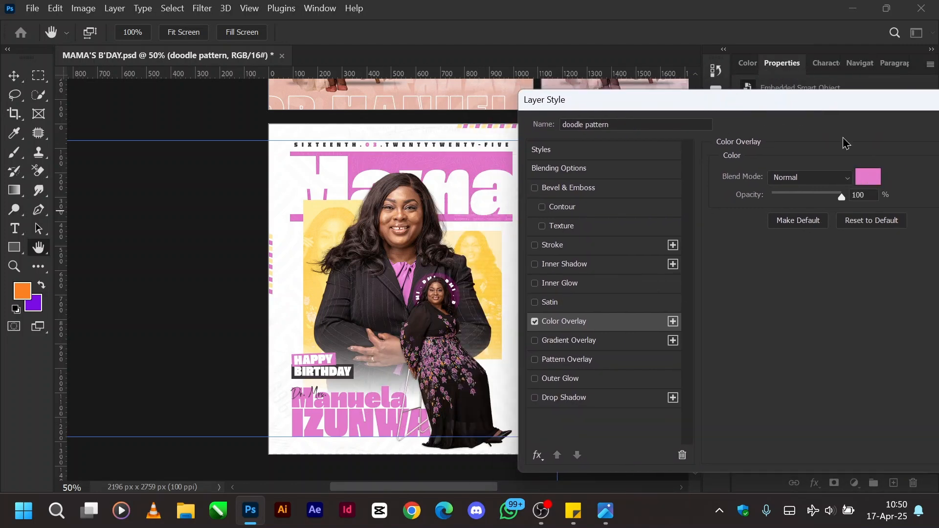
{"action": "left_click_drag", "start_coordinate": [855, 101], "coordinate": [555, 115]}
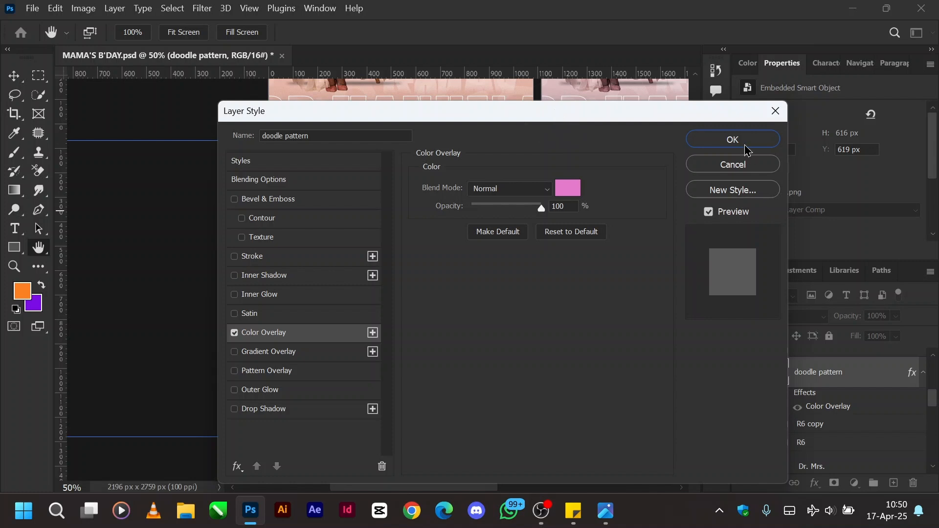
{"action": "left_click", "coordinate": [744, 141]}
{"action": "left_click", "coordinate": [784, 400]}
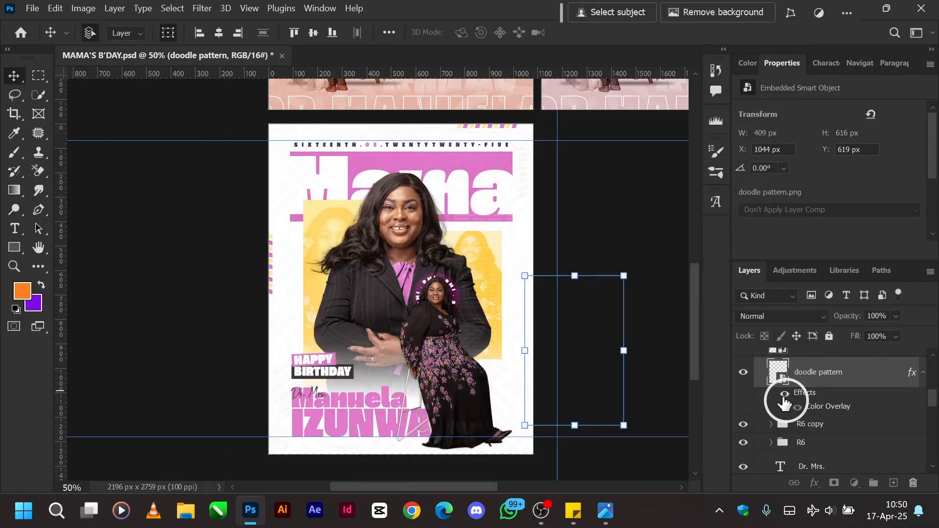
Show the doodle pattern copy layer along the flyer's lower edge and the GIC Logo(White) layer above it.
{"action": "scroll", "coordinate": [821, 398], "scroll_direction": "up", "scroll_amount": 2}
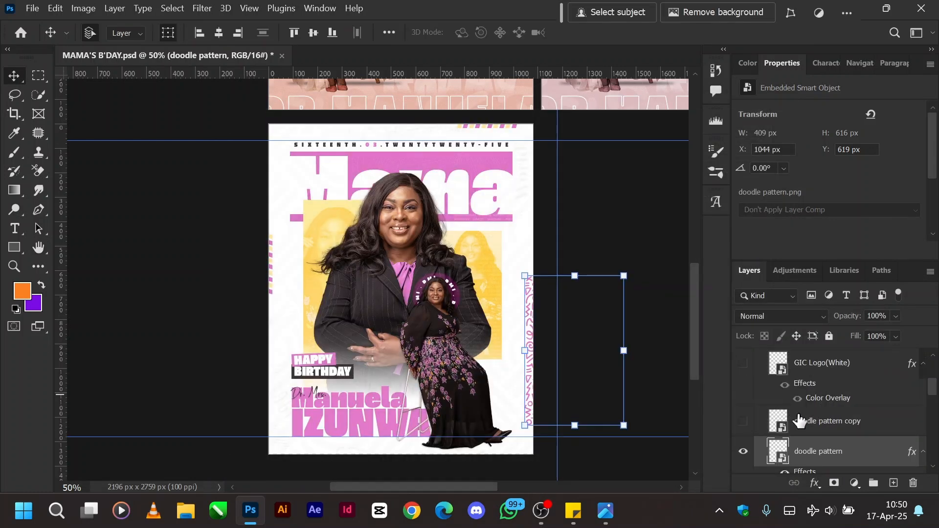
{"action": "left_click", "coordinate": [742, 423]}
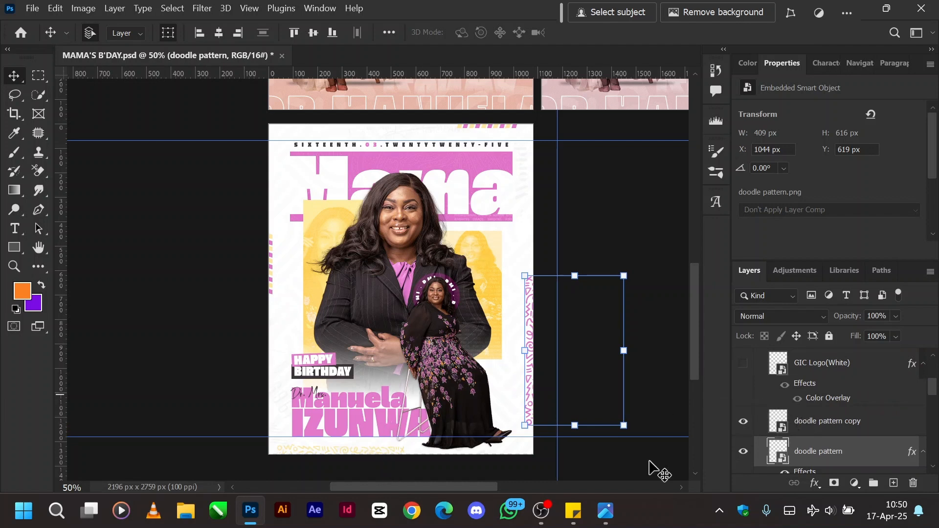
{"action": "scroll", "coordinate": [832, 383], "scroll_direction": "up", "scroll_amount": 1}
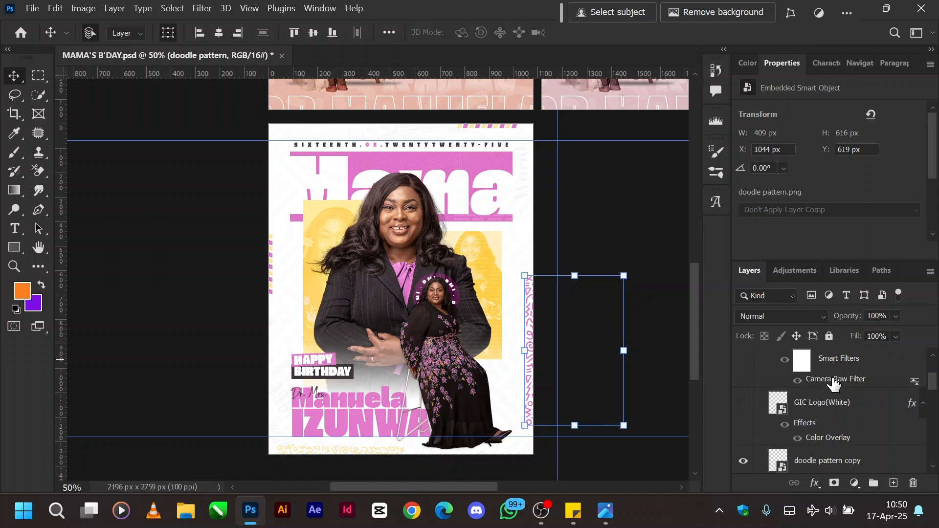
{"action": "left_click", "coordinate": [743, 402]}
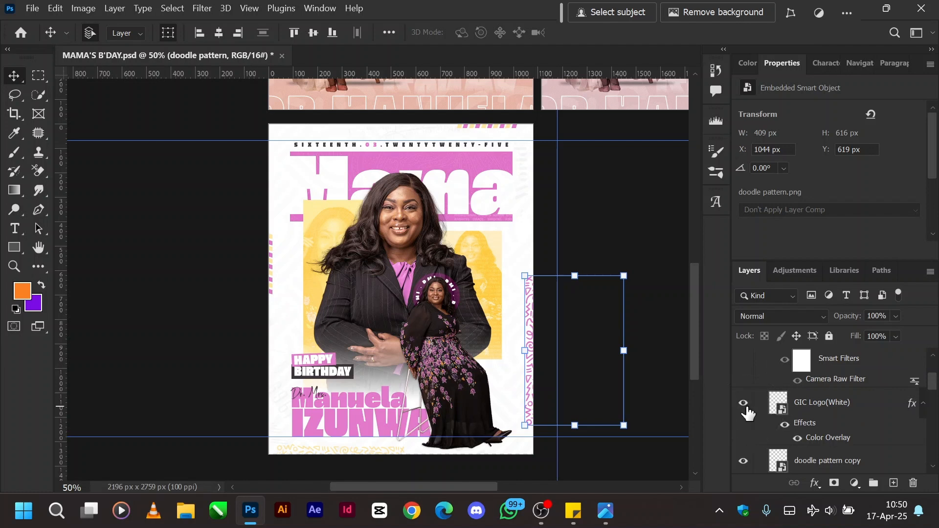
Find the GIC Logo(White) layer in Artboard 3's layer stack and select it.
{"action": "left_click", "coordinate": [505, 169]}
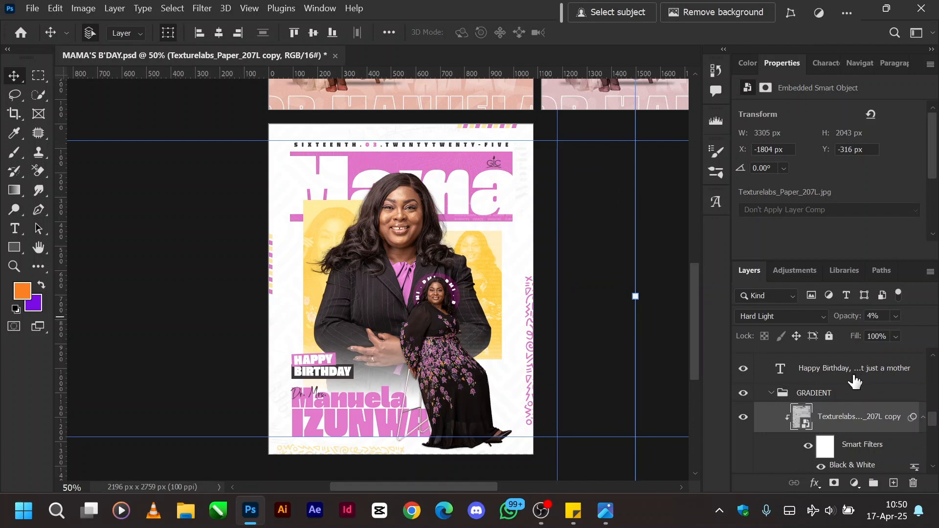
{"action": "scroll", "coordinate": [836, 400], "scroll_direction": "up", "scroll_amount": 5}
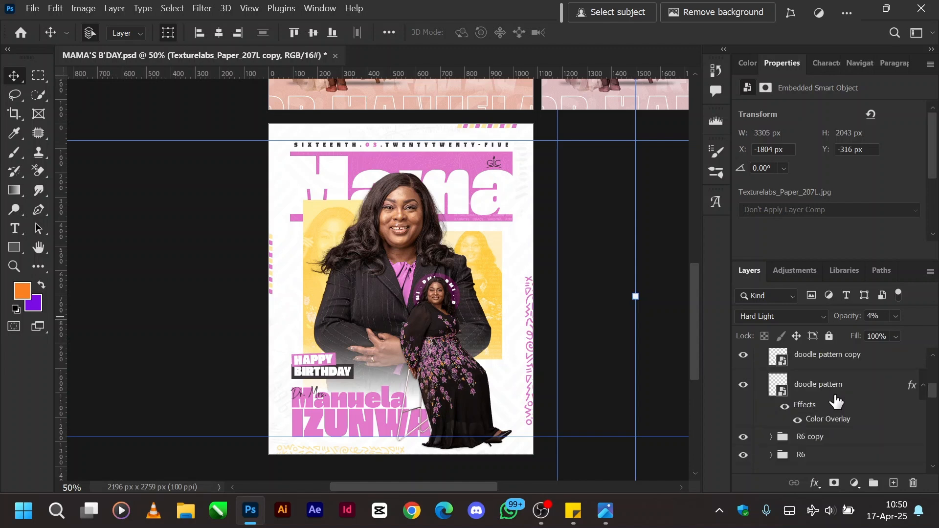
{"action": "scroll", "coordinate": [836, 401], "scroll_direction": "up", "scroll_amount": 3}
{"action": "scroll", "coordinate": [836, 401], "scroll_direction": "up", "scroll_amount": 4}
{"action": "scroll", "coordinate": [836, 401], "scroll_direction": "down", "scroll_amount": 3}
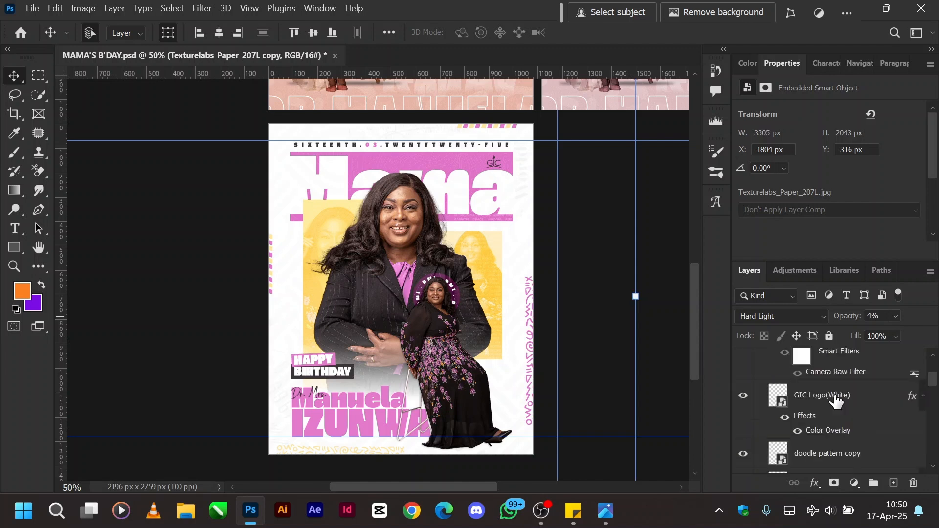
{"action": "left_click", "coordinate": [835, 401]}
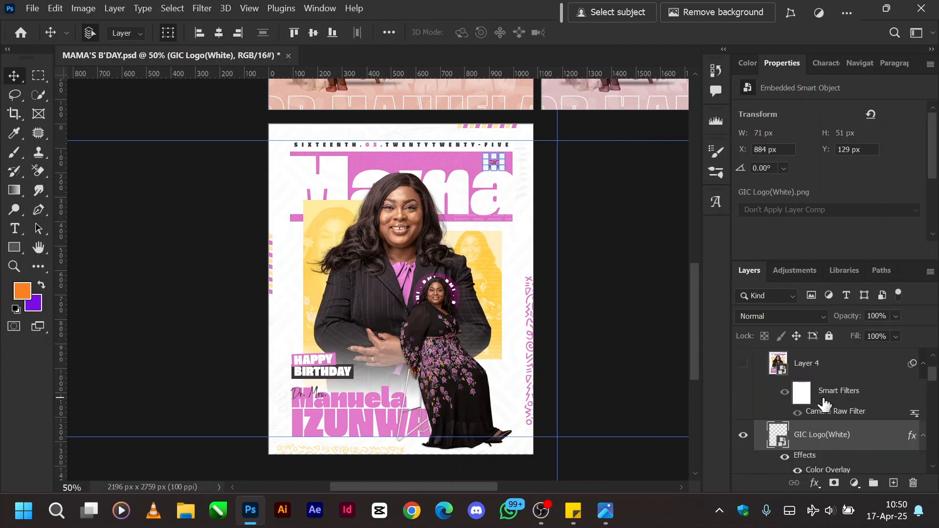
Show and select Layer 4 above the logo, and turn its Smart Filters off and back on to compare the Camera Raw grading.
{"action": "scroll", "coordinate": [861, 396], "scroll_direction": "up", "scroll_amount": 2}
{"action": "left_click", "coordinate": [744, 365]}
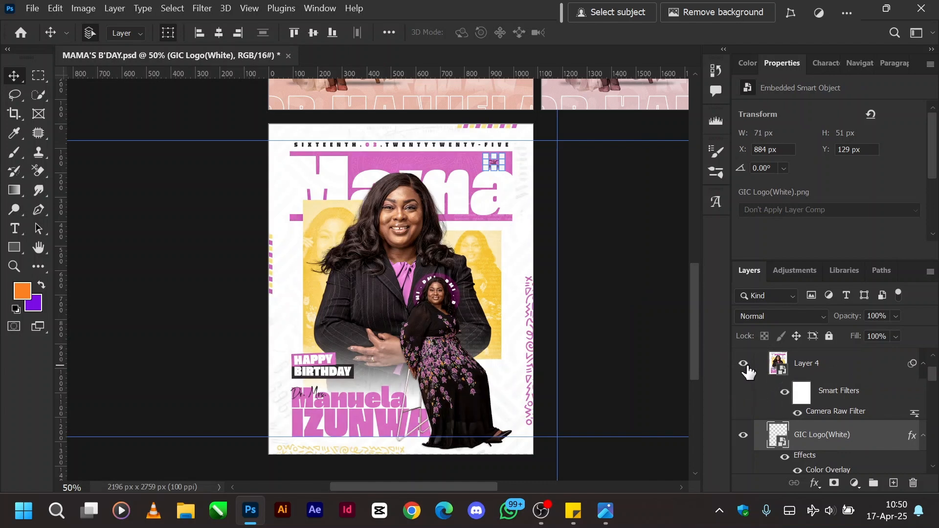
{"action": "left_click", "coordinate": [784, 393]}
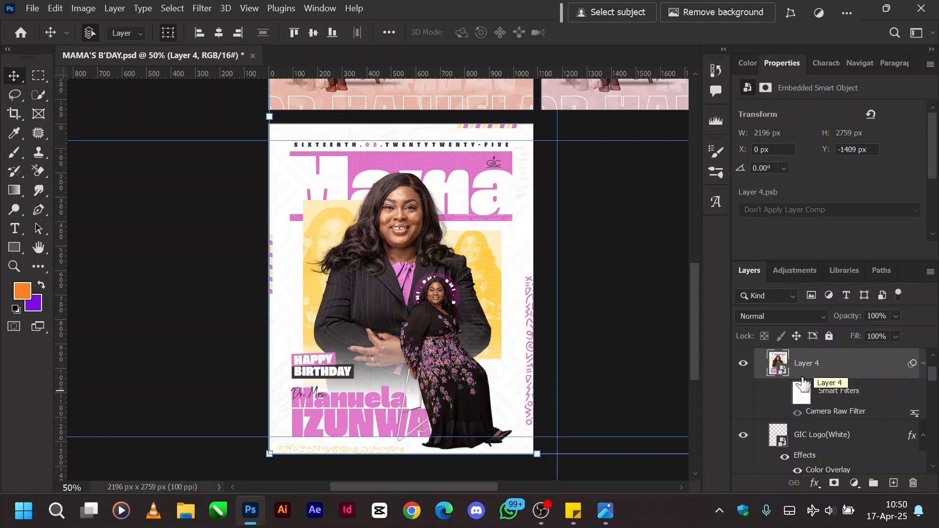
{"action": "left_click", "coordinate": [784, 394]}
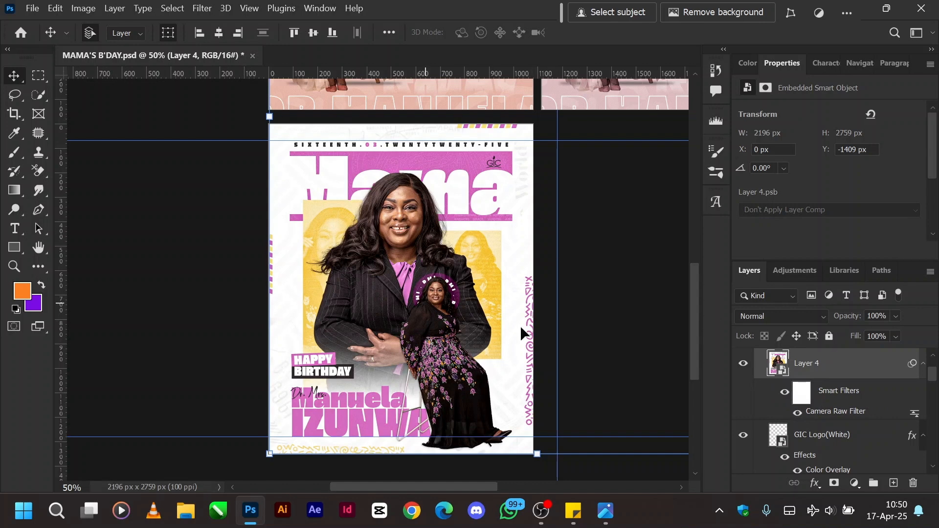
Collapse Artboard 3's layers and show Artboard 4 with the green version of the flyer.
{"action": "key", "text": "ctrl+minus"}
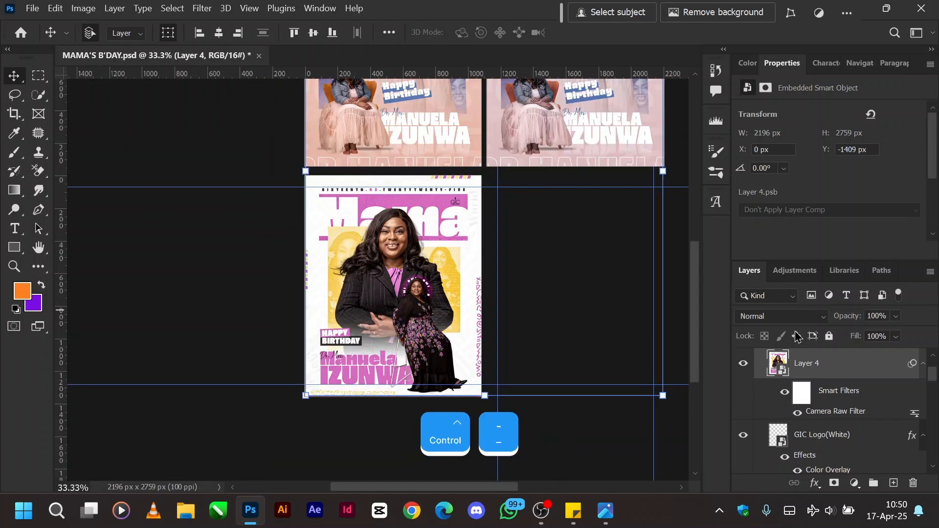
{"action": "scroll", "coordinate": [771, 407], "scroll_direction": "up", "scroll_amount": 2}
{"action": "left_click", "coordinate": [760, 398]}
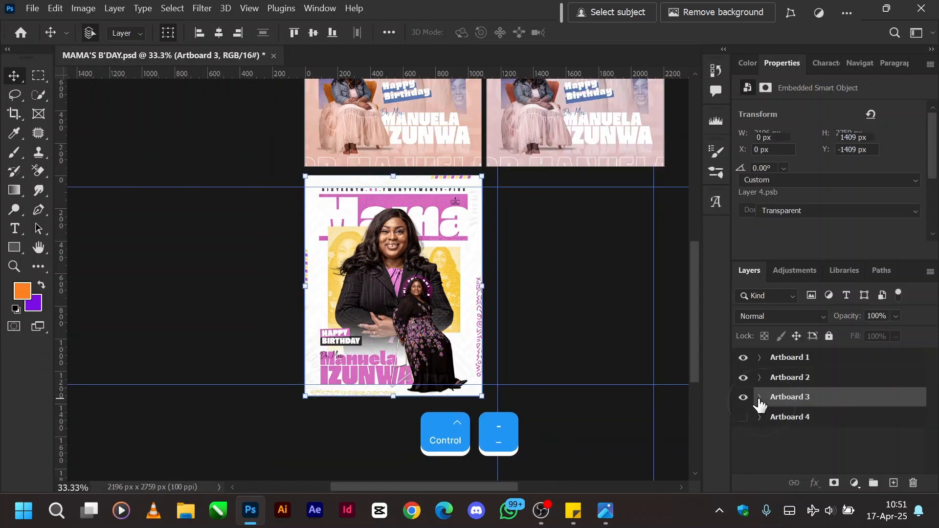
{"action": "left_click", "coordinate": [742, 417]}
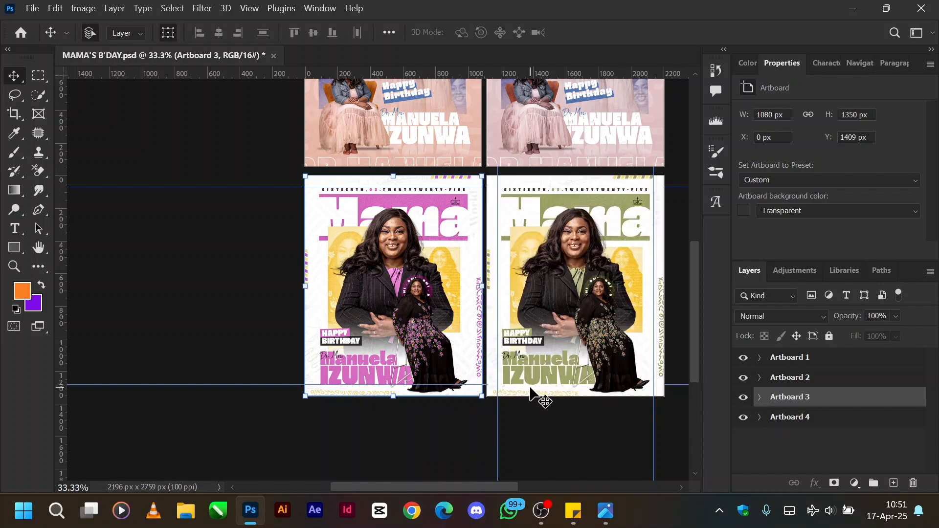
Expand Artboard 4, select its Layer 4, and turn the Hue/Saturation smart filter off and back on to compare the flyer colours.
{"action": "scroll", "coordinate": [533, 393], "scroll_direction": "right", "scroll_amount": 2}
{"action": "scroll", "coordinate": [533, 395], "scroll_direction": "right", "scroll_amount": 1}
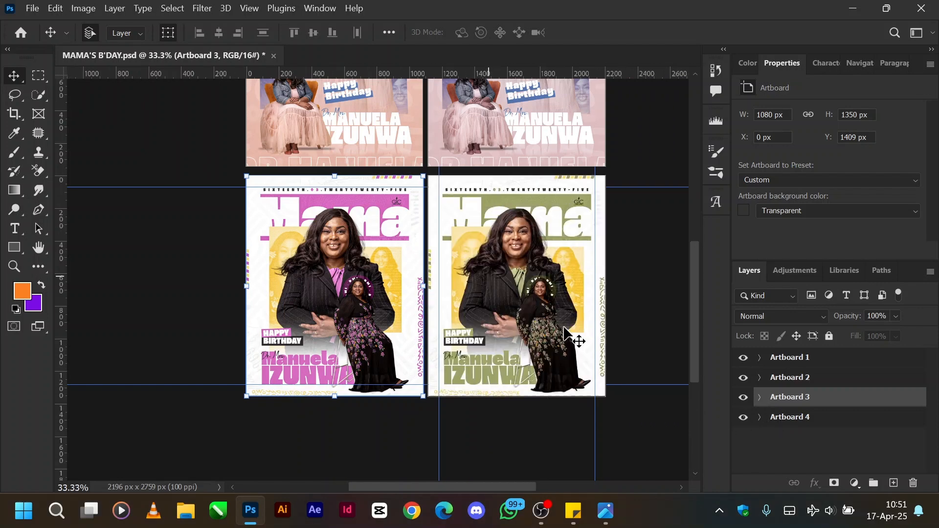
{"action": "key", "text": "ctrl+equal"}
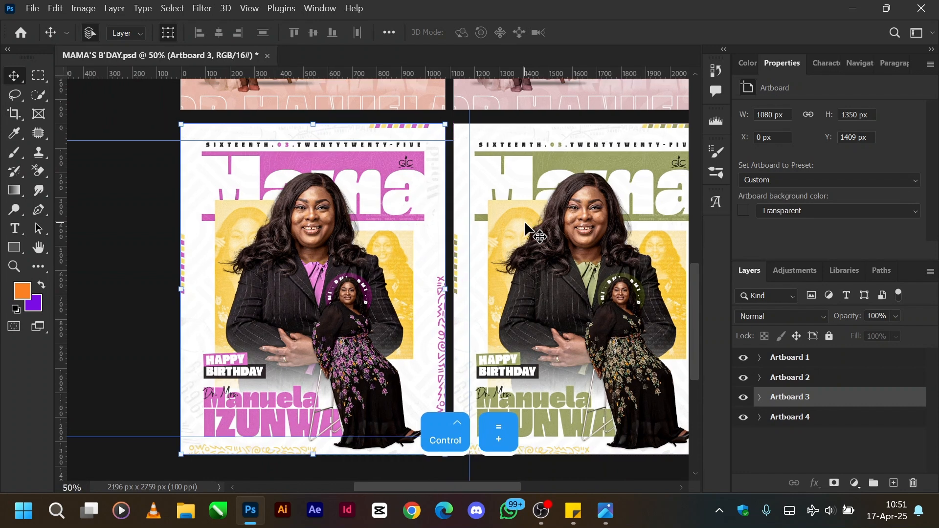
{"action": "scroll", "coordinate": [606, 232], "scroll_direction": "right", "scroll_amount": 3}
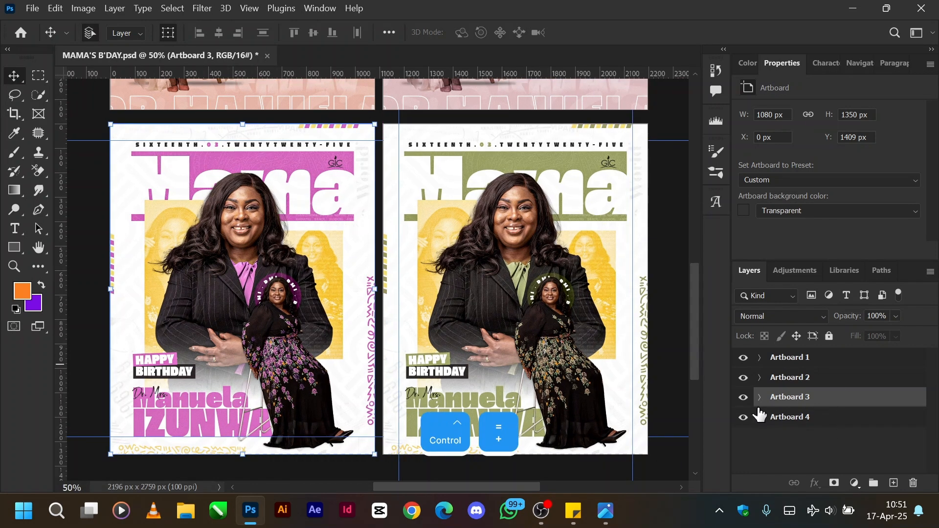
{"action": "left_click", "coordinate": [759, 417]}
{"action": "scroll", "coordinate": [826, 450], "scroll_direction": "down", "scroll_amount": 1}
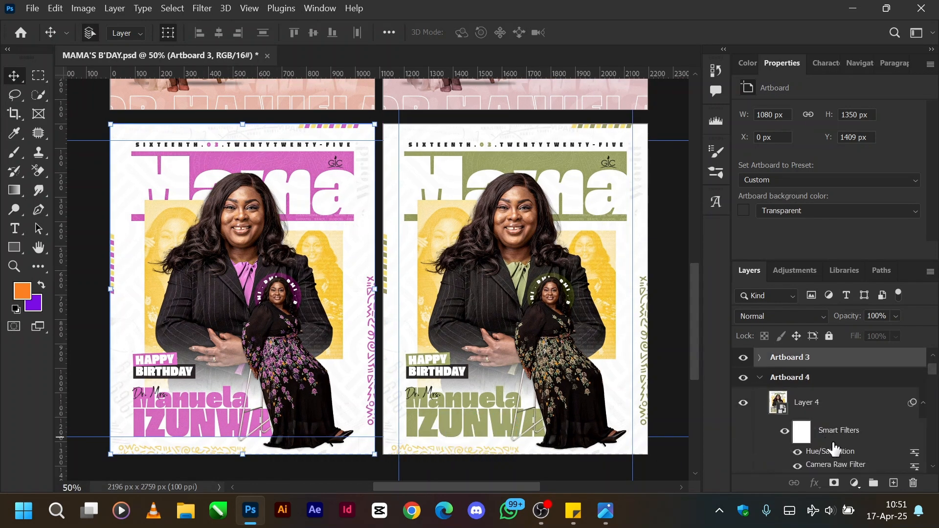
{"action": "left_click", "coordinate": [826, 457]}
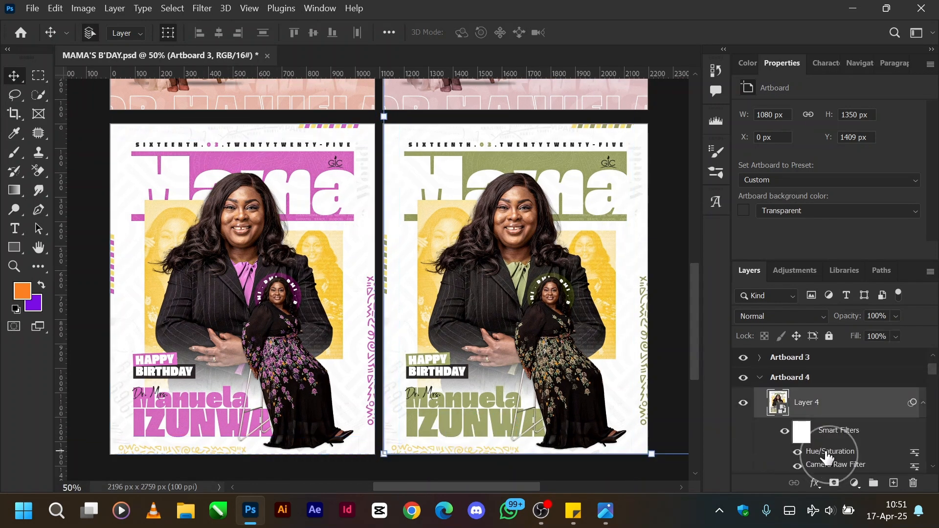
{"action": "left_click", "coordinate": [796, 450]}
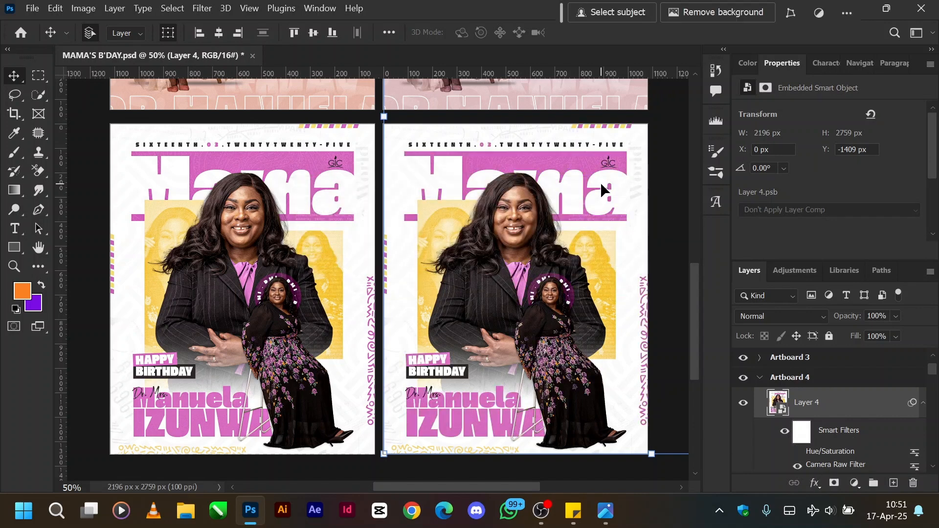
{"action": "left_click", "coordinate": [797, 451]}
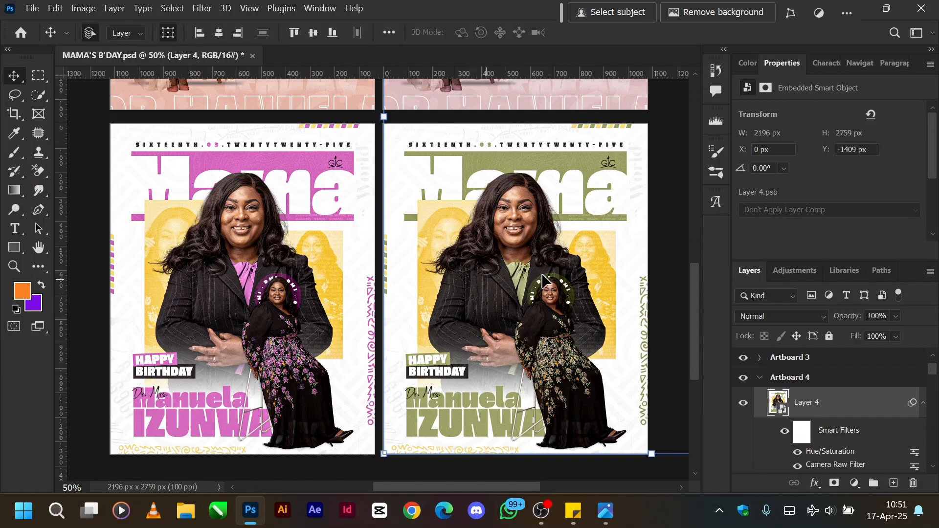
Collapse Artboard 4's layers and review all four birthday flyers together.
{"action": "left_click", "coordinate": [758, 378]}
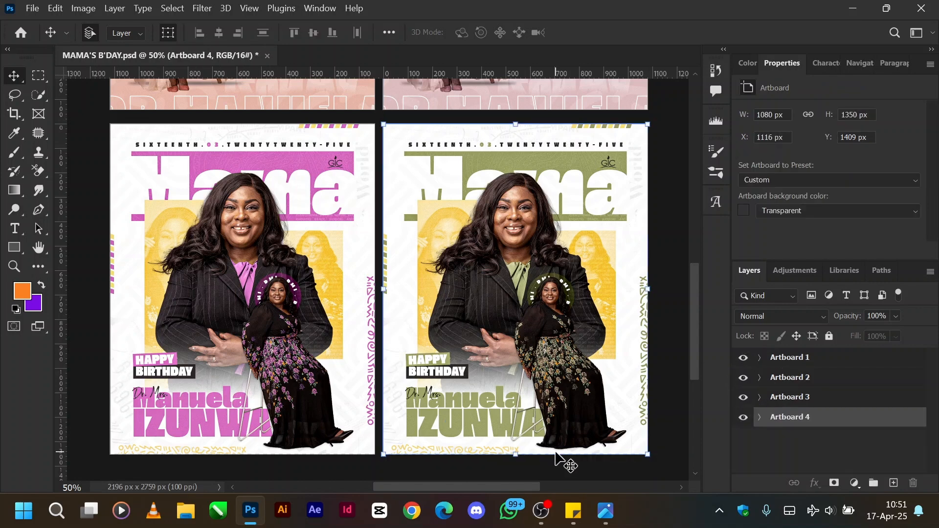
{"action": "key", "text": "ctrl+minus"}
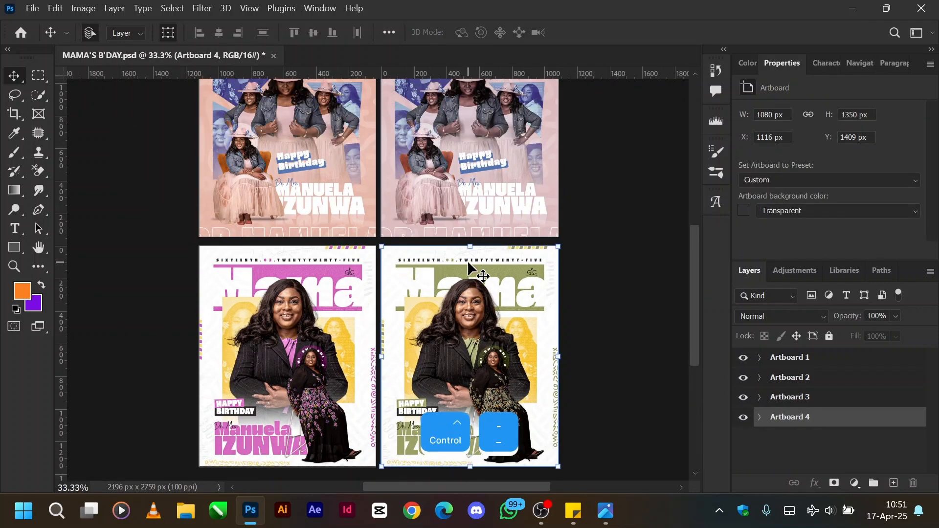
{"action": "scroll", "coordinate": [468, 261], "scroll_direction": "up", "scroll_amount": 3}
{"action": "key", "text": "ctrl+minus"}
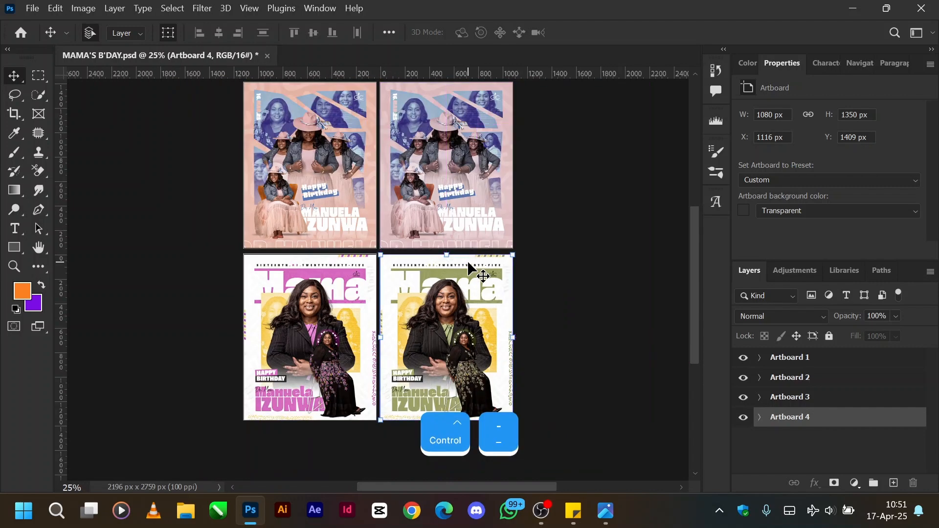
{"action": "scroll", "coordinate": [386, 242], "scroll_direction": "up", "scroll_amount": 2}
{"action": "scroll", "coordinate": [385, 239], "scroll_direction": "down", "scroll_amount": 1}
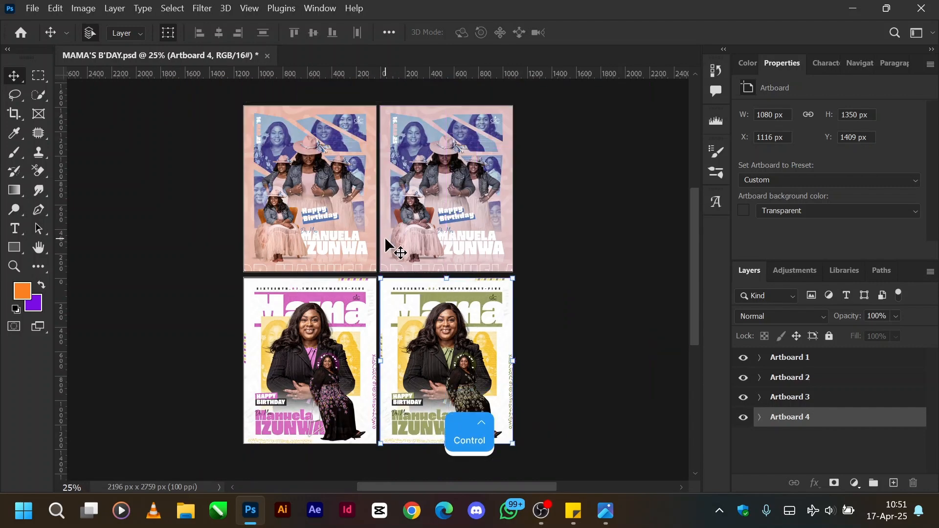